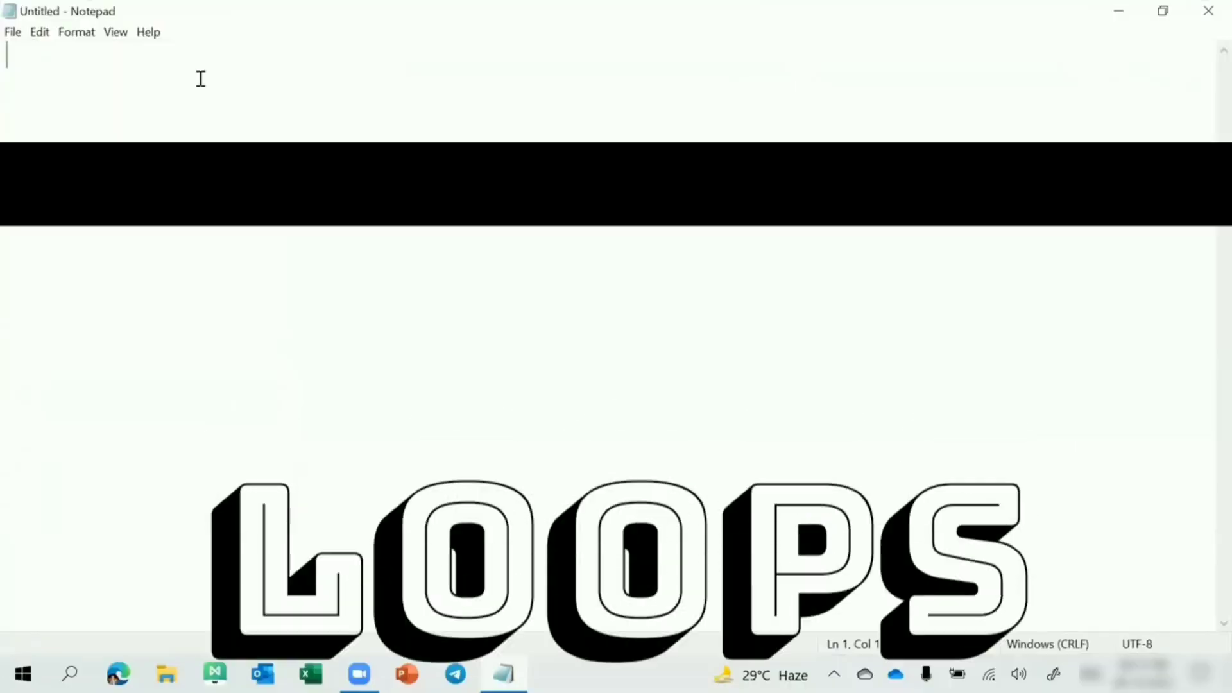
Zoom in and type 'for....next', 'while...wend' and 'for each...next' on separate lines.
key("ctrl+plus")
key("ctrl+plus")
key("ctrl+plus")
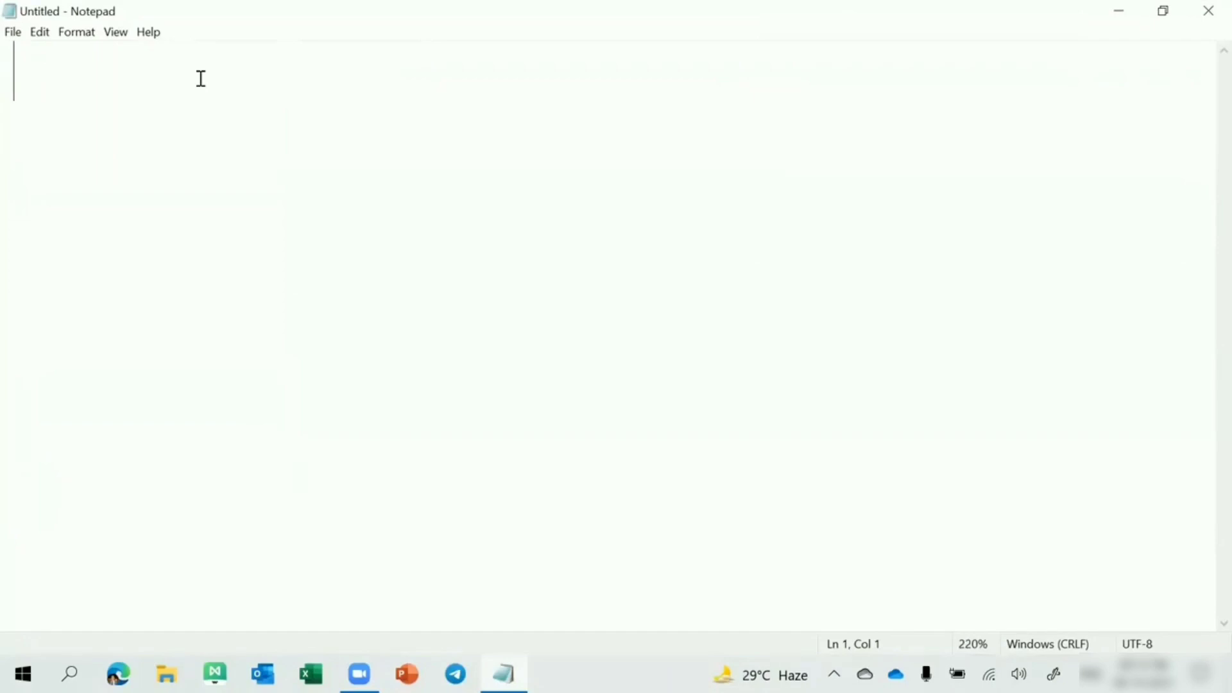
type("for")
key("Return")
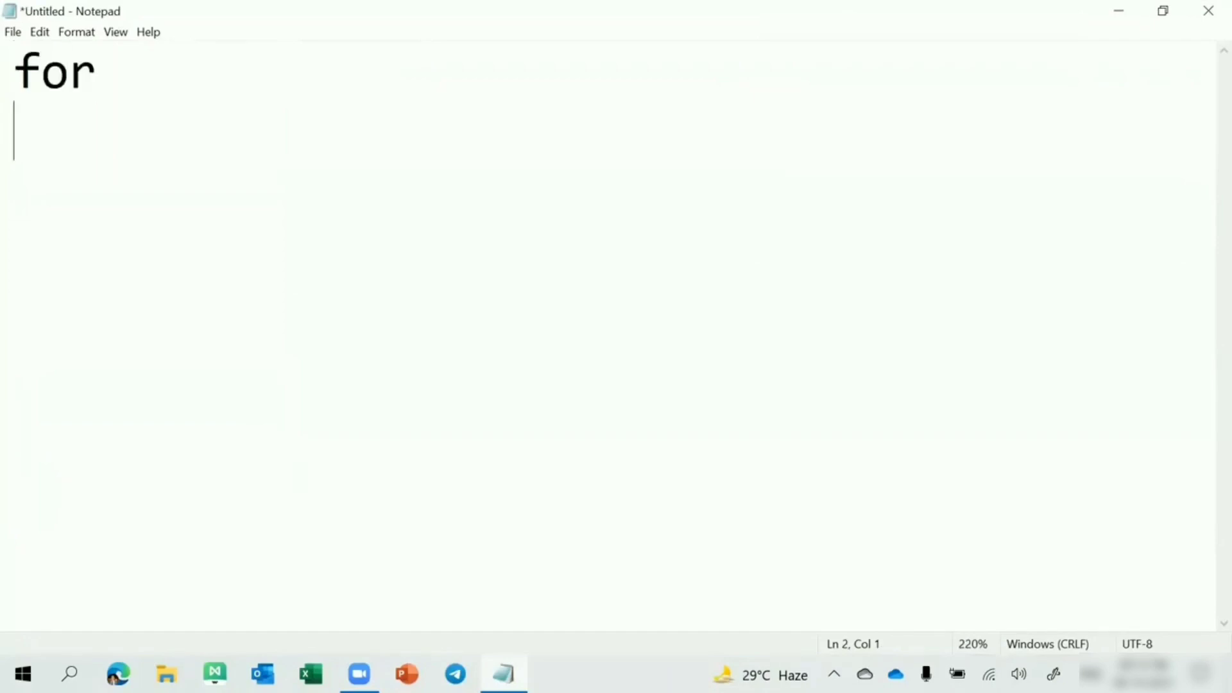
key("Up")
key("Right")
key("Right")
key("Right")
type(".")
type("...next")
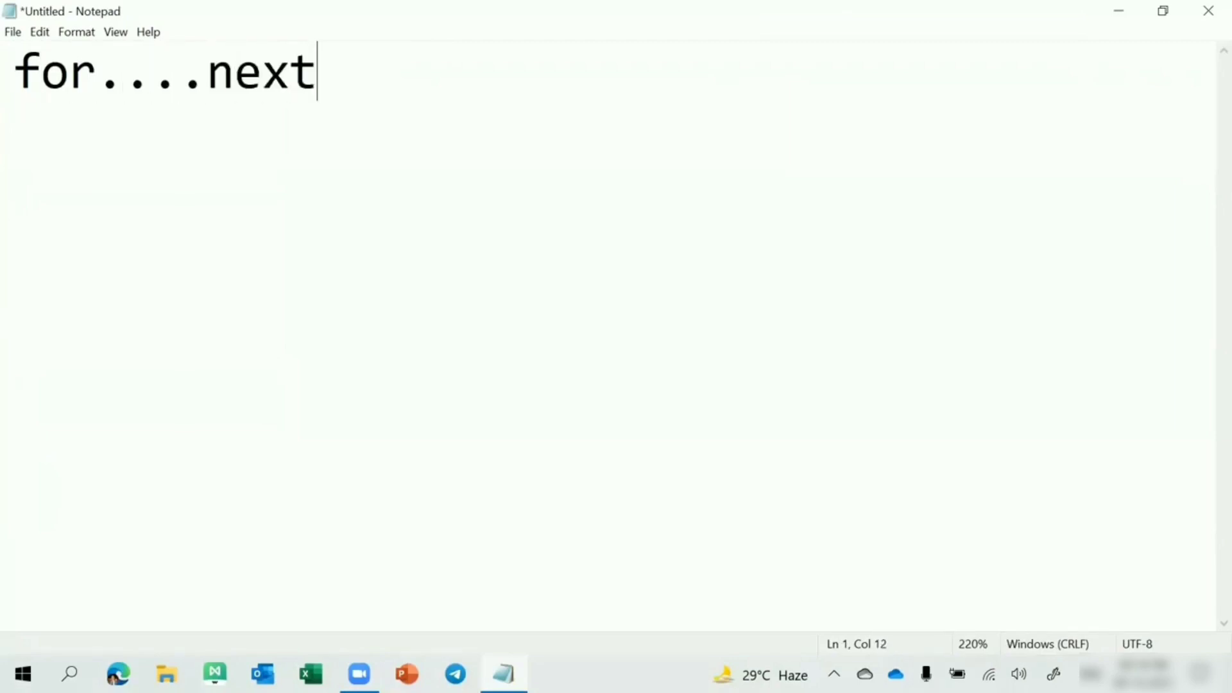
key("Return")
key("Return")
type("while")
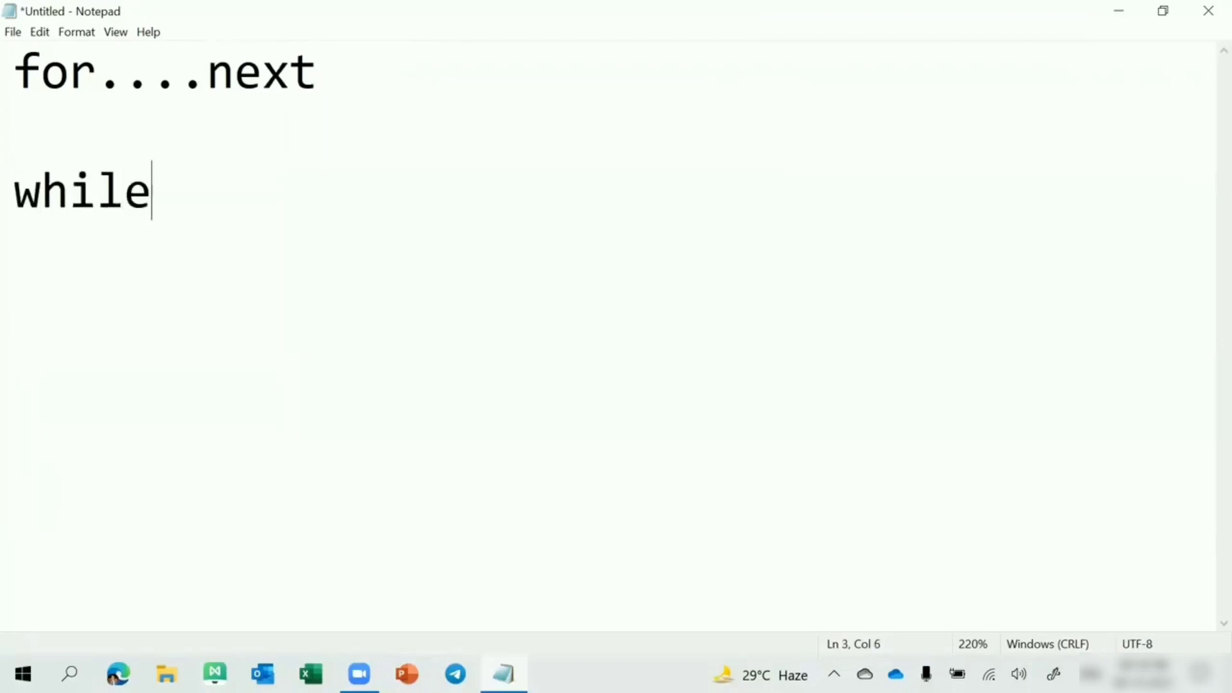
type("...")
type("wend")
key("Return")
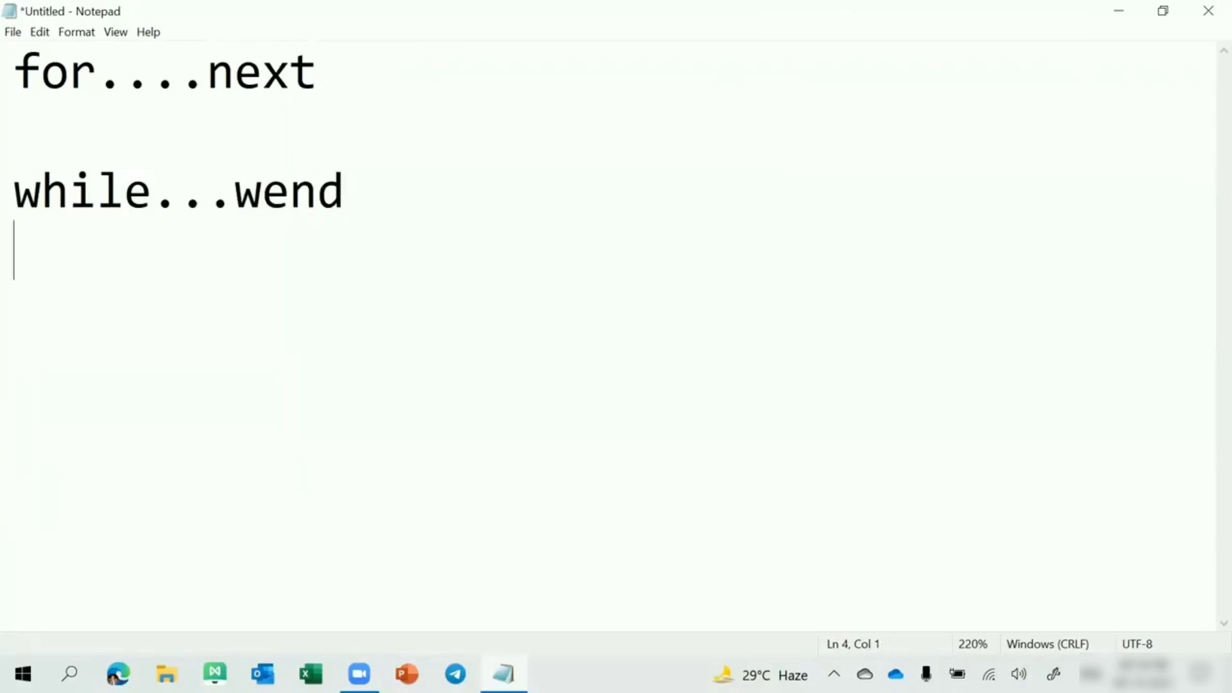
key("Return")
type("for")
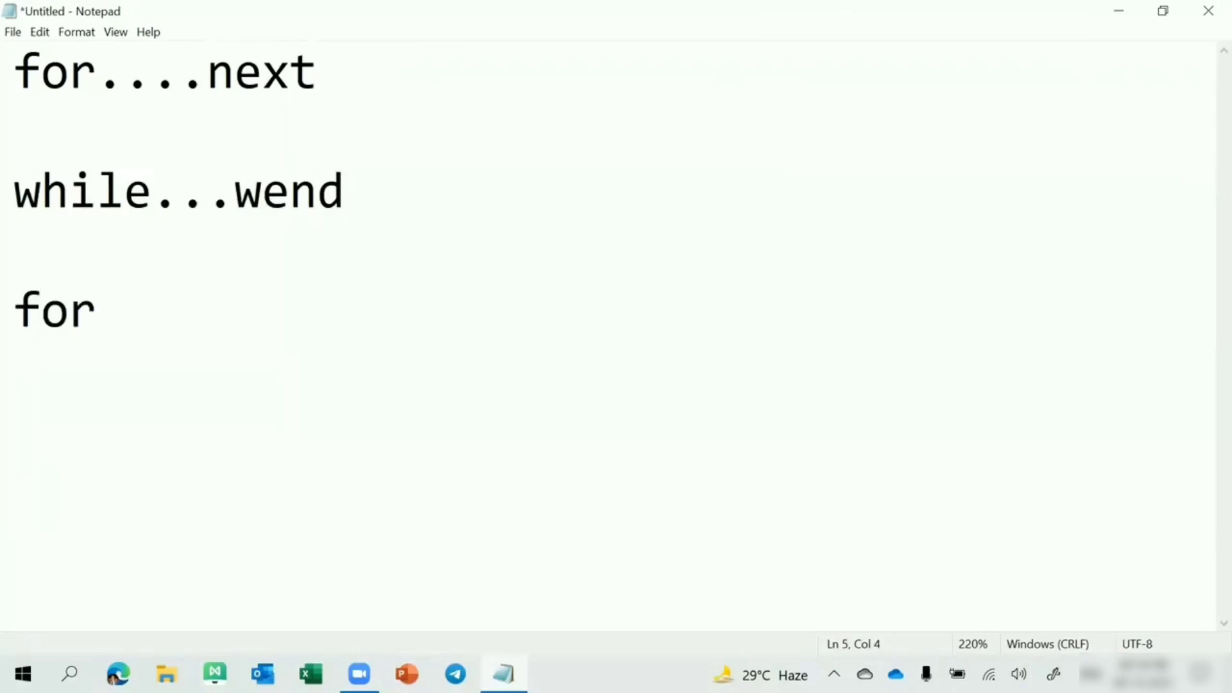
type(" each")
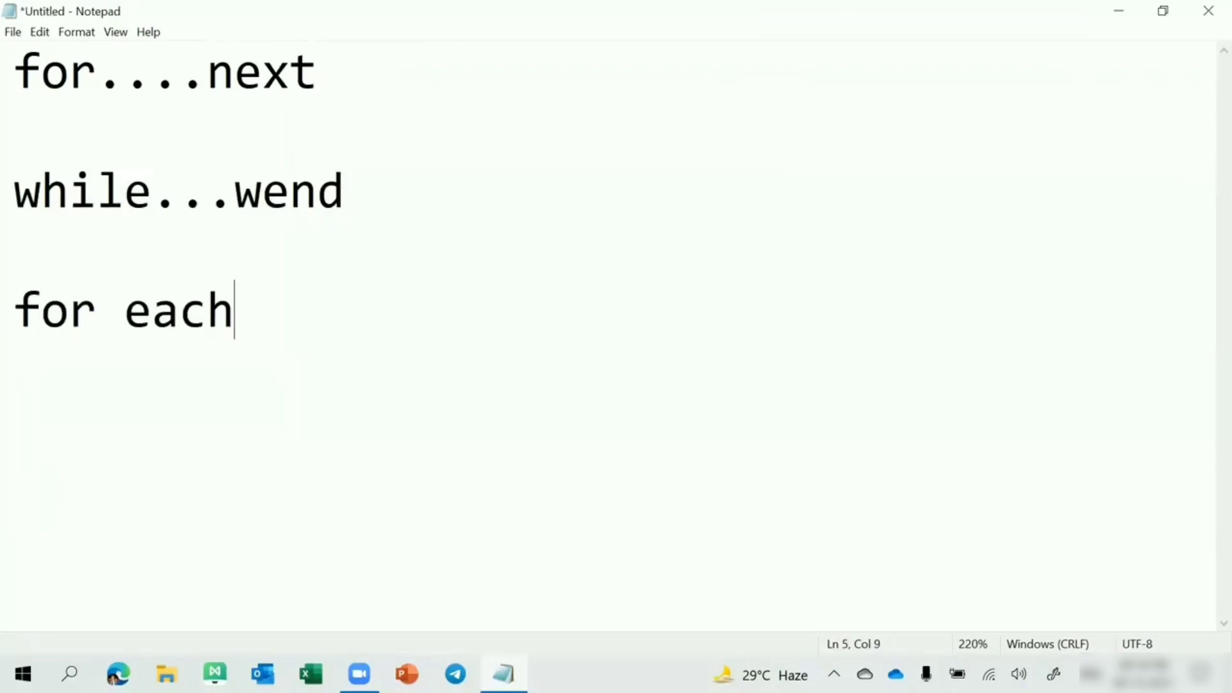
type("...ne")
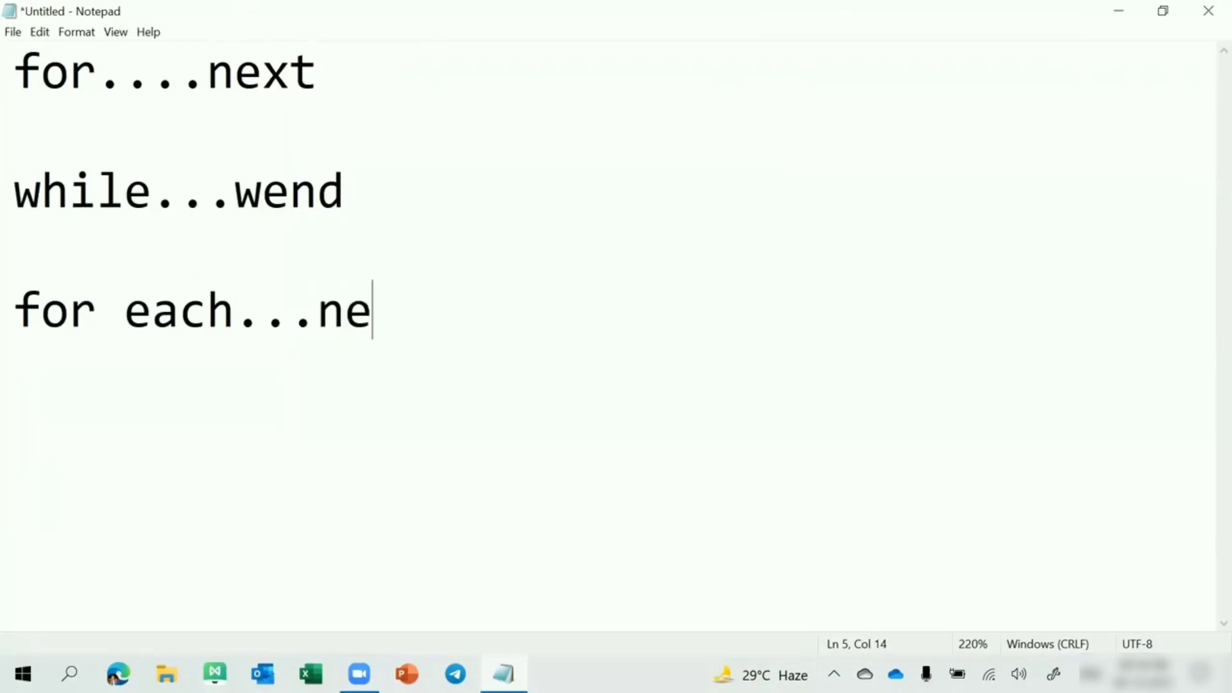
type("xt")
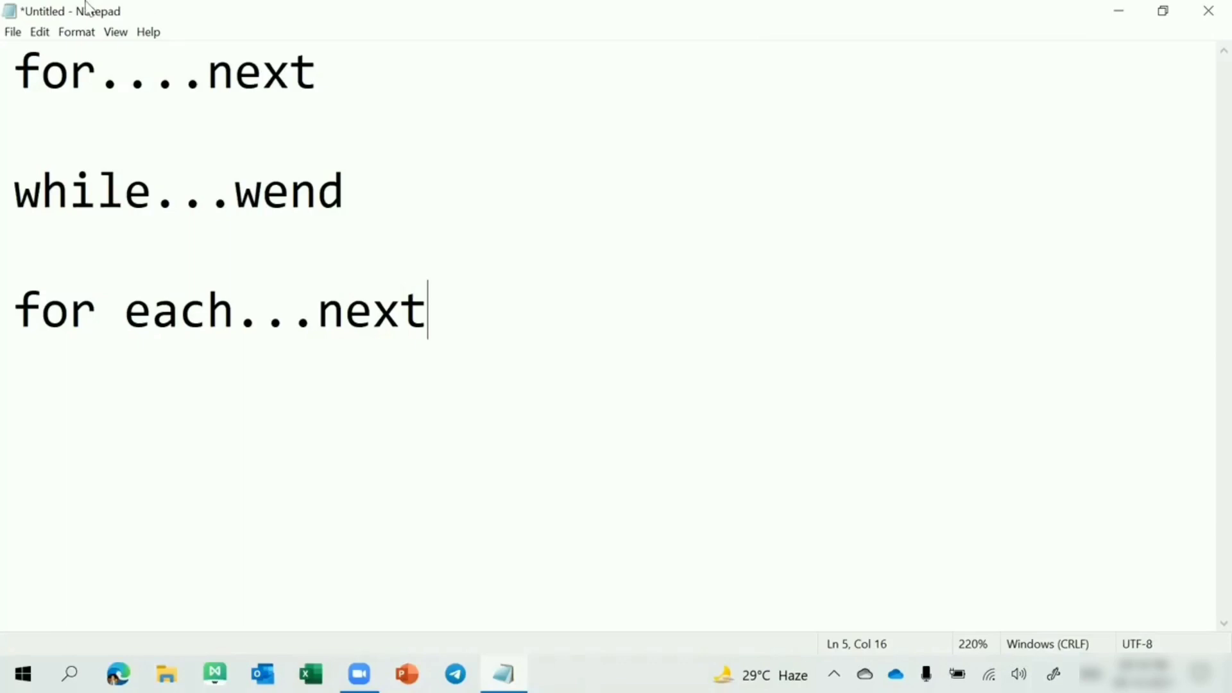
Highlight the loop names while explaining, then place the caret after 'for....next'.
left_click_drag(14, 76, 326, 82)
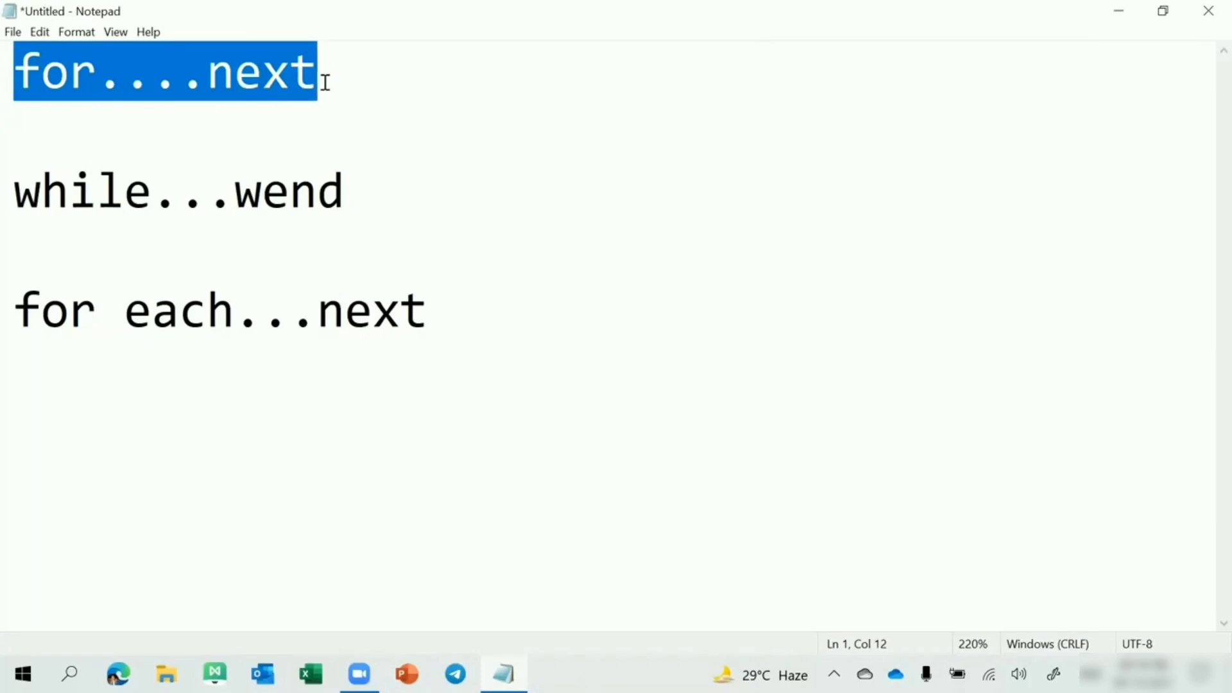
left_click_drag(469, 331, 34, 75)
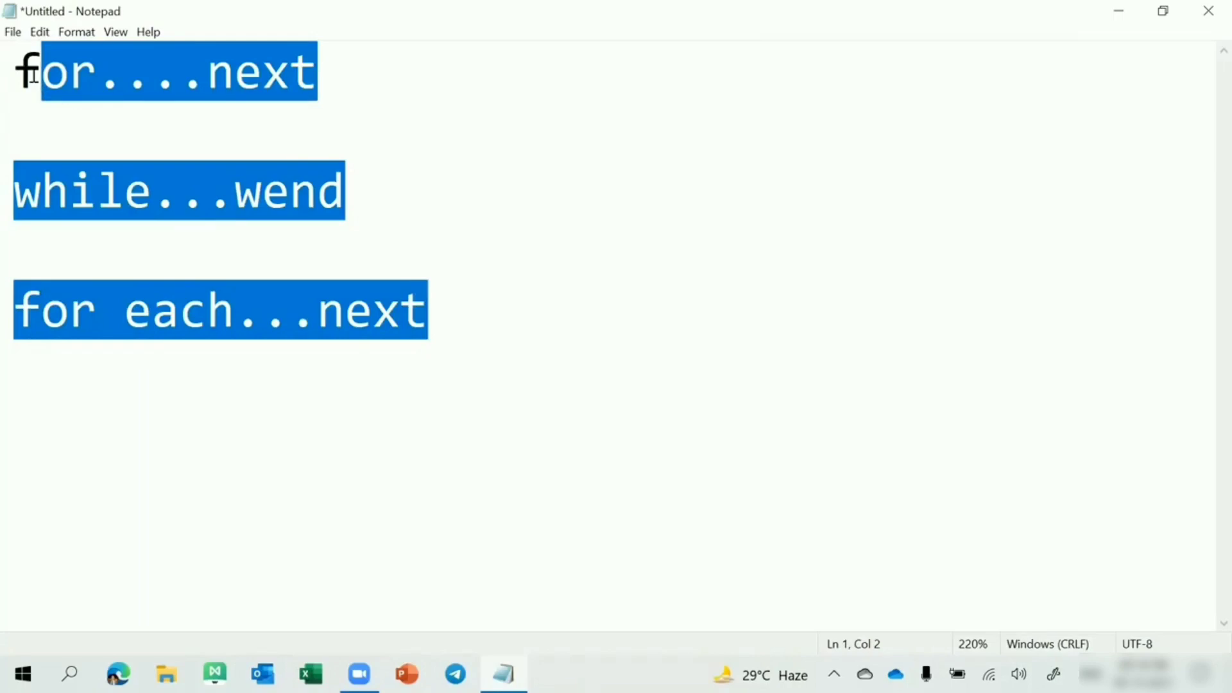
left_click(115, 214)
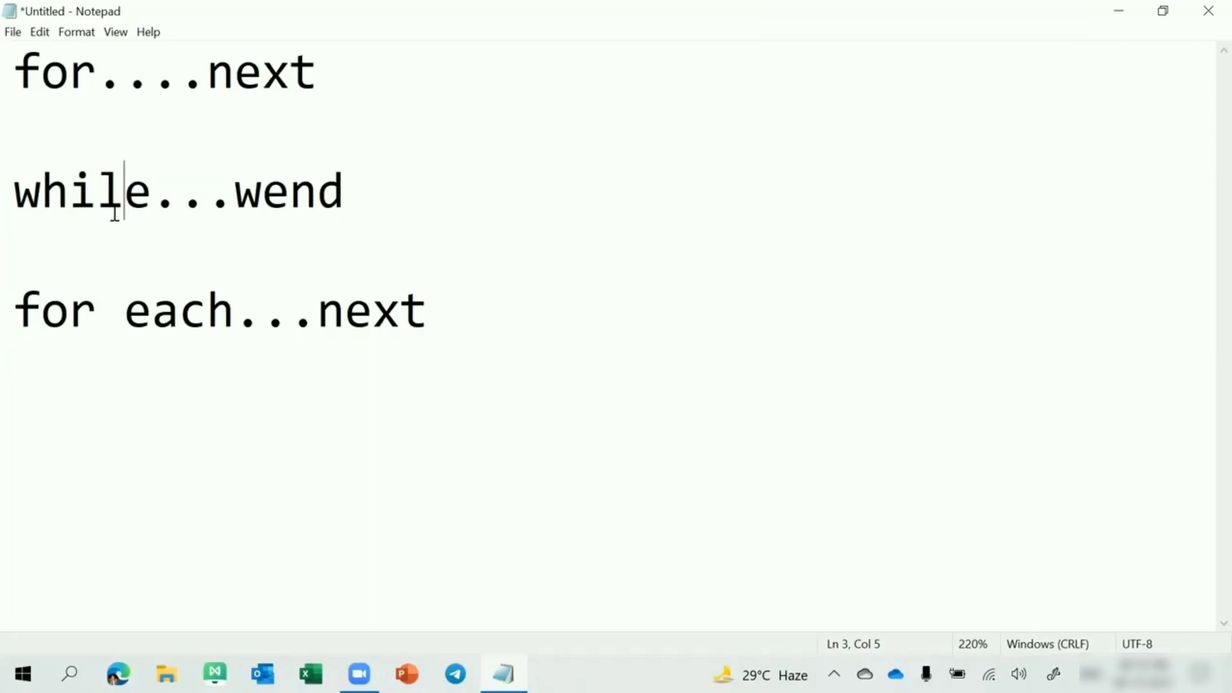
left_click_drag(322, 71, 9, 50)
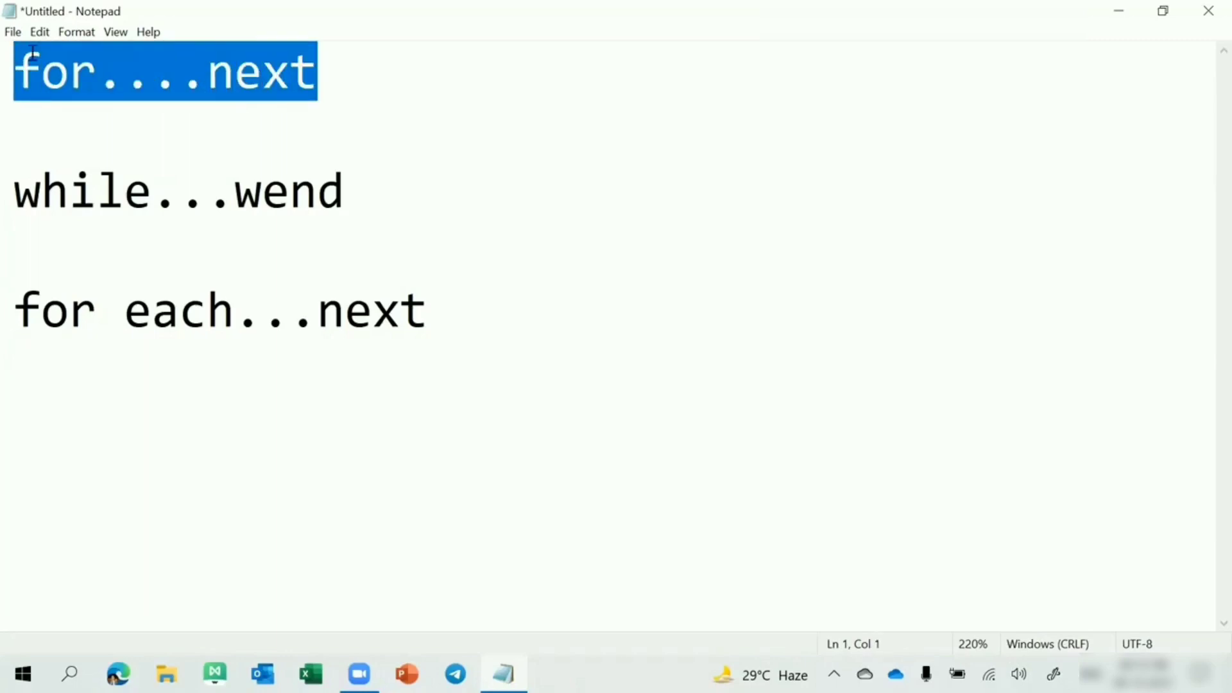
left_click(321, 54)
Add a 'Start - End' heading under 'for....next' and zoom the text out.
key("Return")
key("Return")
key("Return")
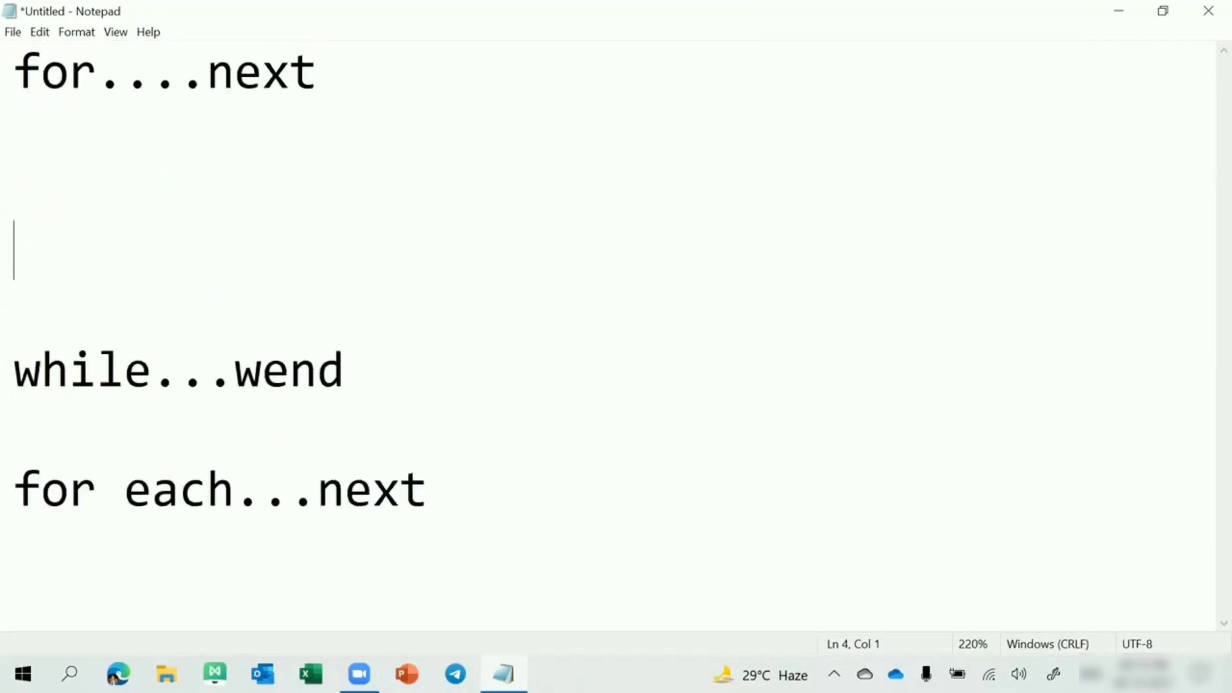
key("Up")
type("Sta")
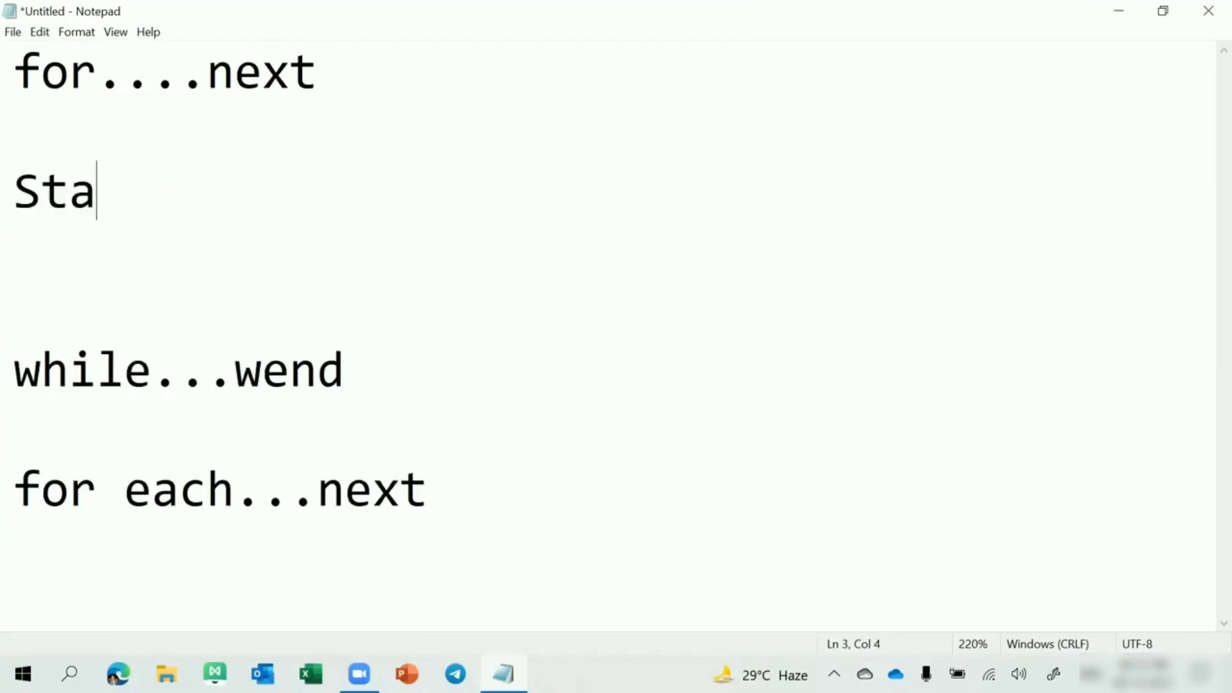
type("rt")
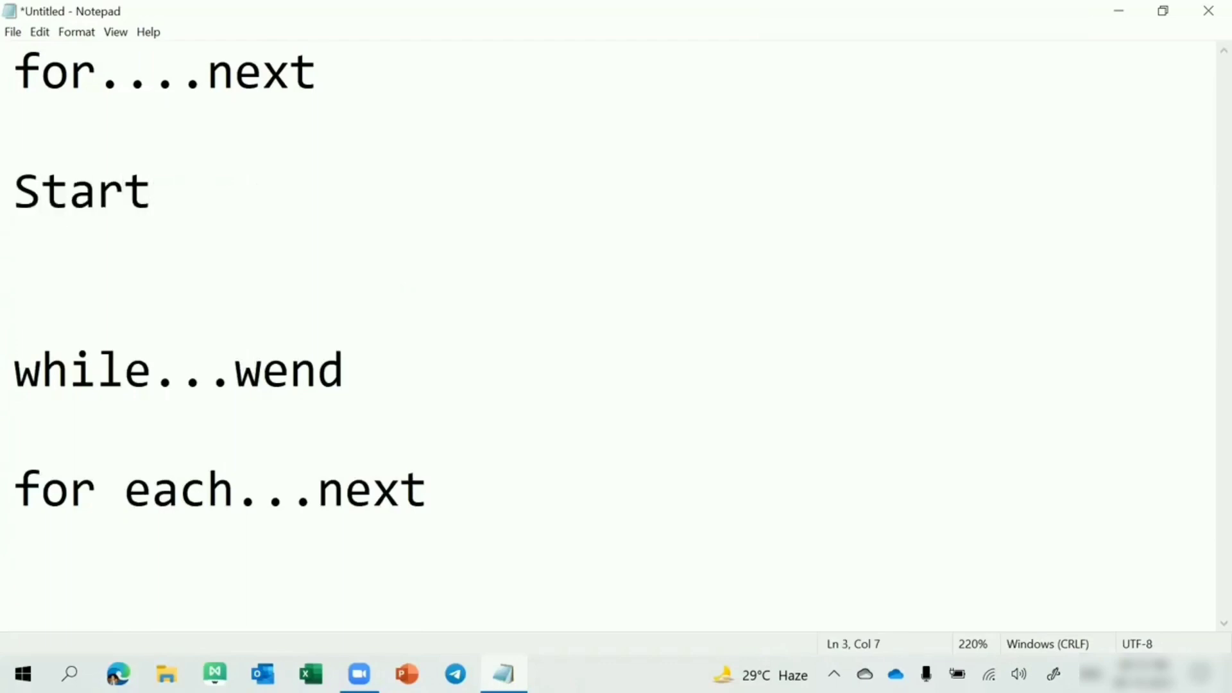
type(" -")
type(" End")
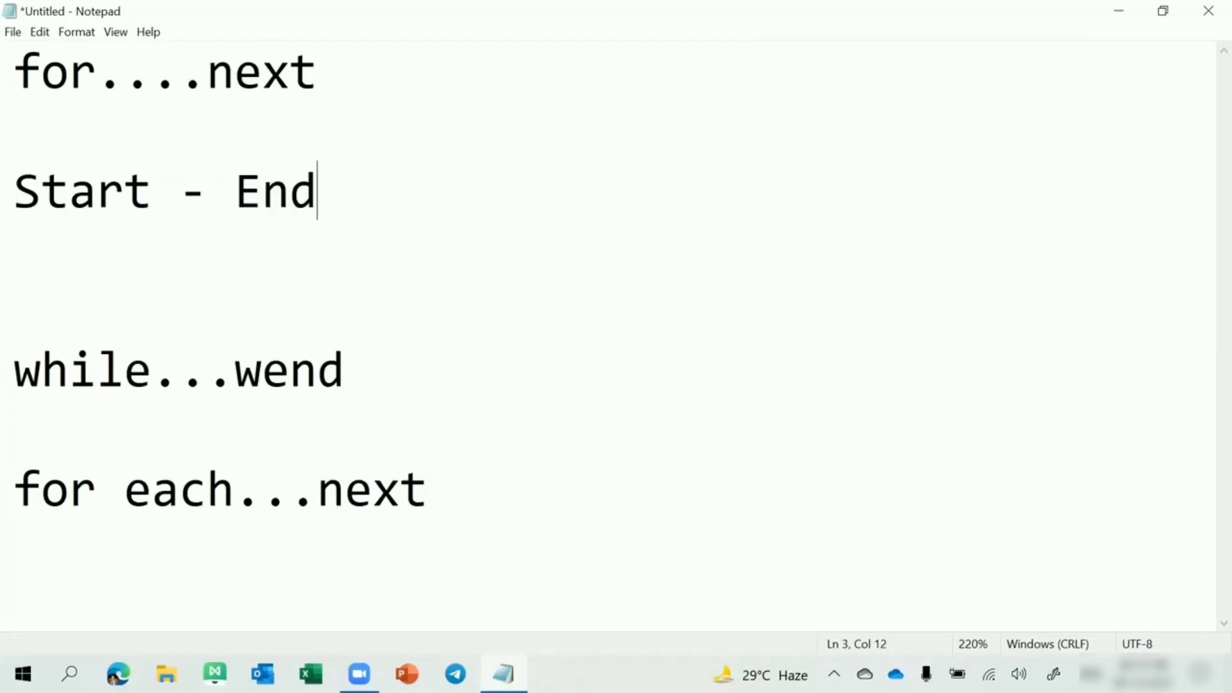
scroll(77, 151, "down", 4)
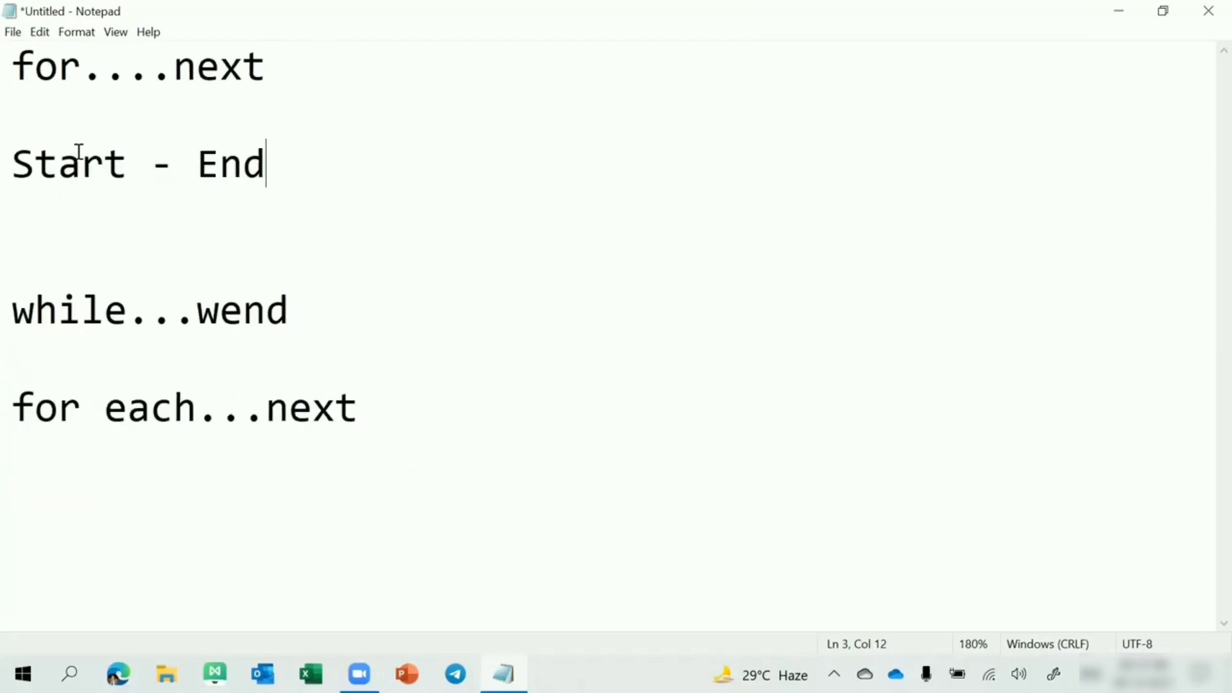
scroll(77, 152, "down", 2)
scroll(77, 152, "down", 1)
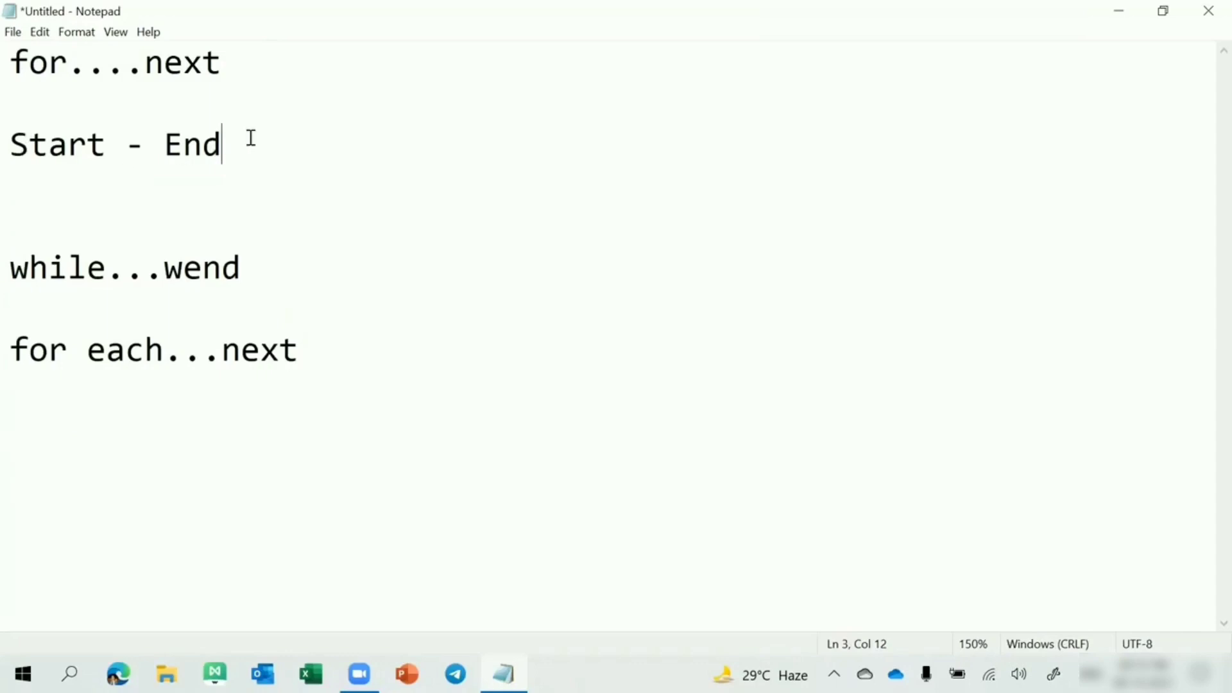
List the example ranges 1-3, 5-10 and 10-1 beneath the 'Start - End' heading.
key("Return")
type("1")
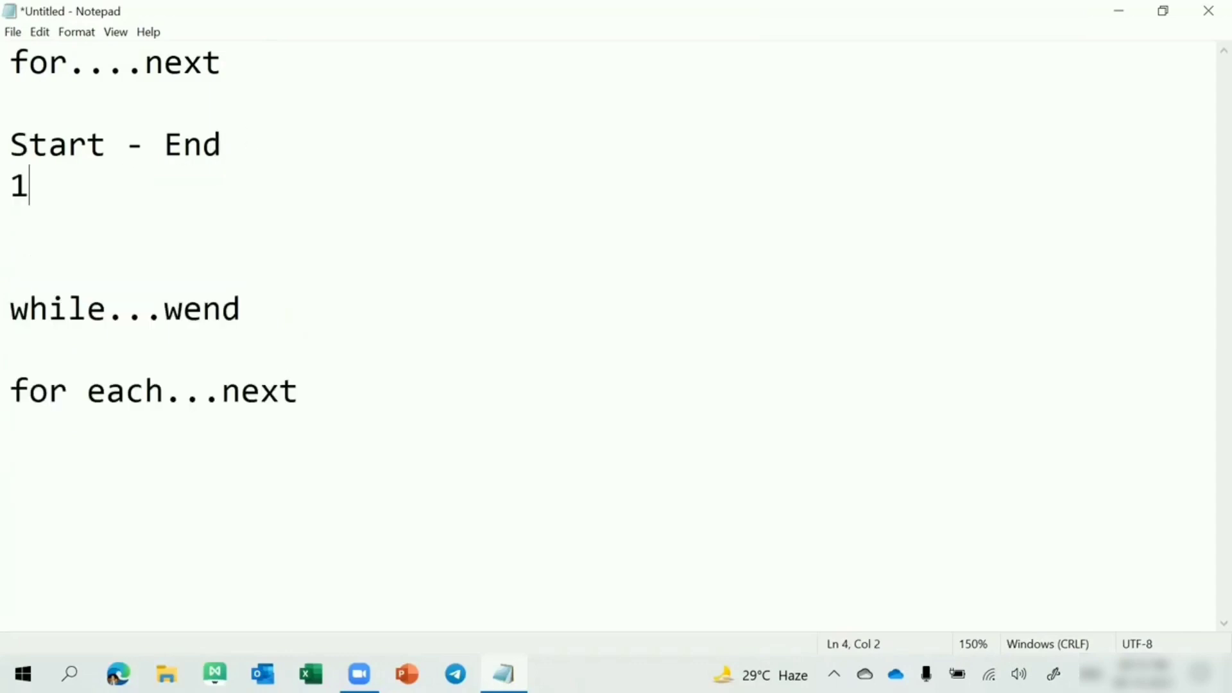
type("-3")
key("Return")
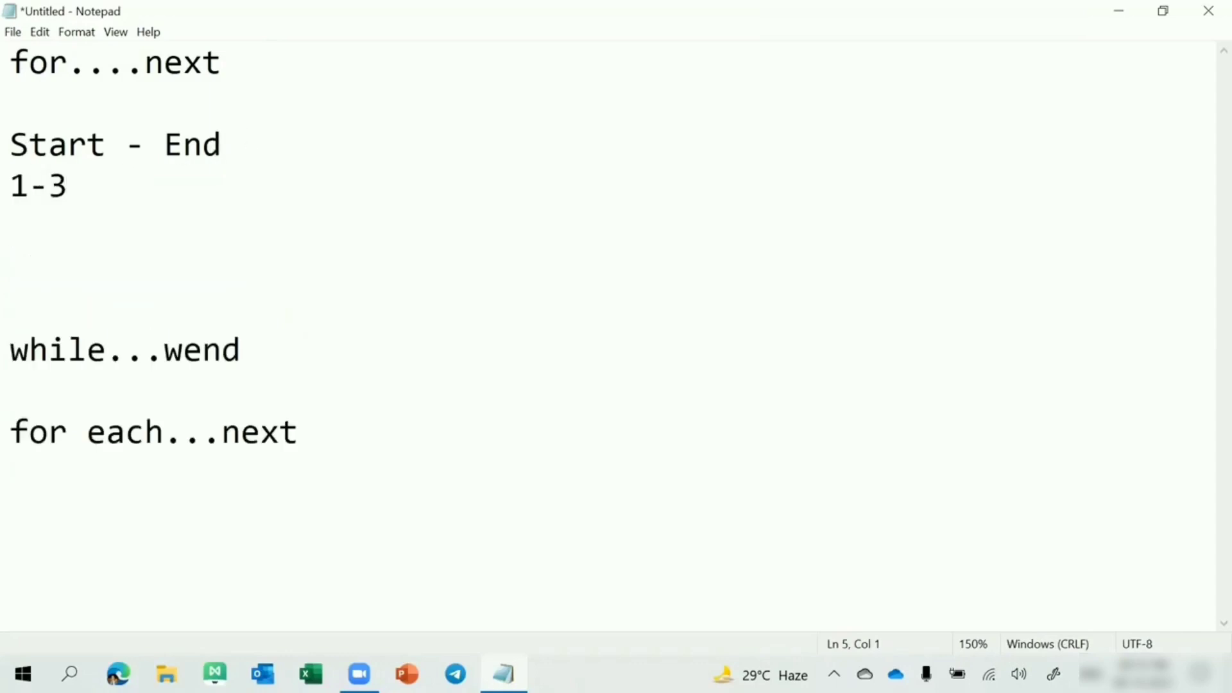
type("5-10")
key("Return")
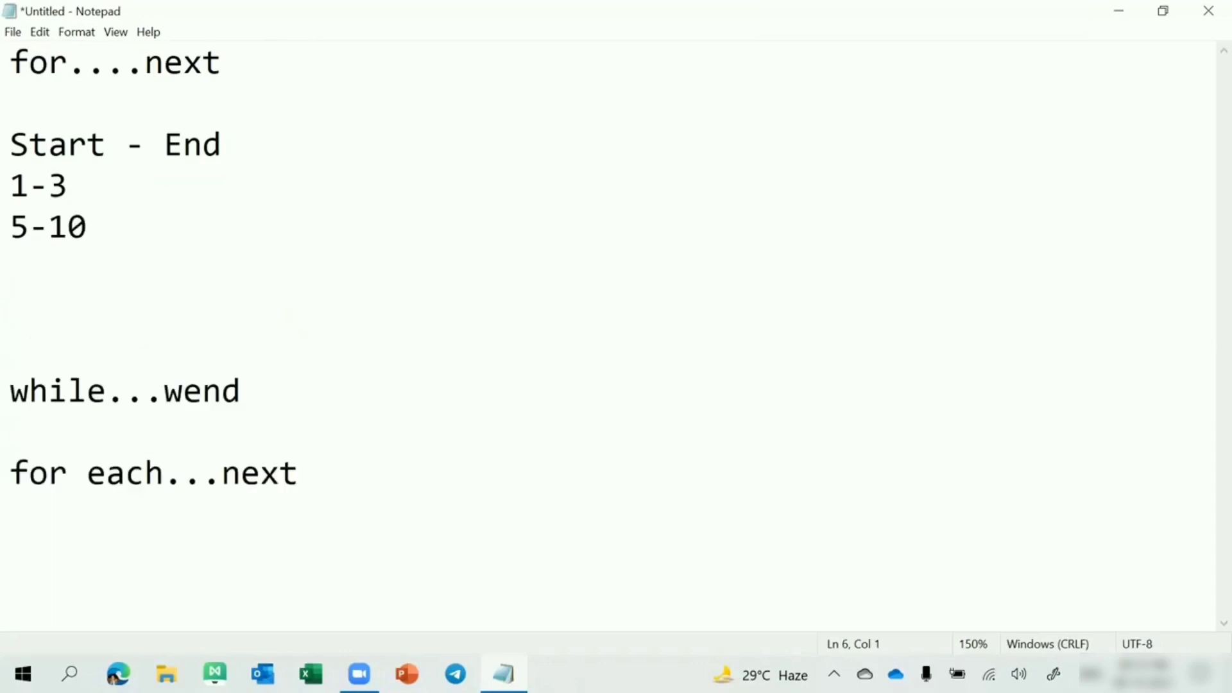
type("1")
type("0-1")
left_click_drag(12, 184, 65, 184)
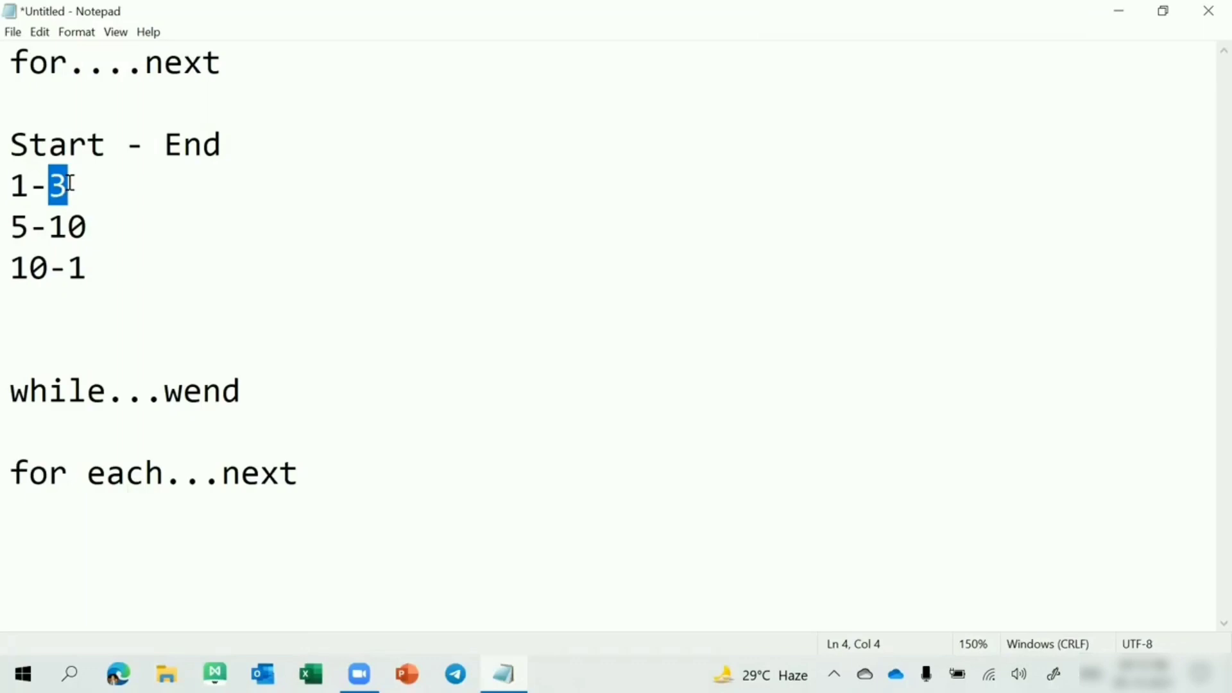
left_click_drag(238, 69, 12, 64)
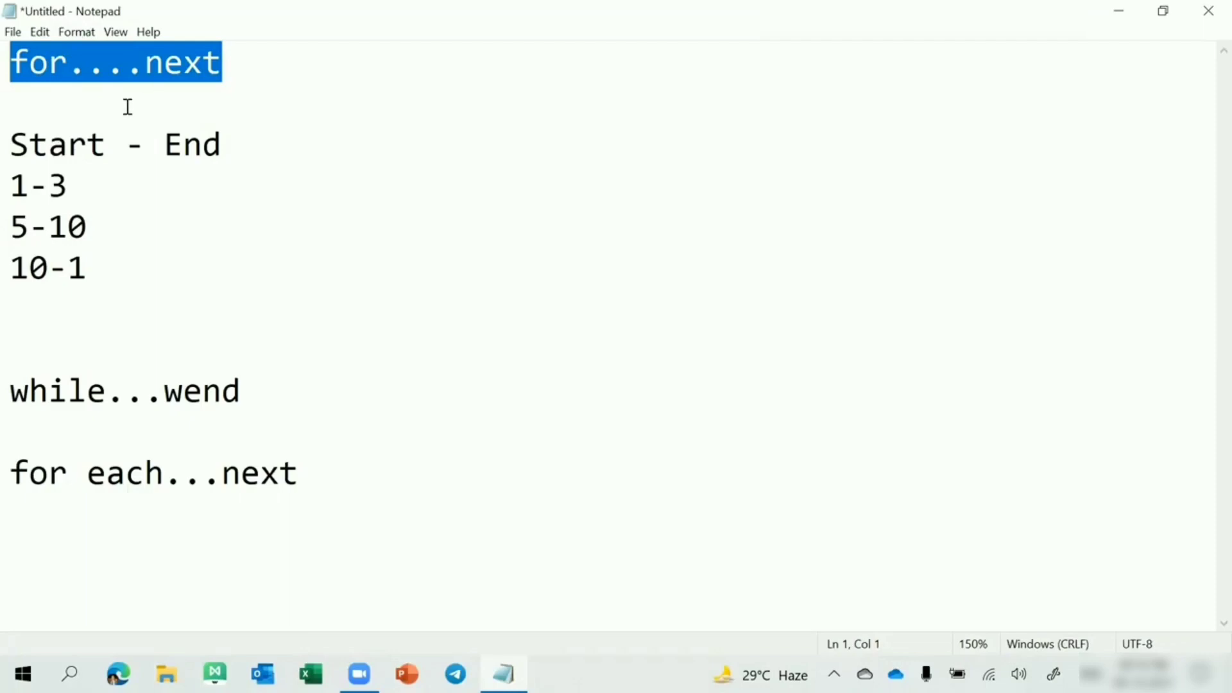
Add a 'Start - End Condition' line beneath 'while...wend' and zoom back out to 100%.
left_click(267, 383)
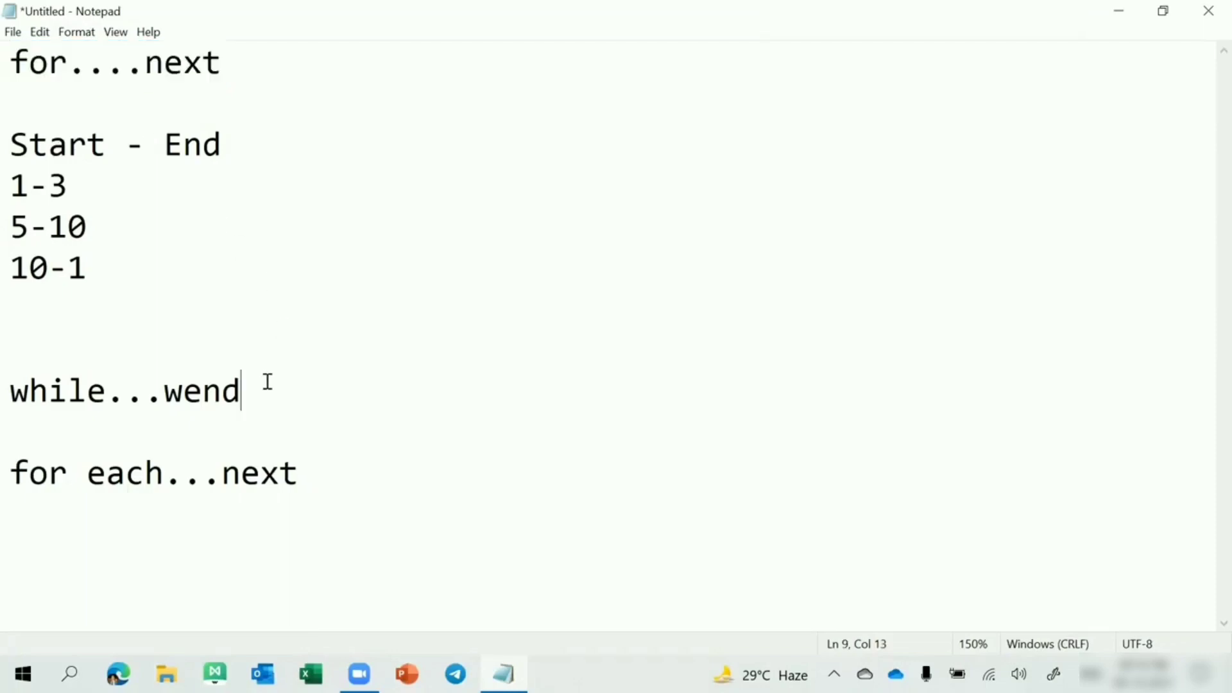
key("Return")
key("Return")
key("Return")
key("Up")
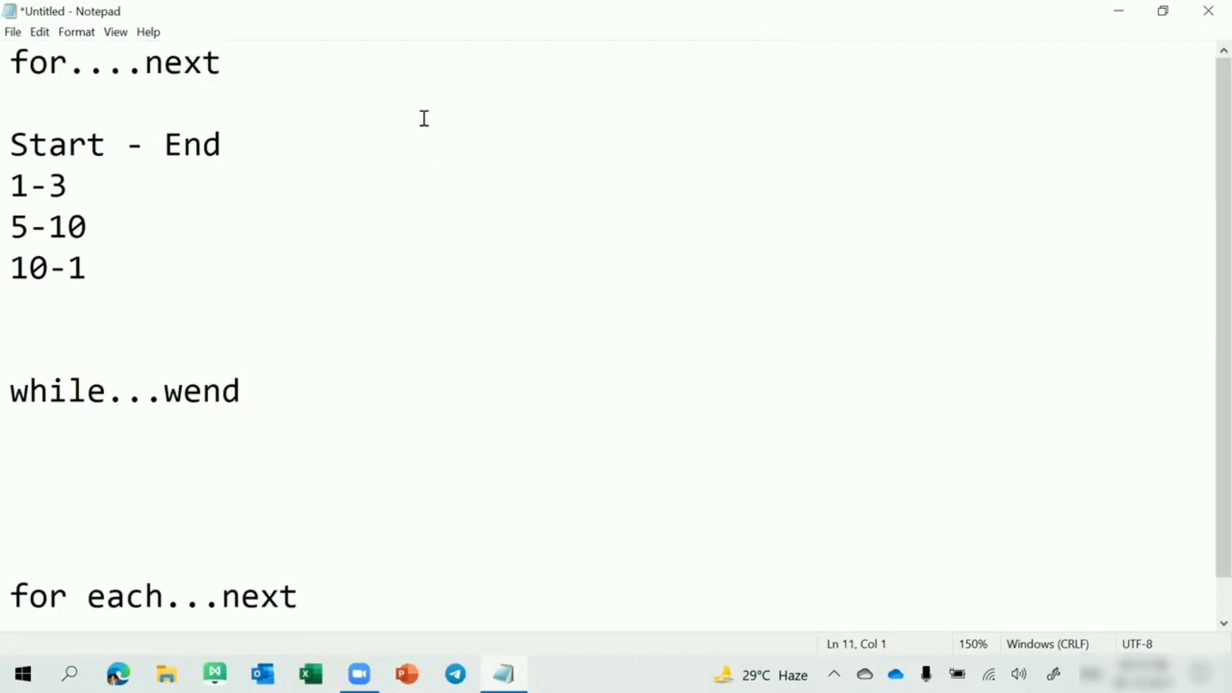
left_click(199, 58)
left_click(45, 391)
left_click(168, 389)
left_click(54, 449)
key("Return")
type("Sta")
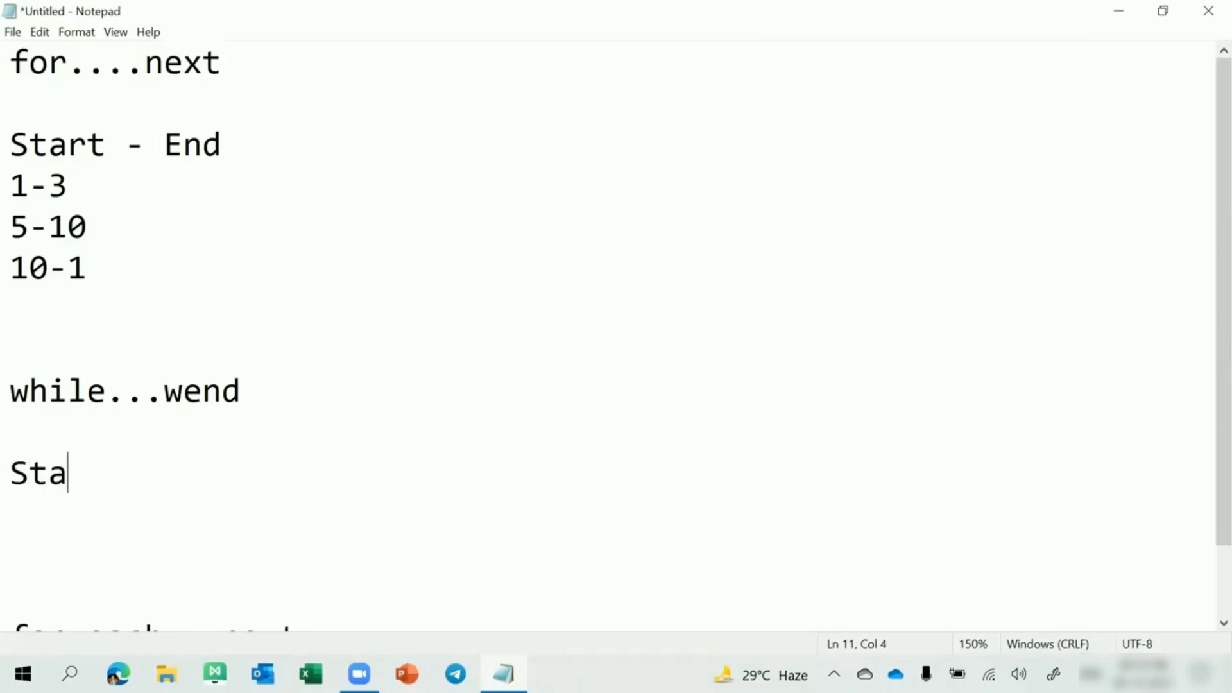
type("rt - ")
type("End Con")
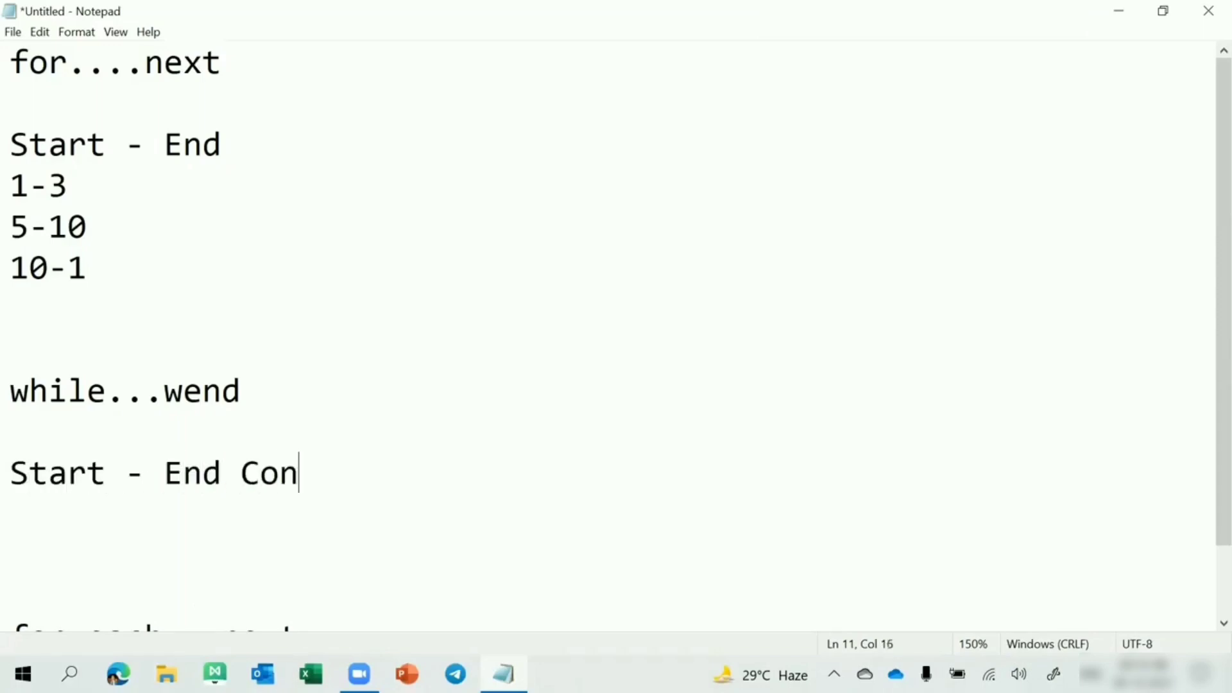
type("dition")
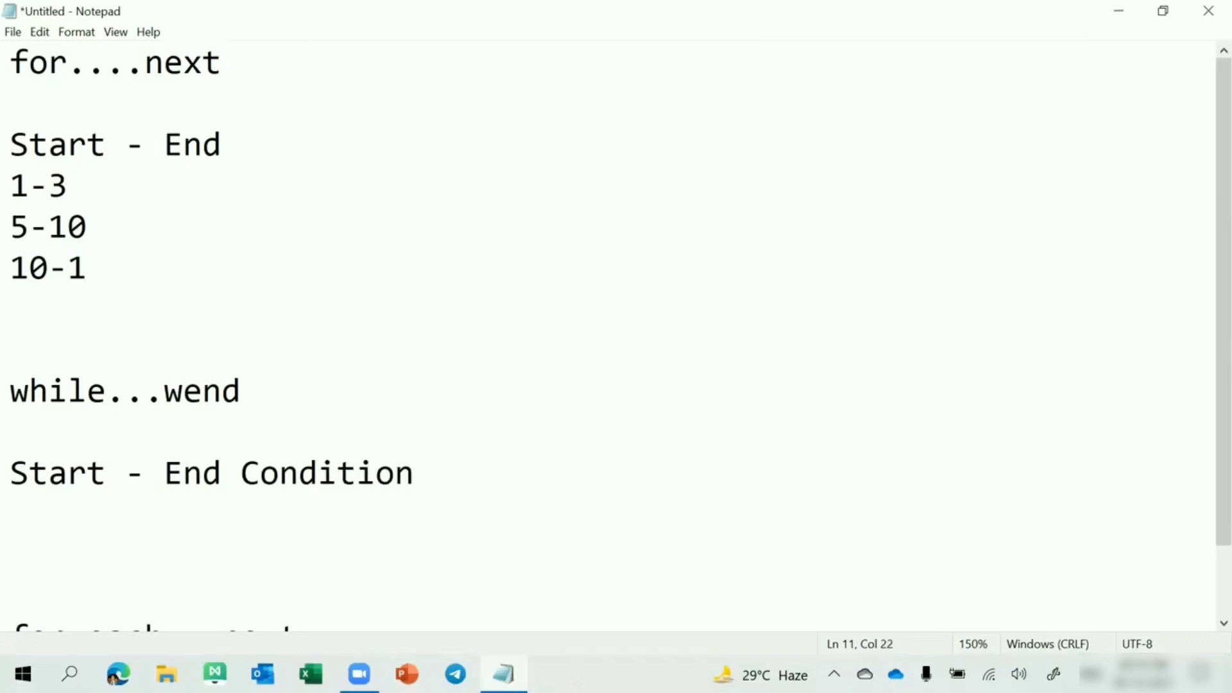
scroll(115, 407, "down", 3)
scroll(115, 407, "down", 1)
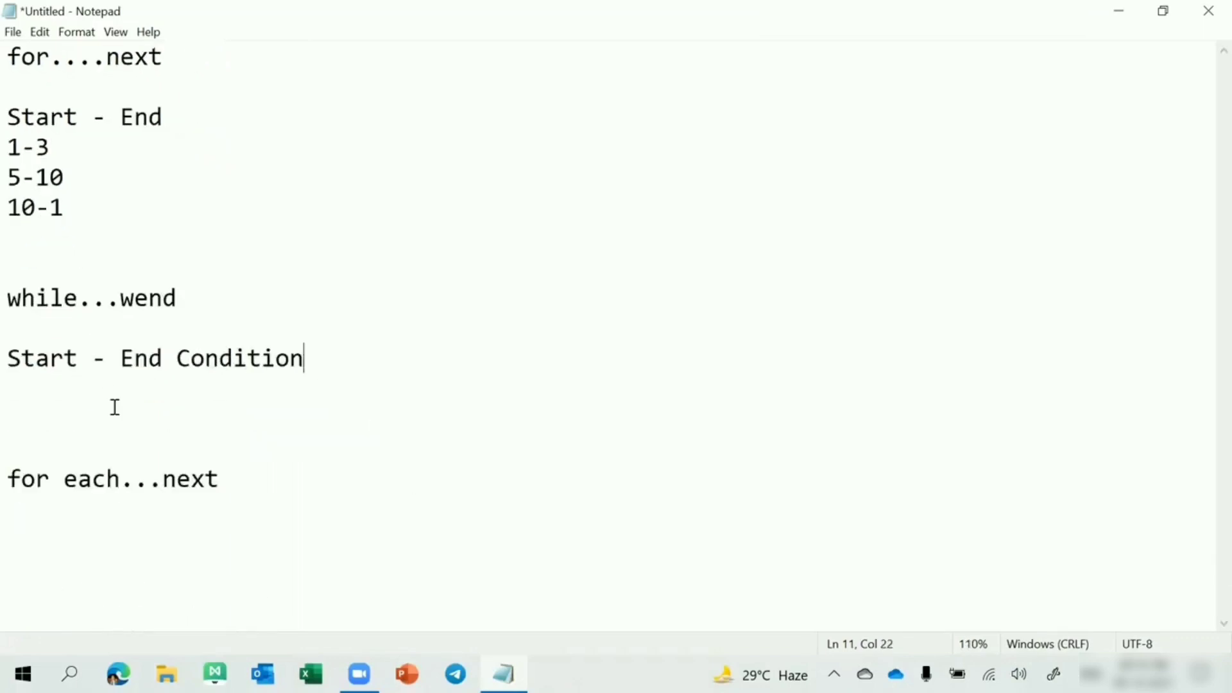
scroll(115, 407, "down", 1)
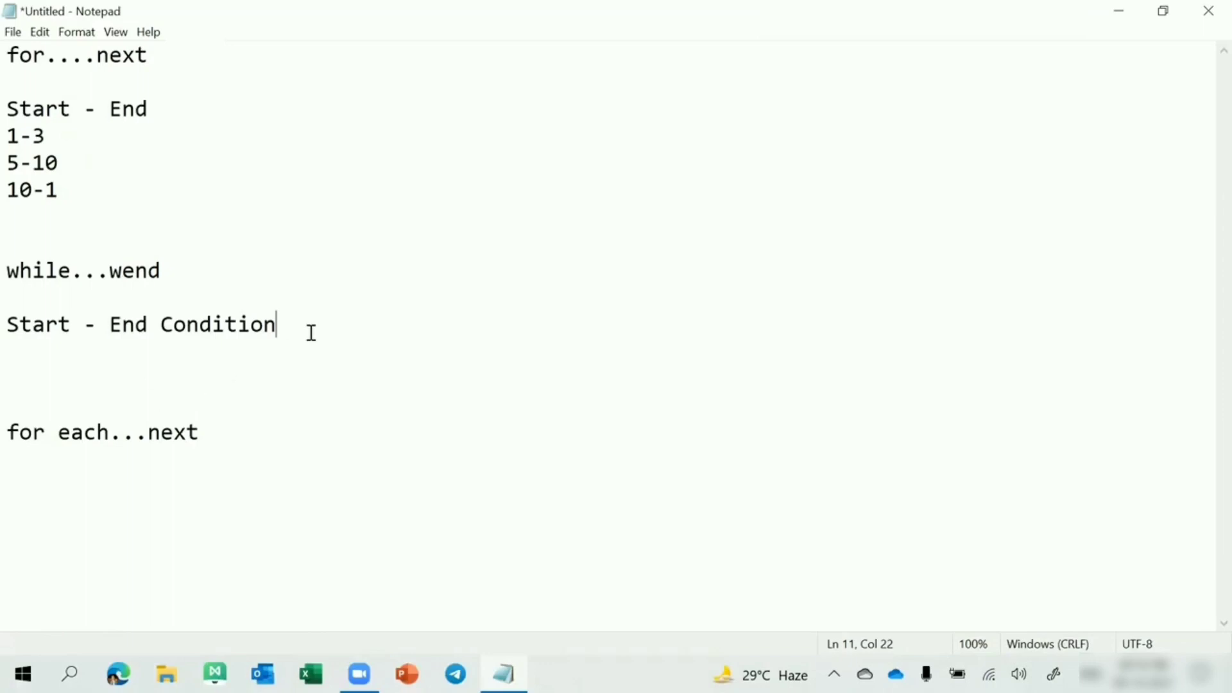
Type the note 'First Sheet - When the total is >=500' below the end condition.
key("Return")
key("Return")
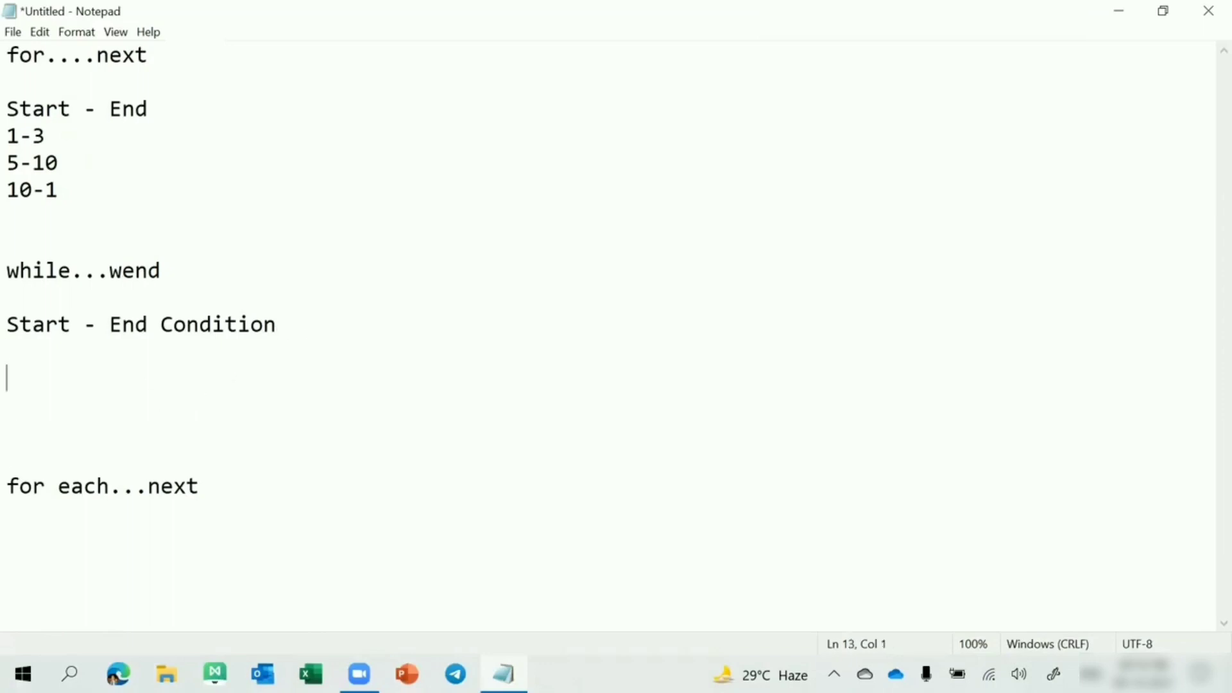
type("1")
key("BackSpace")
key("BackSpace")
type("First")
type(" SHee")
key("BackSpace")
key("BackSpace")
key("BackSpace")
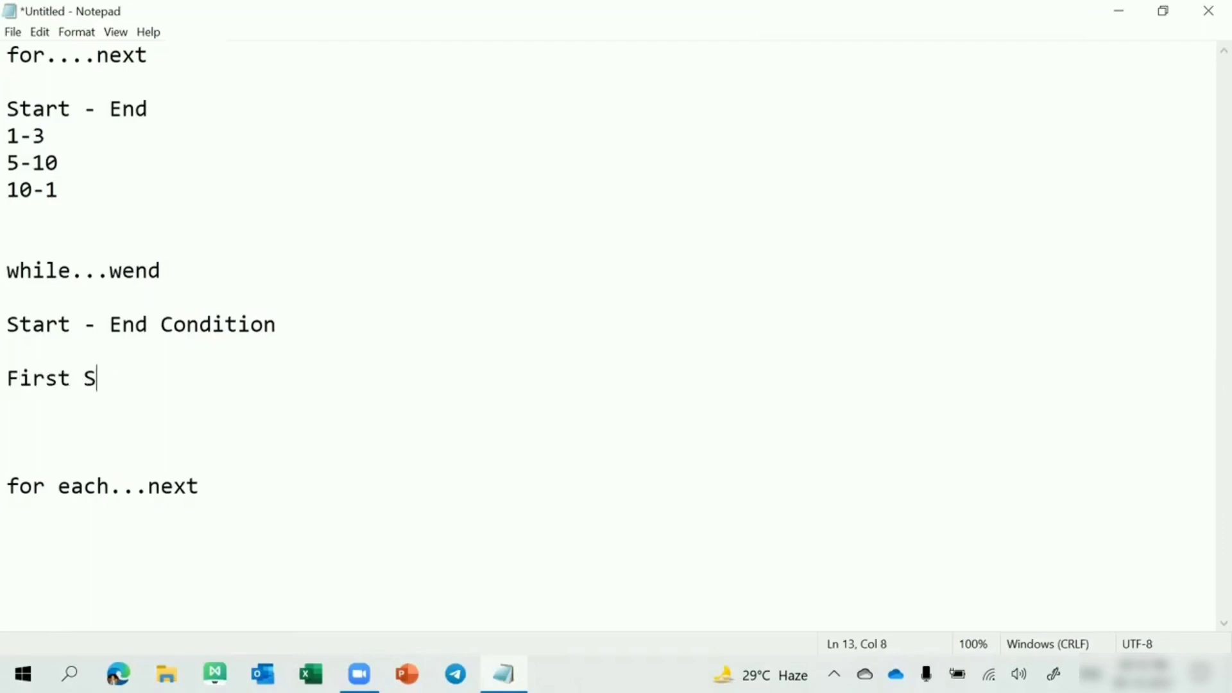
type("heet -")
type("When the ")
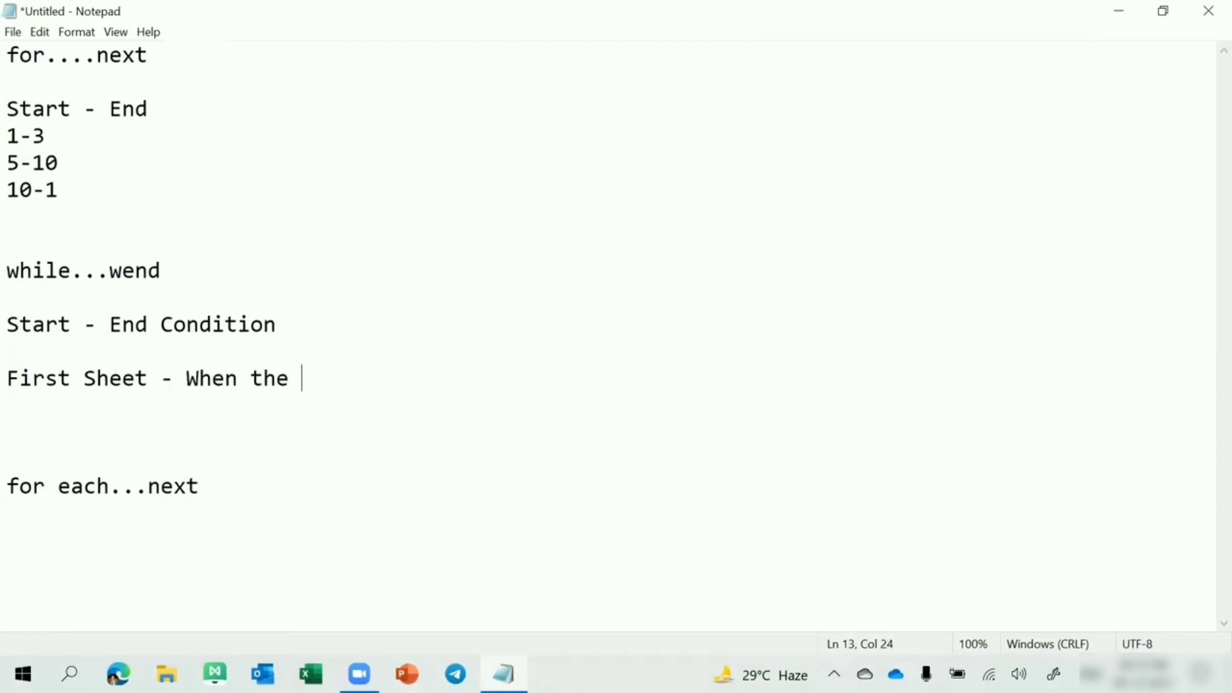
type("value")
key("BackSpace")
key("BackSpace")
key("BackSpace")
key("BackSpace")
key("BackSpace")
type("tot")
type("al is ")
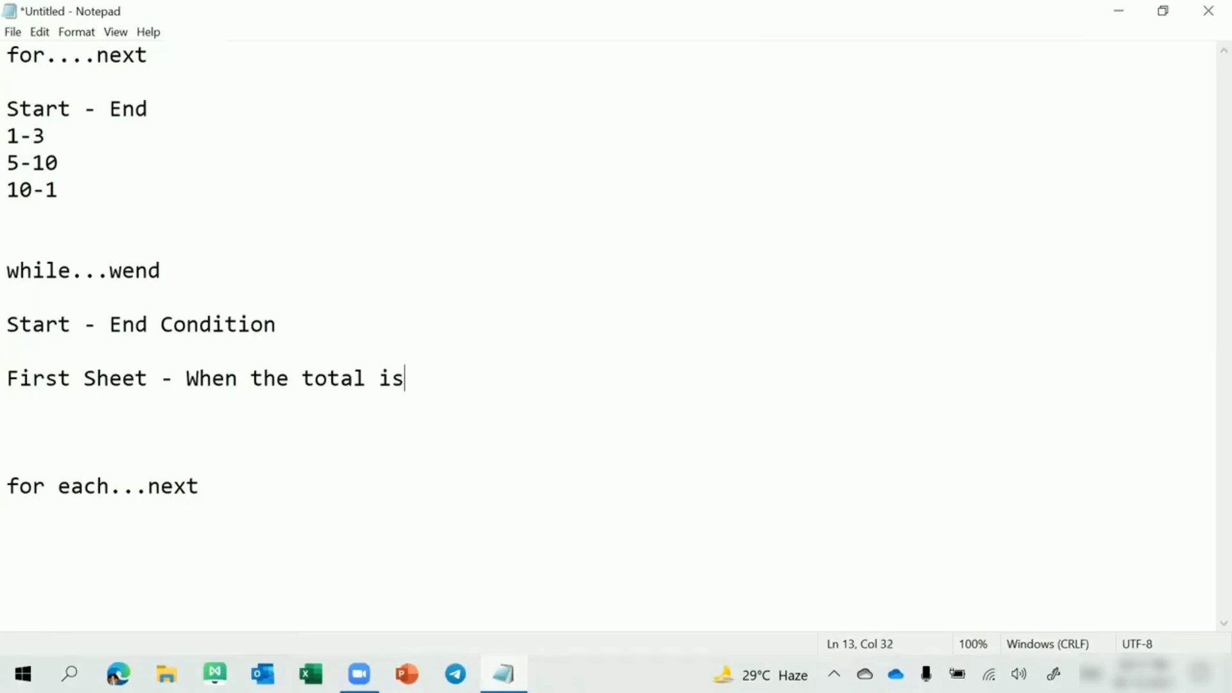
type(">")
type("=500")
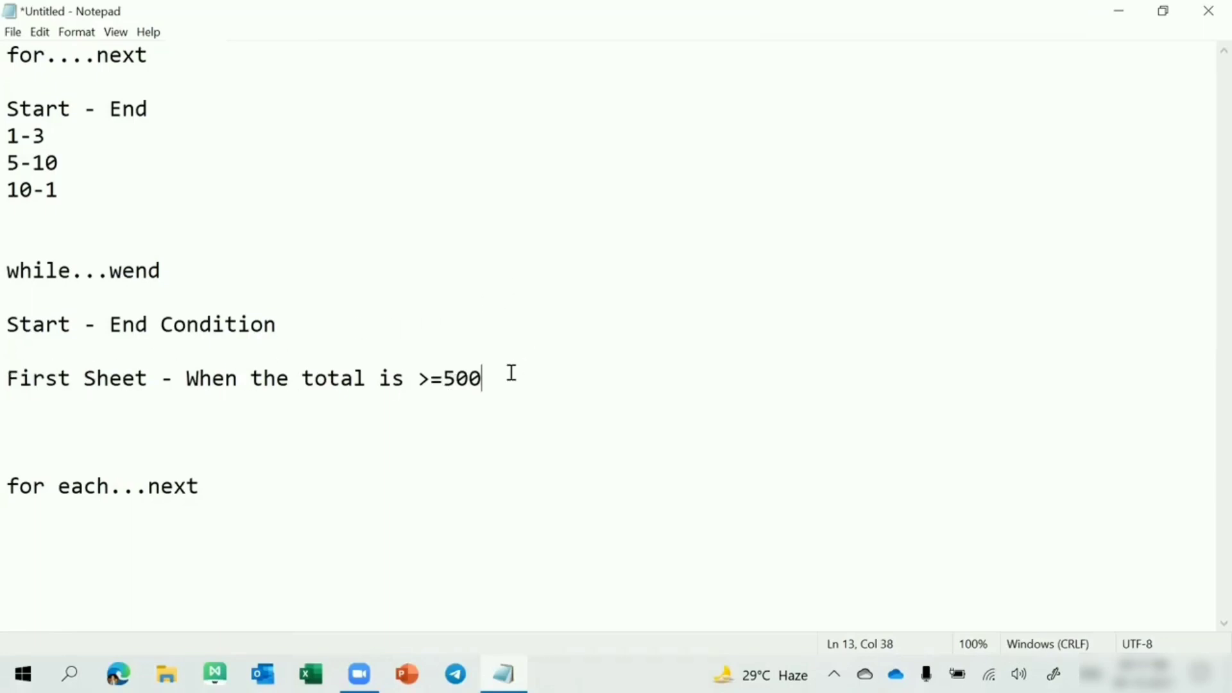
Add '2nd row - last non blank row' on the next line and highlight its last phrase.
key("Return")
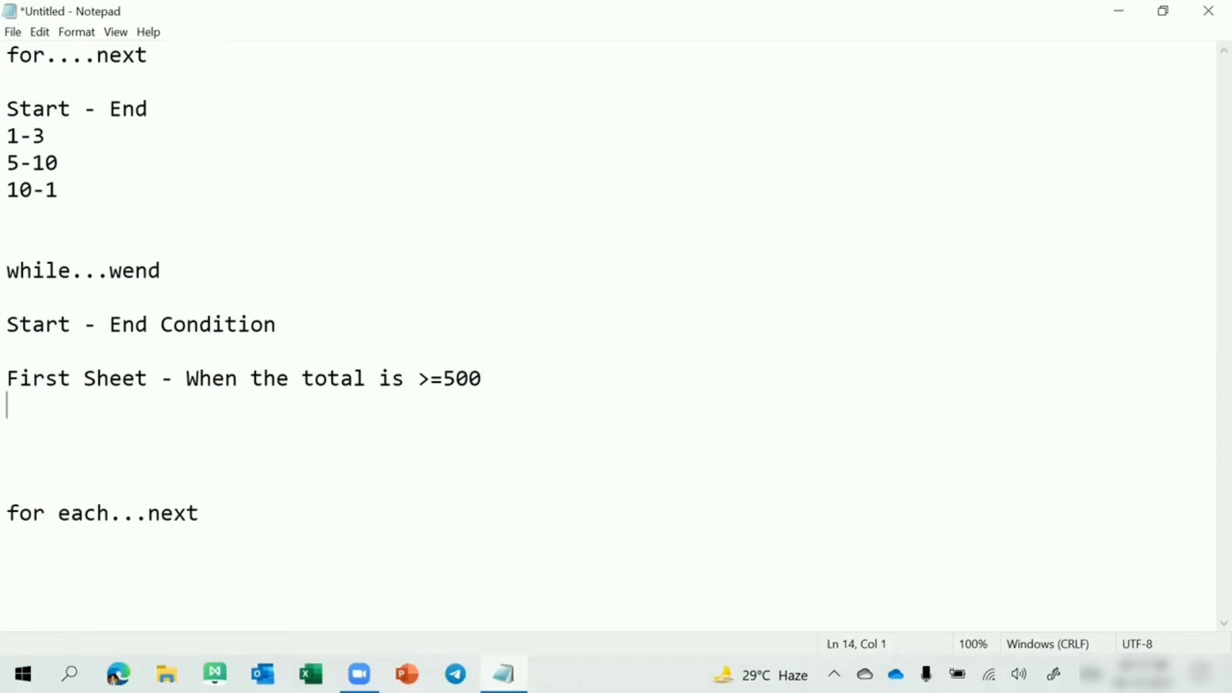
type("F")
key("BackSpace")
type("@nd ")
type("Row")
key("BackSpace")
key("BackSpace")
key("BackSpace")
key("BackSpace")
key("BackSpace")
key("BackSpace")
key("BackSpace")
type("2nd")
type(" row - ")
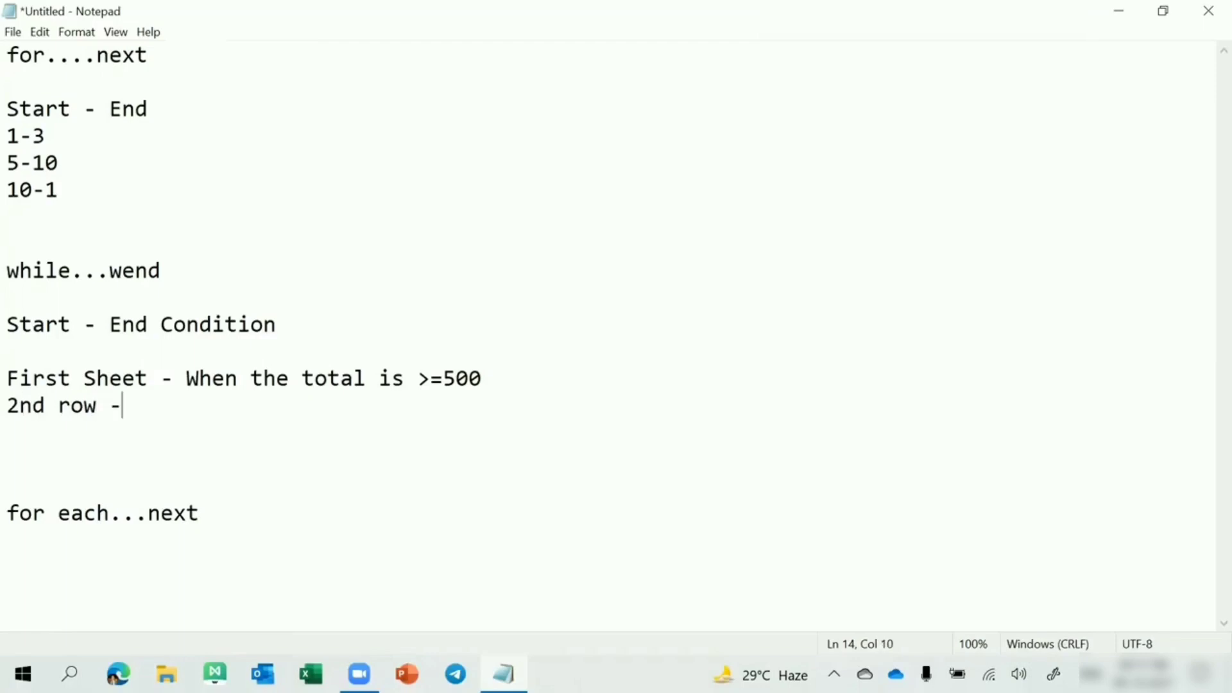
type("las")
type("t blank ")
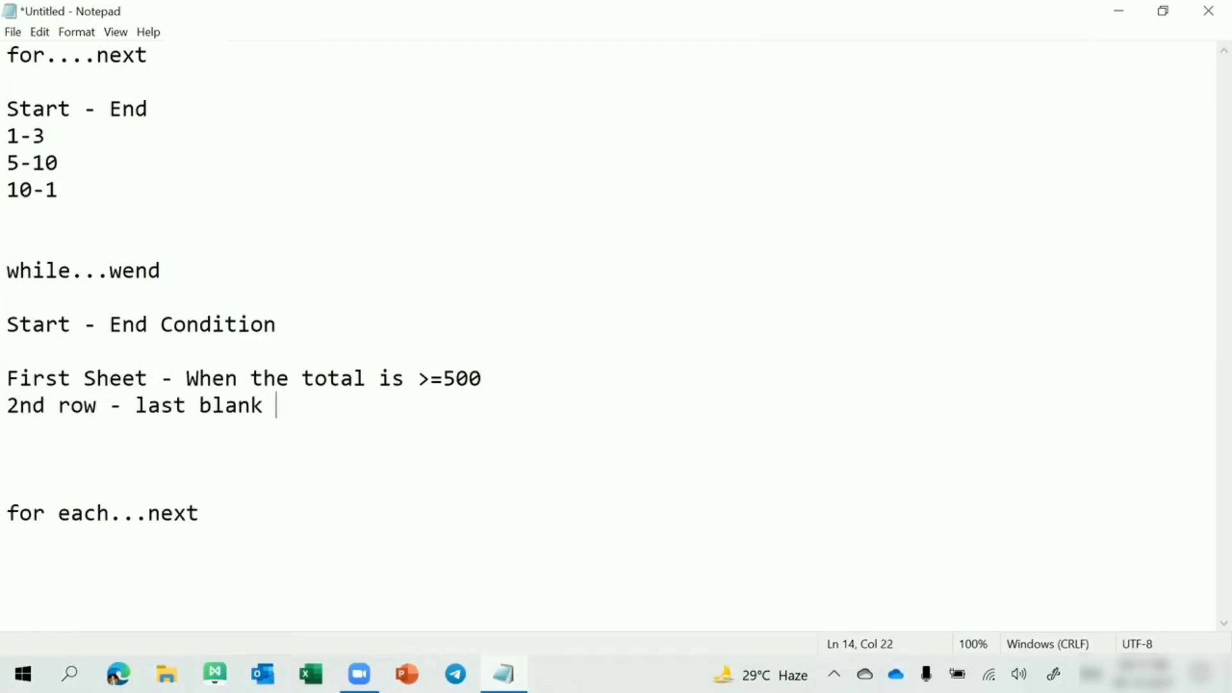
type("row")
key("BackSpace")
key("BackSpace")
key("BackSpace")
key("BackSpace")
key("BackSpace")
key("BackSpace")
key("BackSpace")
key("BackSpace")
key("BackSpace")
type("non bl")
type("ank ro")
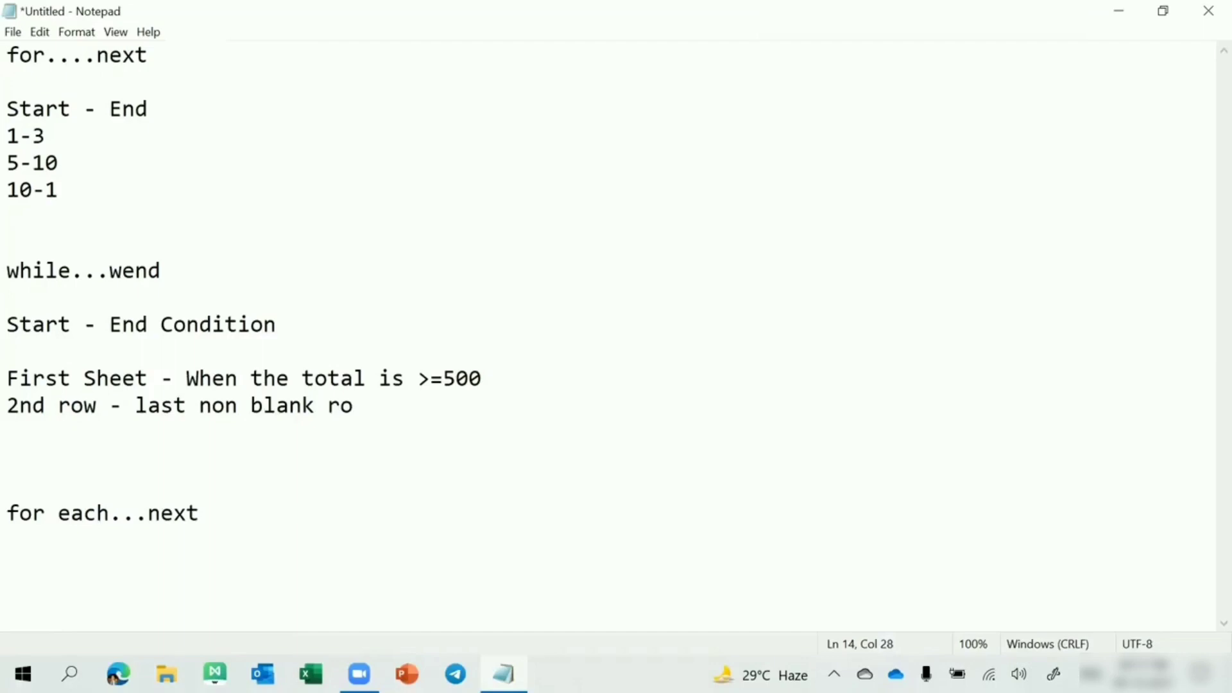
type("w")
mouse_move(136, 408)
left_mouse_down()
mouse_move(481, 380)
mouse_move(413, 415)
left_mouse_up()
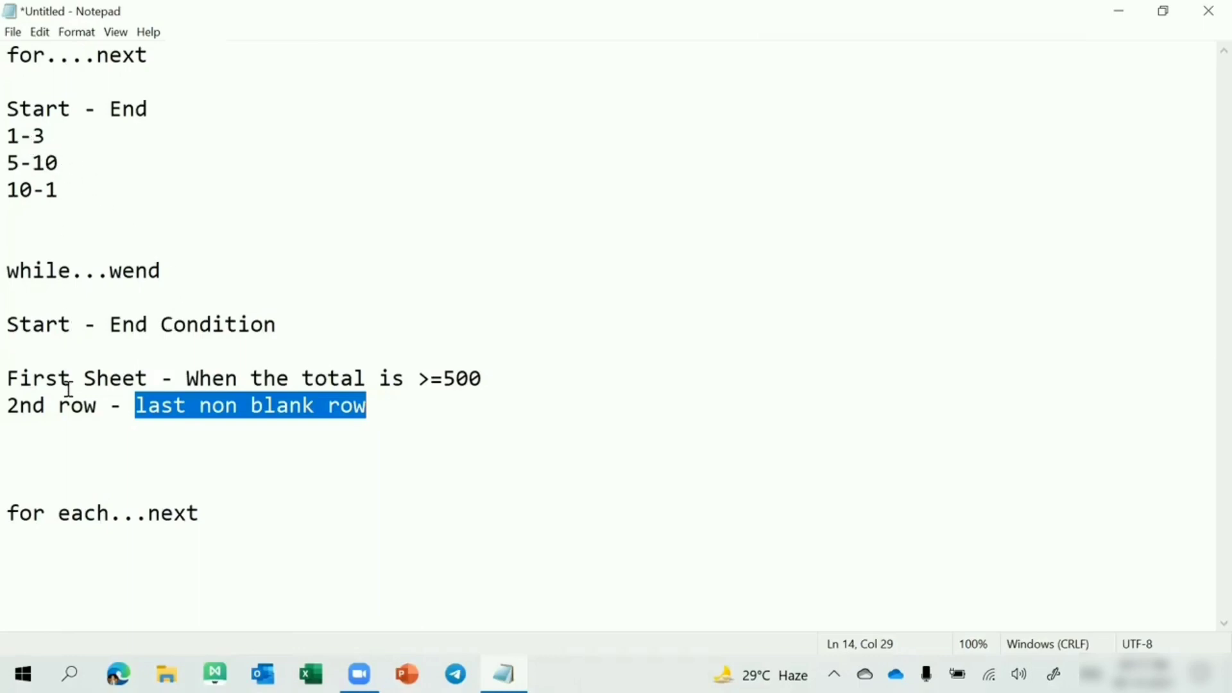
Delete the extra blank line above 'for each...next' and switch to the Excel workbook.
left_click_drag(98, 414, 11, 406)
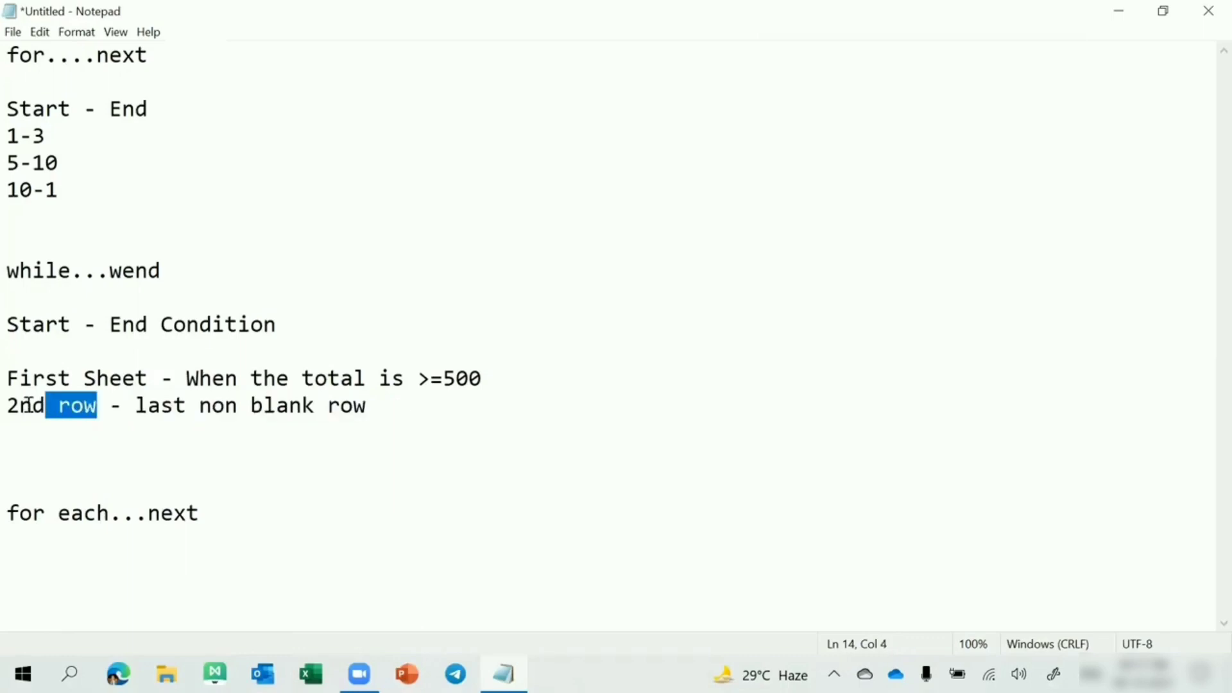
double_click(143, 405)
left_click_drag(216, 416, 347, 421)
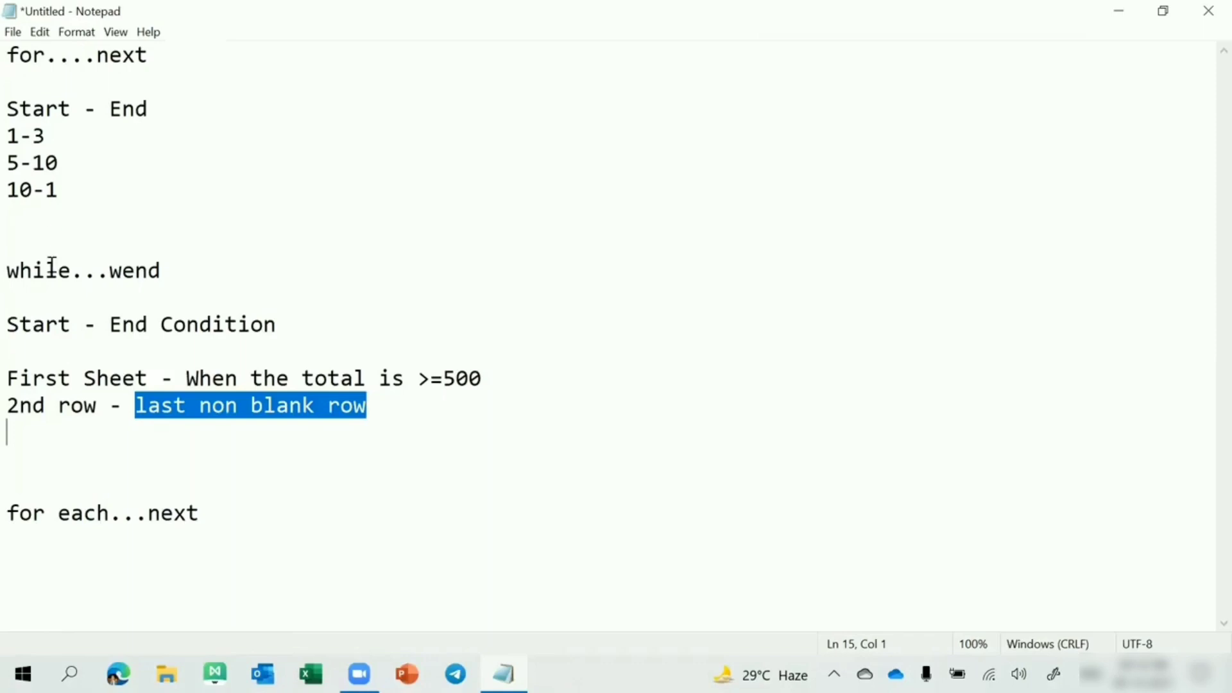
left_click(21, 473)
key("Delete")
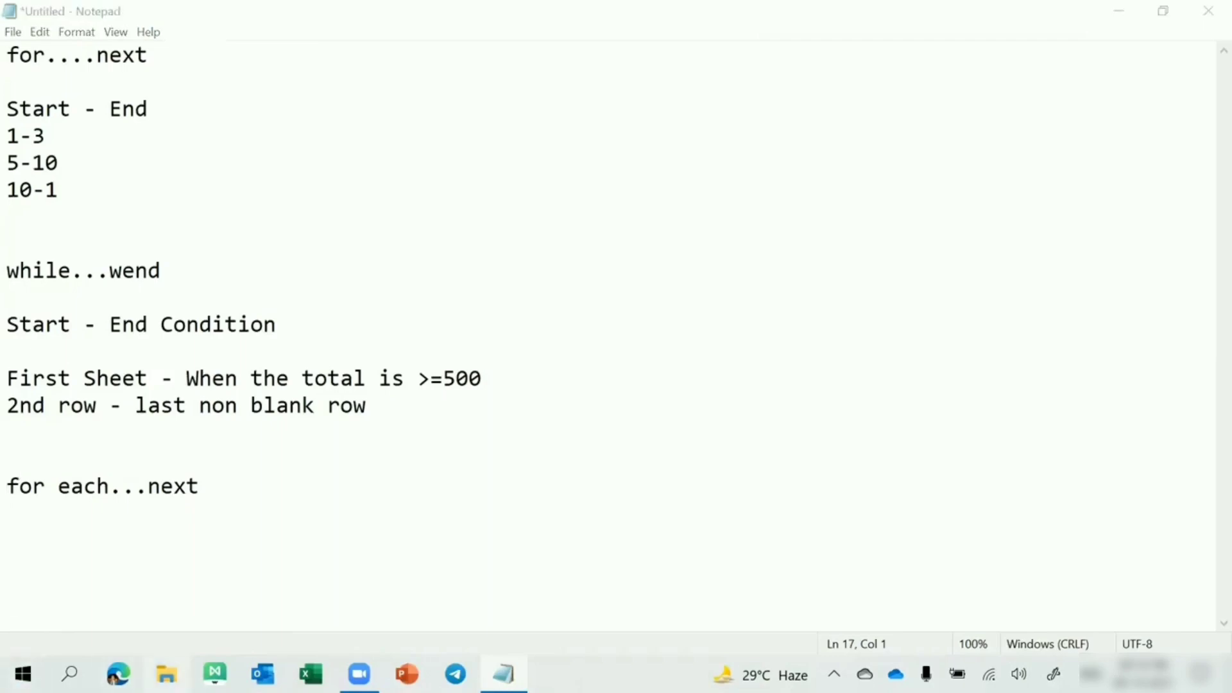
key("alt+Tab")
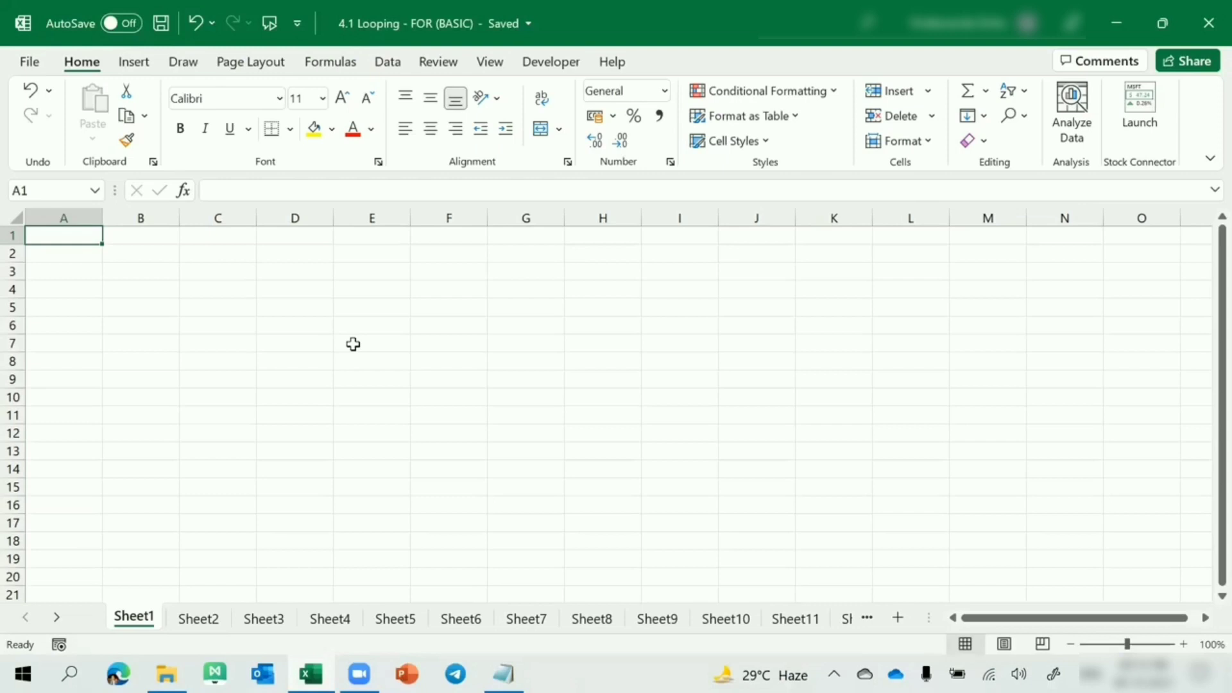
View the list of the workbook's 50 sheets without switching sheets.
right_click(51, 629)
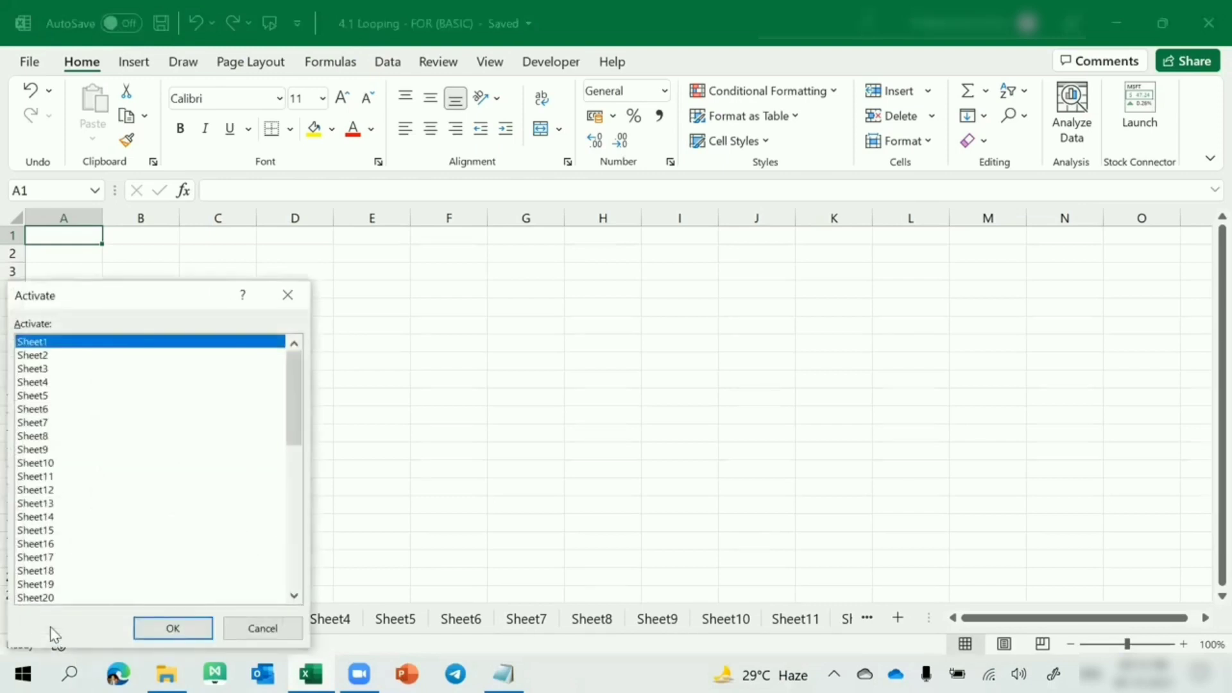
scroll(139, 491, "down", 2)
scroll(141, 491, "down", 8)
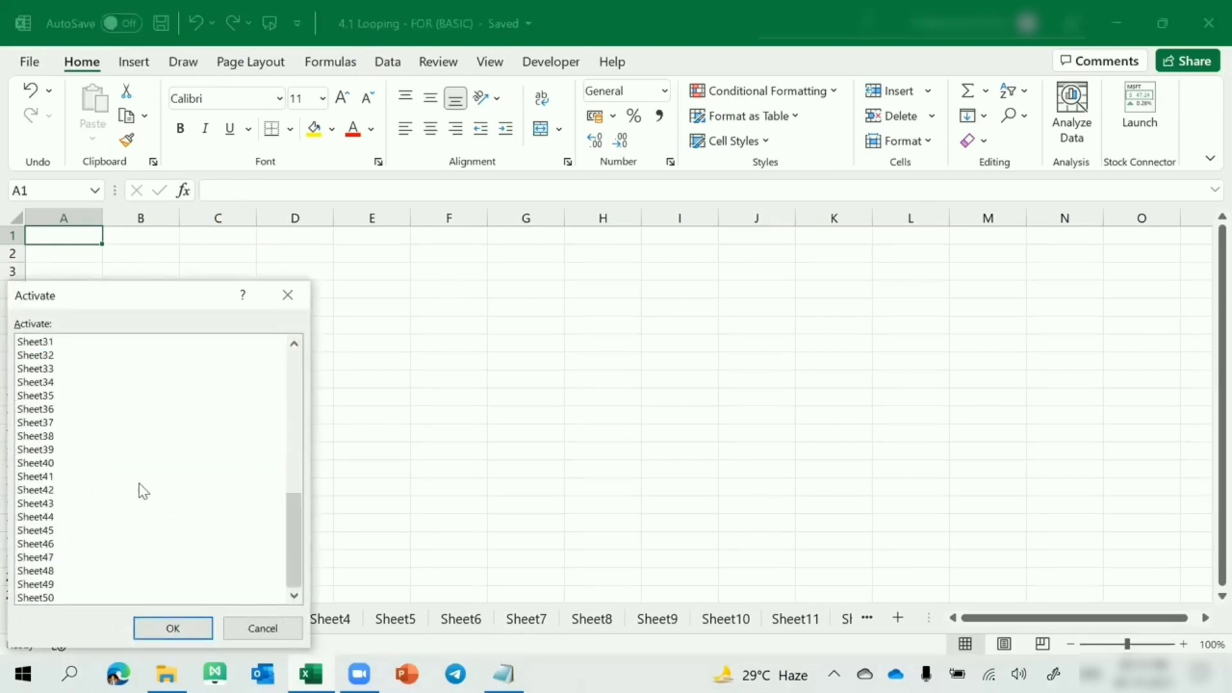
left_click(266, 626)
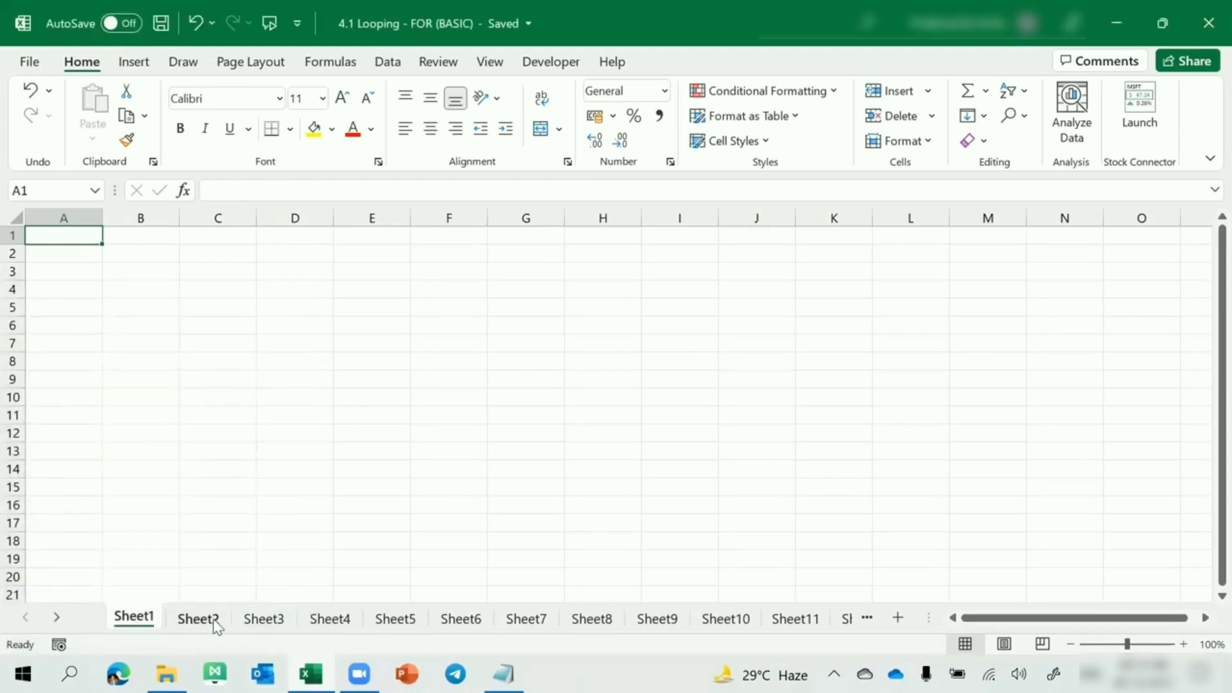
Step through Sheet2 to Sheet5, return to Sheet1, and open the VBA editor.
left_click(214, 622)
left_click(264, 621)
left_click(330, 621)
left_click(396, 621)
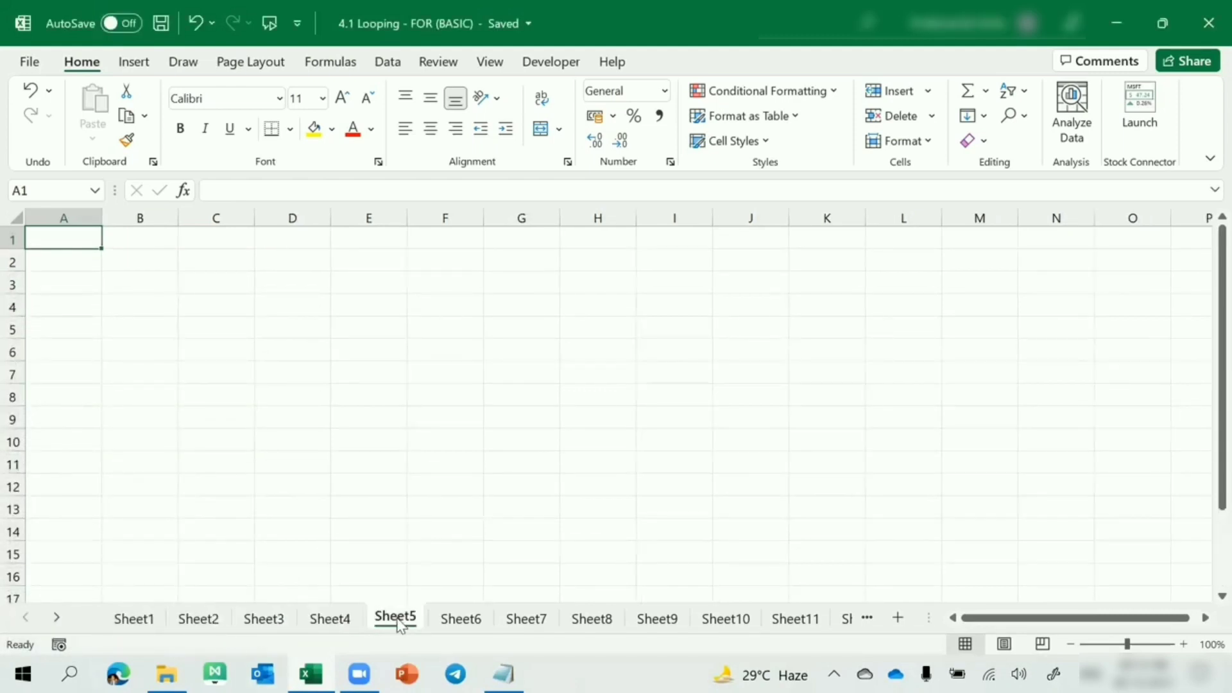
left_click(134, 624)
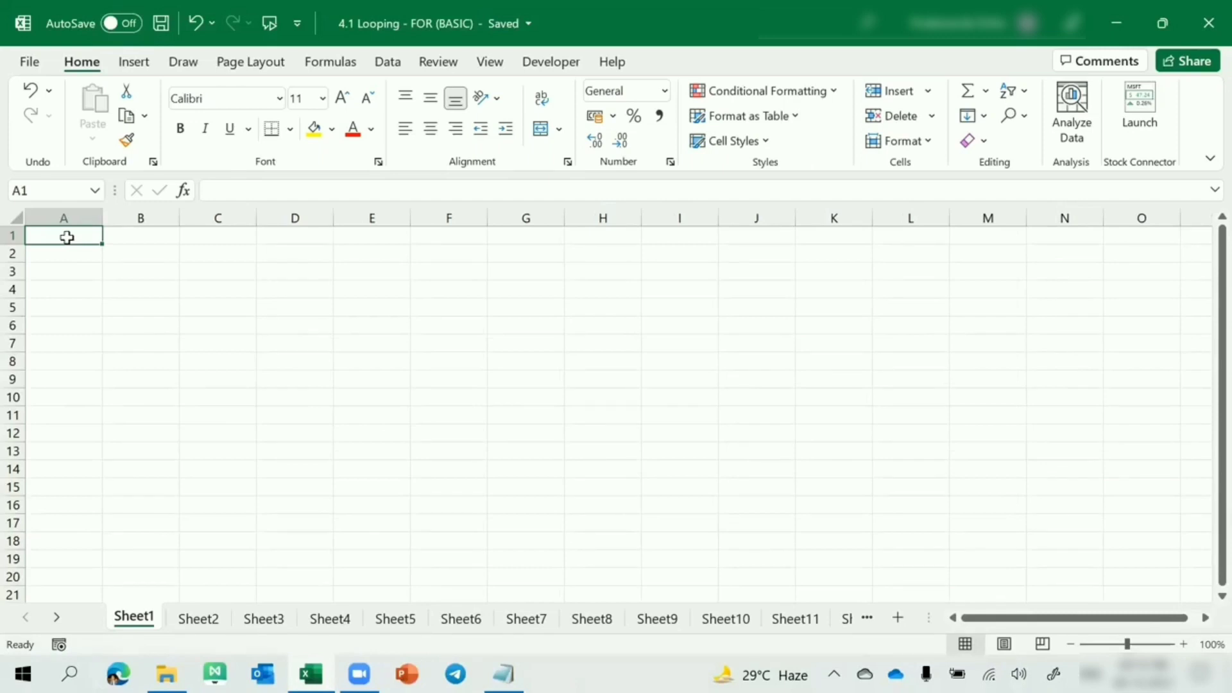
key("alt+F11")
Insert a new module, declare Sub Loop_1, and begin typing 'worksheets' inside it.
scroll(125, 269, "down", 15)
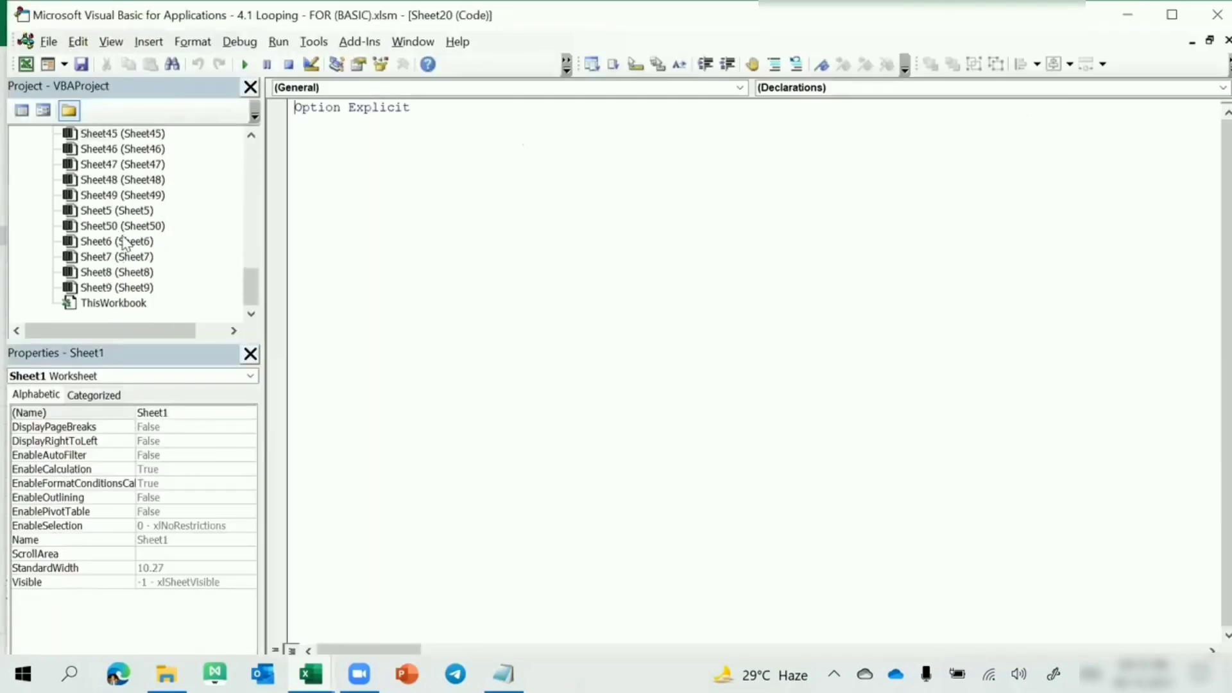
right_click(126, 299)
mouse_move(45, 398)
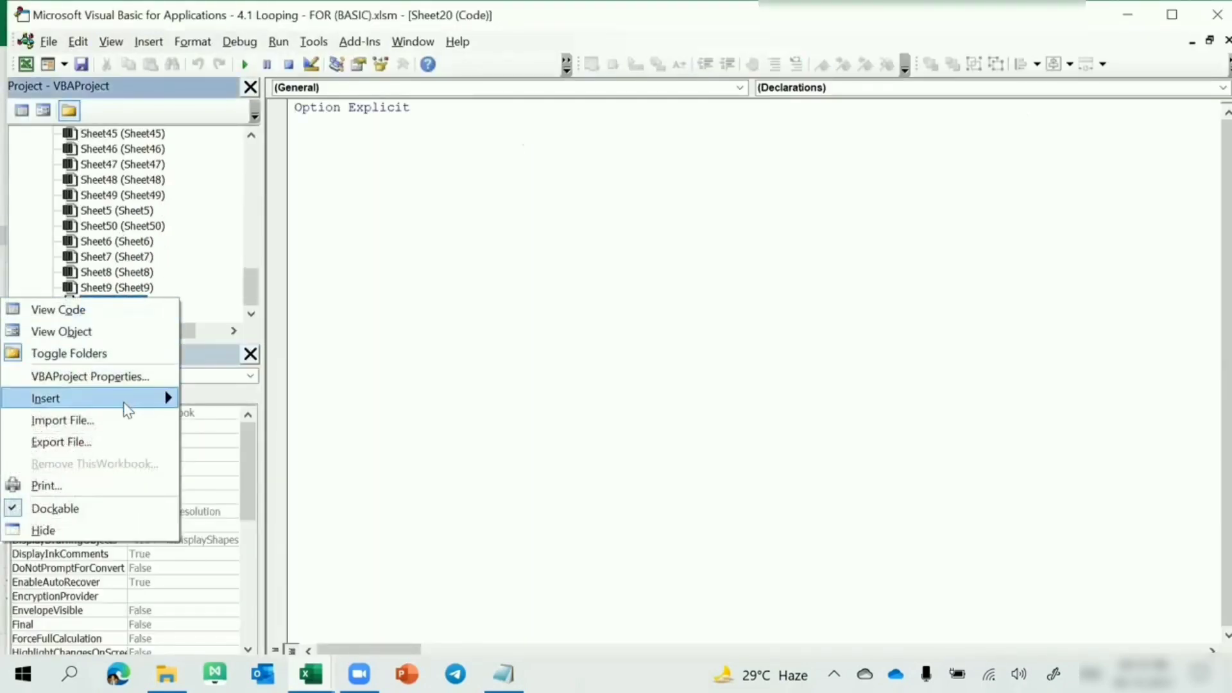
left_click(232, 423)
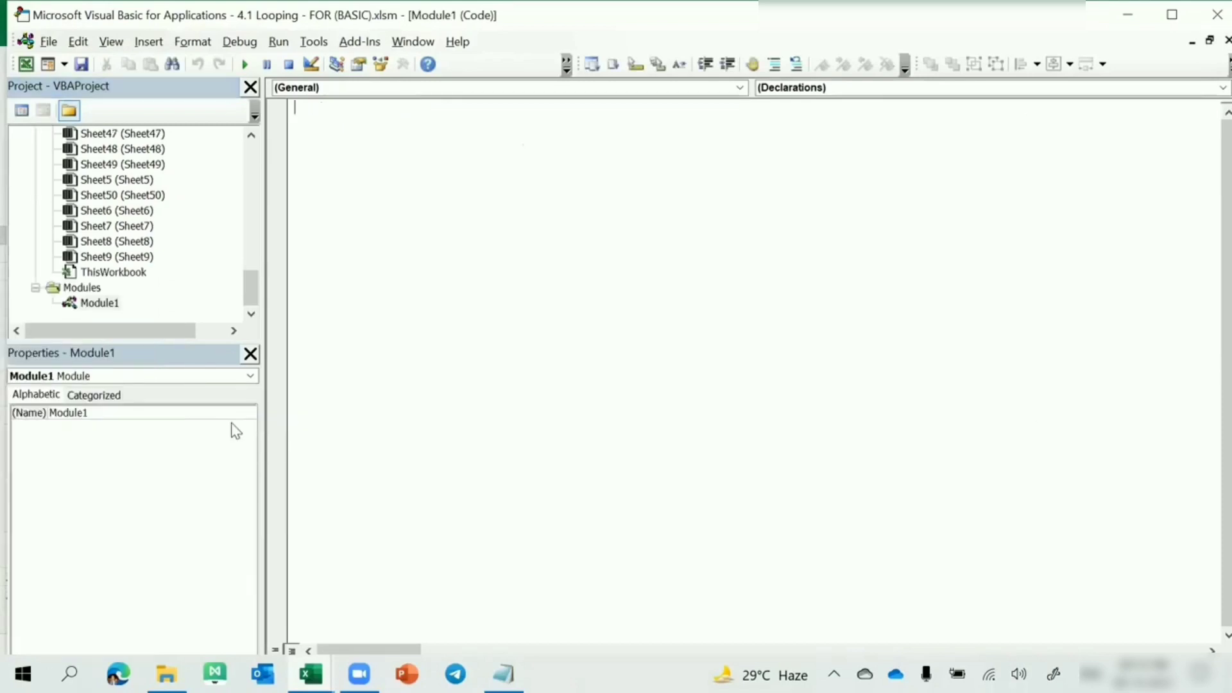
key("Return")
key("Return")
type("sub L")
type("oop_1")
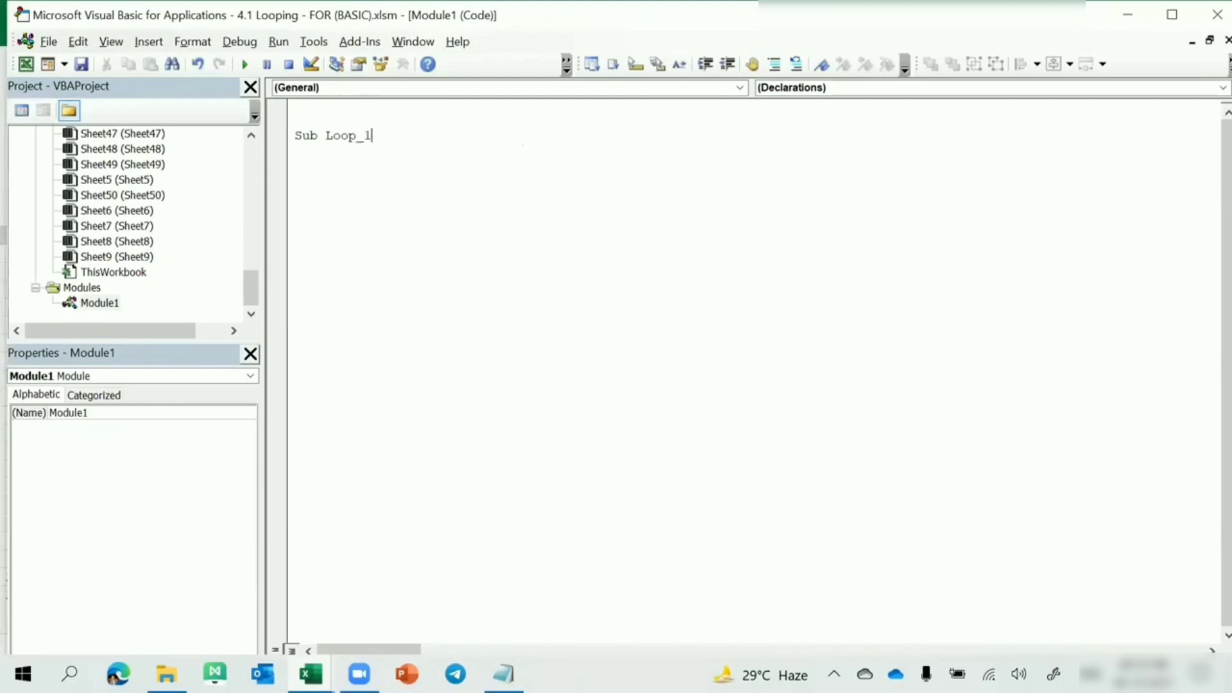
key("Return")
key("Return")
key("Return")
key("Up")
key("Up")
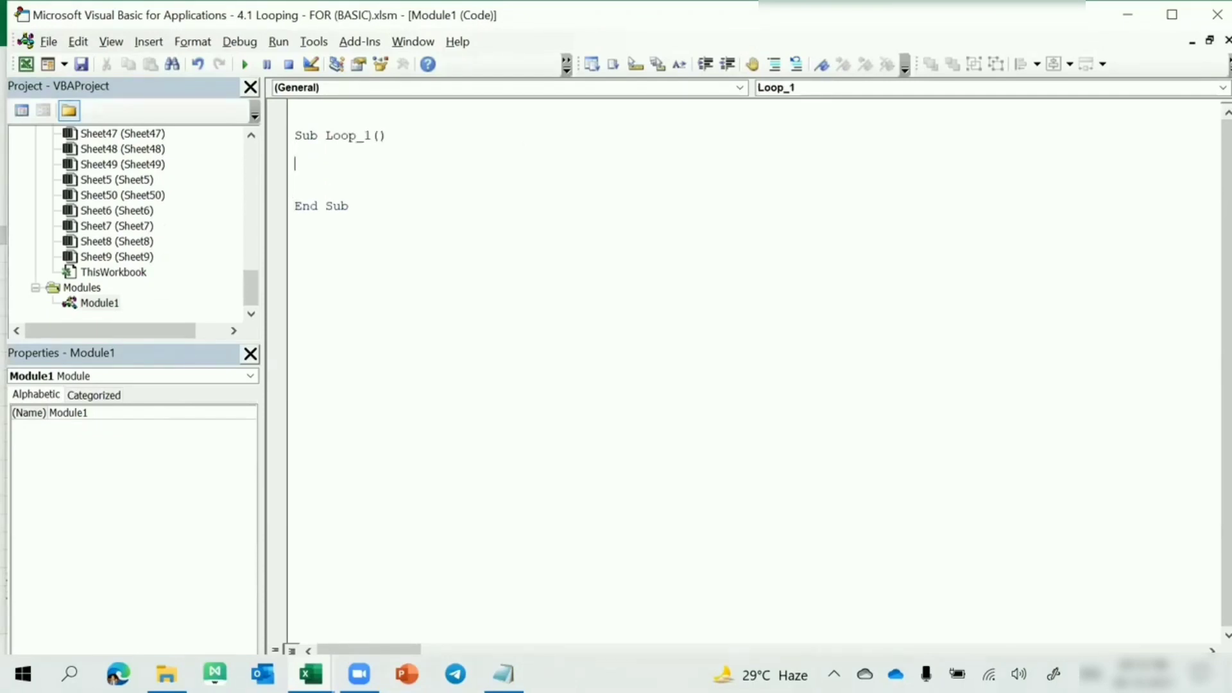
type("wor")
Complete the line Worksheets(1).Range("A1") = "Hello" inside Loop_1.
type("ksh")
type("eets(")
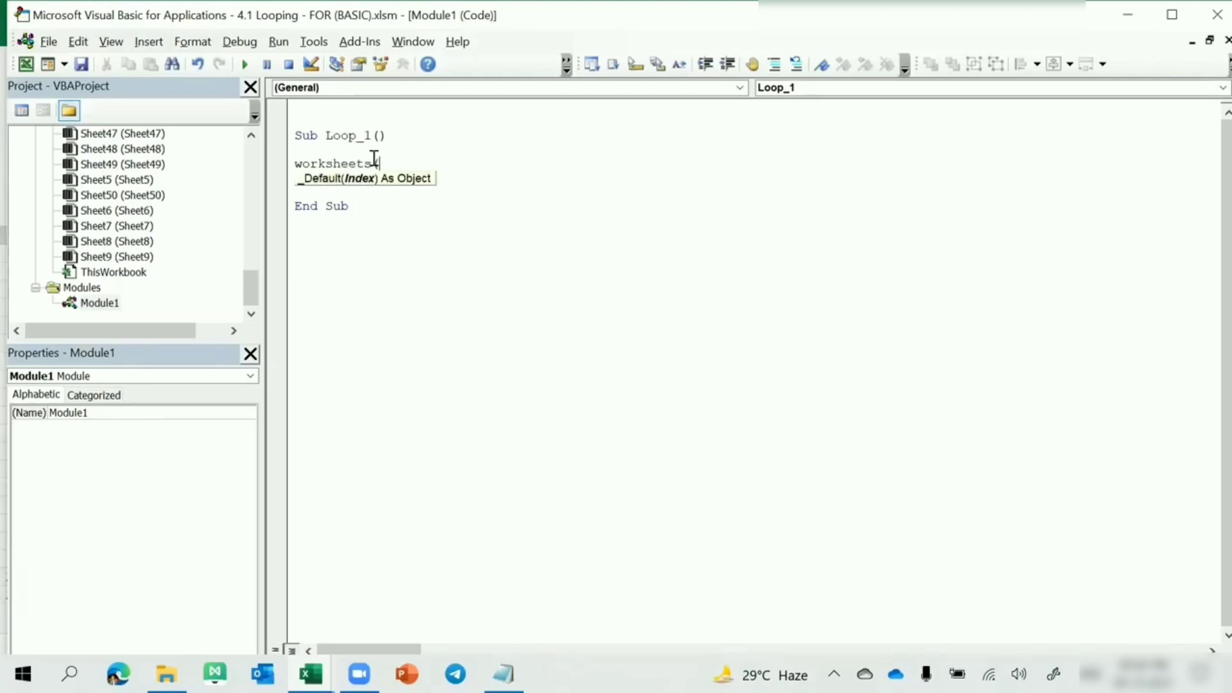
type("1")
type(").")
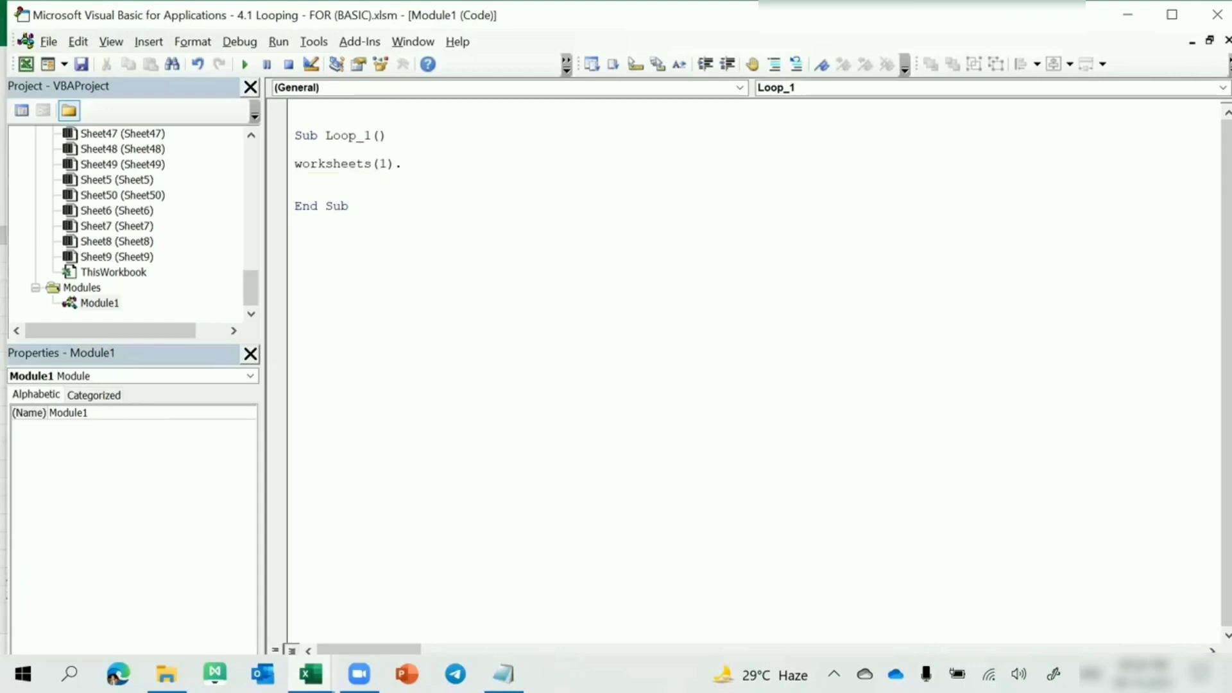
type("Range")
type("(\"A")
type("1\")=\"")
type("Hello")
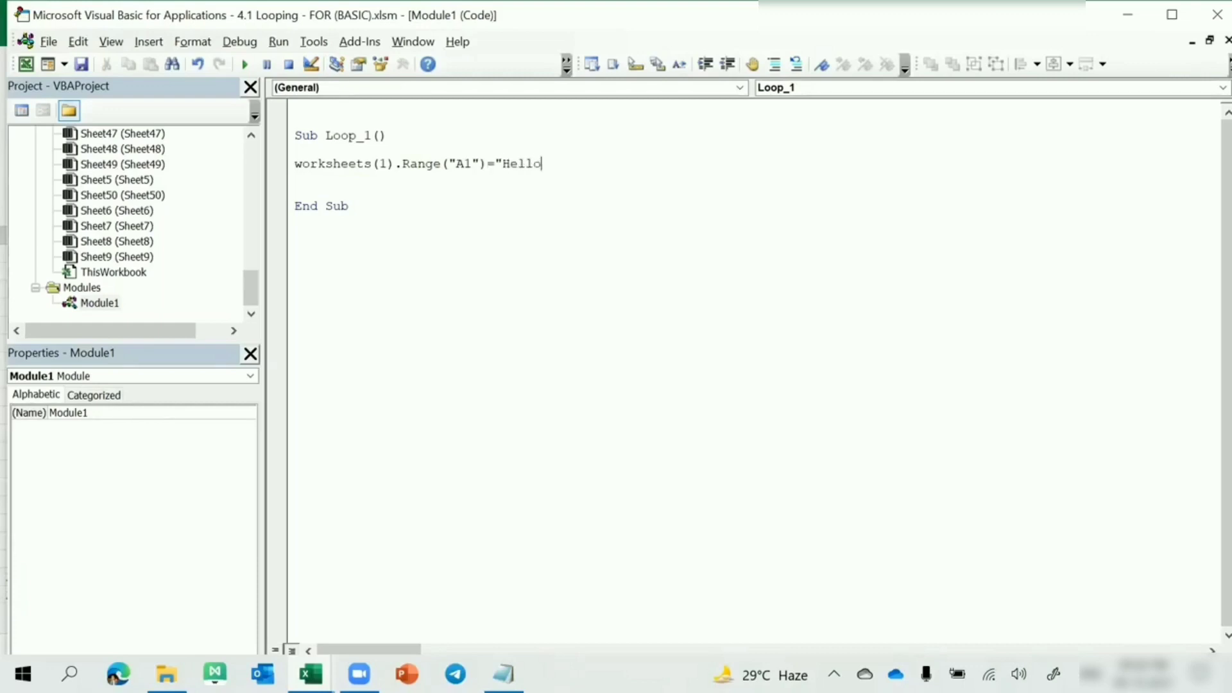
type("\"")
left_click(550, 272)
double_click(383, 164)
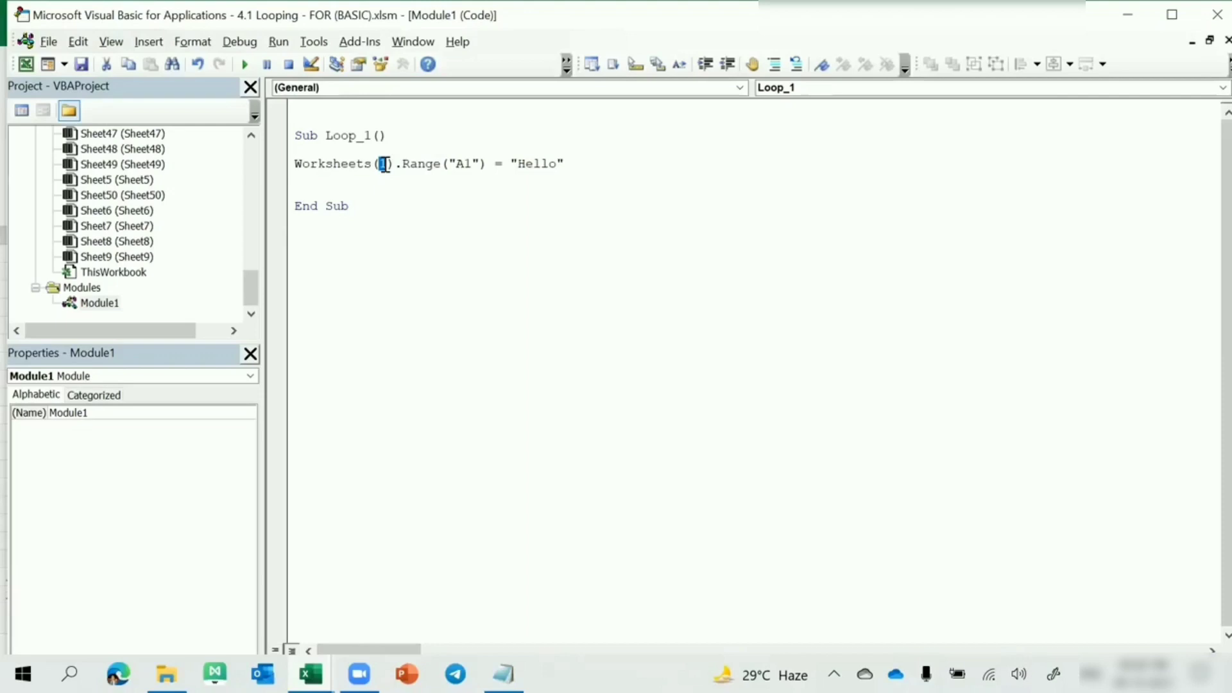
key("alt")
key("alt")
left_click(402, 215)
Check the later sheet tabs in Excel, then return to the VBA editor.
key("alt+F11")
left_click(57, 617)
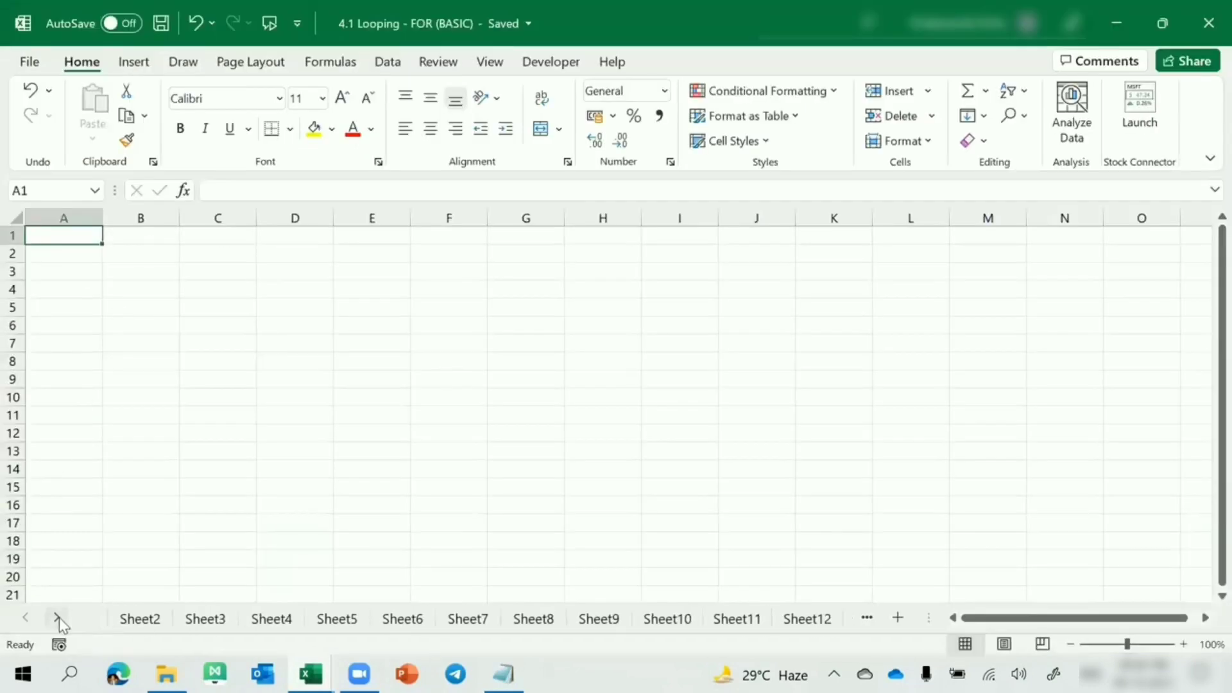
left_click(59, 617)
left_click(59, 617)
left_click(59, 617)
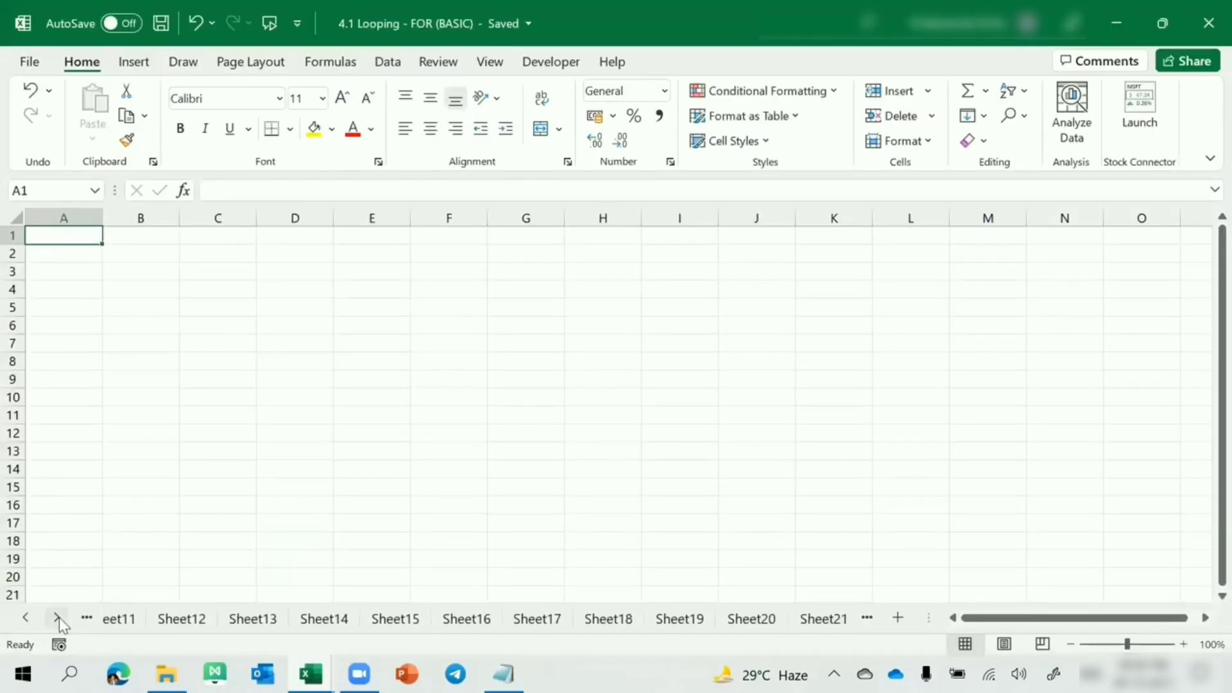
left_click(59, 618)
key("alt+F11")
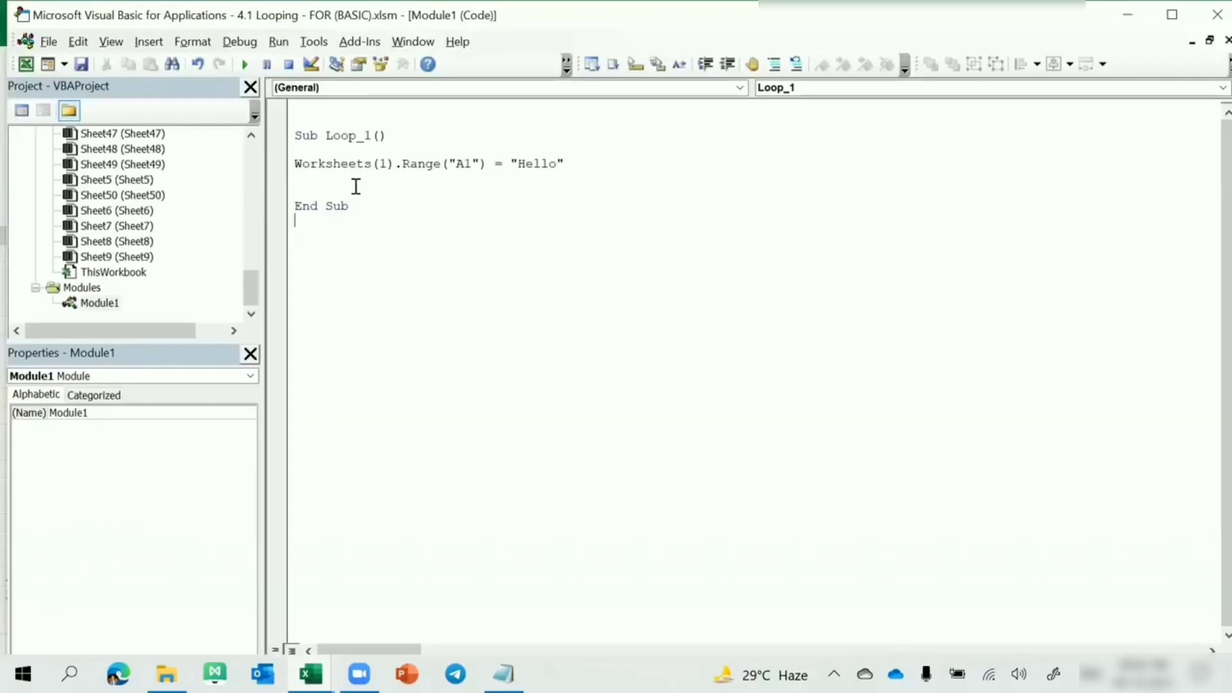
Declare Dim i As Integer and add the line For i = 1 To 50.
left_click(398, 136)
key("Return")
key("Return")
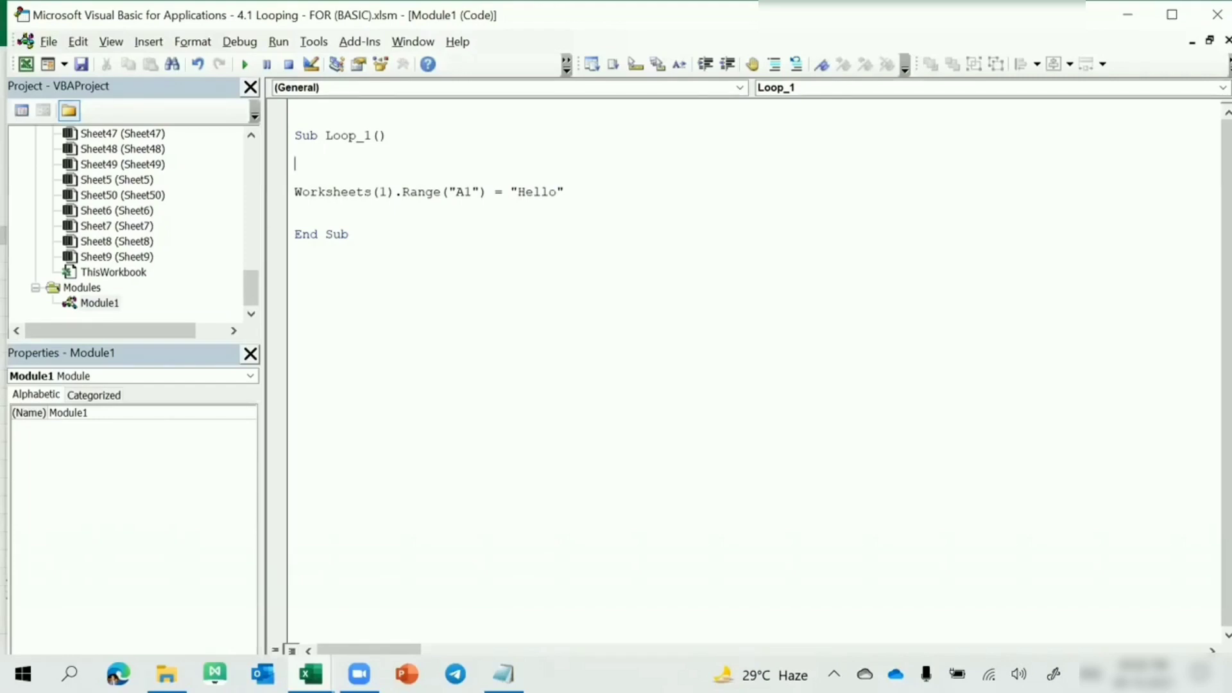
type("Dim")
type("i ")
type("as In")
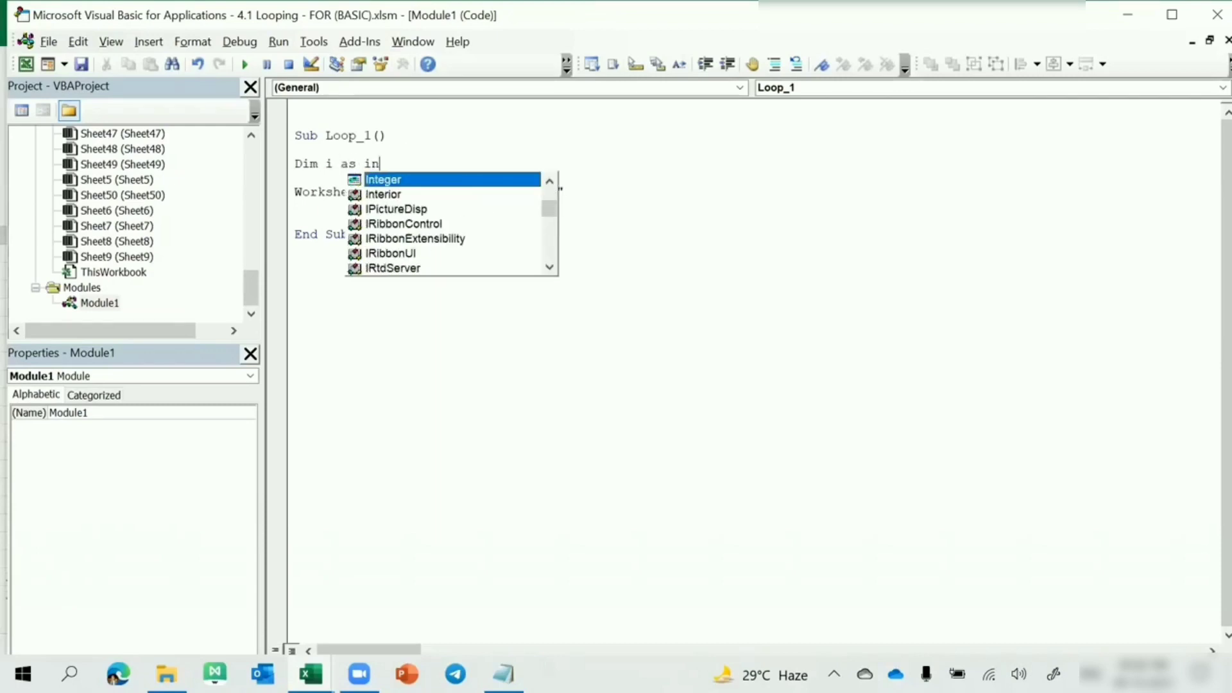
key("Tab")
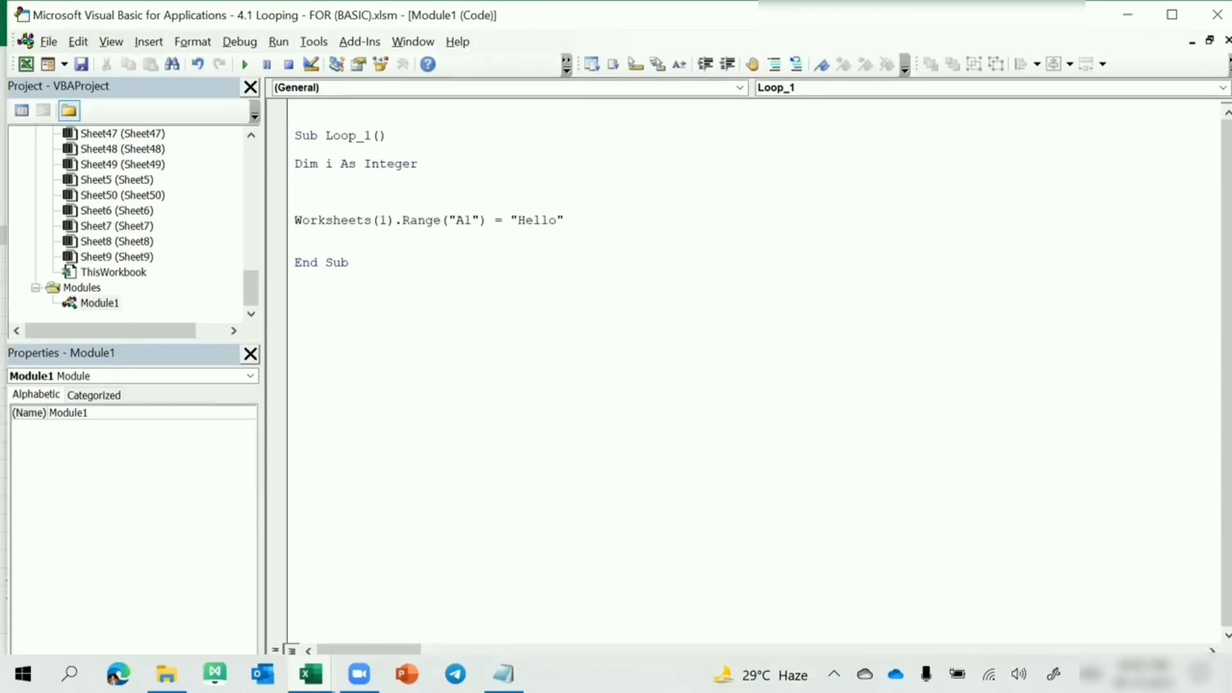
type("for ")
type("i = 1 ")
type("to ")
type("50")
left_click(464, 264)
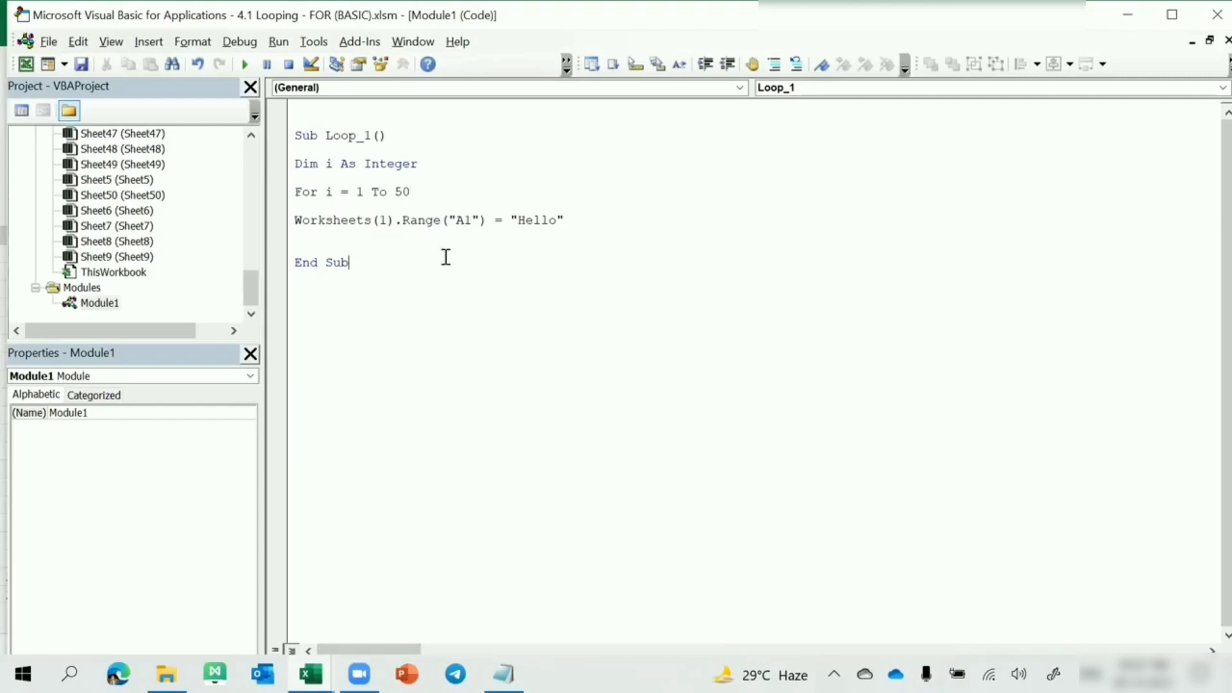
Change Worksheets(1) to Worksheets(i) and close the loop with Next.
double_click(384, 221)
type("i")
left_click(579, 221)
key("Return")
type("N")
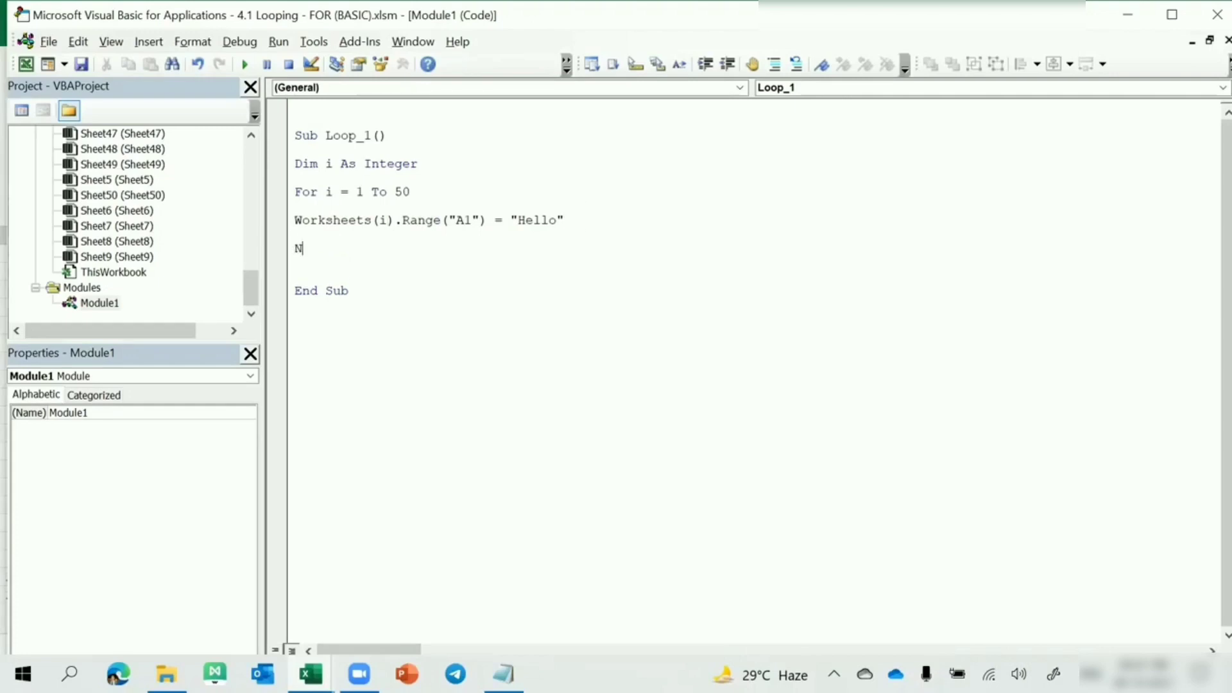
type("ext")
left_click(690, 282)
left_click(329, 179)
left_click(246, 65)
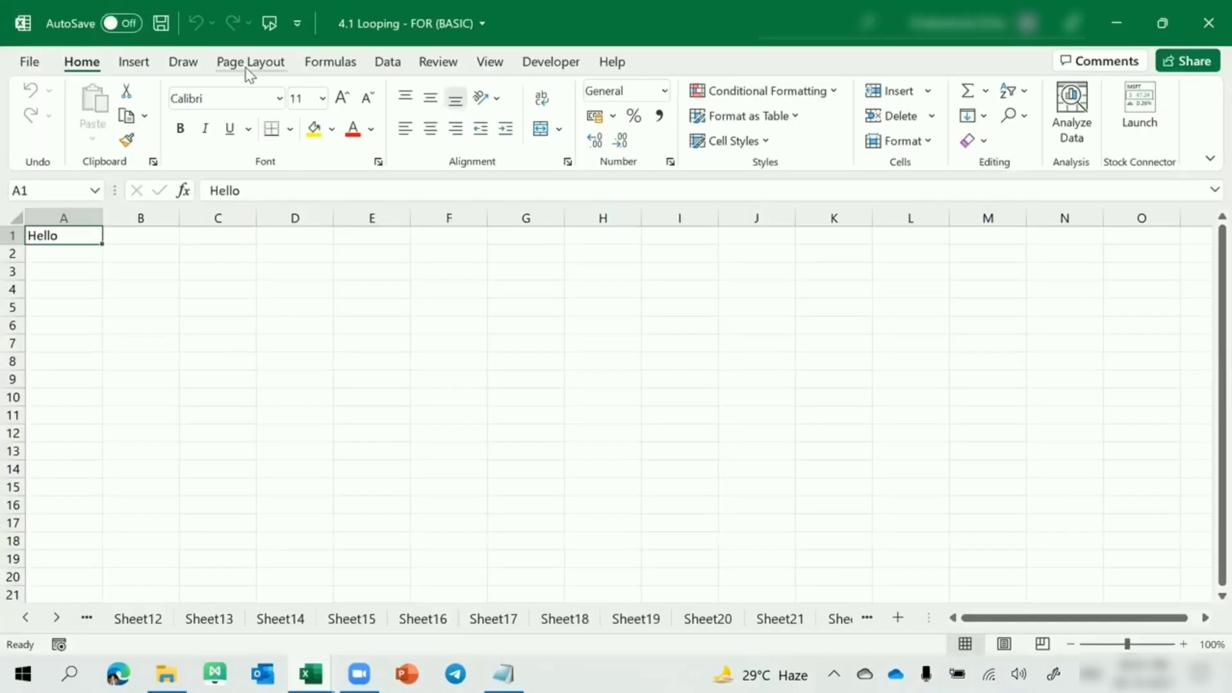
left_click(137, 617)
left_click(193, 621)
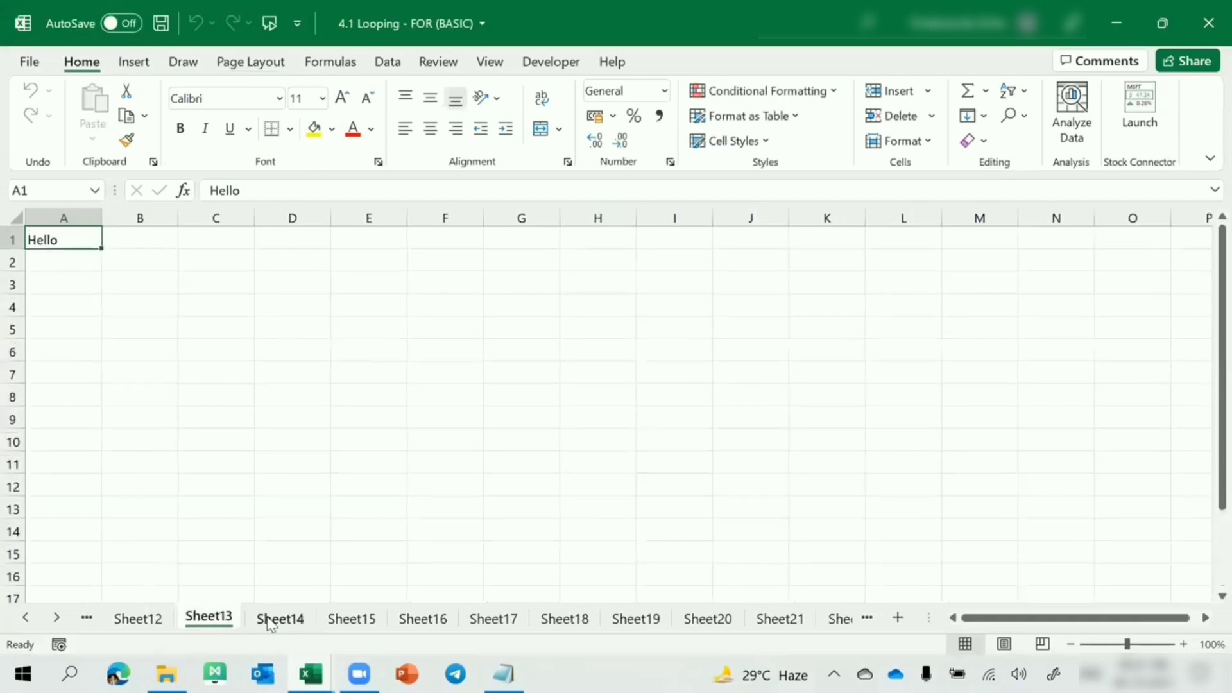
left_click(272, 623)
left_click(346, 624)
left_click(408, 621)
left_click(469, 623)
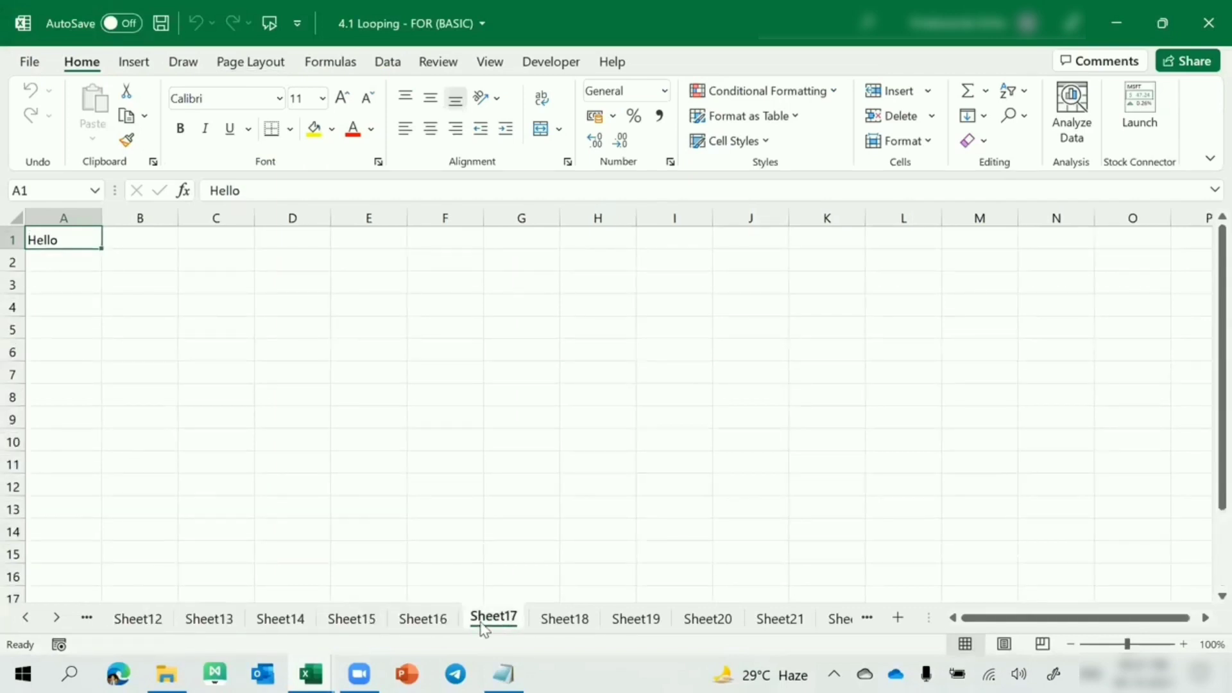
left_click(578, 620)
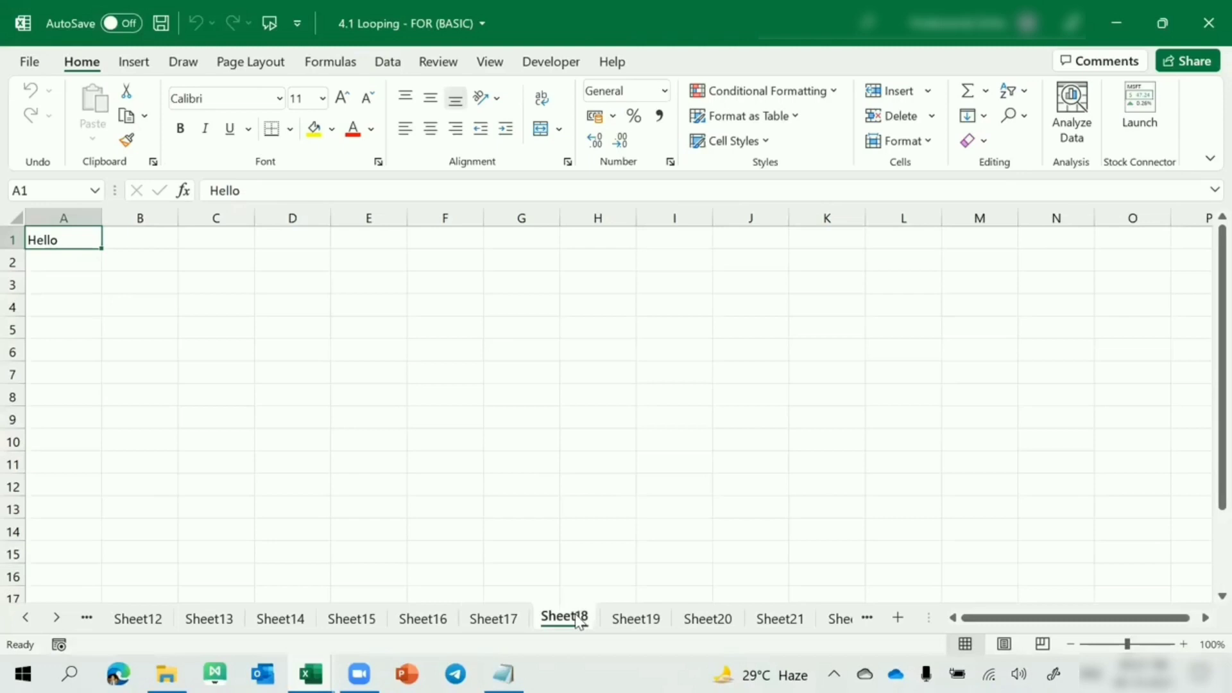
key("alt+F11")
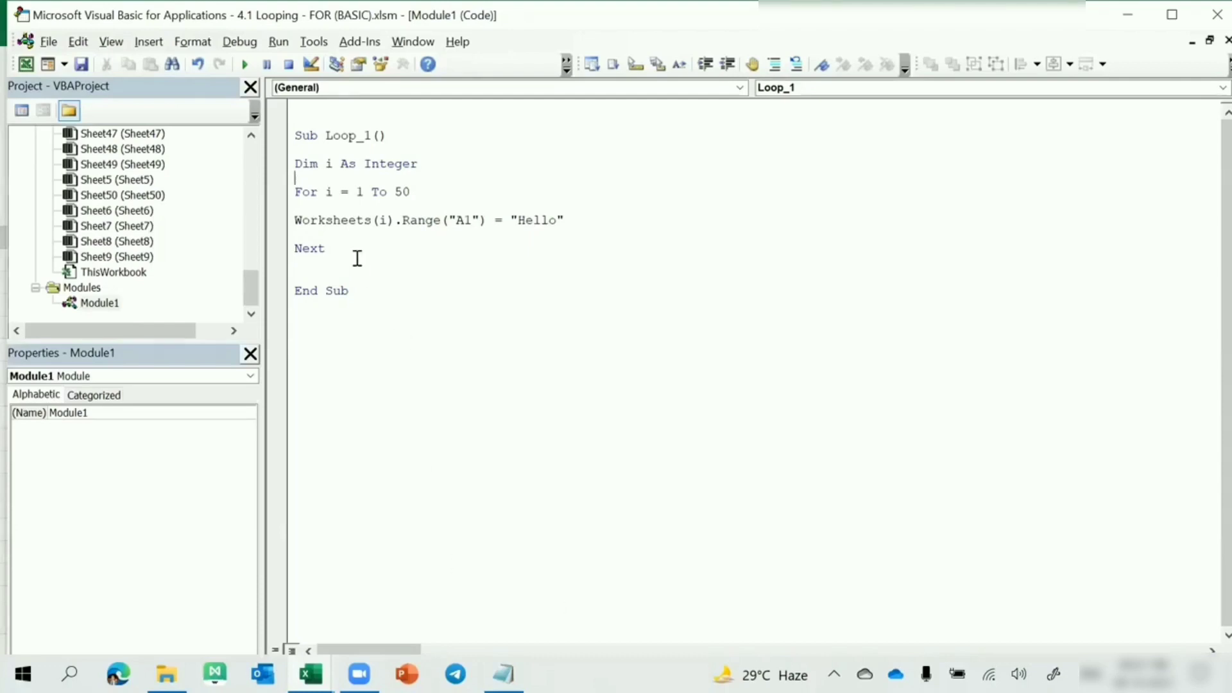
Highlight Loop_1's end value 50, the counter i, and the i inside Worksheets(i).
double_click(401, 192)
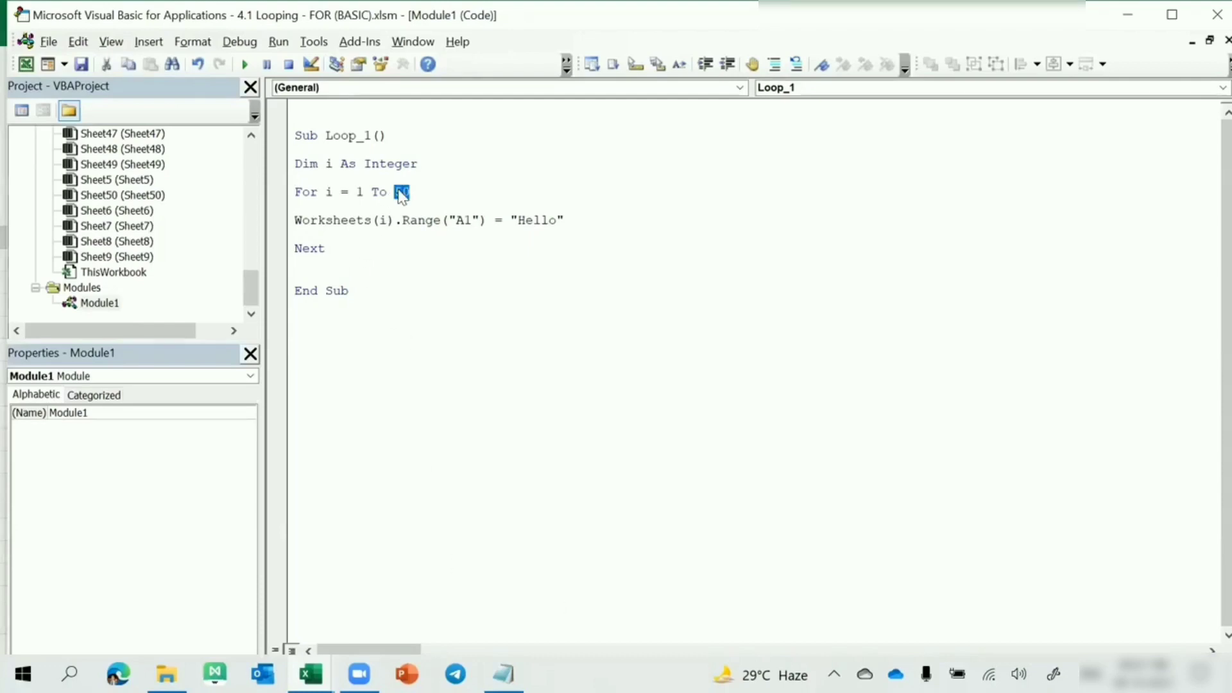
double_click(328, 192)
double_click(383, 221)
double_click(328, 192)
left_click(383, 222)
double_click(383, 222)
Remove the blank line before End Sub and copy the whole Loop_1 procedure.
left_click(344, 247)
key("Delete")
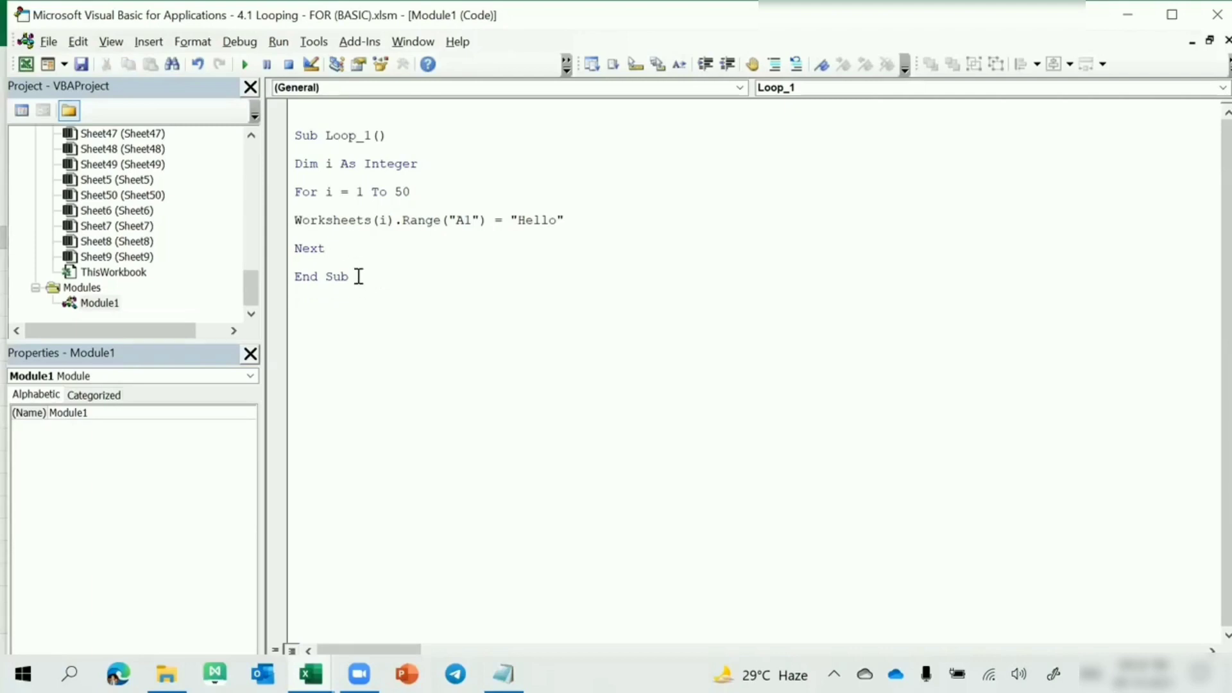
mouse_move(357, 275)
left_mouse_down()
mouse_move(297, 238)
mouse_move(237, 106)
left_mouse_up()
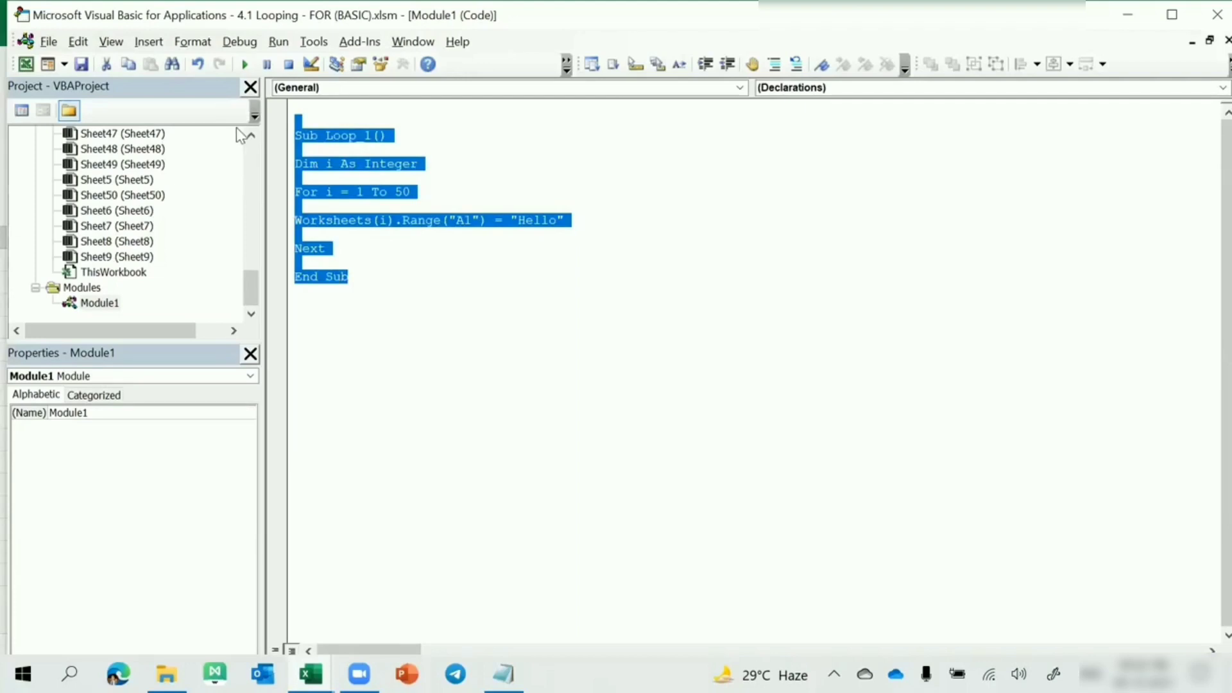
key("ctrl+c")
Paste the copy below Loop_1's End Sub and delete the 1 from its name.
left_click(390, 275)
key("Return")
key("Return")
key("Return")
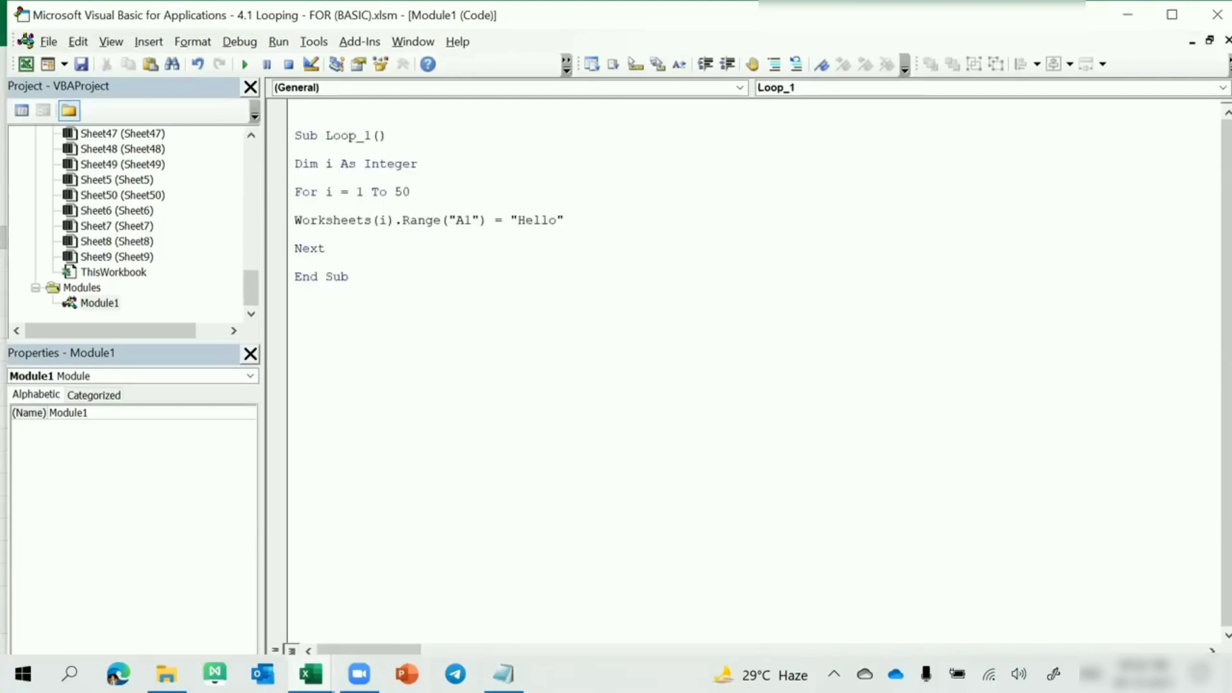
key("ctrl+v")
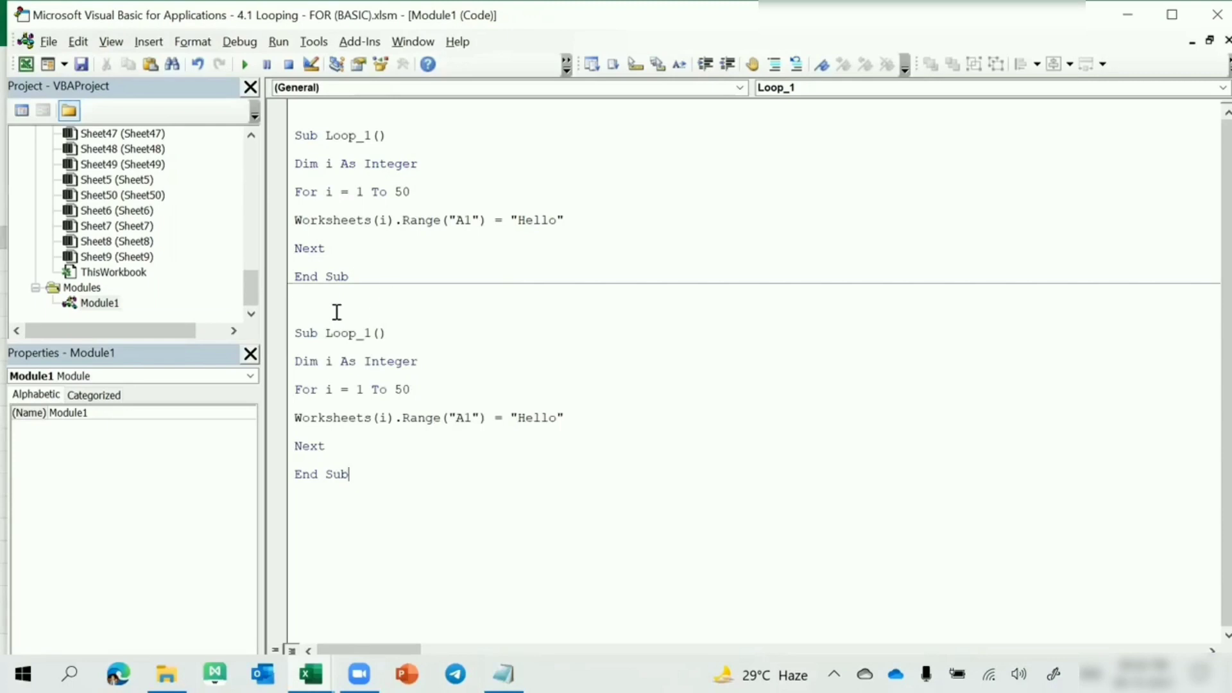
left_click(336, 310)
key("Delete")
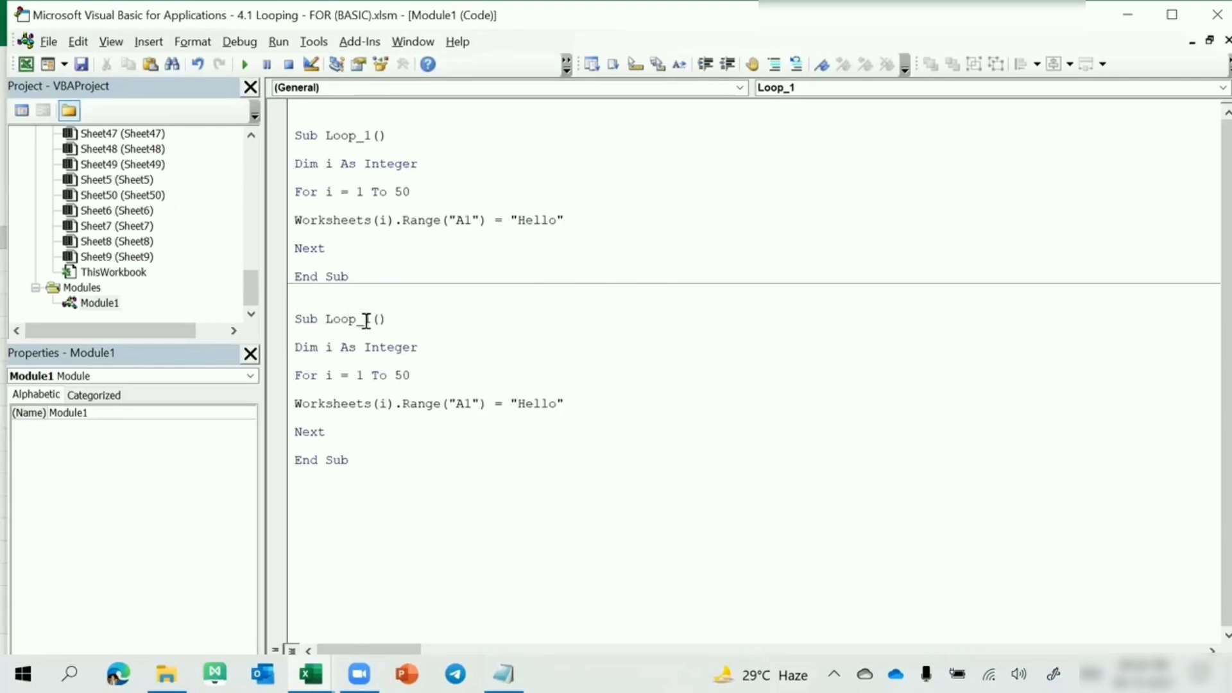
double_click(368, 319)
left_click(368, 319)
key("Delete")
Finish naming the copy Loop_2, then in Excel scroll the sheet tabs to open Sheet50.
type("2")
key("alt+F11")
left_click(57, 618)
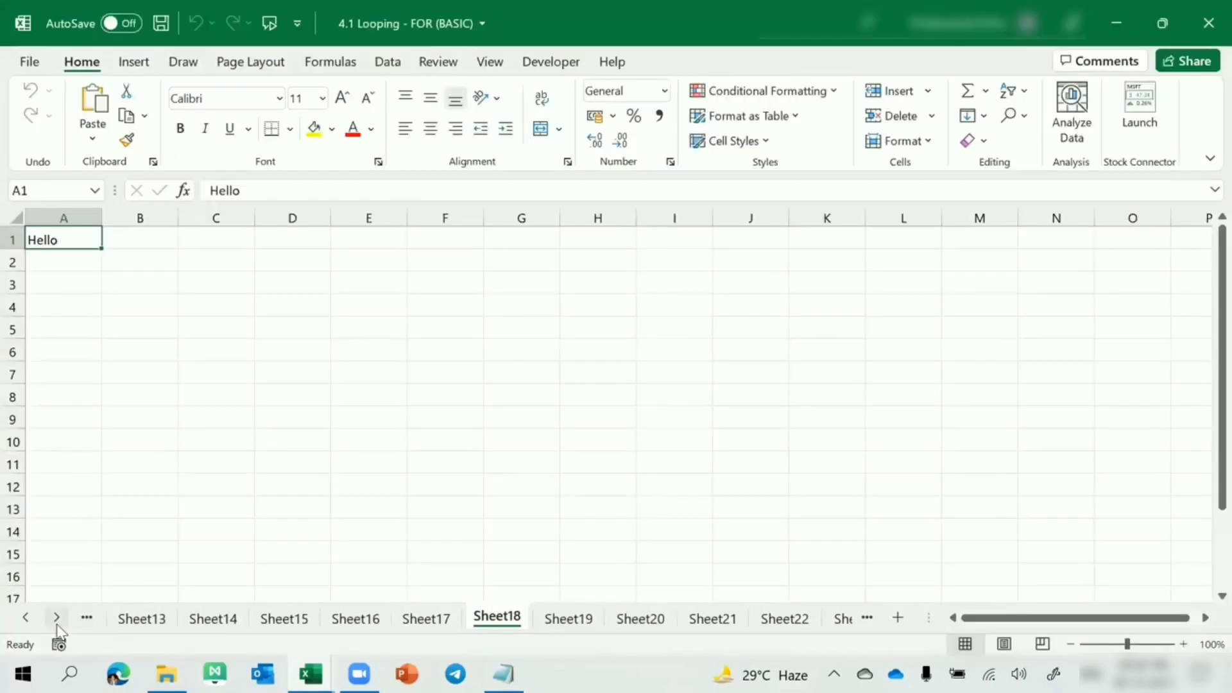
left_click(57, 618)
left_click(57, 618)
left_click(56, 617)
left_click(57, 618)
left_click(56, 618)
left_click(57, 618)
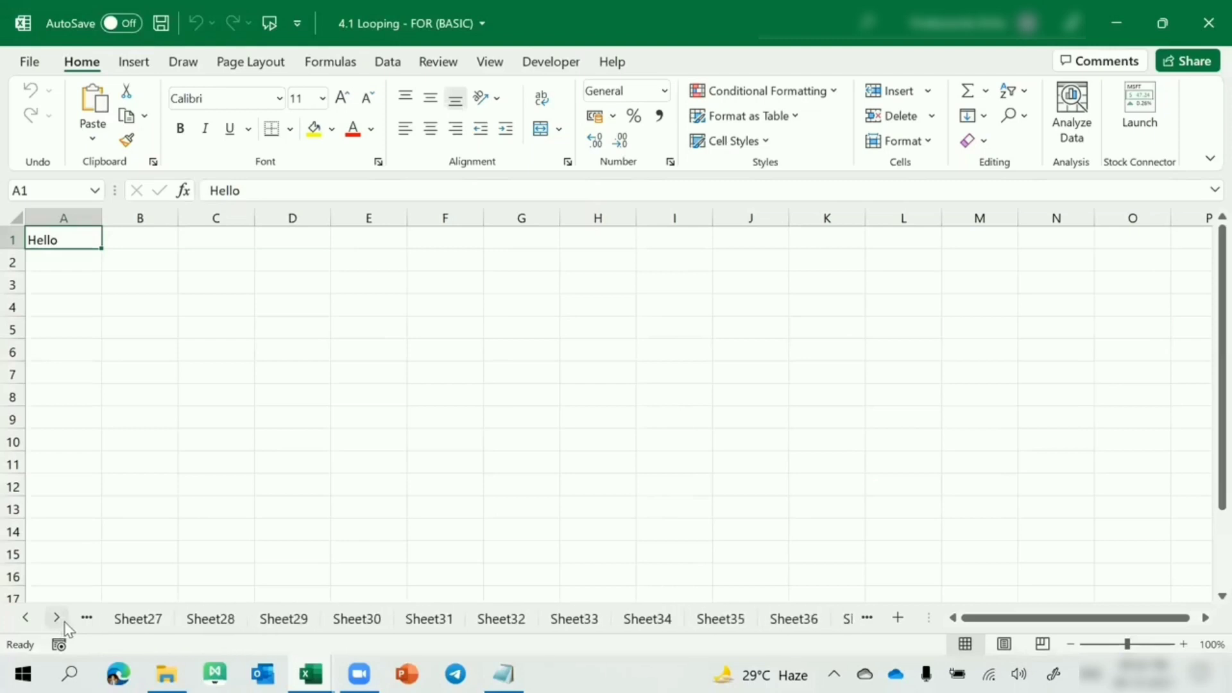
left_click(57, 618)
left_click(57, 618)
left_click(56, 618)
left_click(57, 618)
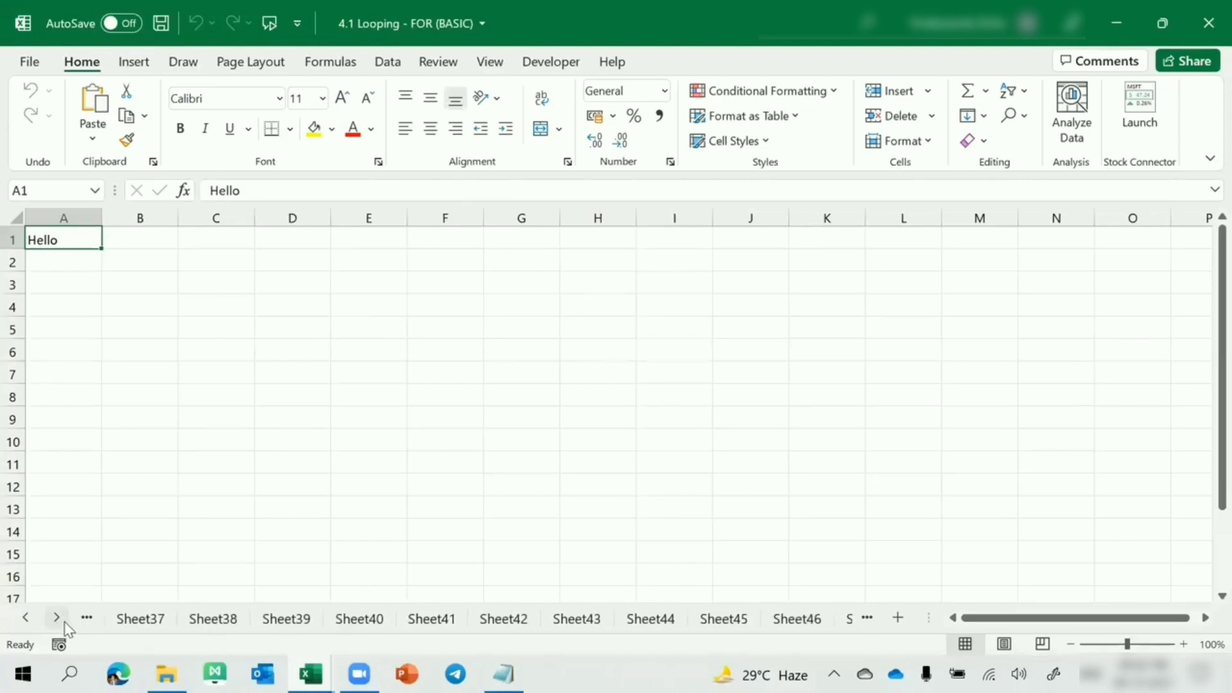
left_click(56, 618)
left_click(58, 618)
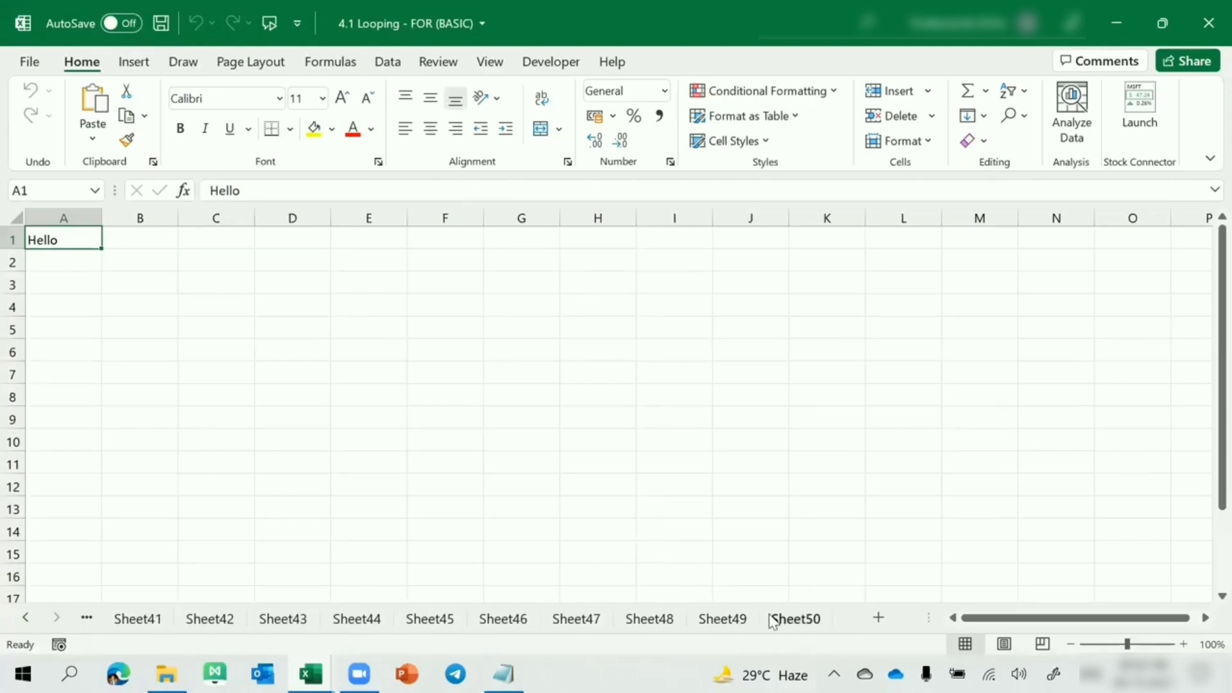
left_click(795, 617)
Add two new sheets, Sheet51 and Sheet52, after Sheet50.
left_click(878, 617)
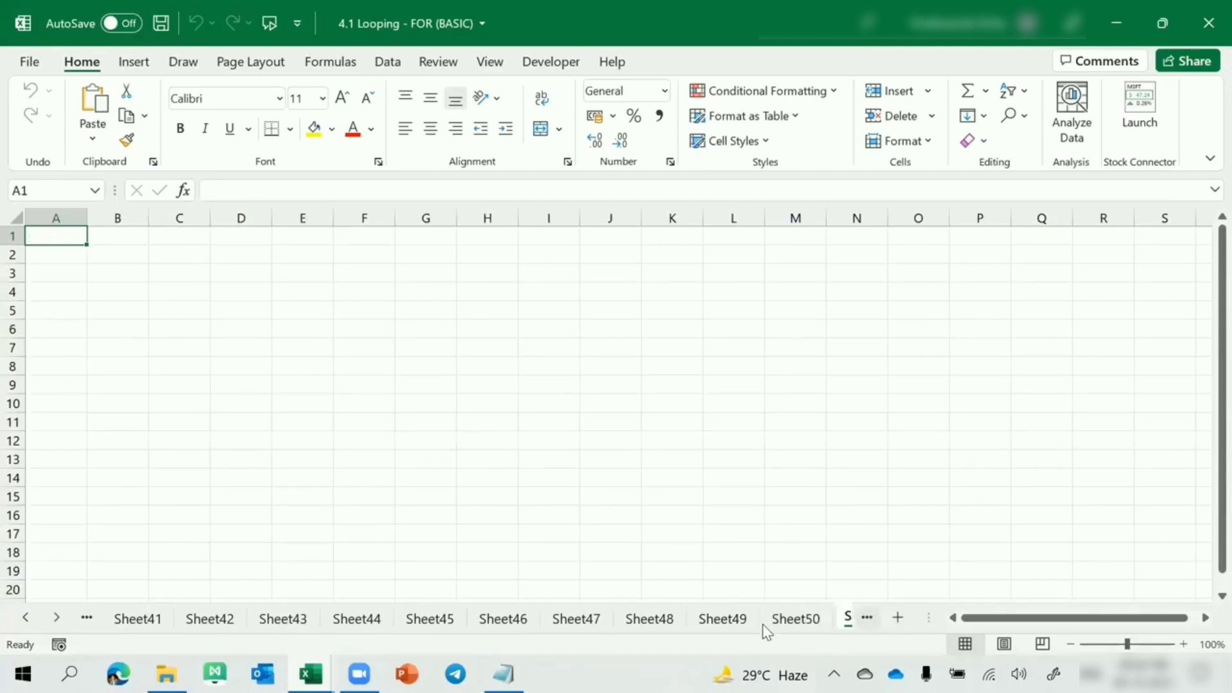
left_click(56, 618)
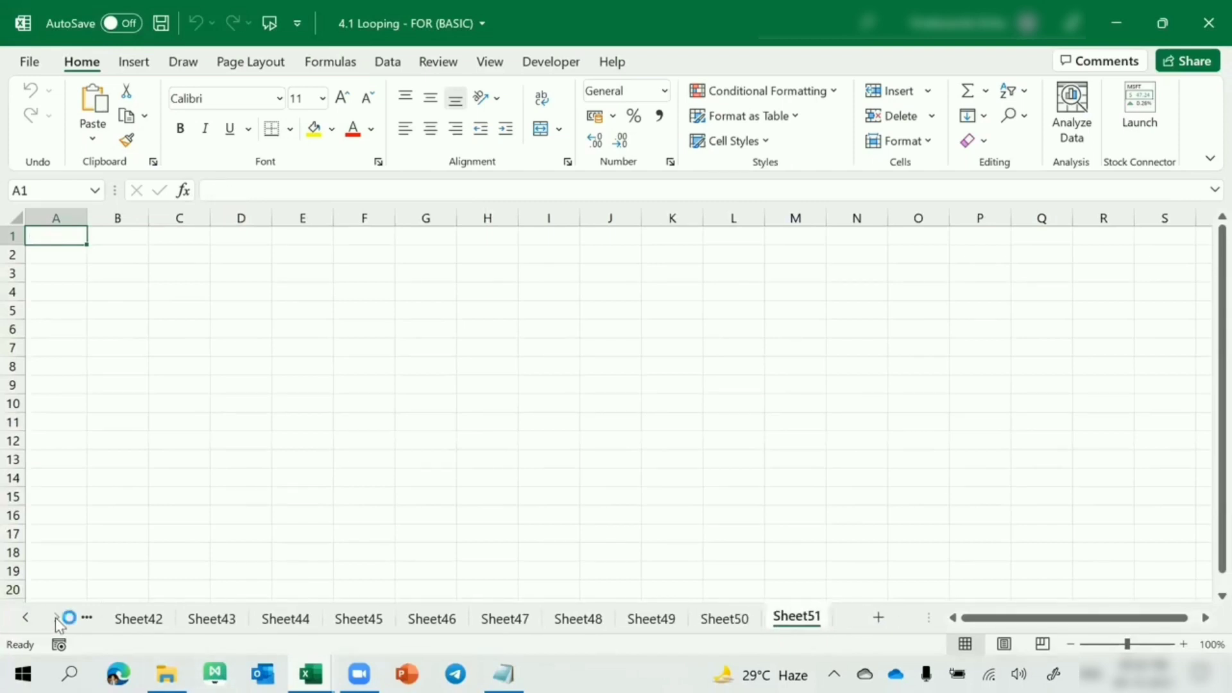
left_click(889, 618)
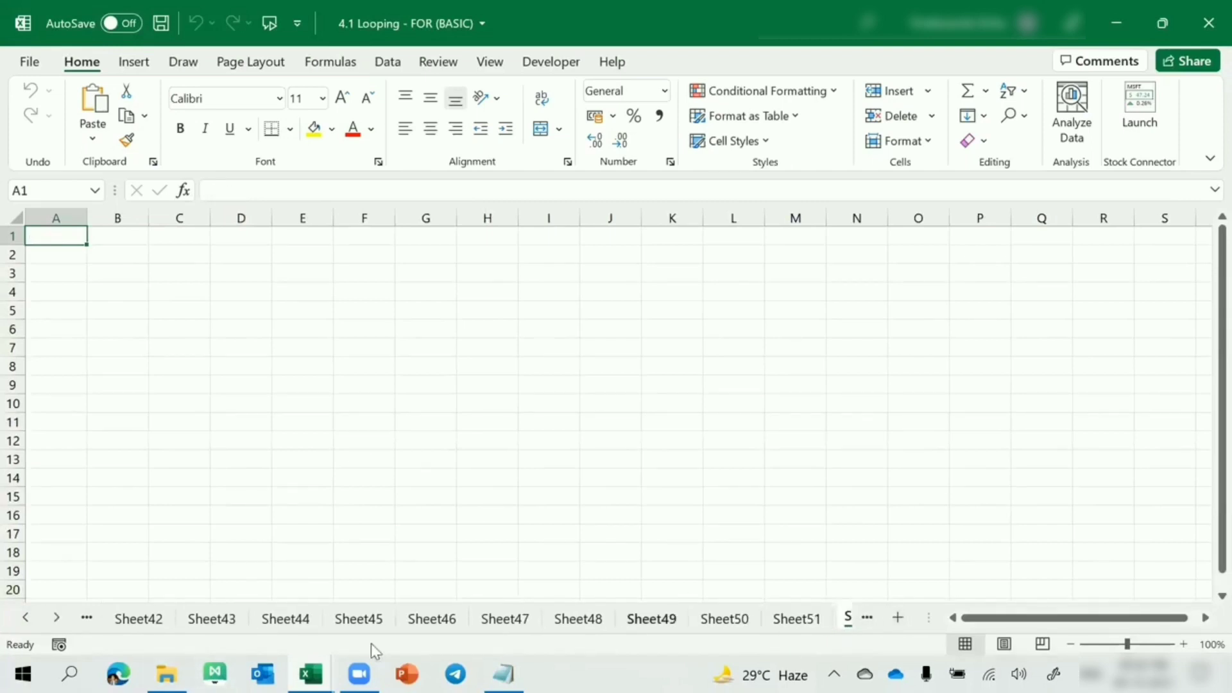
left_click(57, 617)
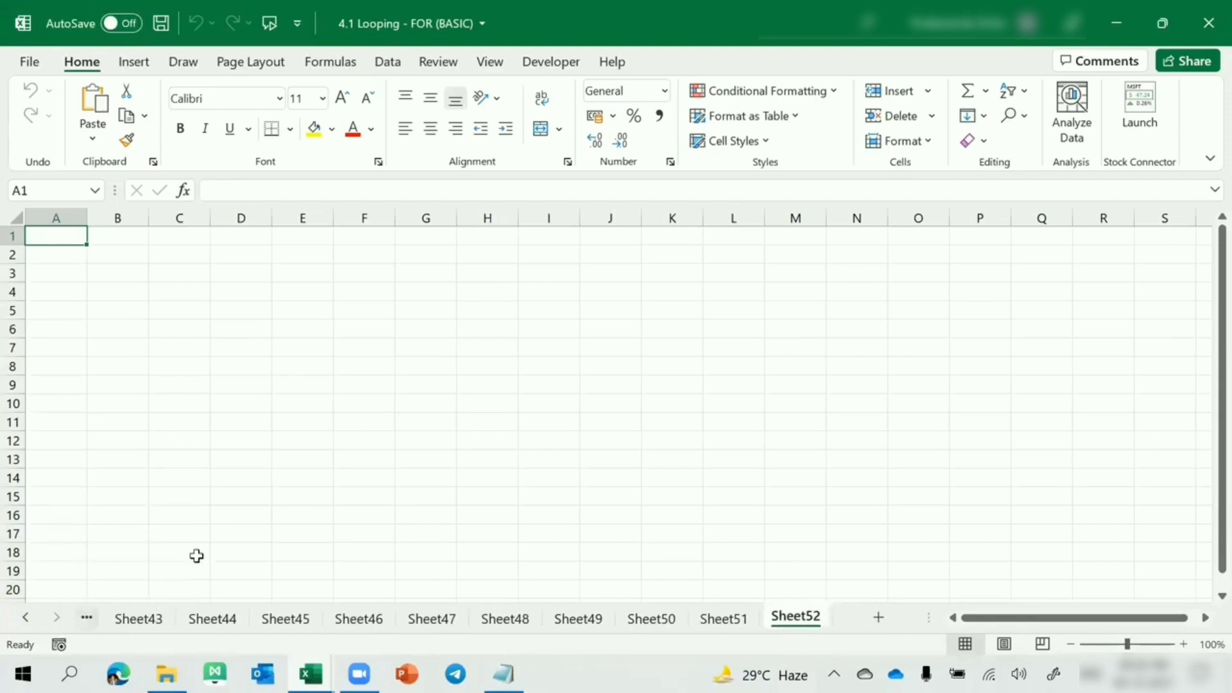
left_click(374, 457)
Back in Module1, highlight Loop_2's For-line start value 1 and end value 50.
key("alt+F11")
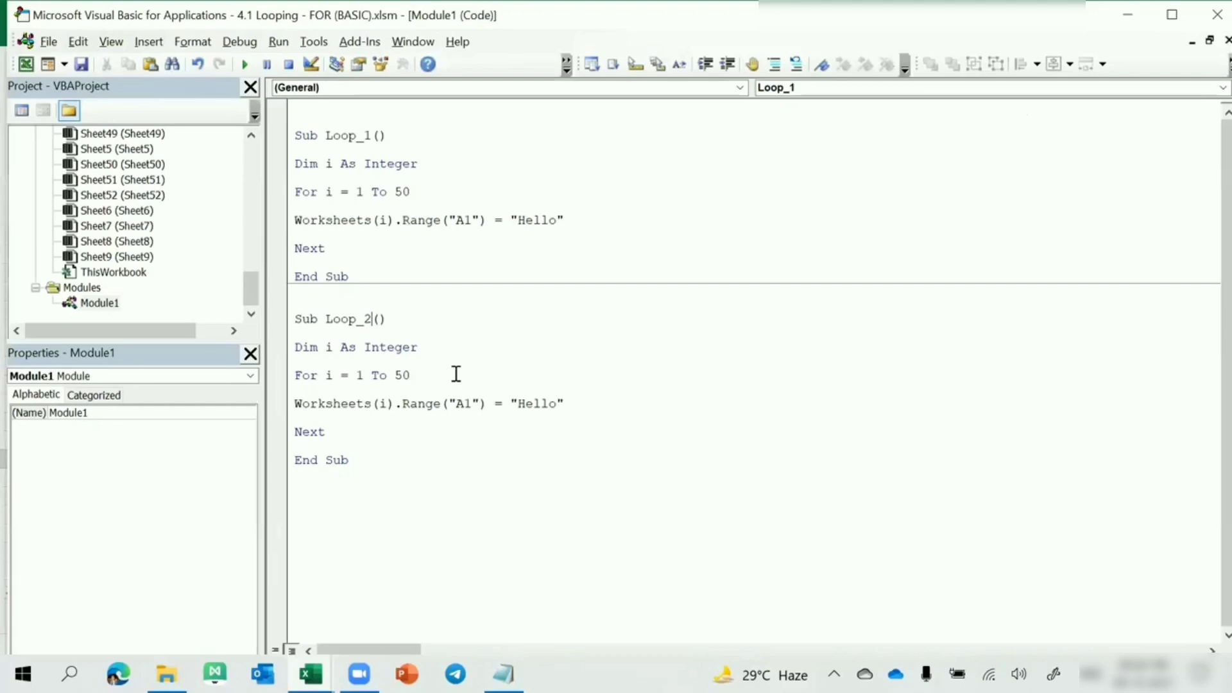
left_click(359, 378)
double_click(359, 377)
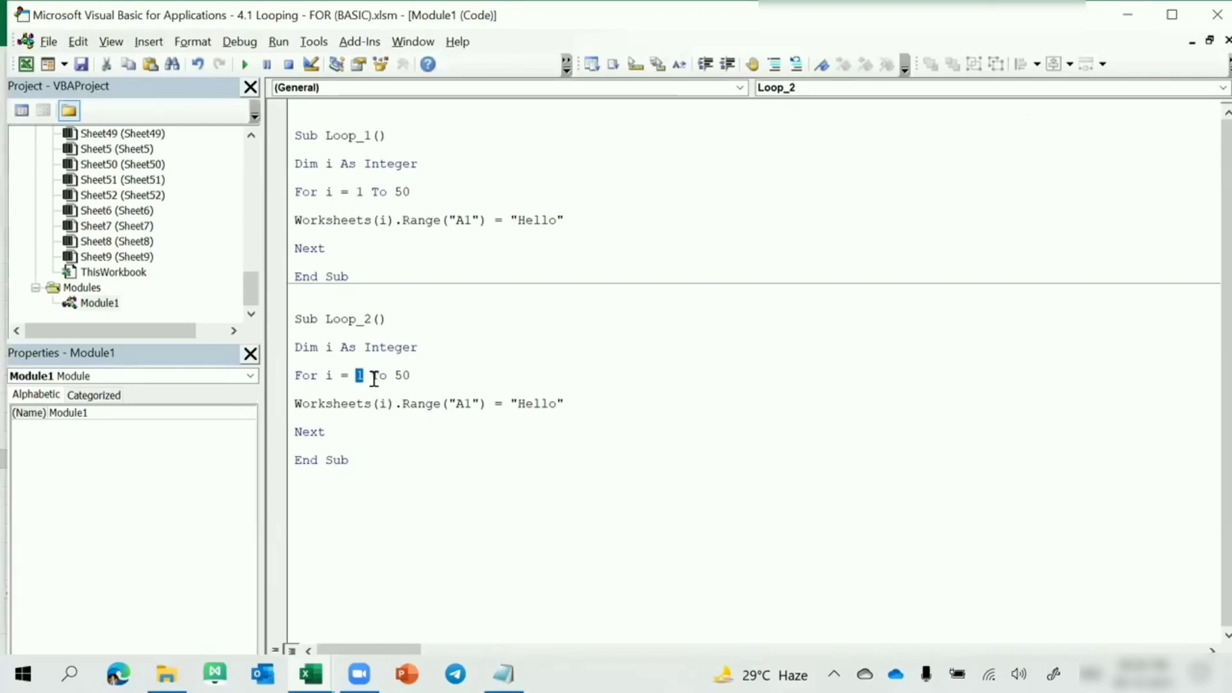
double_click(401, 375)
Enter =SHEETS() in H8 of Sheet52 to read 52, then clear H8.
key("alt+F11")
left_click(490, 364)
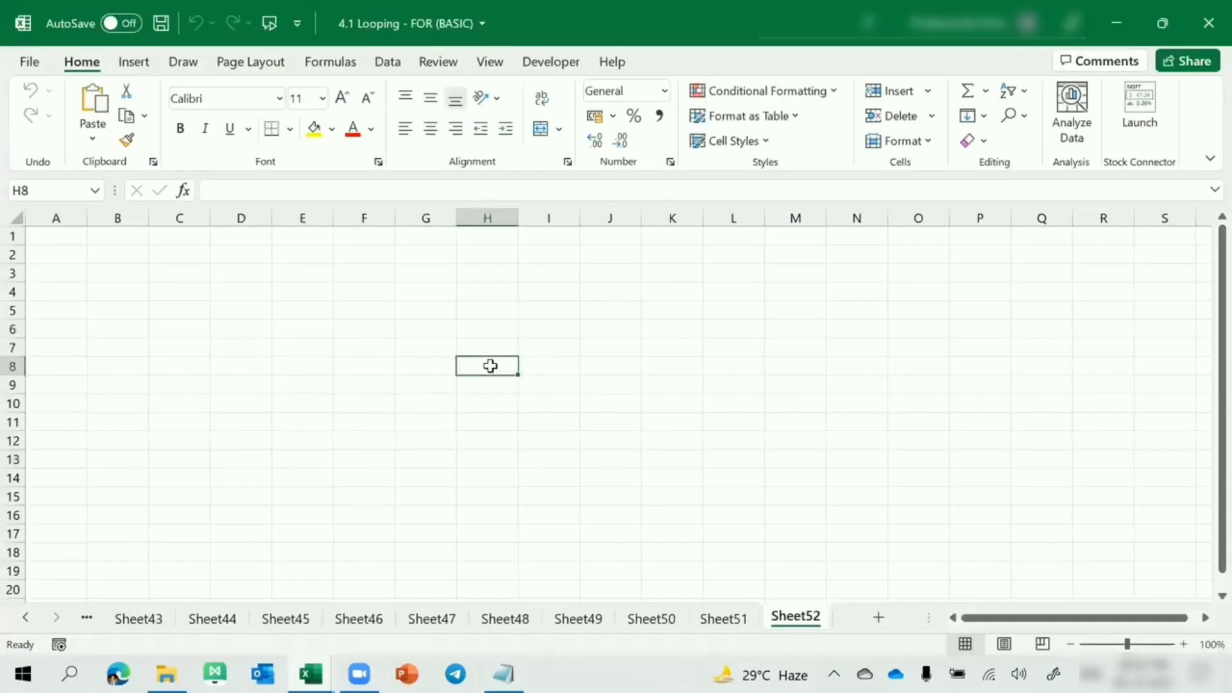
type("=s")
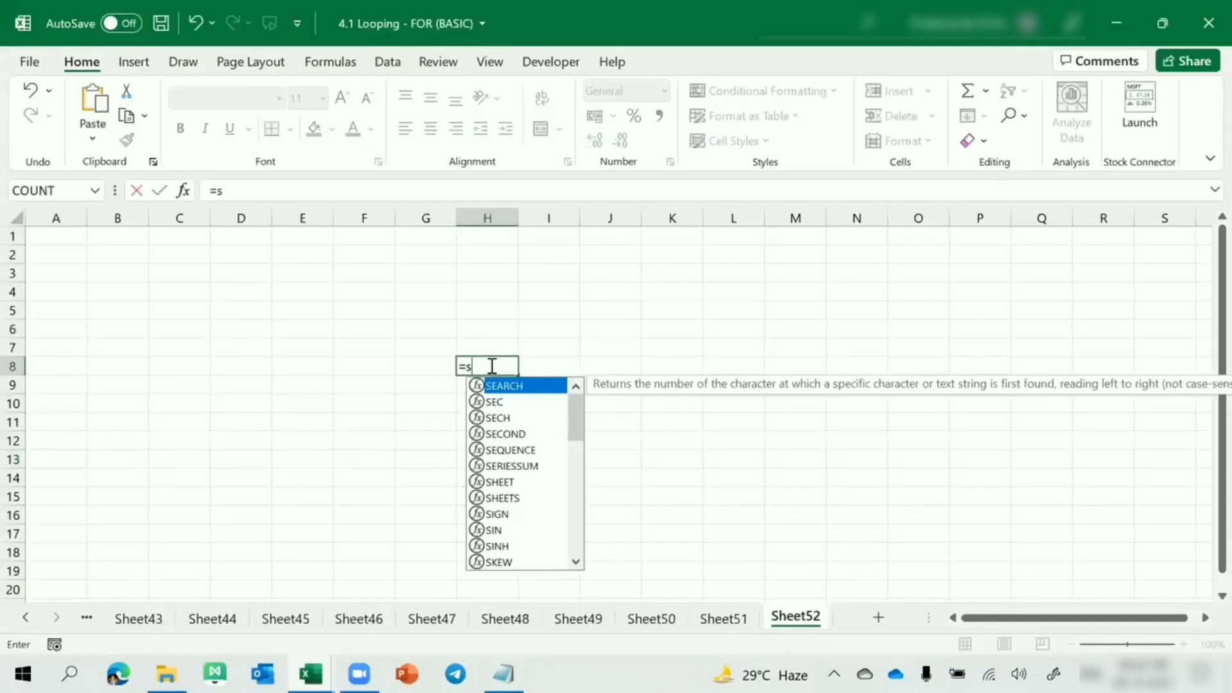
type("heets")
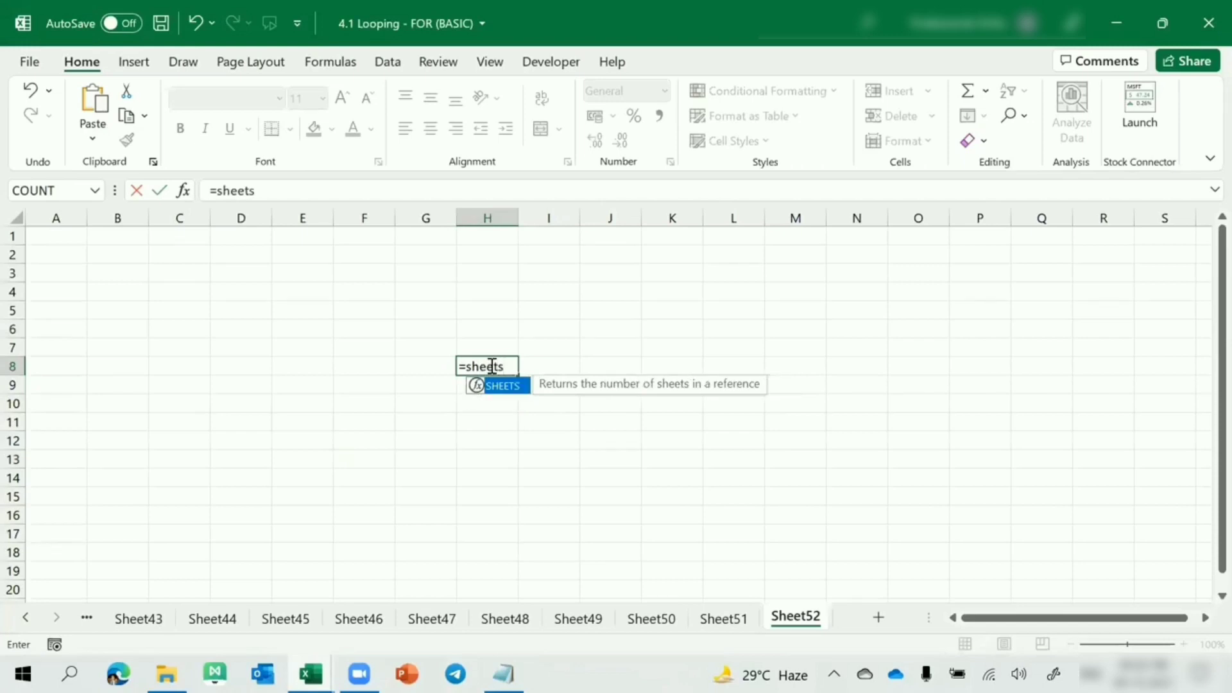
type("()")
key("Return")
left_click(488, 365)
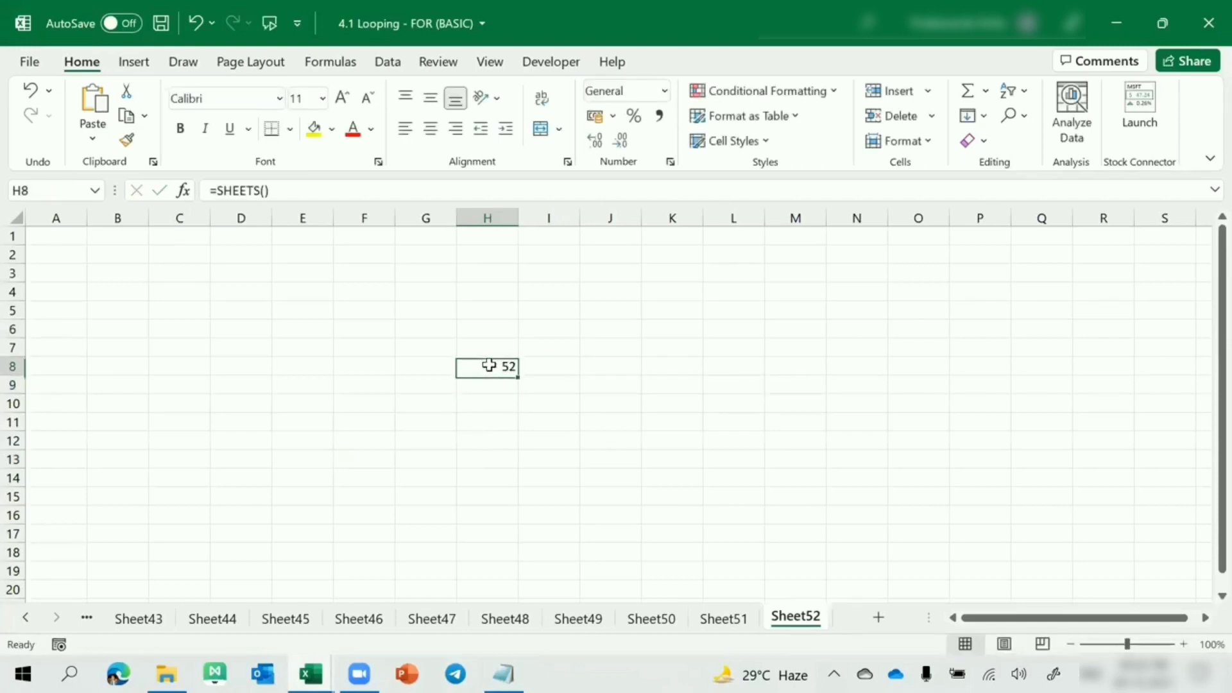
key("Delete")
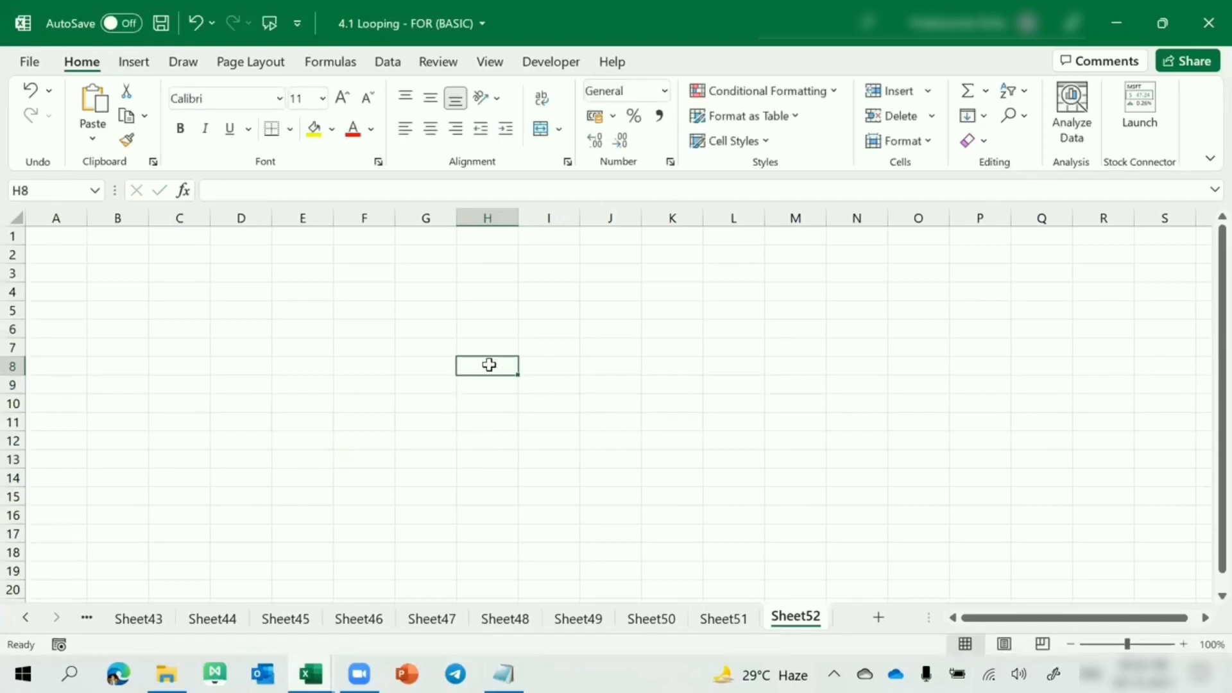
Select and retype the end value 50 in Loop_2's For line.
key("alt+F11")
right_click(489, 365)
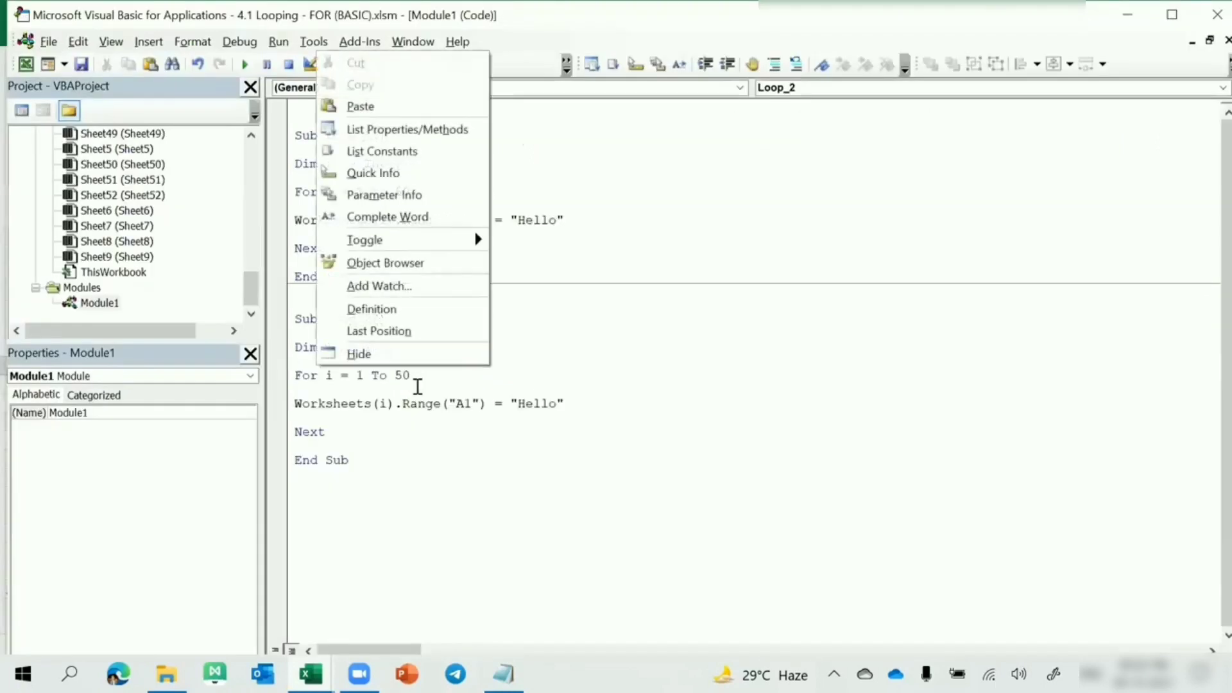
left_click(410, 379)
double_click(410, 380)
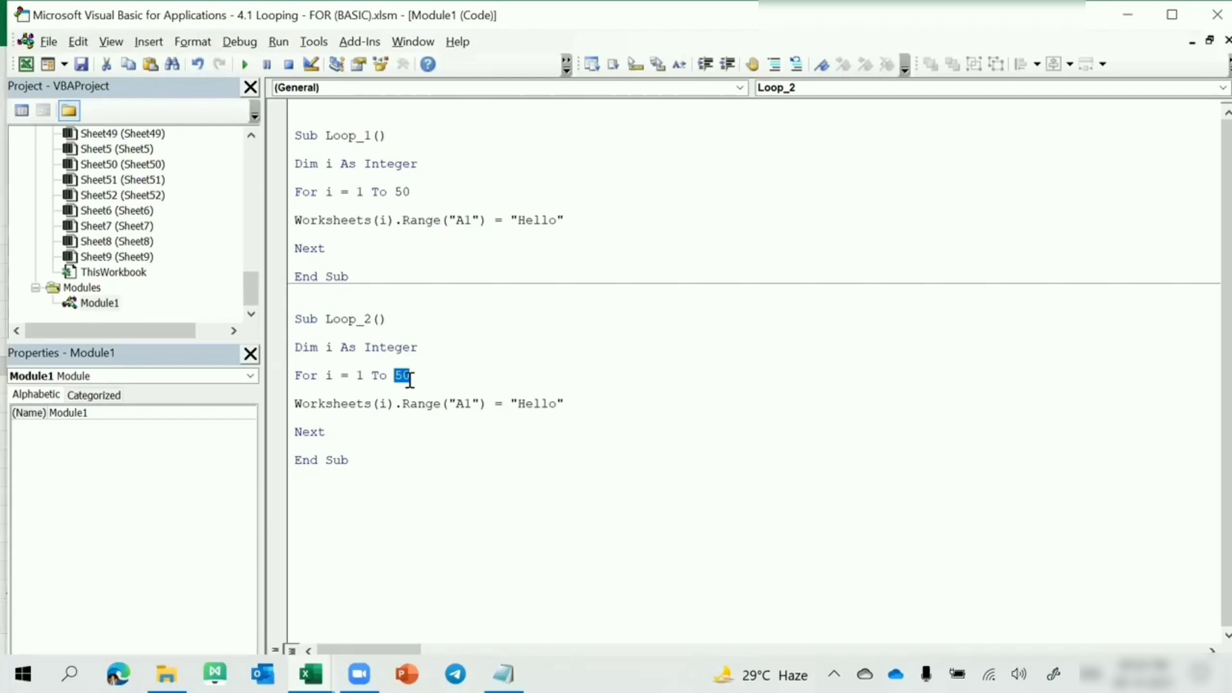
left_click(409, 379)
key("BackSpace")
key("BackSpace")
type("5")
type("0")
Query ?worksheets.Count in the Immediate window, which returns 52.
key("ctrl+g")
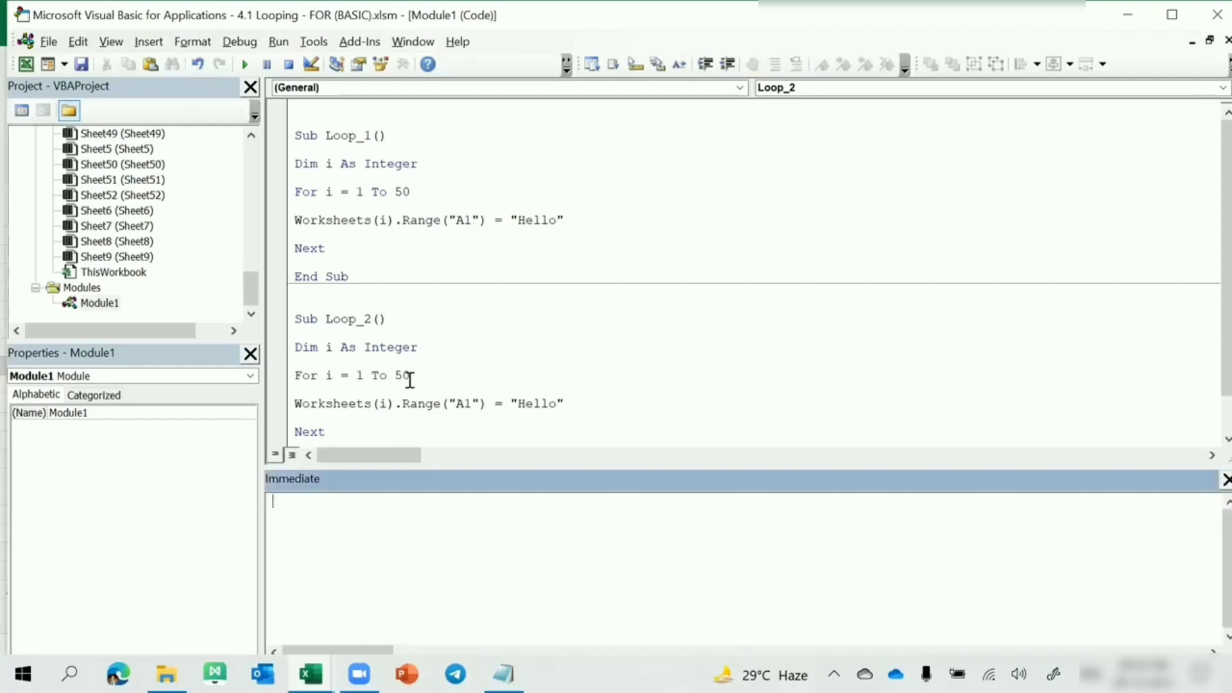
type("?wo")
type("rksheets")
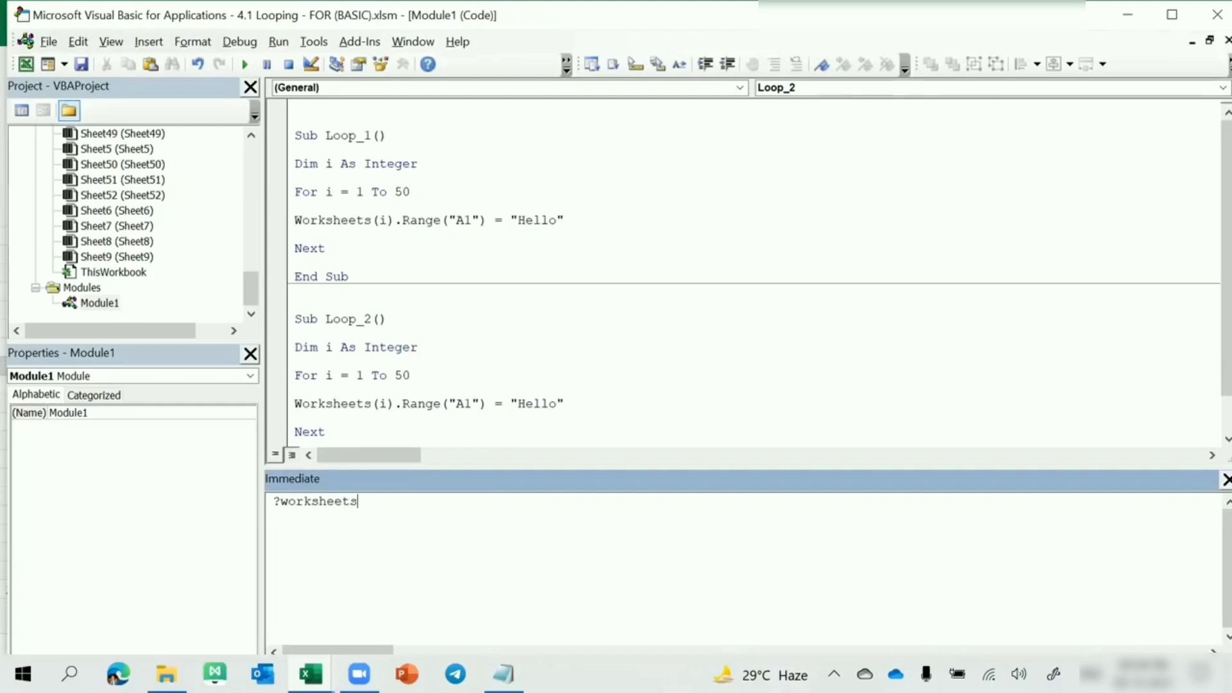
type(".c")
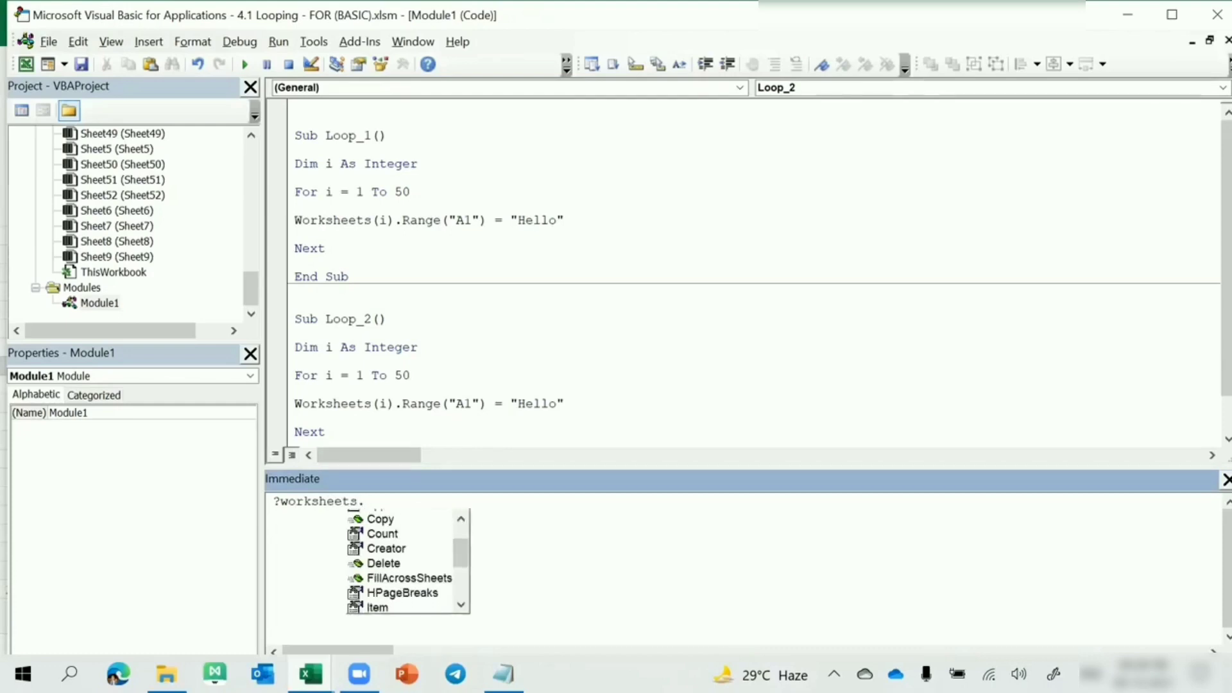
type("ount")
key("Tab")
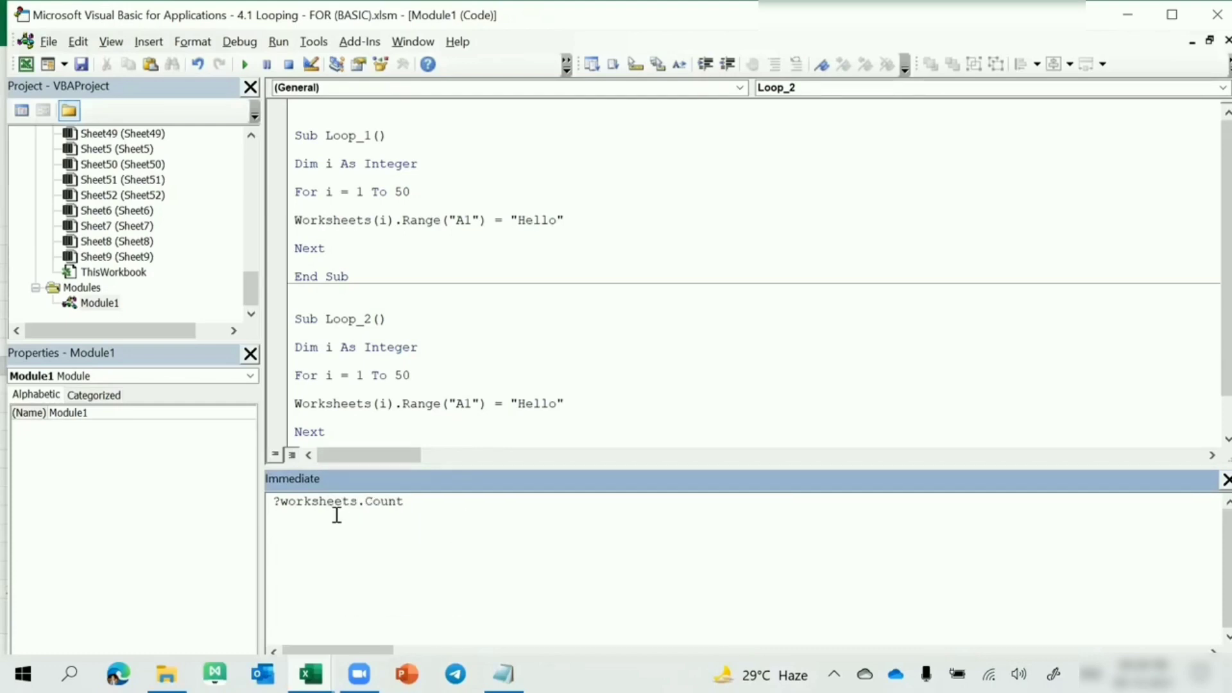
key("Return")
Replace 50 with Worksheets.Count as Loop_2's limit and enlarge the code area.
double_click(402, 375)
type("w")
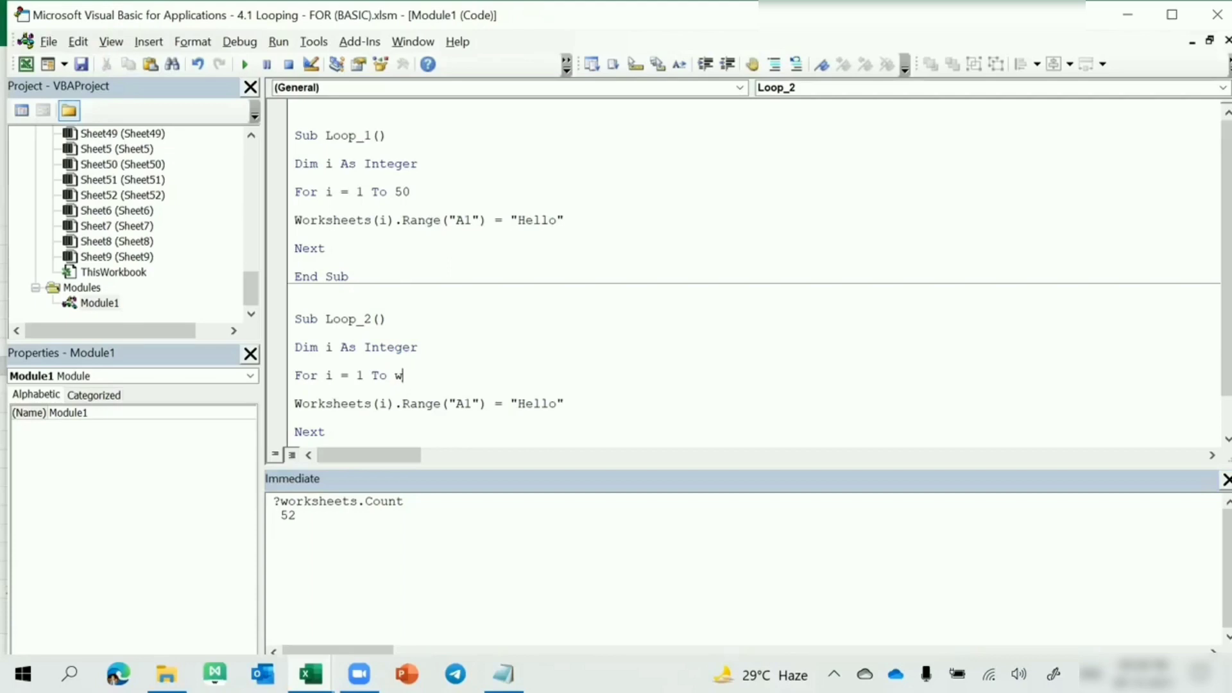
type("orksheets")
type(".count")
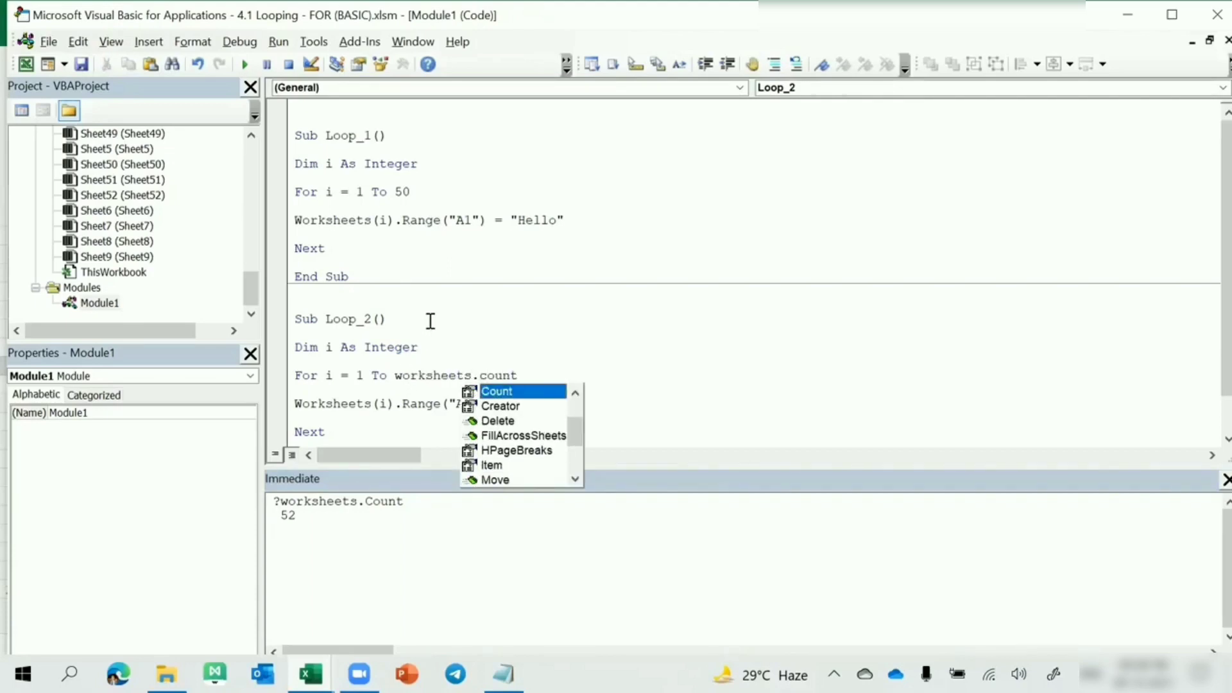
left_click(430, 321)
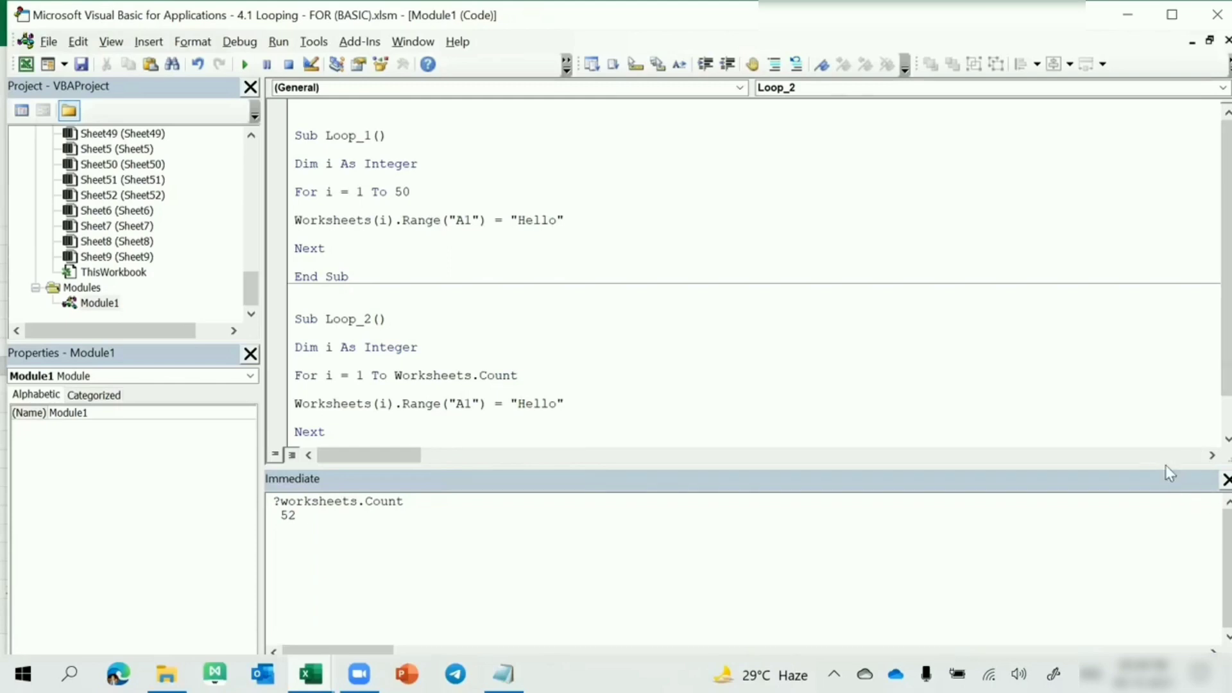
left_click_drag(1164, 465, 1124, 527)
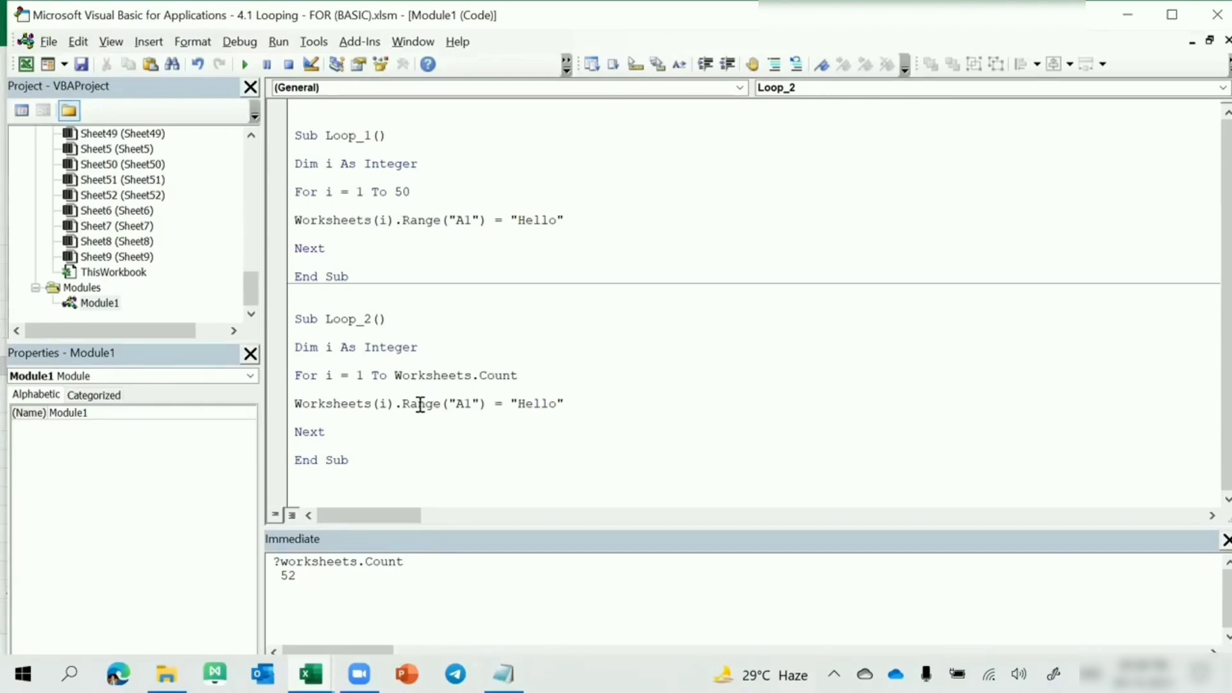
Run Loop_2 and check Hello appears in A1 of Sheet51 and Sheet52.
left_click(247, 67)
key("alt+F11")
left_click(744, 621)
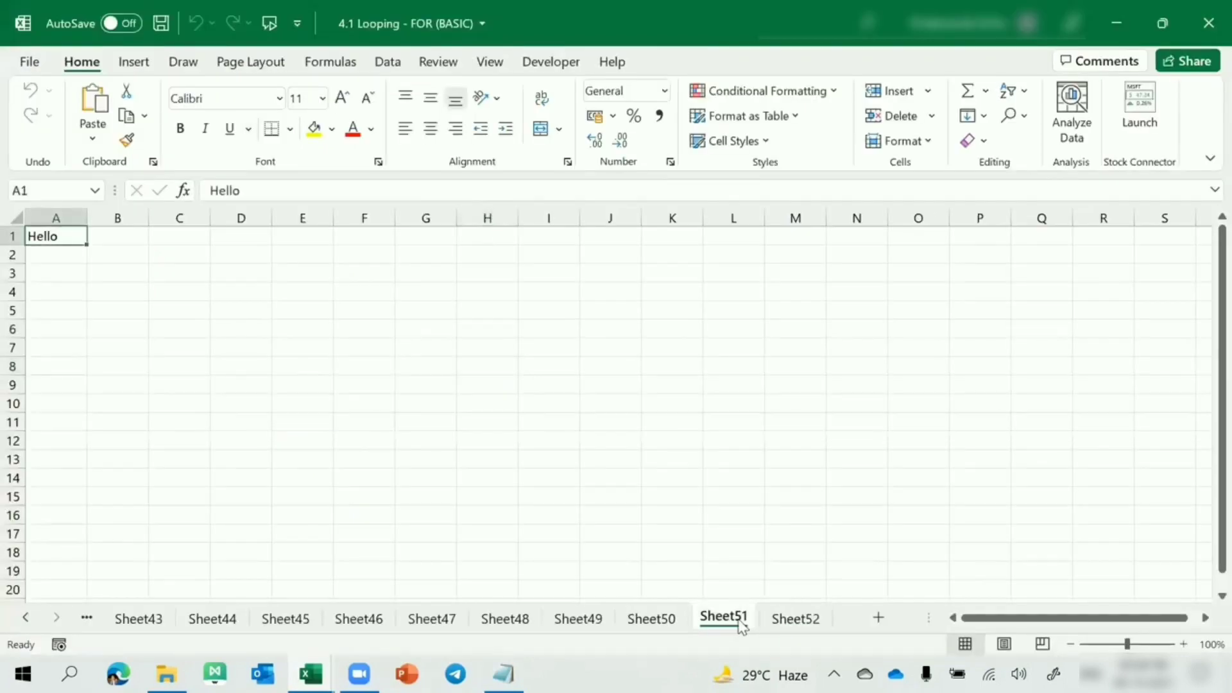
left_click(785, 620)
key("alt+F11")
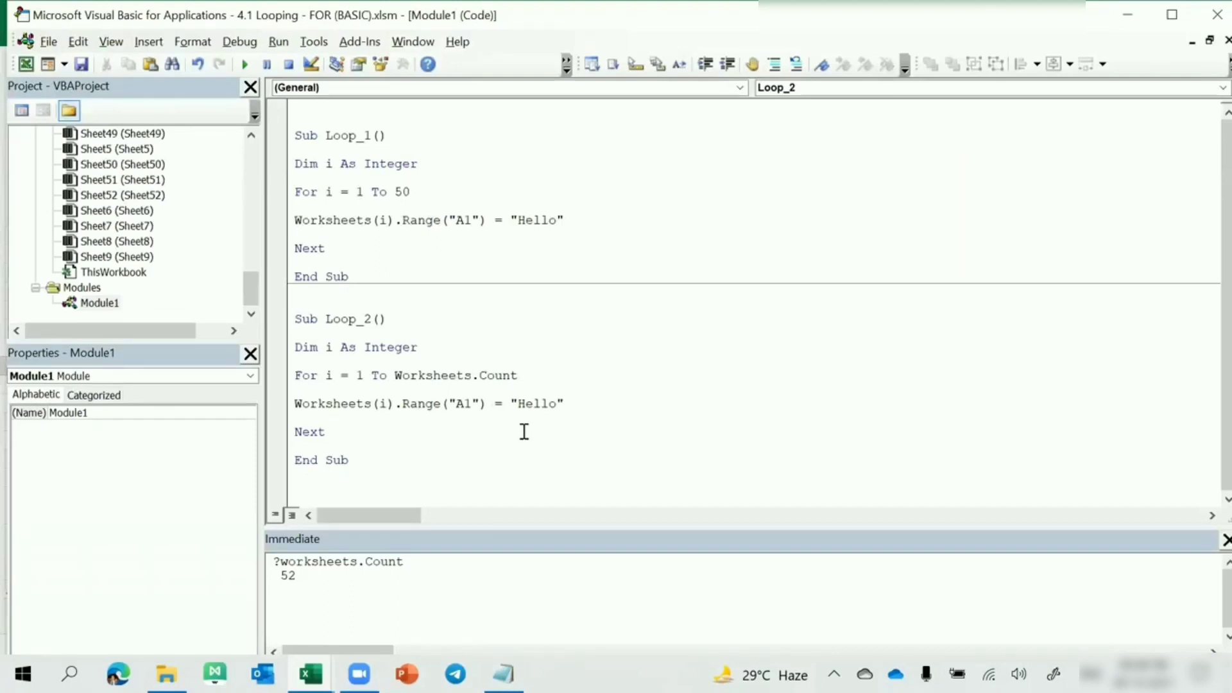
Close the Immediate pane and select Worksheets.Count in Loop_2's For line.
left_click(1224, 540)
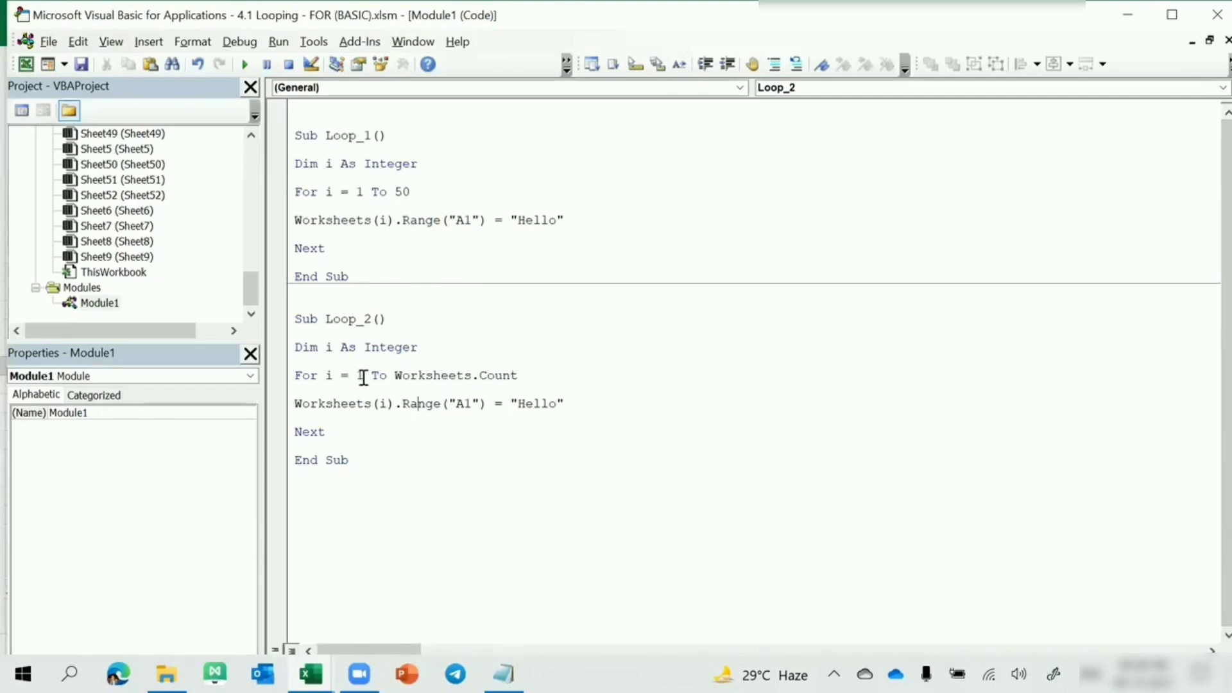
left_click_drag(394, 378, 594, 377)
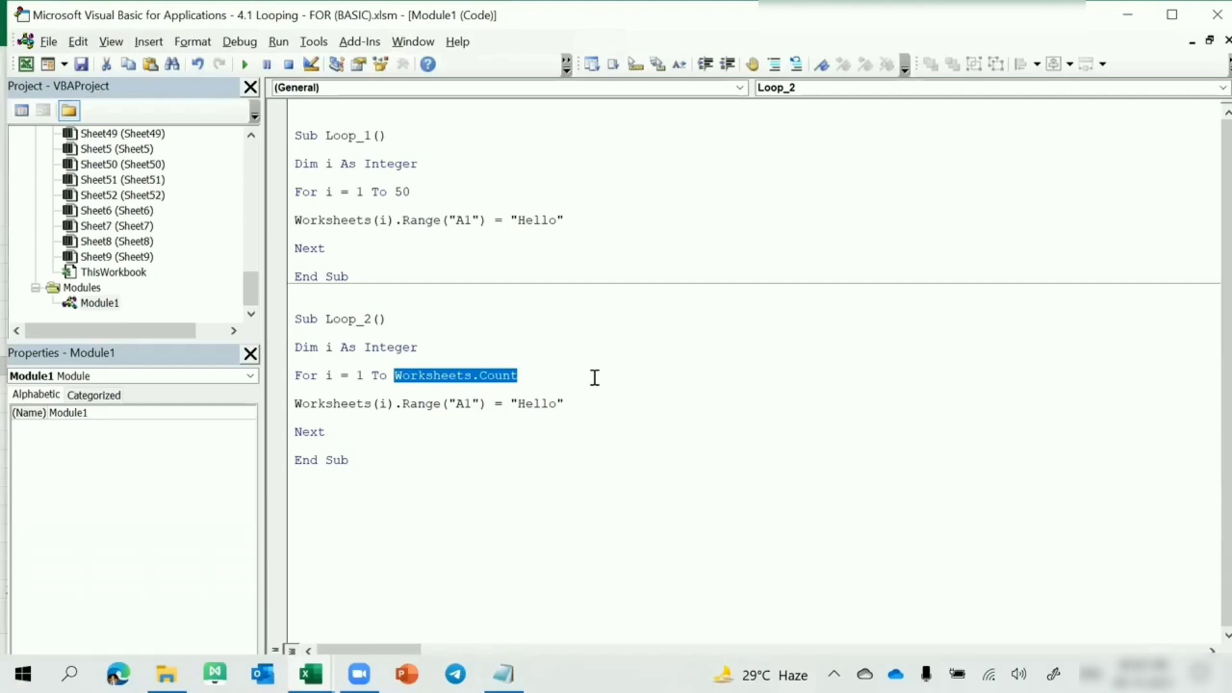
right_click(595, 377)
left_click(594, 377)
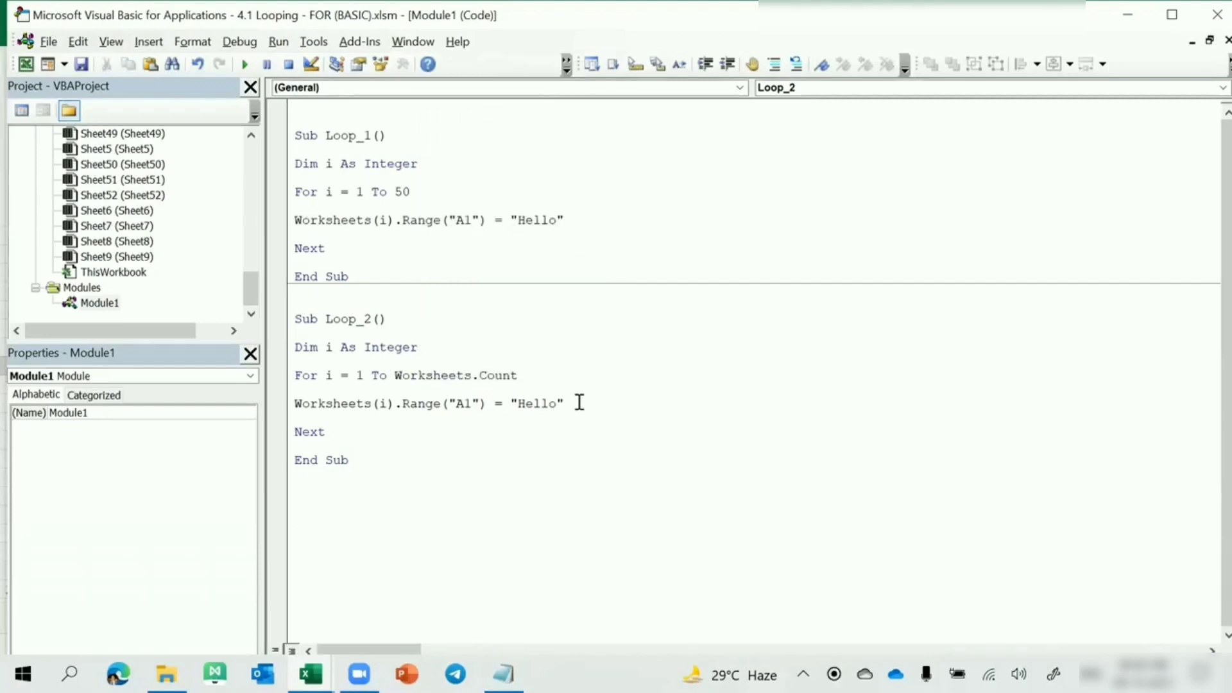
Select Loop_2 and paste a copy of the procedure below it.
left_click_drag(363, 467, 289, 295)
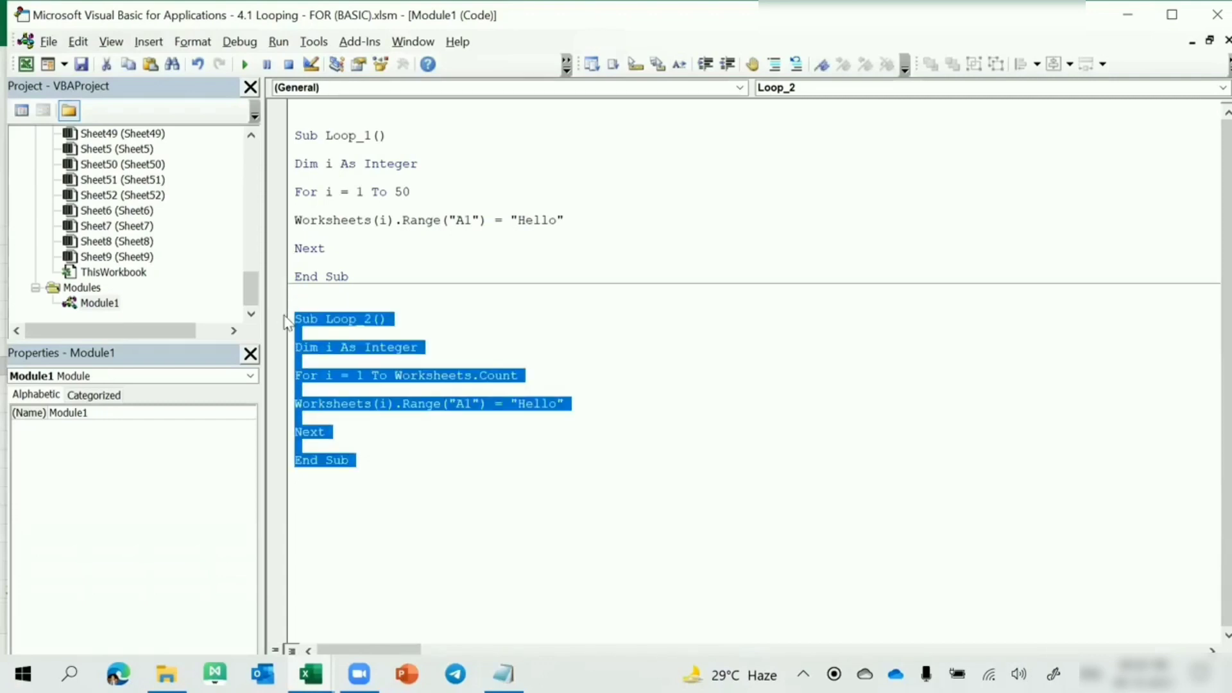
left_click(368, 460)
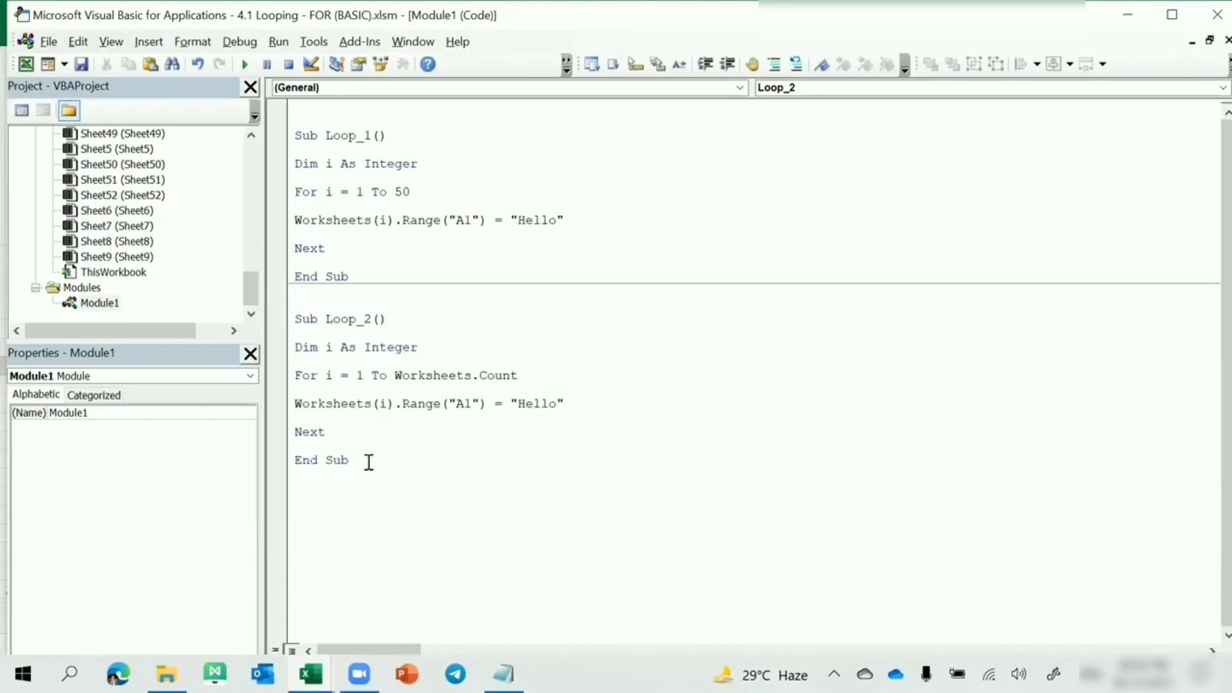
key("Return")
key("Return")
key("ctrl+v")
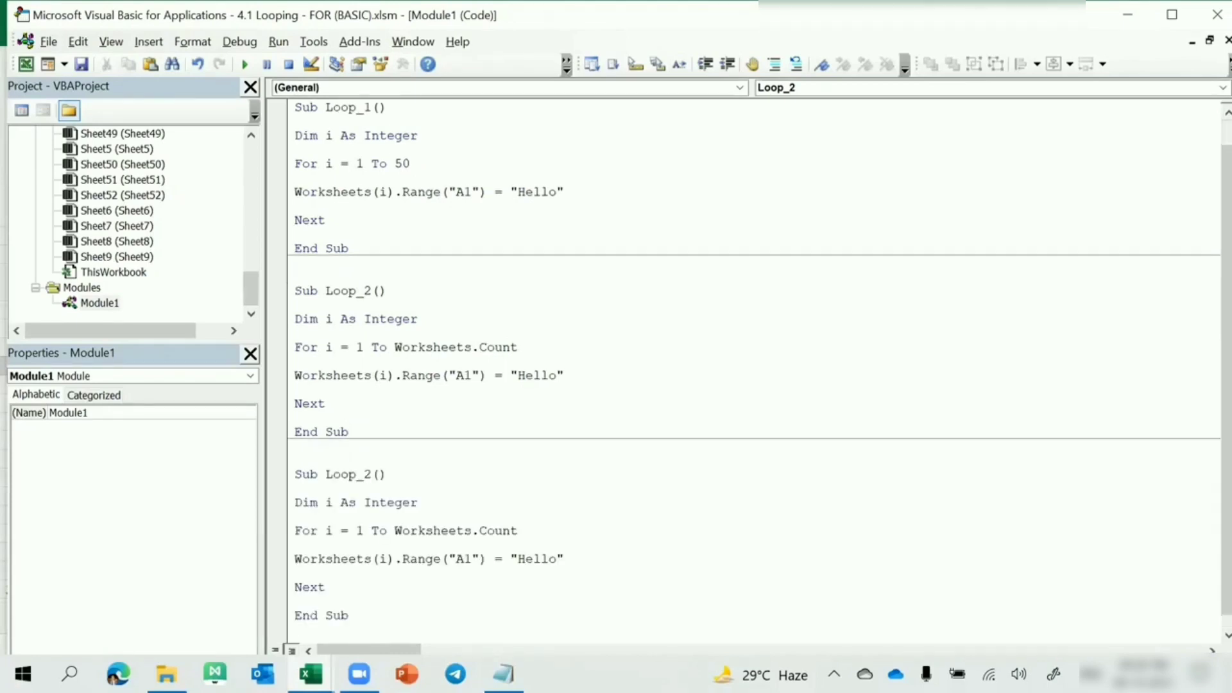
Rename the copy Loop_3 and delete Hello, leaving an empty string for A1.
left_click(369, 463)
left_click(372, 473)
key("BackSpace")
type("3")
double_click(527, 555)
key("BackSpace")
In Excel, view Sheet44 and Sheet45, then return to the VBA editor.
key("alt+F11")
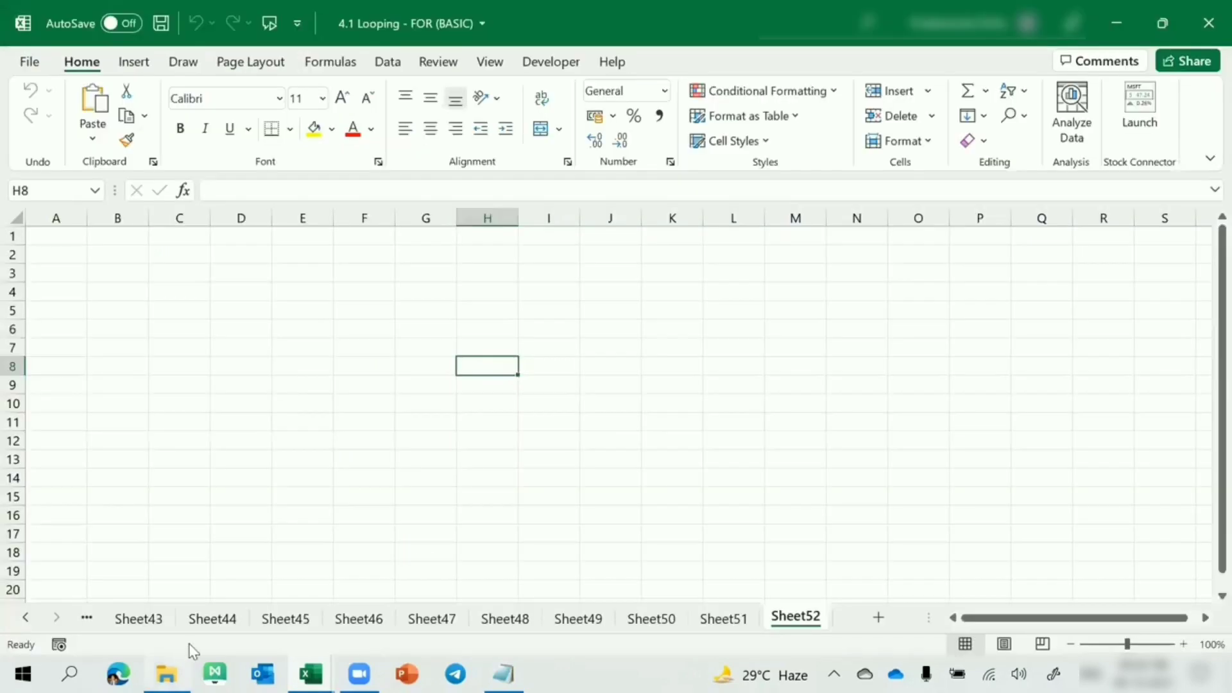
left_click(212, 618)
left_click(285, 619)
key("alt+F11")
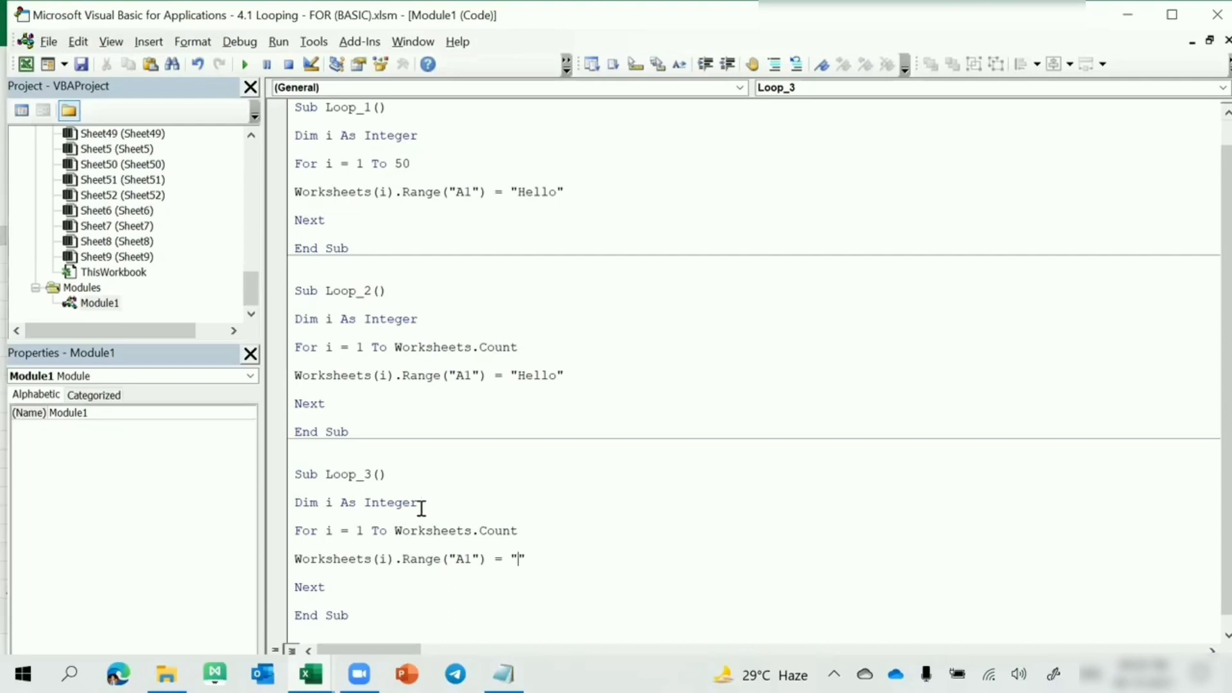
Append Step 2 to Loop_3's For line.
key("Up")
type("step 2")
left_click(749, 390)
double_click(359, 530)
double_click(568, 530)
type("1")
key("BackSpace")
type("2")
left_click(640, 402)
Put hello between Loop_3's empty quotes as the A1 value.
left_click(331, 542)
type("h")
type("ello")
left_click(379, 530)
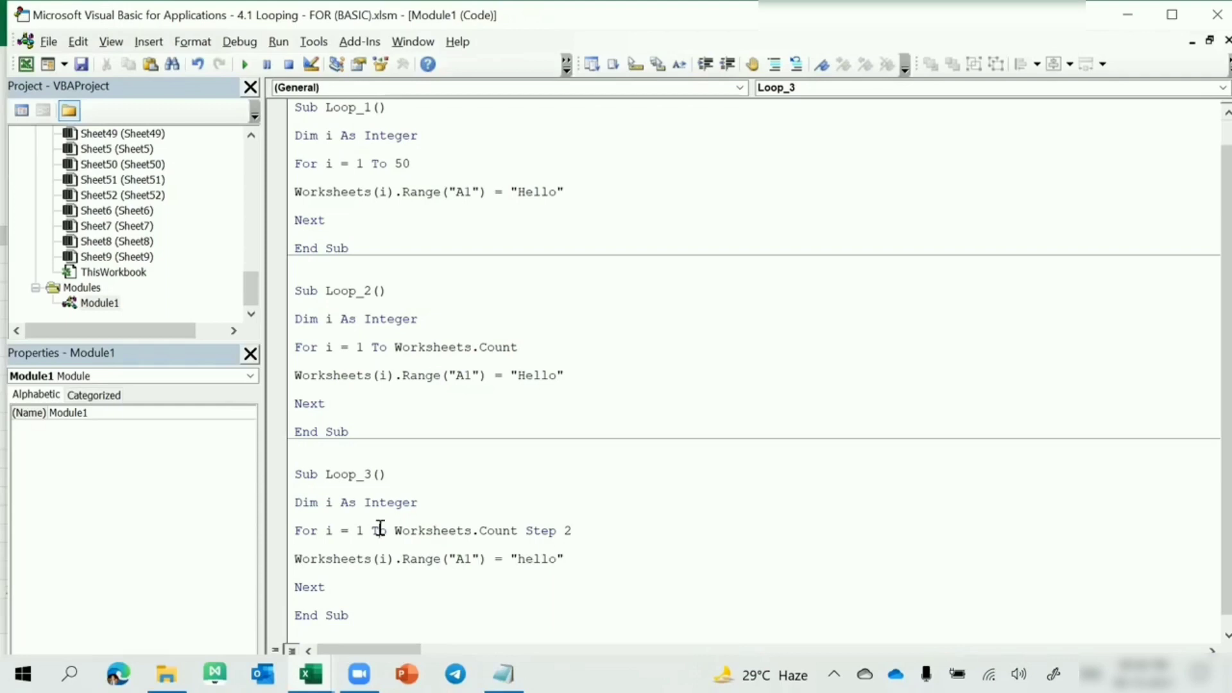
Run Loop_3 and inspect A1 on Sheet1 through Sheet6: hello appears on Sheet1 and Sheet3 only.
left_click(244, 65)
key("alt+F11")
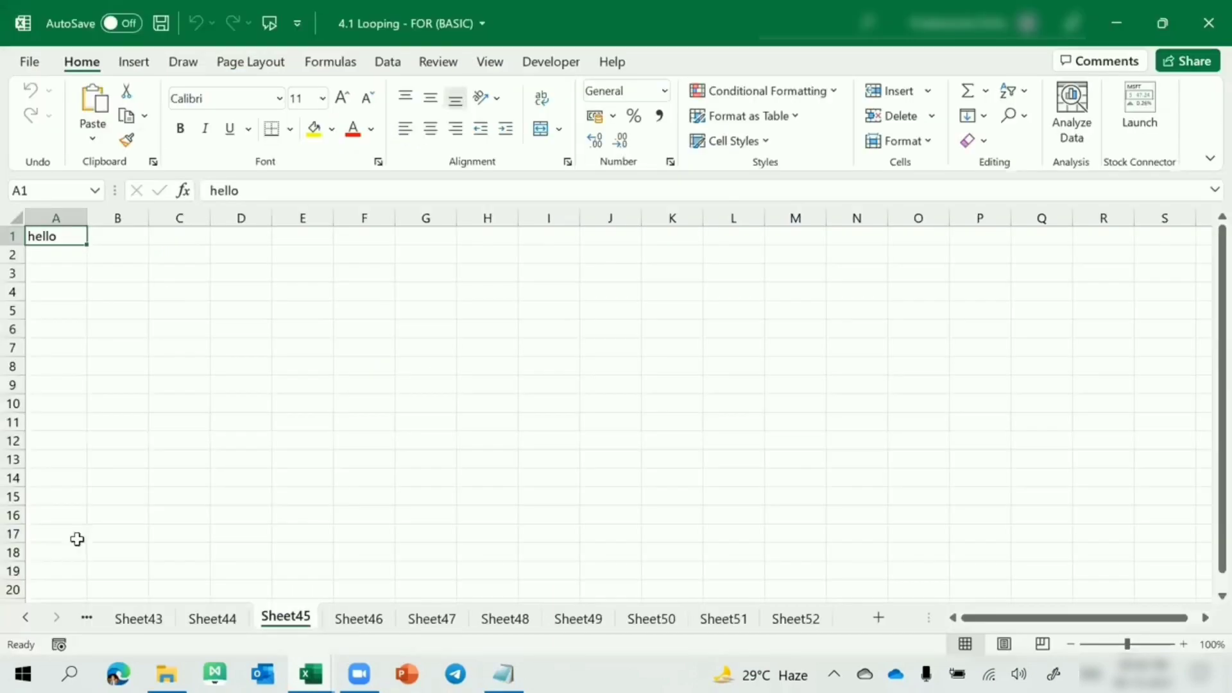
left_click(25, 617, "ctrl")
left_click(115, 620)
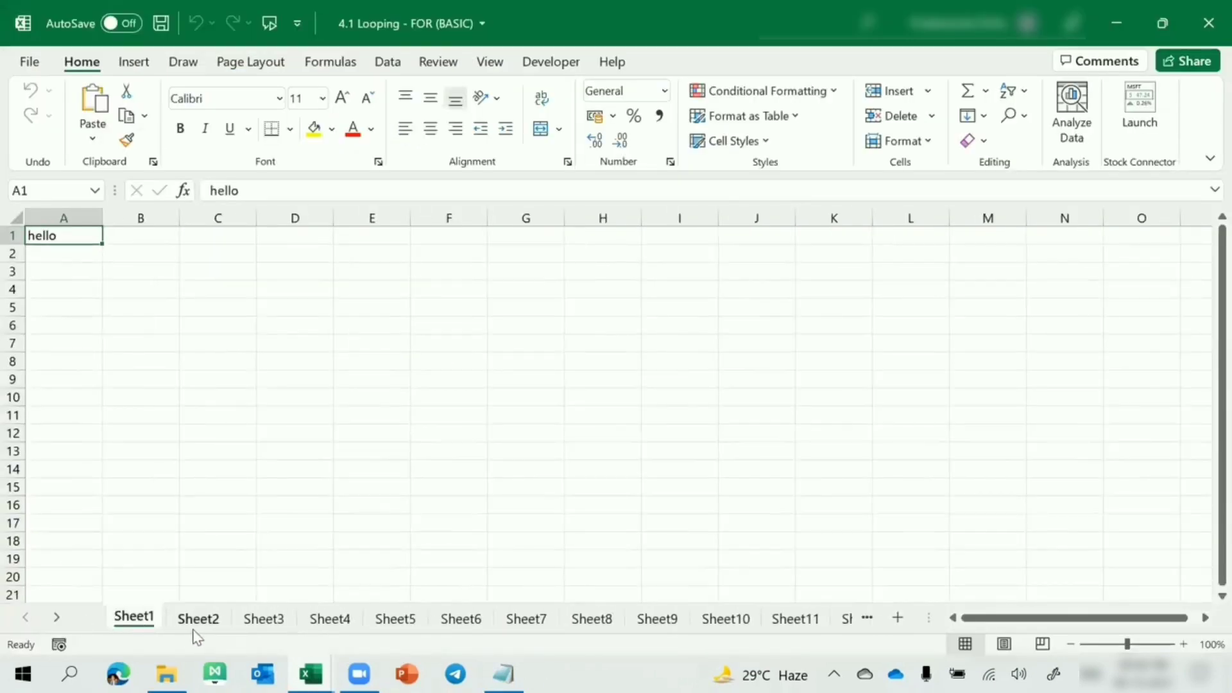
left_click(195, 621)
left_click(262, 620)
left_click(352, 616)
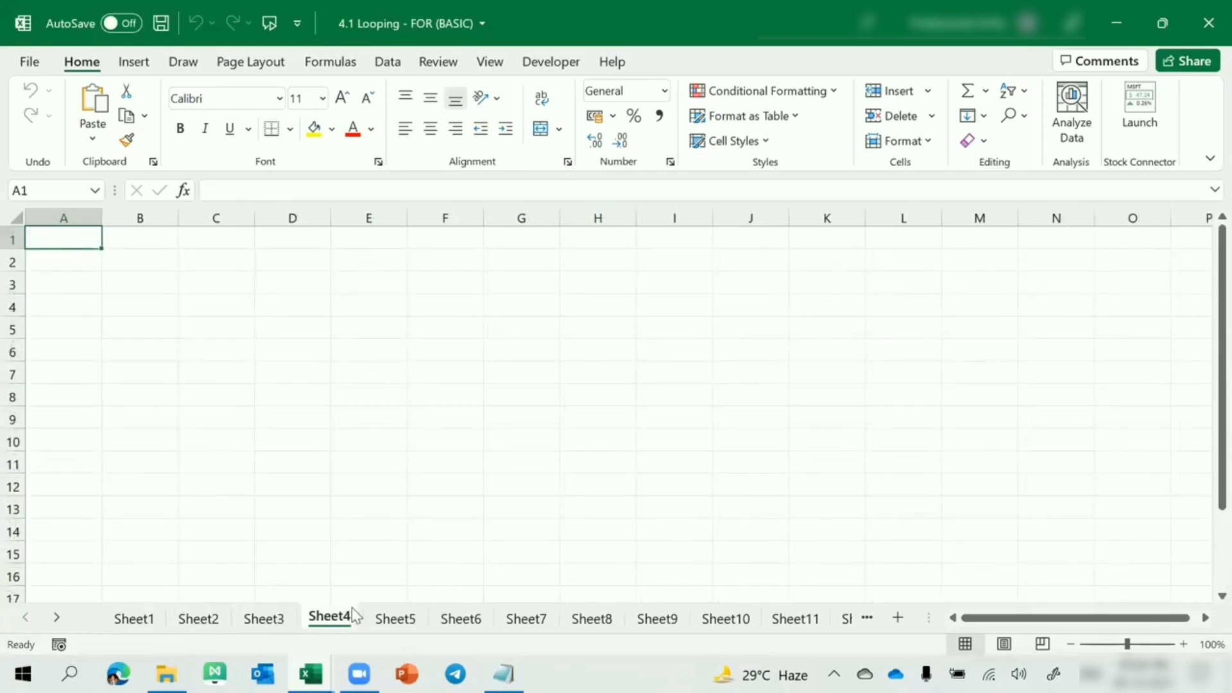
left_click(389, 620)
left_click(451, 620)
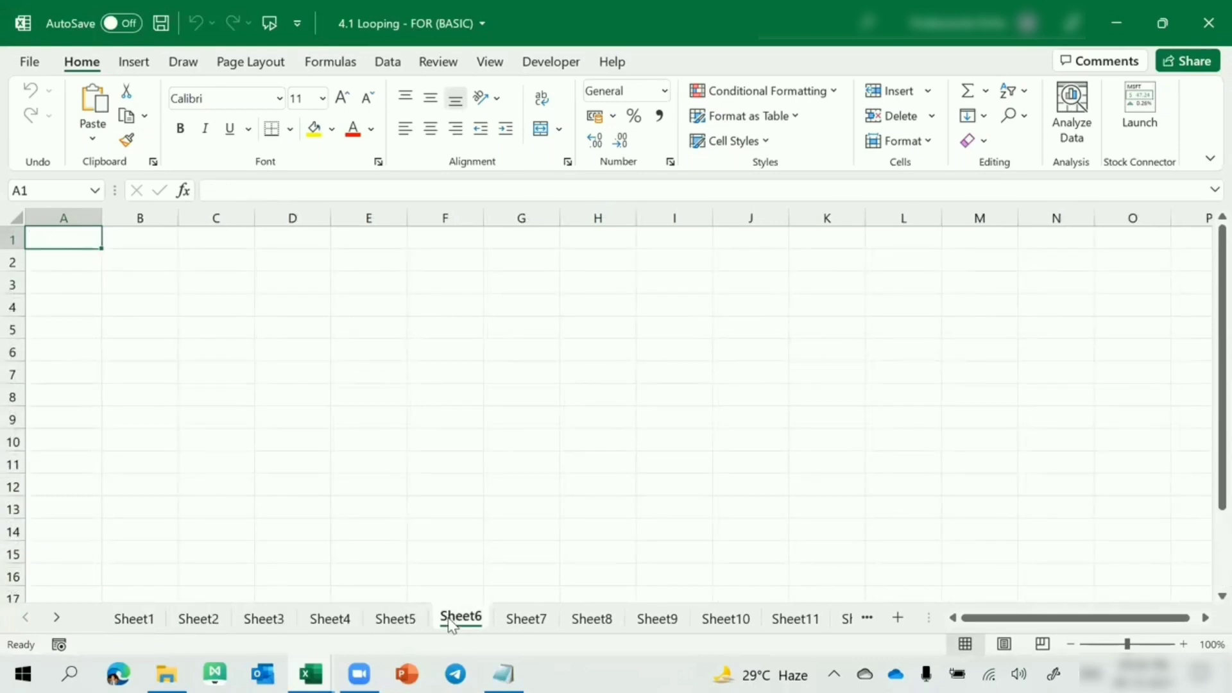
key("alt+F11")
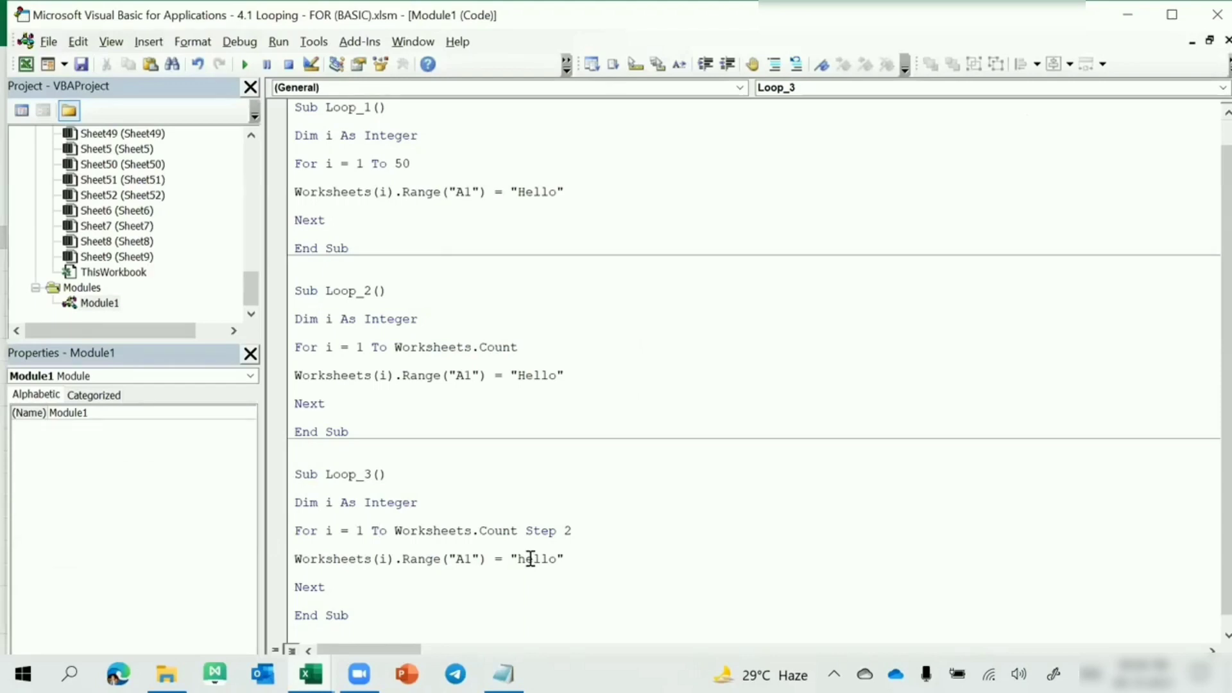
Paste a copy of the whole Loop_3 procedure on a new line below its End Sub.
scroll(529, 559, "down", 1)
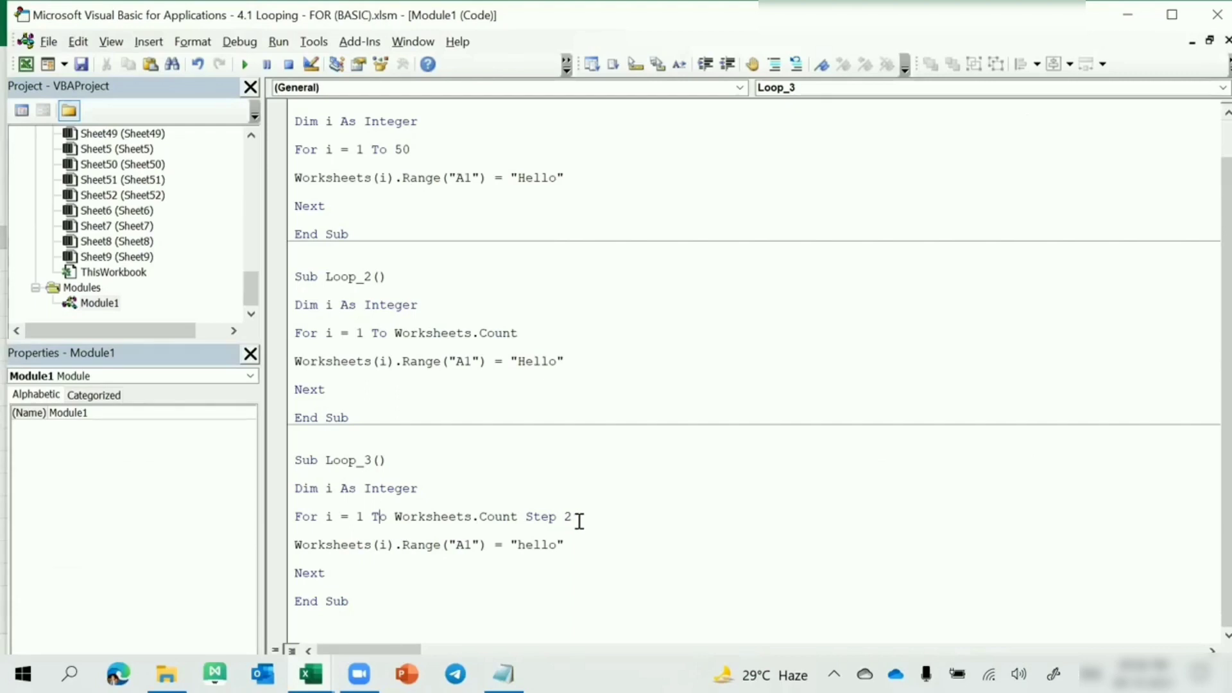
left_click(581, 516)
left_click_drag(294, 460, 374, 600)
key("ctrl+c")
left_click(374, 601)
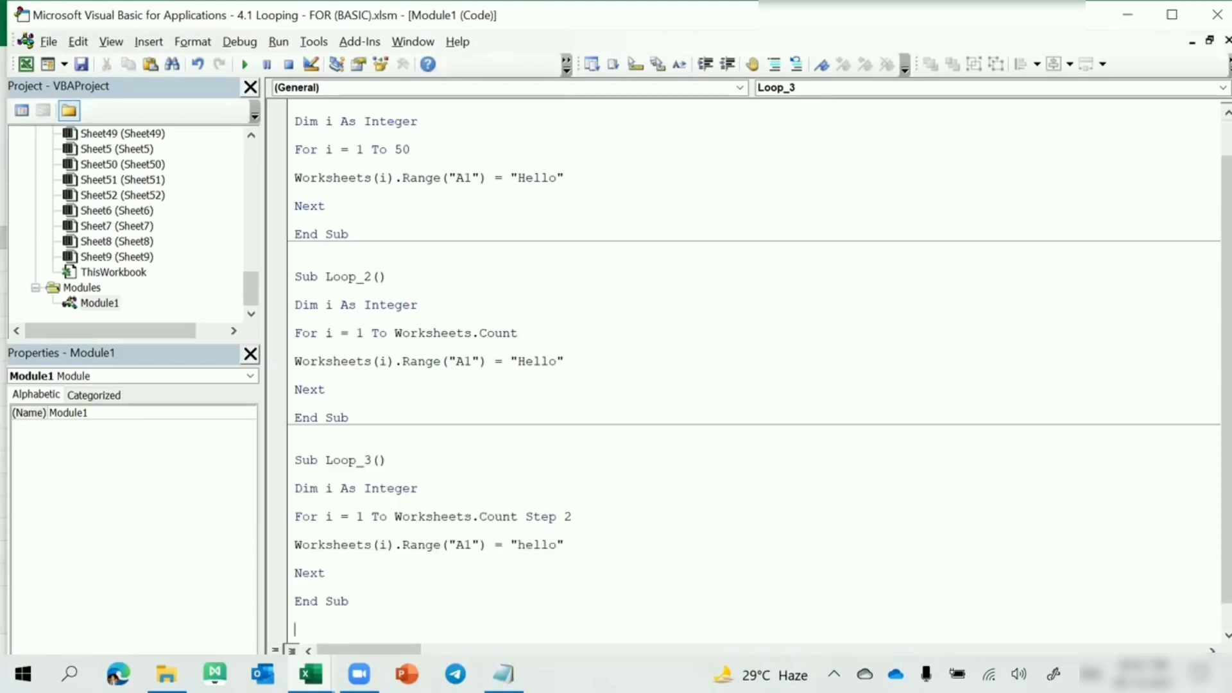
key("Return")
key("ctrl+v")
Rename the pasted copy from Loop_3 to Loop_4.
left_click(364, 489)
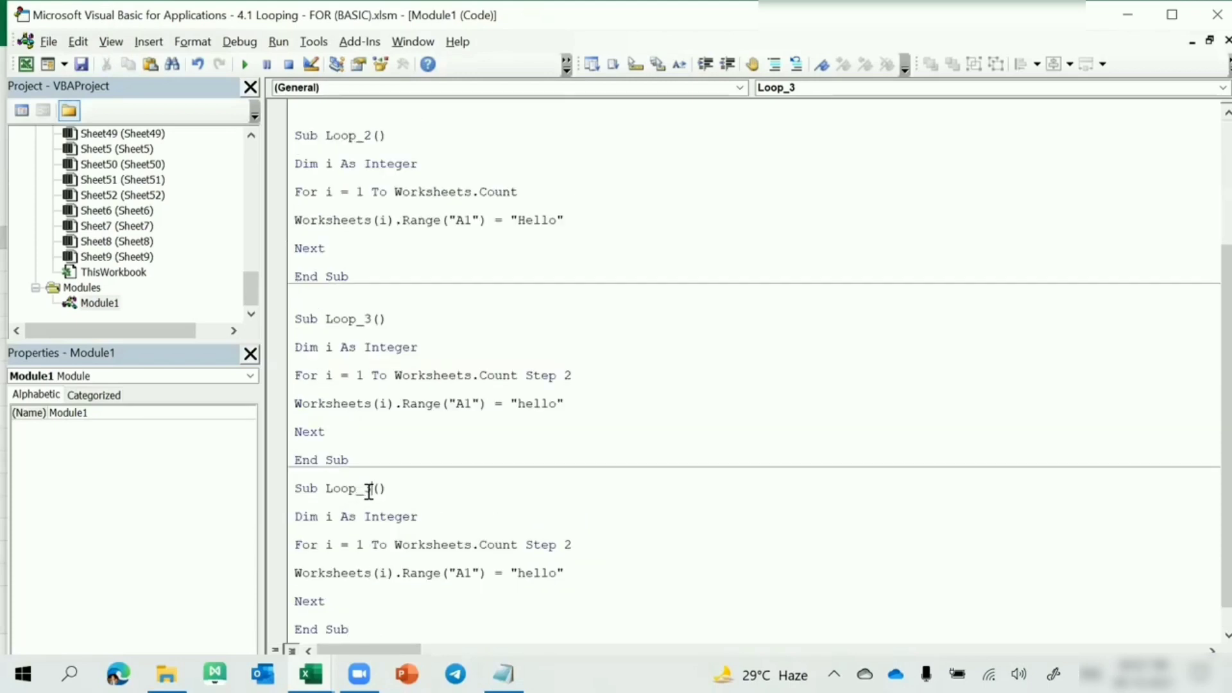
key("Delete")
type("4")
Test Loop_2 with Hello removed from its A1 line, then undo to restore Hello.
double_click(532, 219)
key("Delete")
left_click(416, 236)
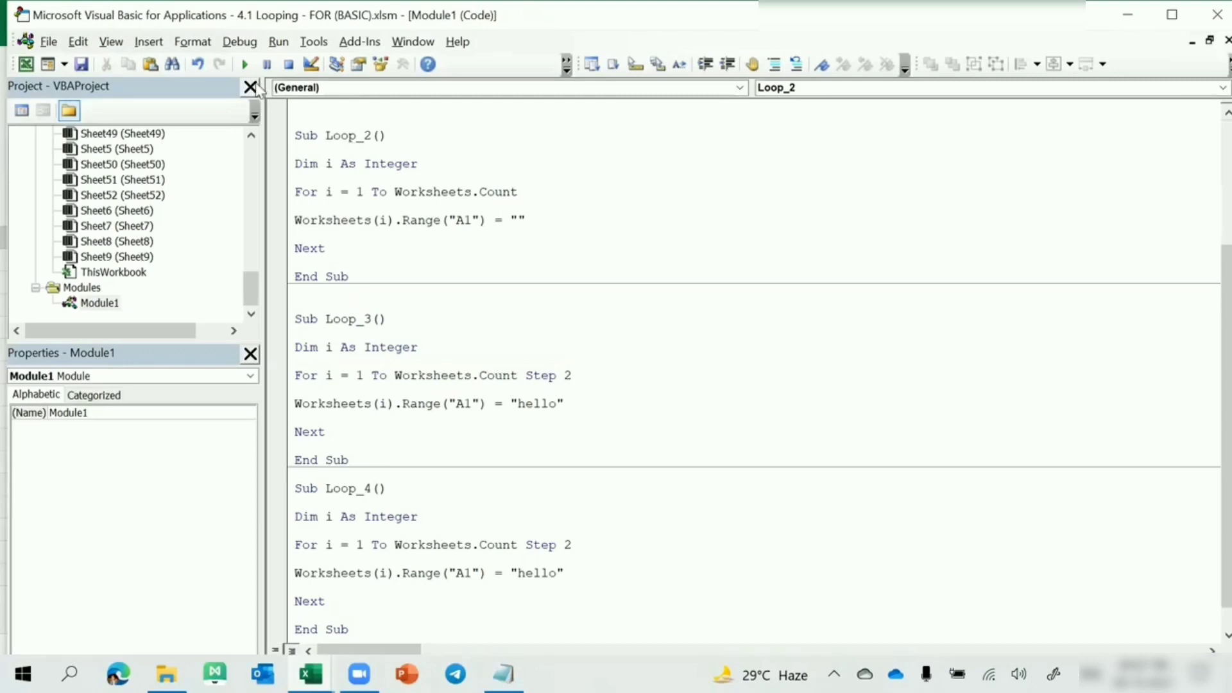
left_click(244, 65)
key("ctrl+z")
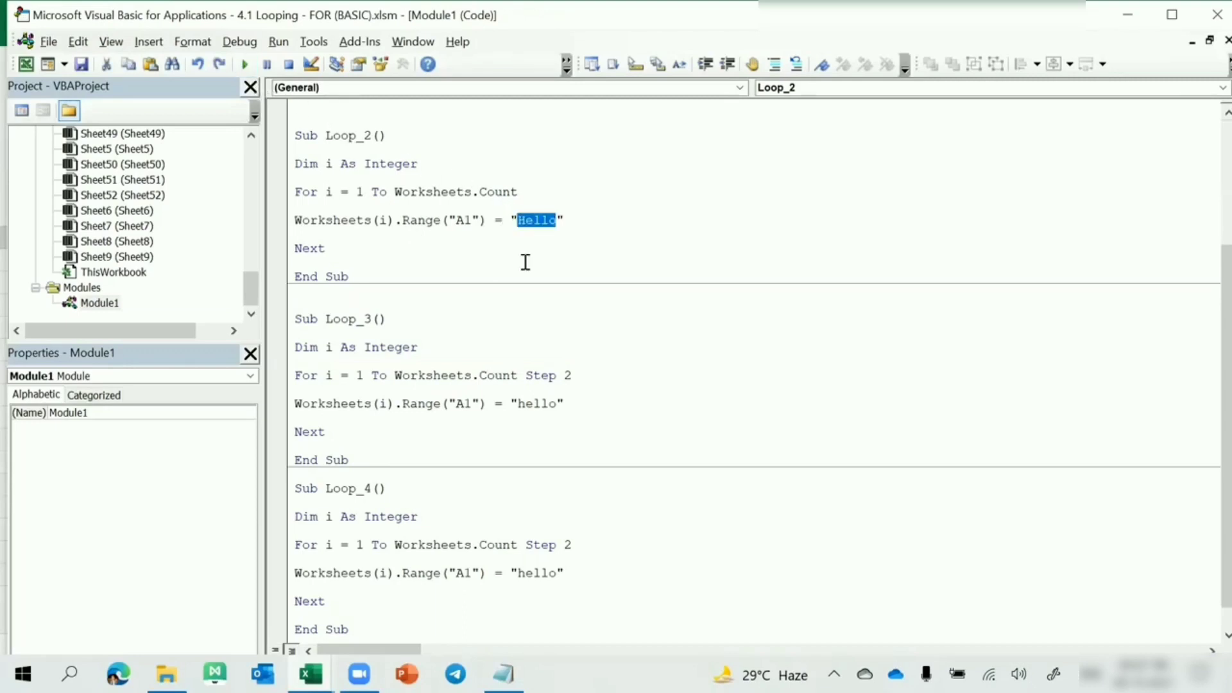
left_click(547, 402)
scroll(546, 399, "down", 1)
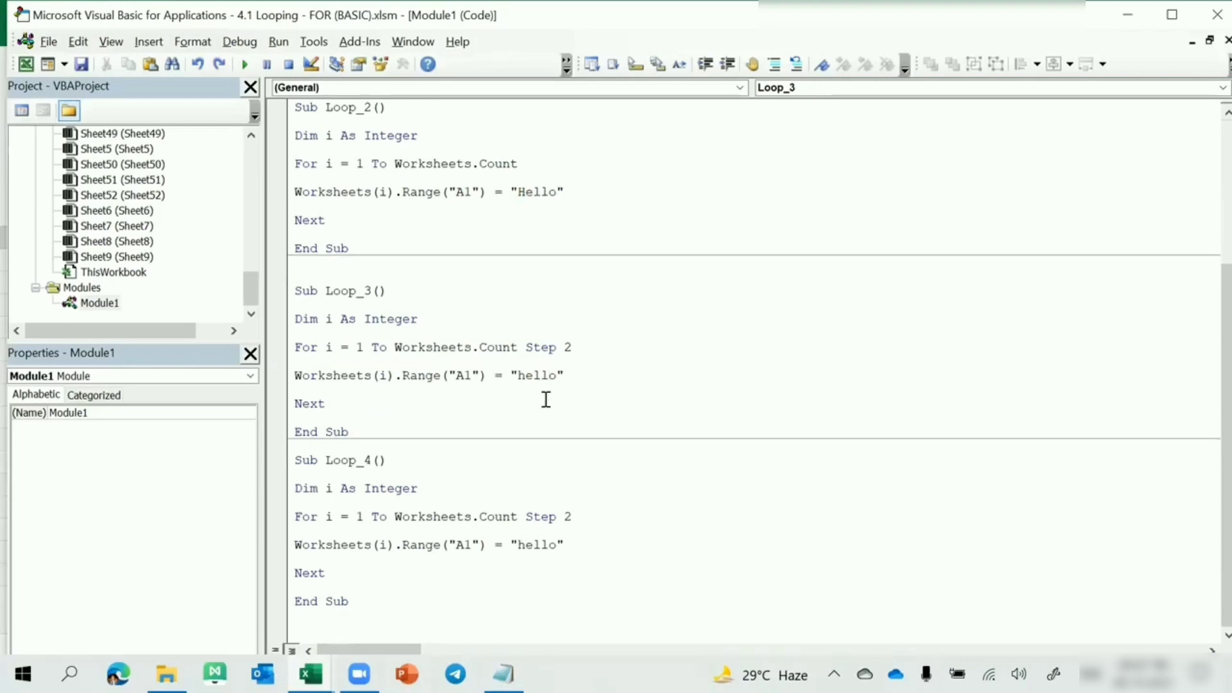
key("alt+F11")
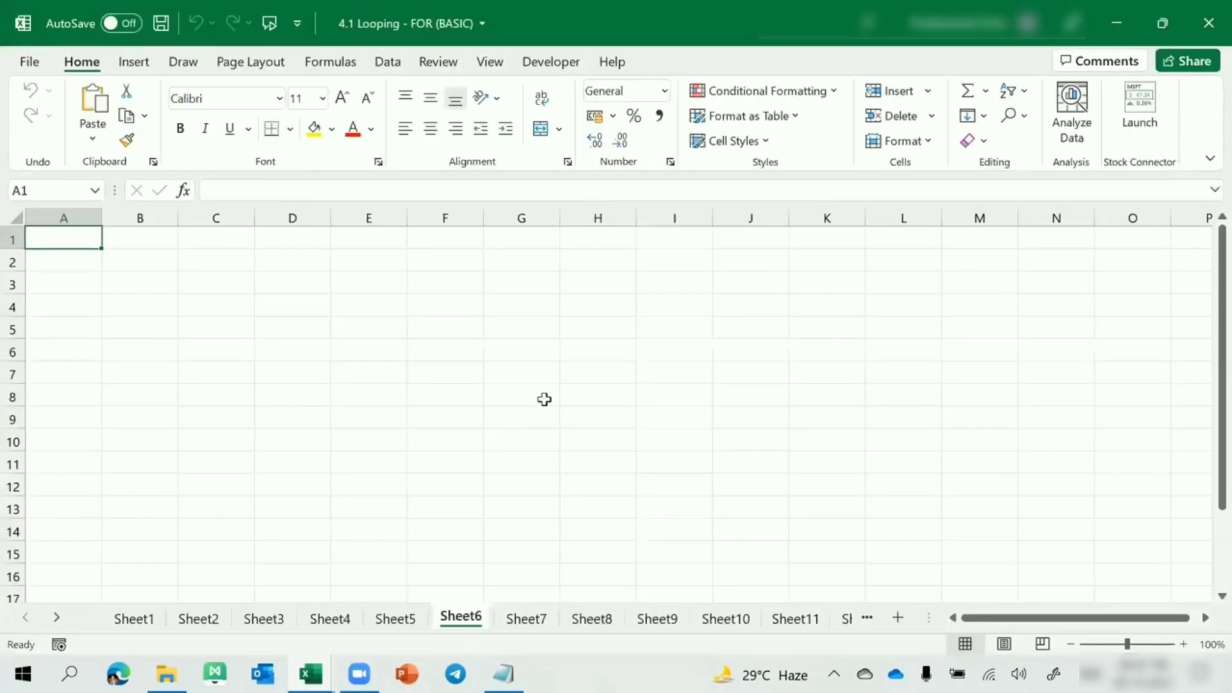
Enter the word stop in cell B1 of Sheet9.
left_click(655, 617)
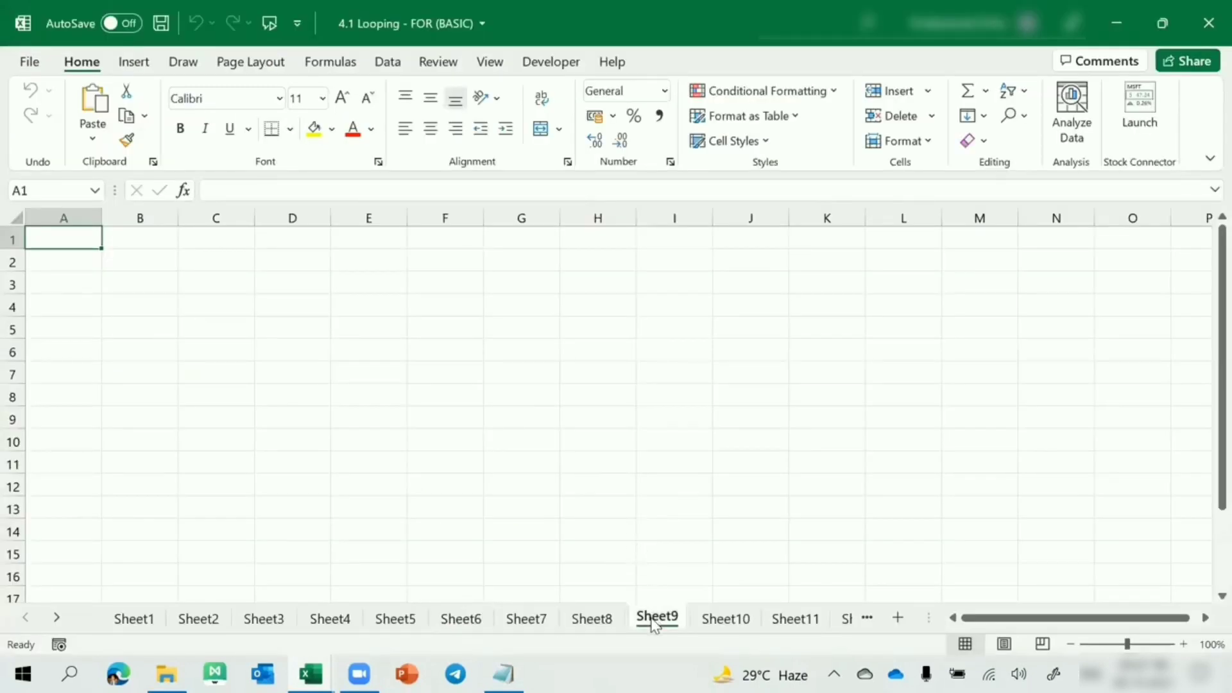
left_click(151, 243)
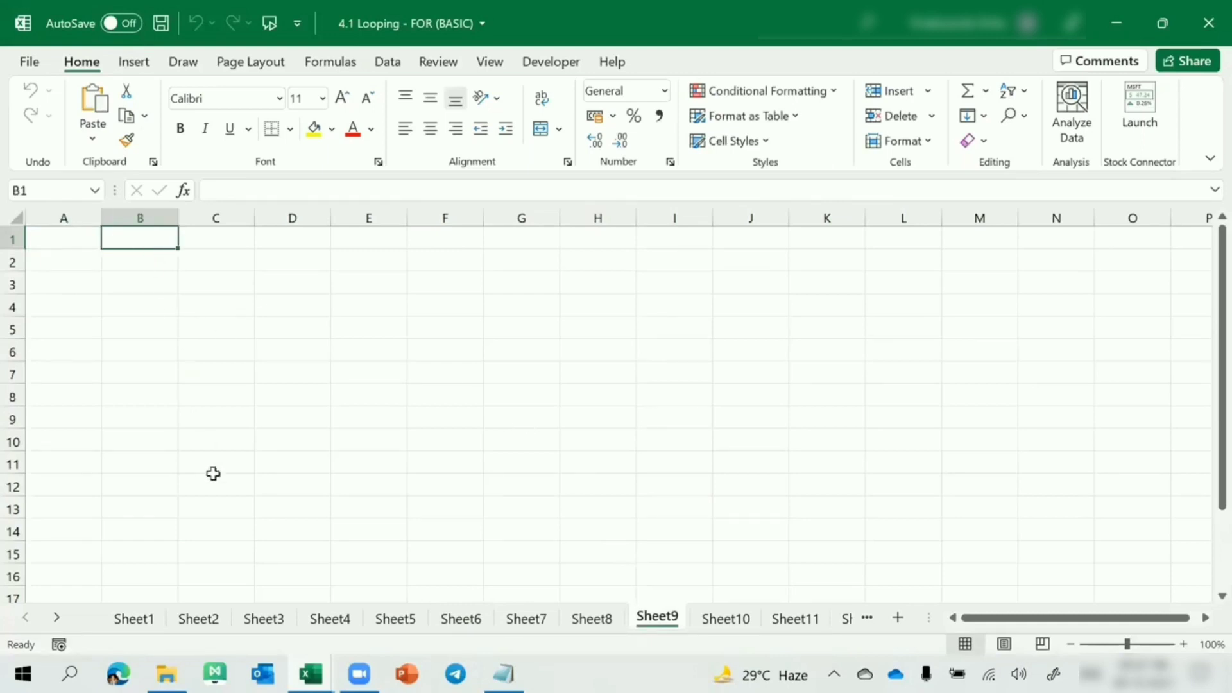
type("st")
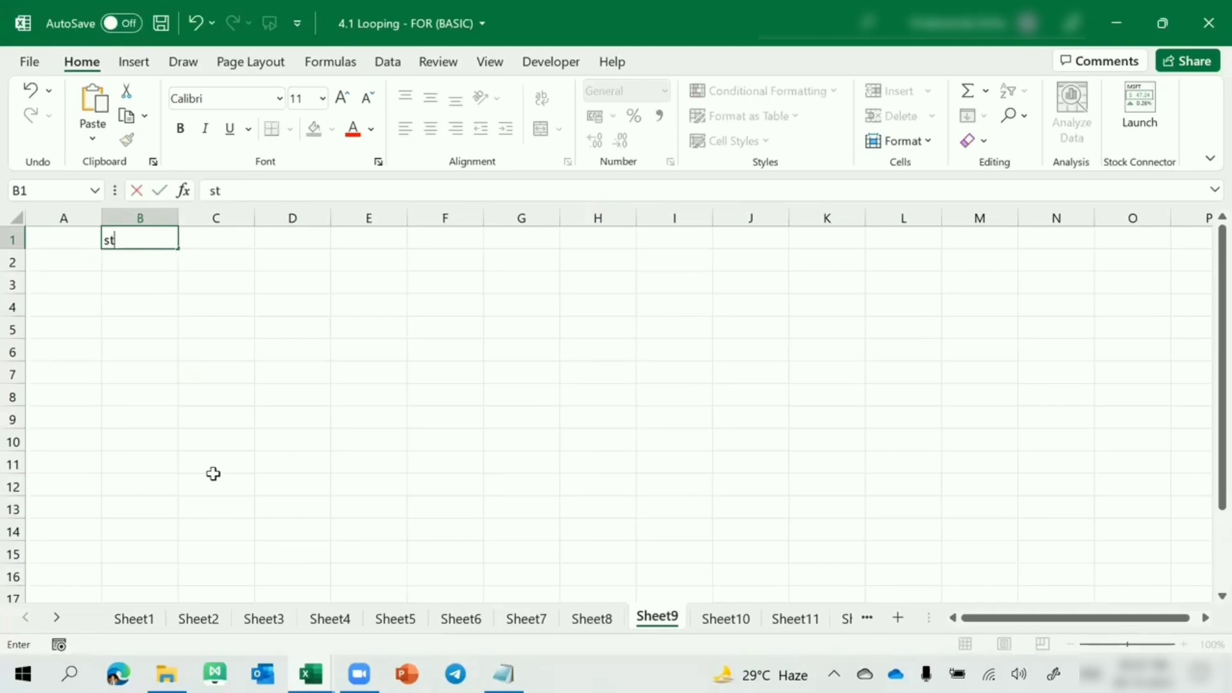
type("op")
key("Return")
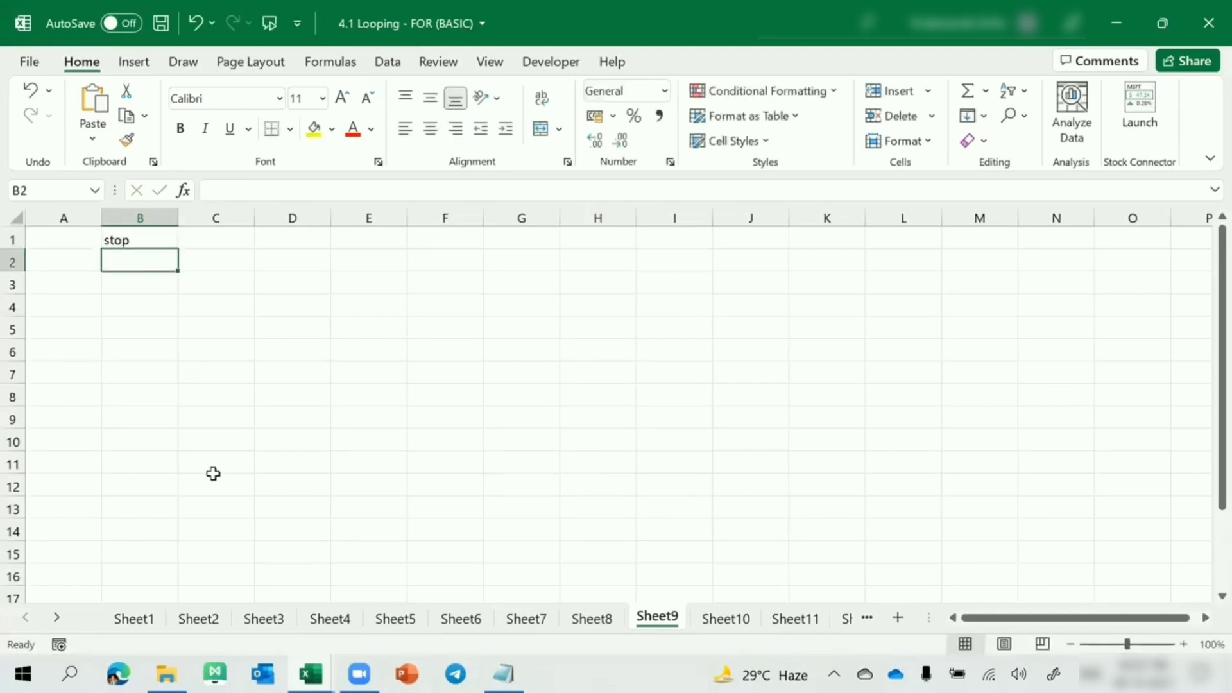
left_click(149, 236)
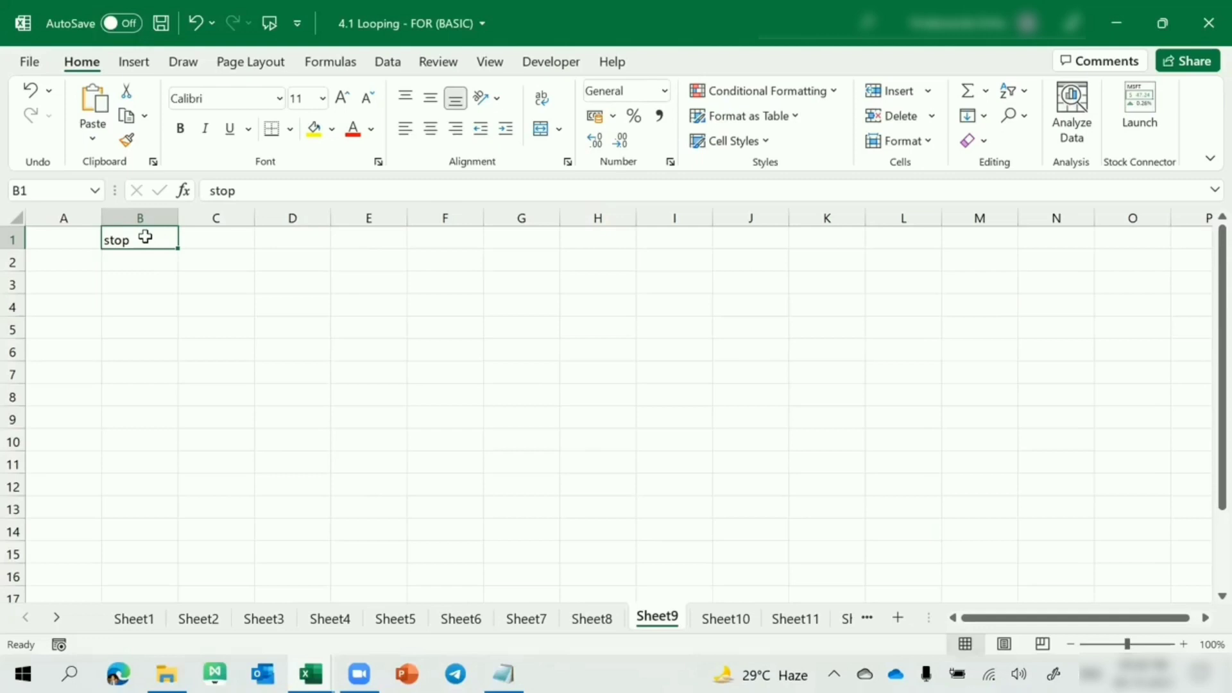
key("alt+F11")
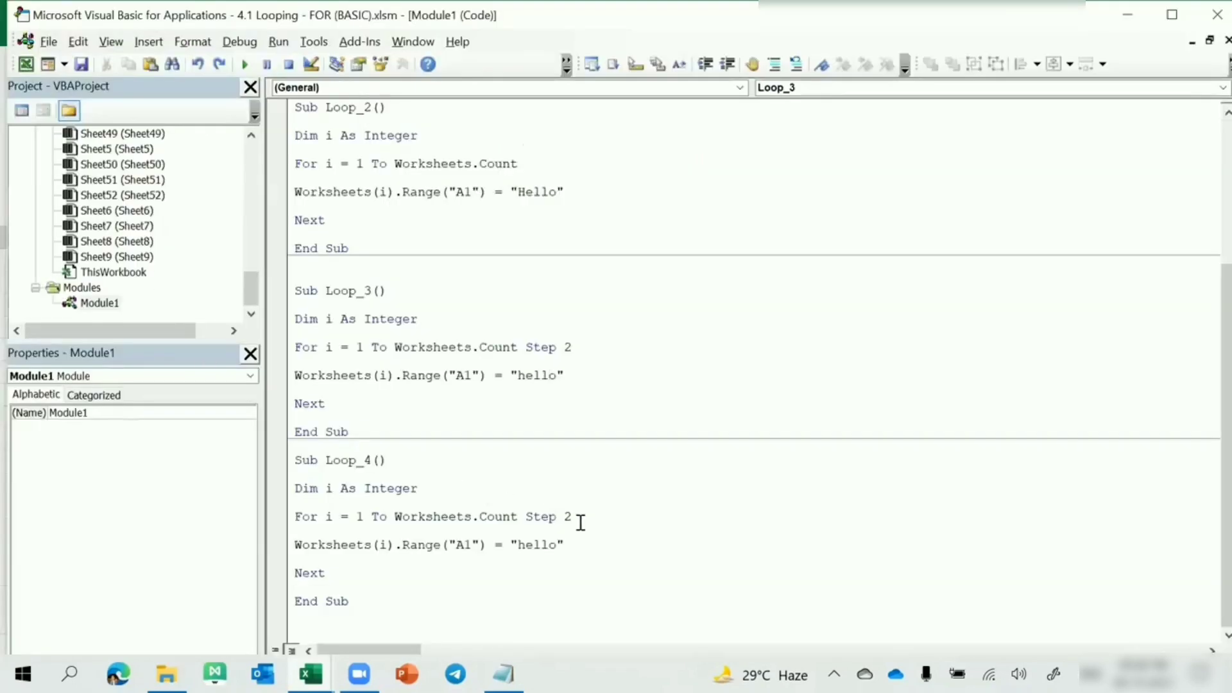
Remove Step 2 from Loop_4's For line so it visits every worksheet.
left_click(573, 518)
key("BackSpace")
key("BackSpace")
key("BackSpace")
key("BackSpace")
key("BackSpace")
key("BackSpace")
key("Return")
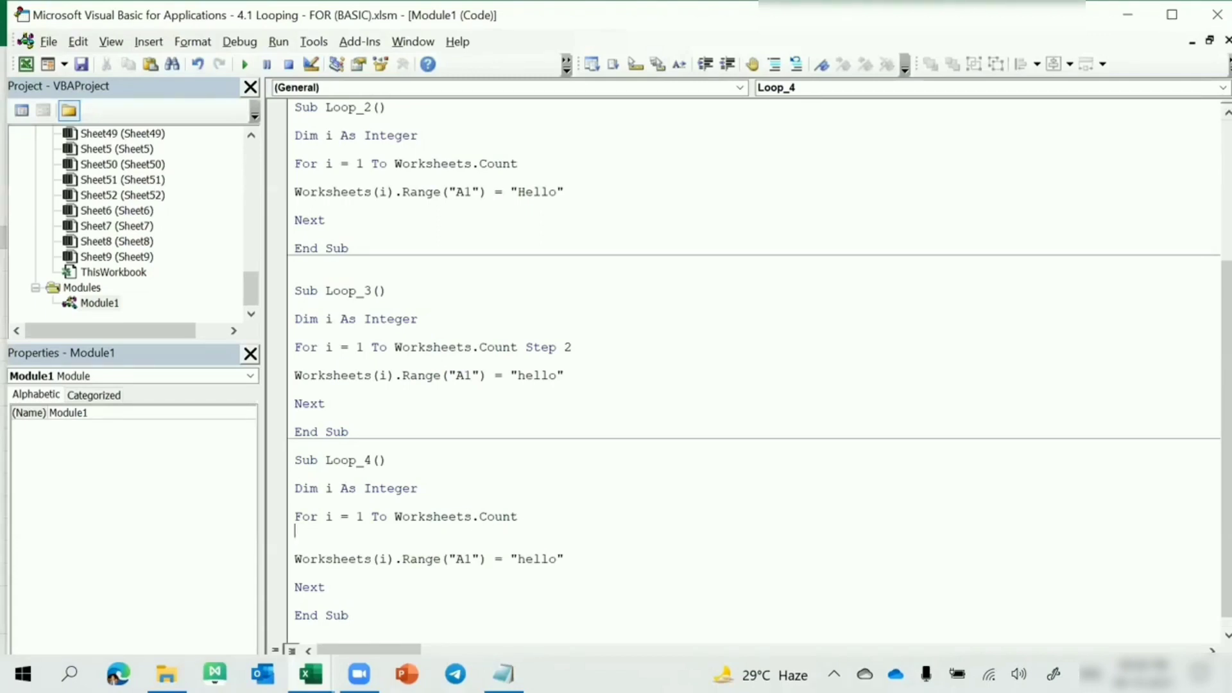
key("alt+F11")
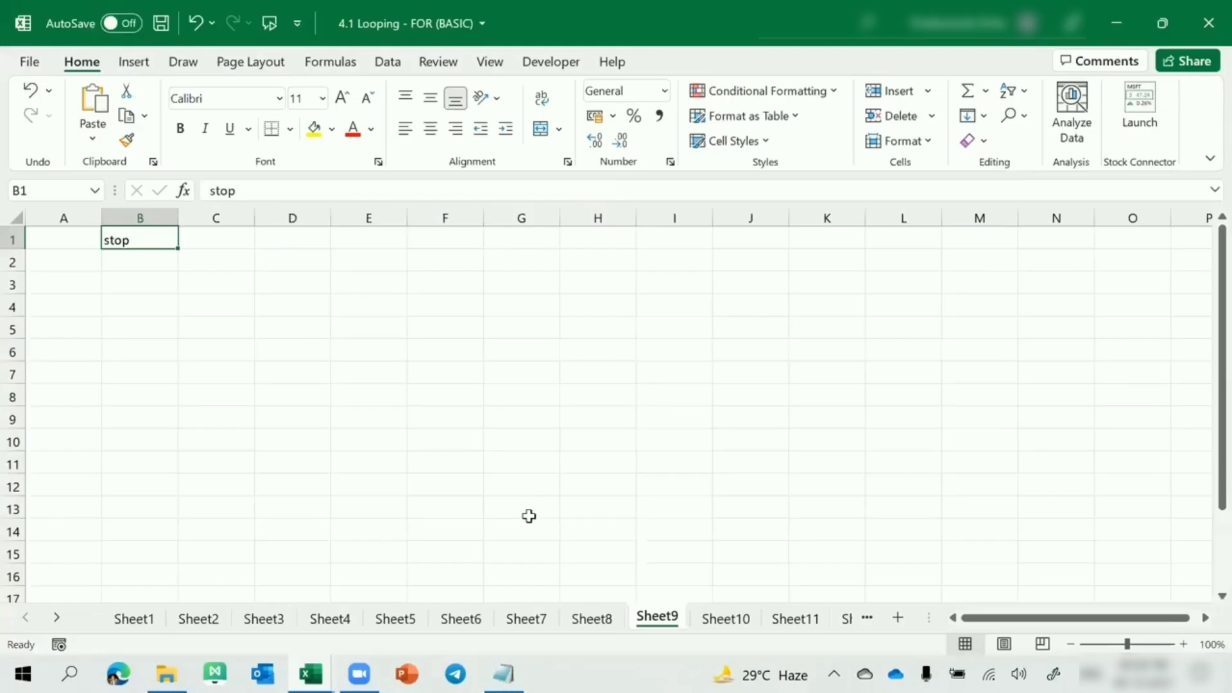
left_click(77, 241)
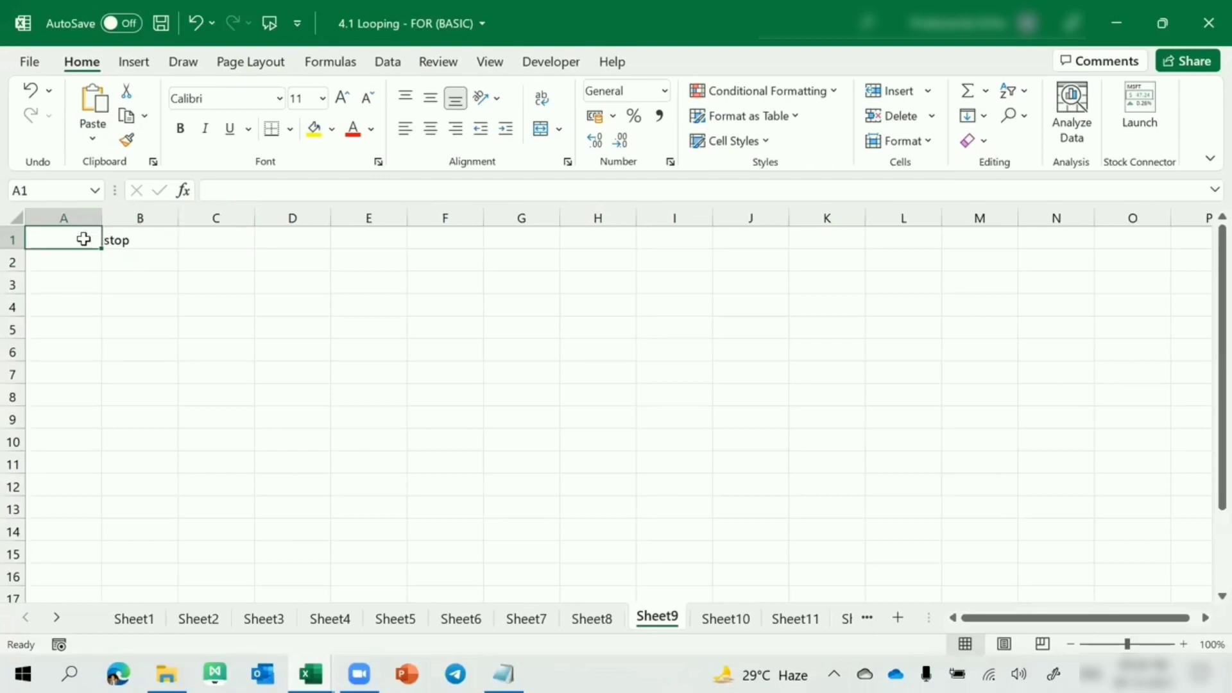
key("alt+F11")
key("BackSpace")
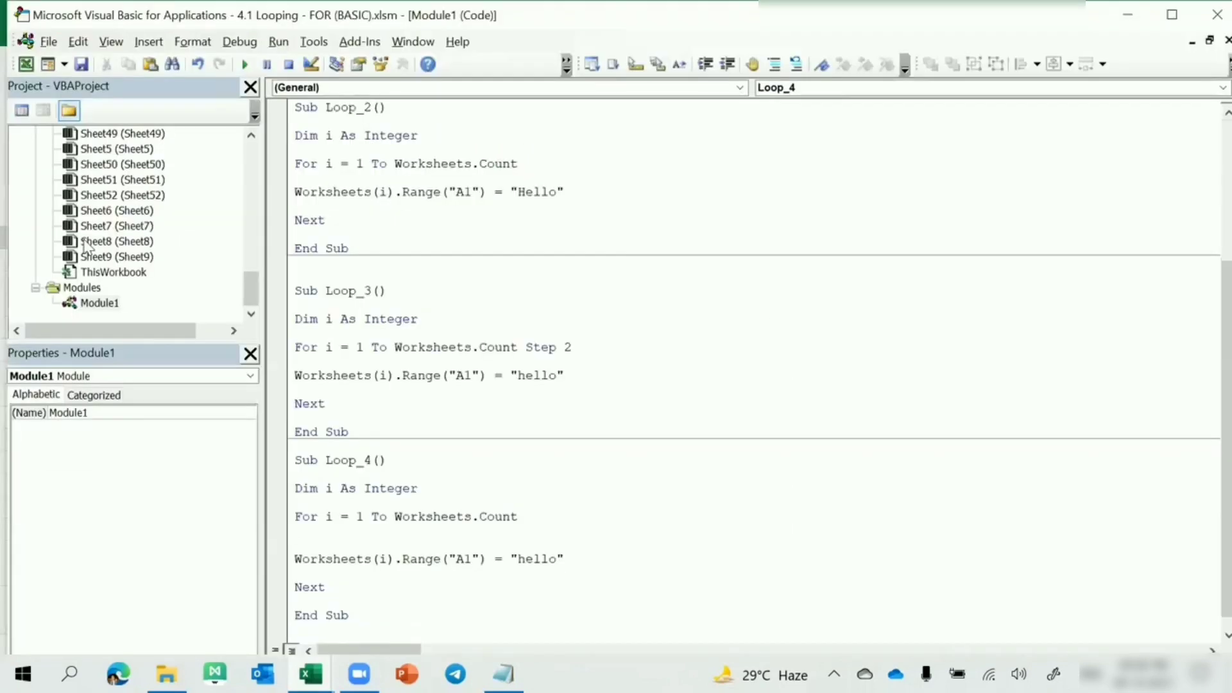
key("BackSpace")
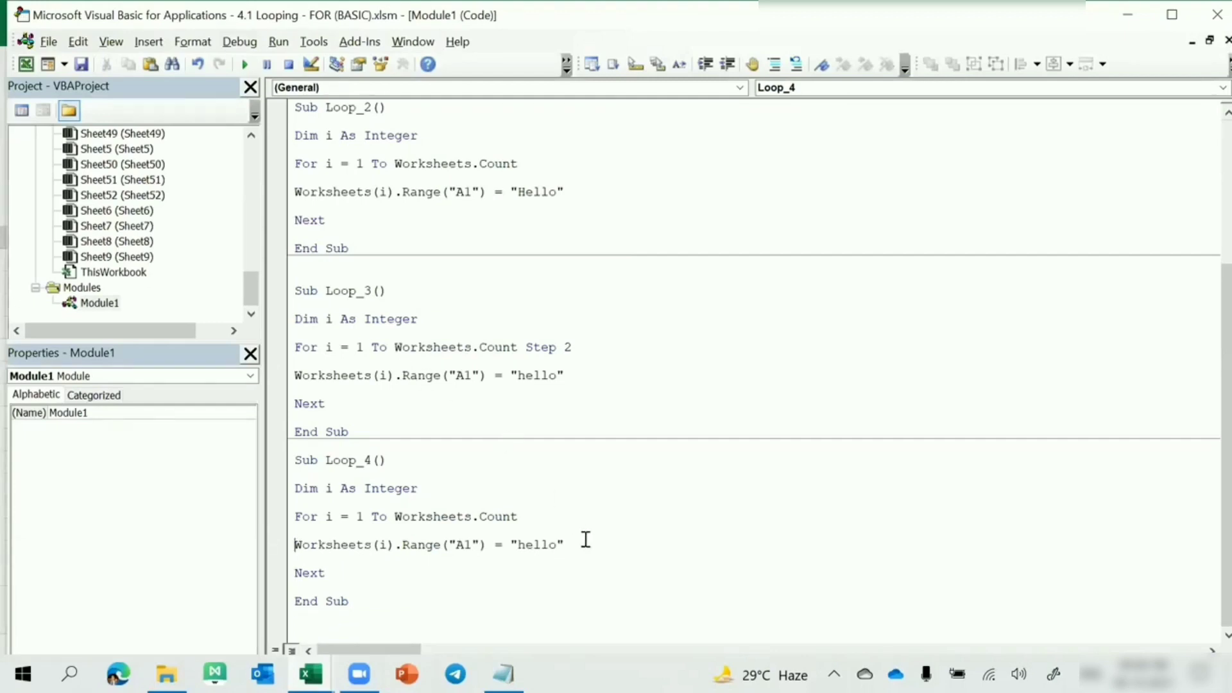
Add a line below the hello line: if worksheets(i).range("B1")="stop".
left_click(586, 542)
key("Return")
type("i")
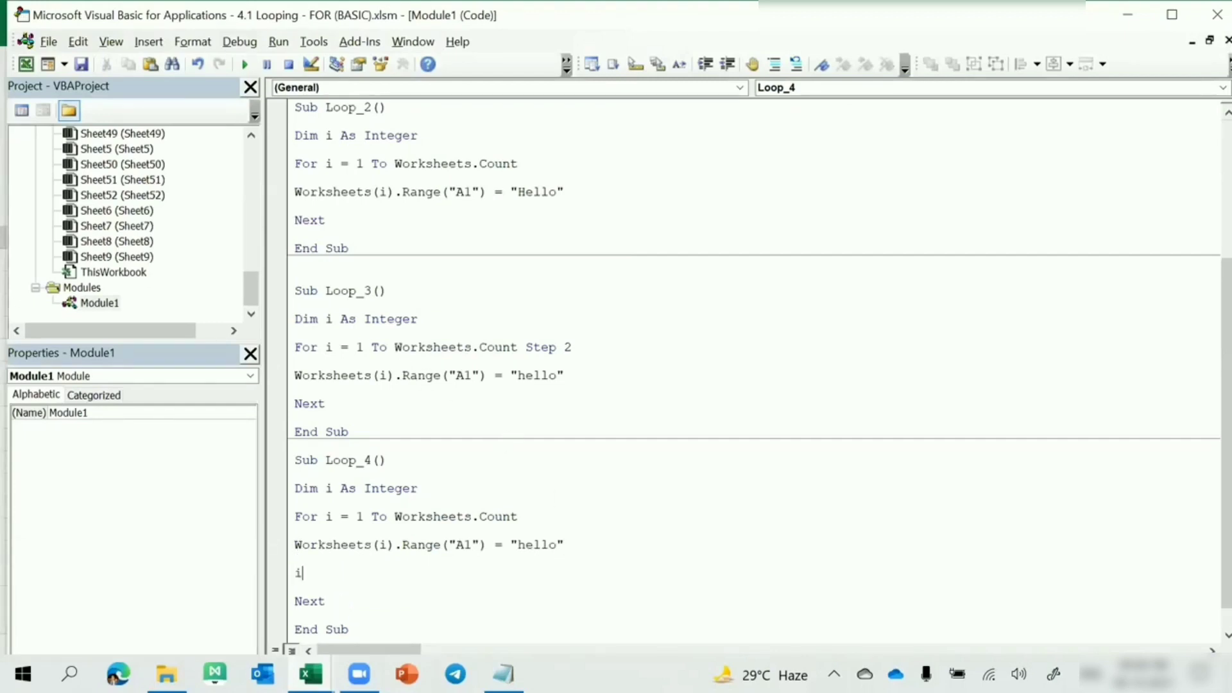
type("f wo")
type("rksheet")
type("s(i")
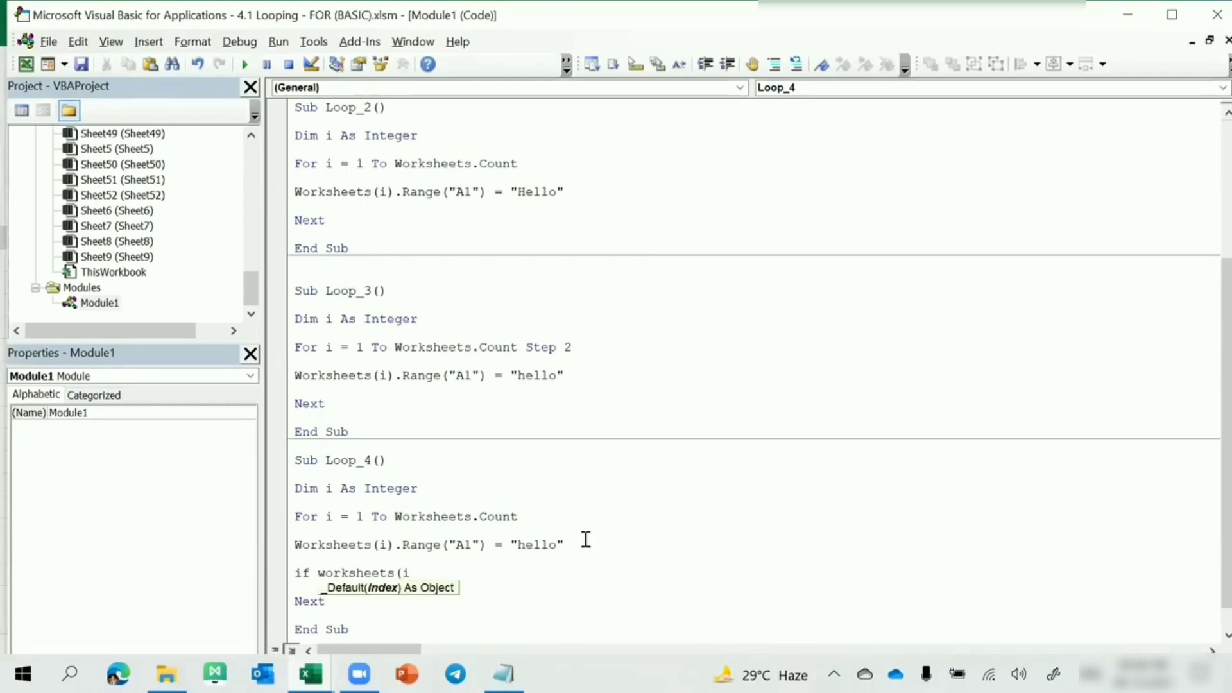
type(").ran")
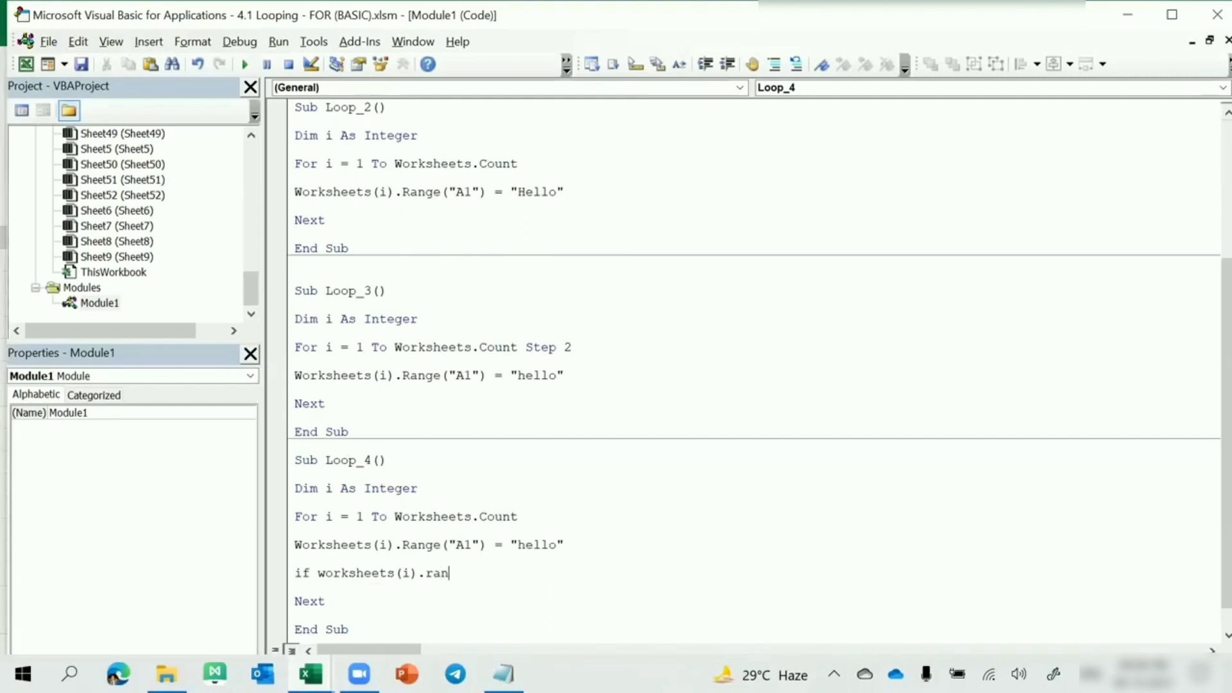
type("ge(\"")
type("B1\"")
type("=")
key("BackSpace")
key("BackSpace")
type("\")=\"s")
type("top\"")
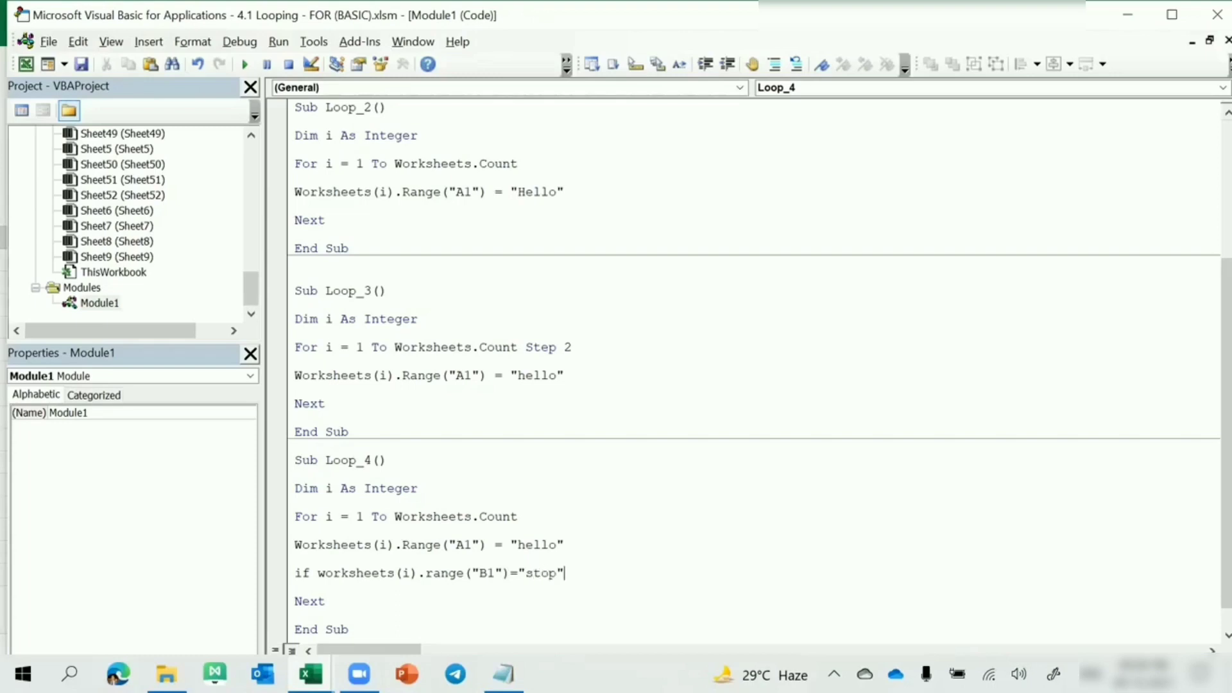
key("alt+F11")
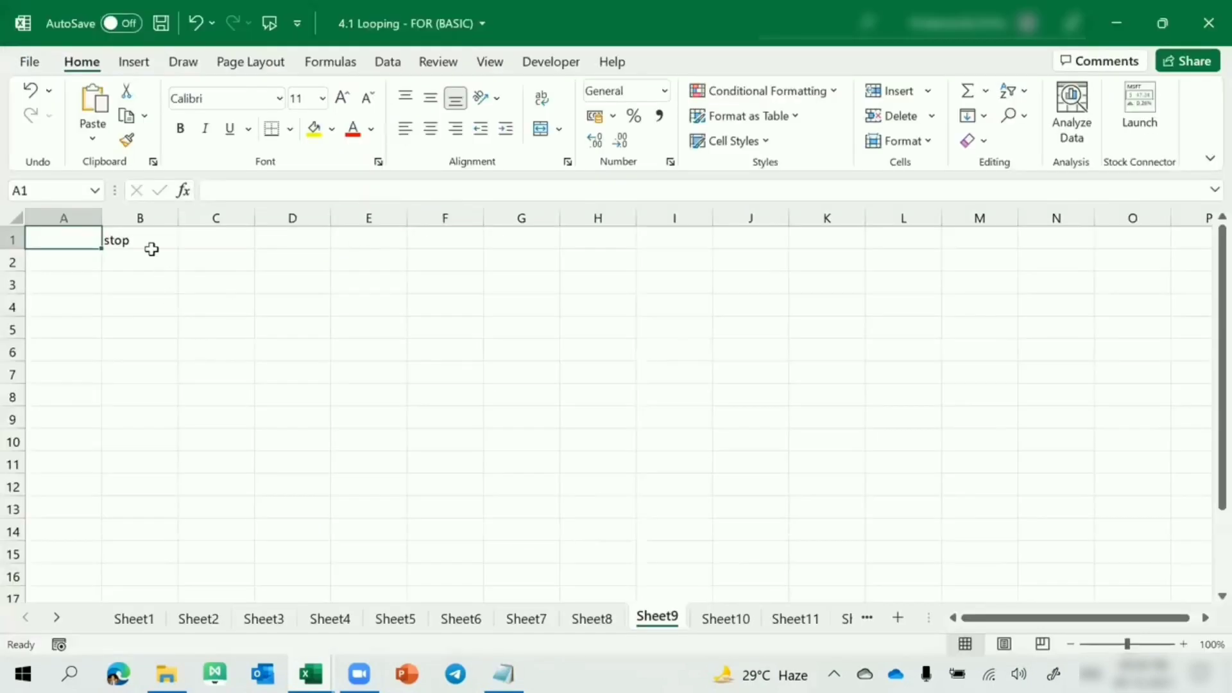
Complete the If block with Then, Exit For and End If.
key("alt+F11")
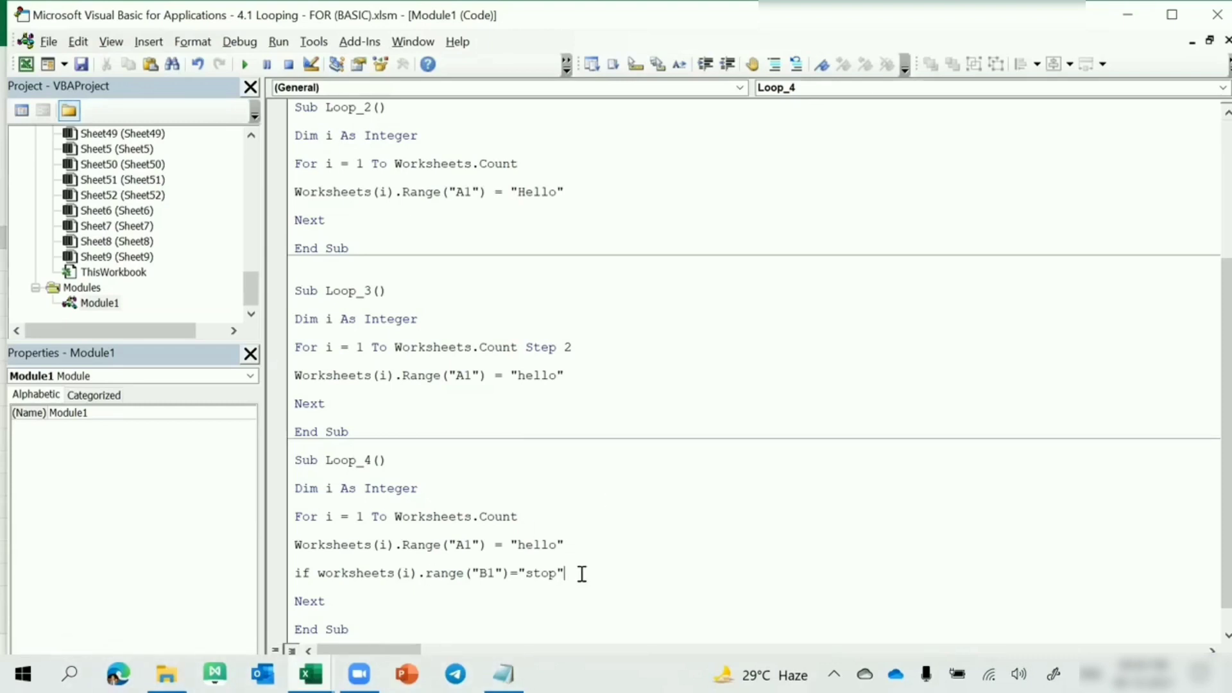
type("the")
type("n")
key("BackSpace")
key("Return")
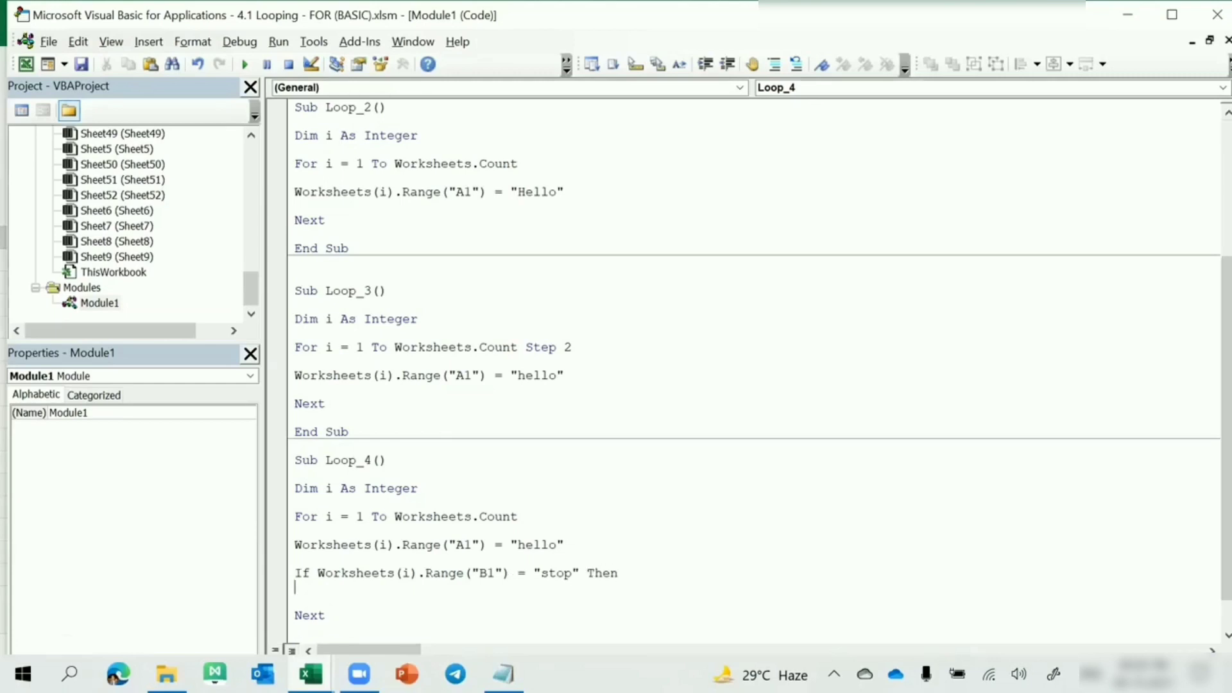
type("exit ")
type("for")
key("Return")
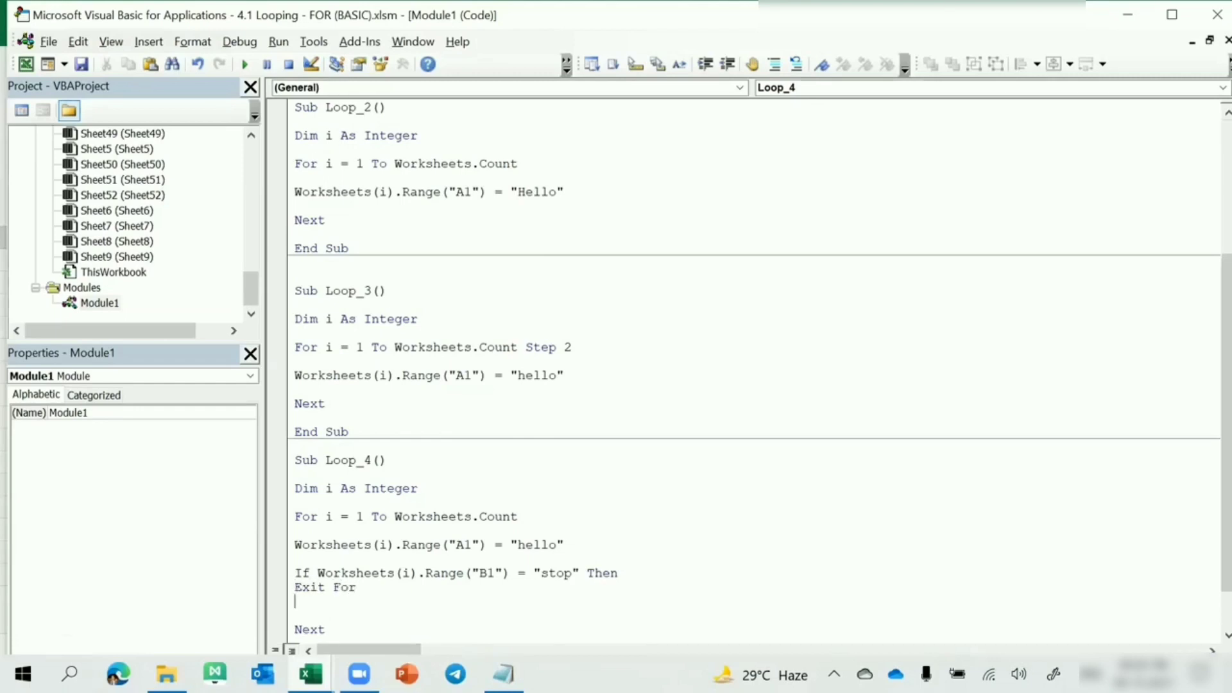
type("En")
type("dif")
left_click(904, 530)
Add msgbox "hello" on a new line after Next.
scroll(903, 528, "down", 1)
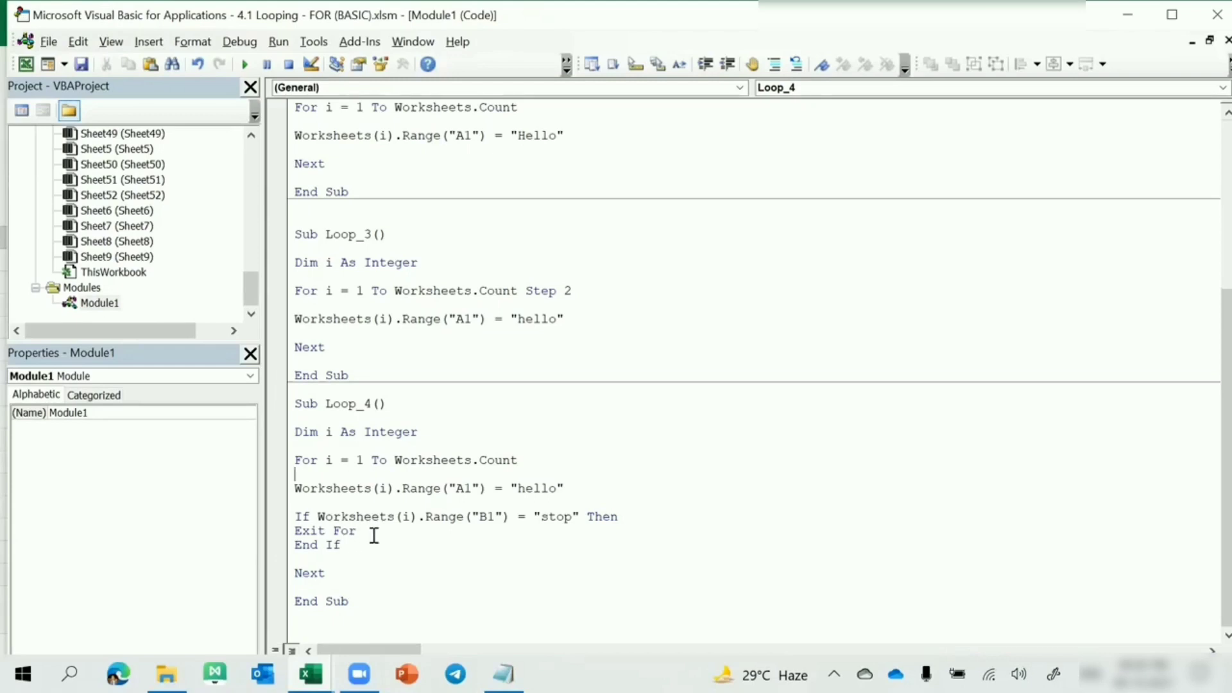
left_click(337, 576)
key("Return")
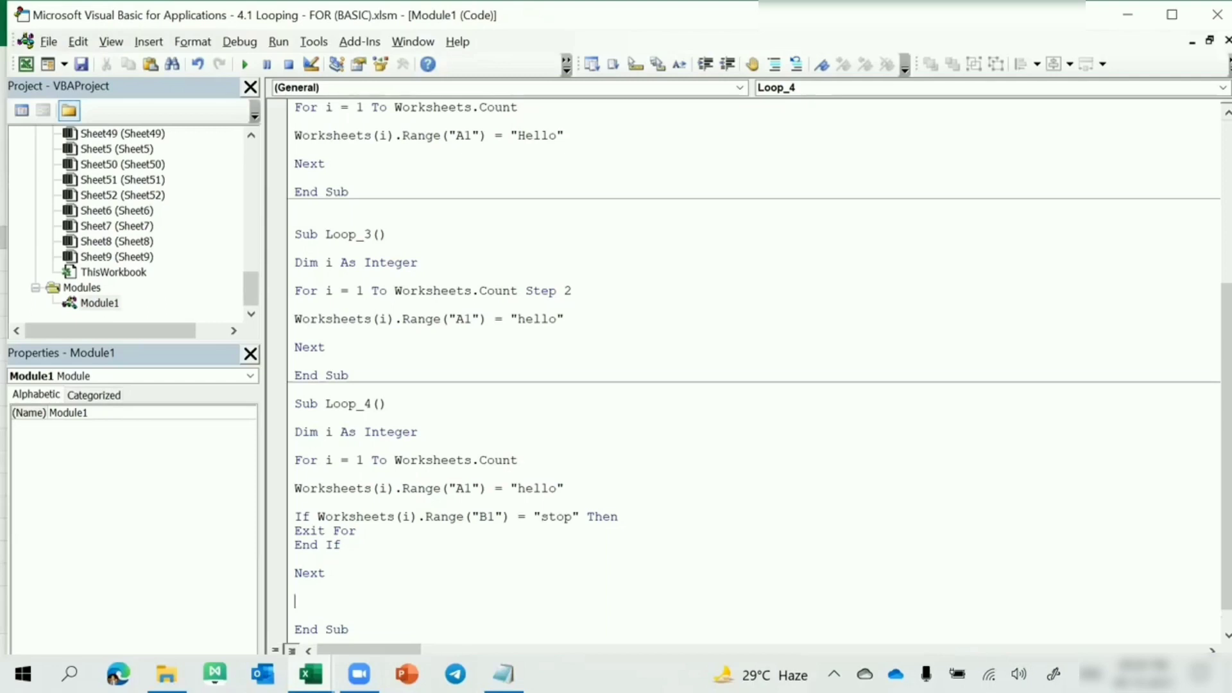
type("msgbo")
type("x \"h")
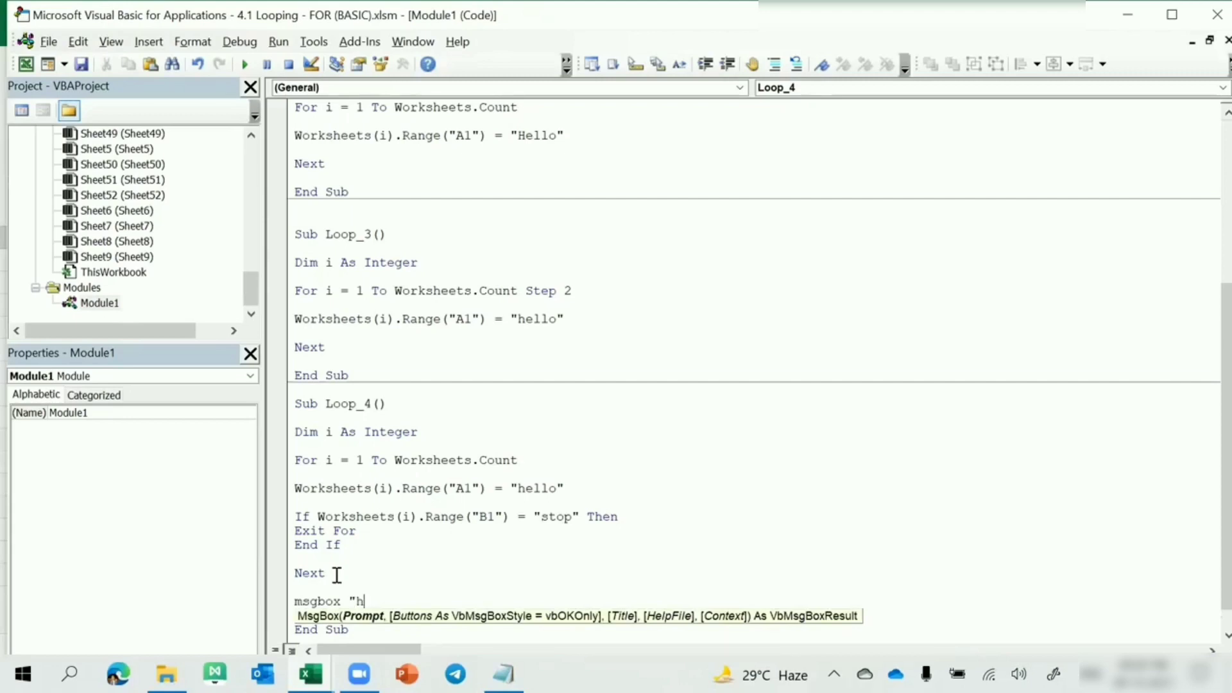
type("ello\"")
left_click(447, 503)
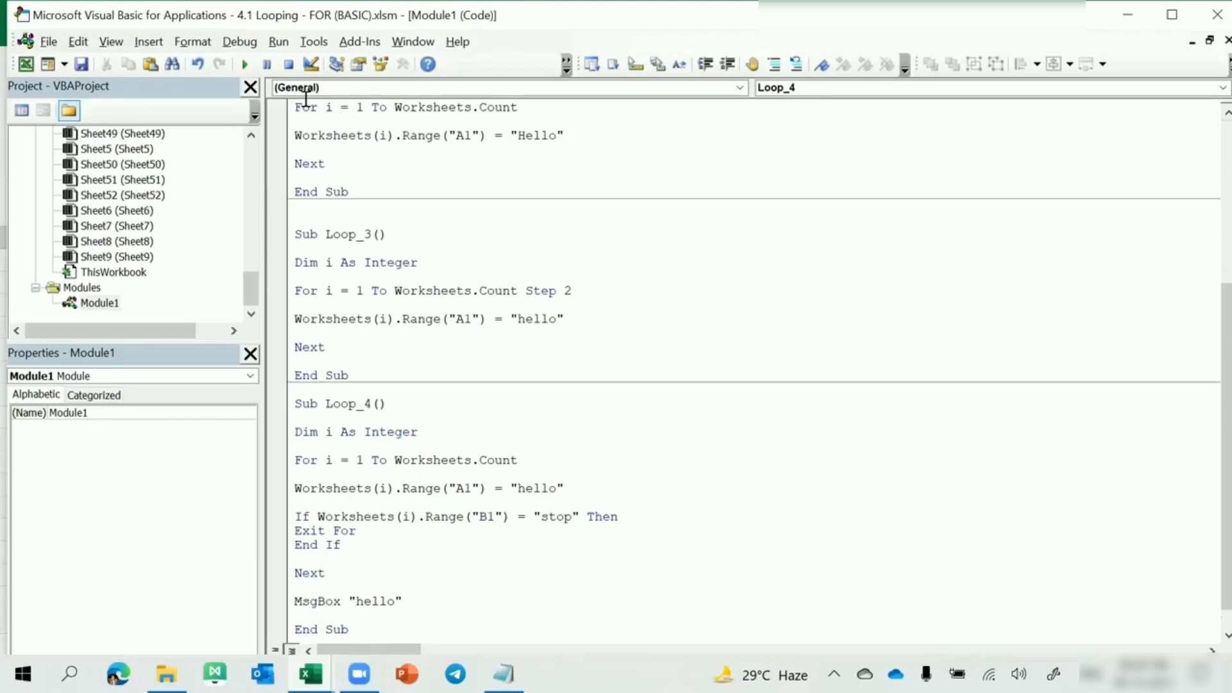
Run Loop_4, dismiss the hello message, and confirm writing stopped at Sheet9 with Sheet11 empty.
left_click(246, 65)
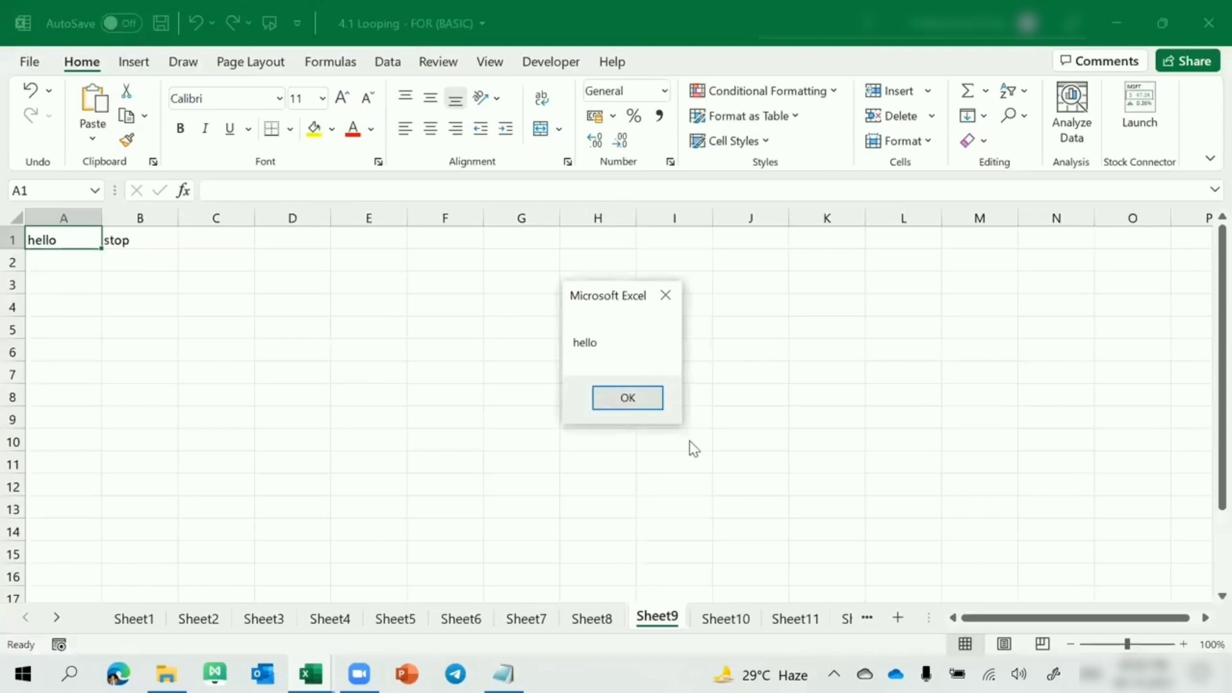
left_click(628, 398)
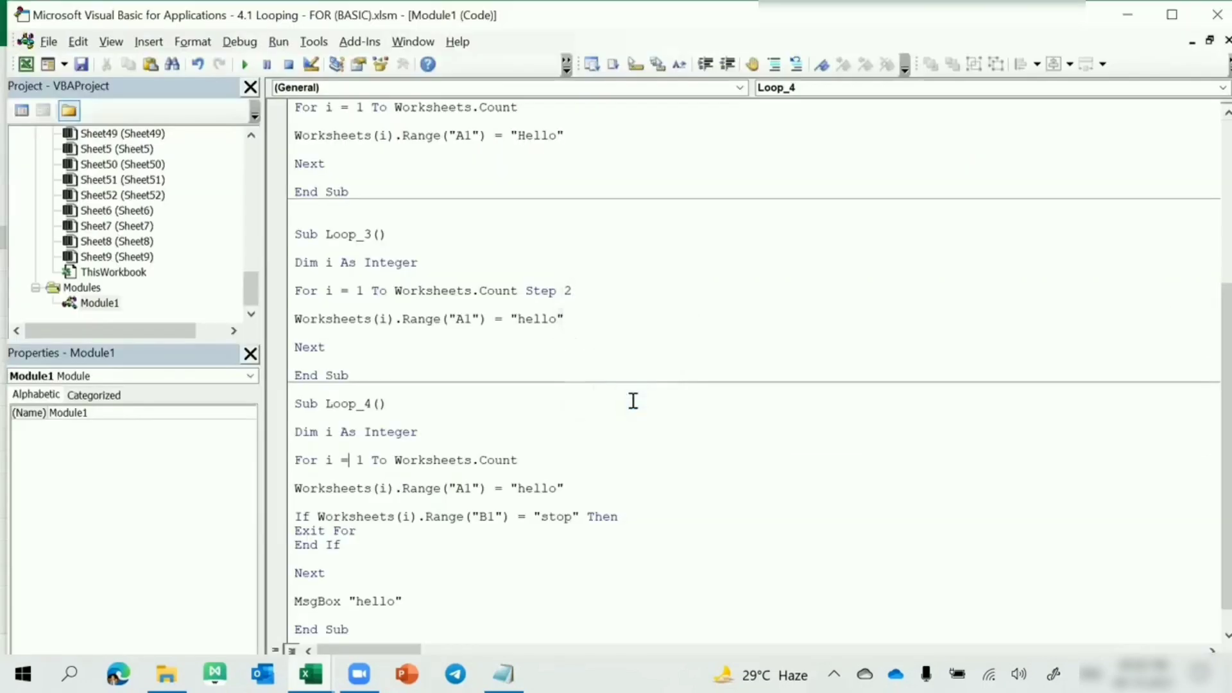
key("alt+F11")
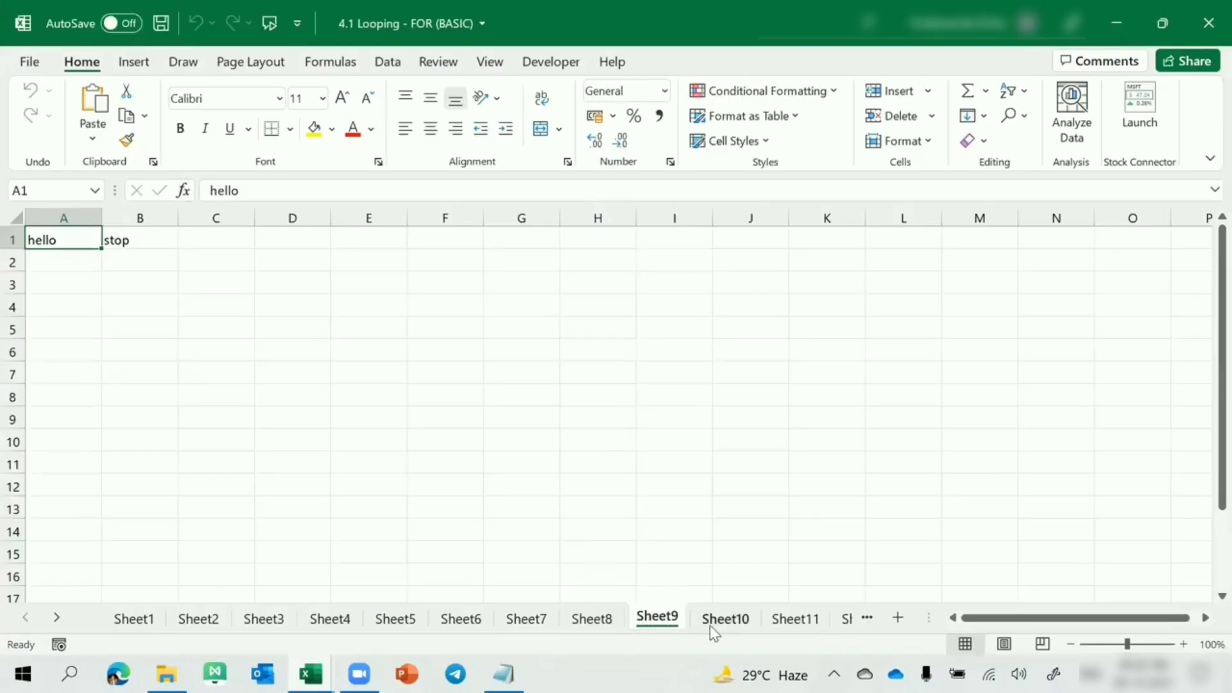
left_click(727, 622)
left_click(783, 619)
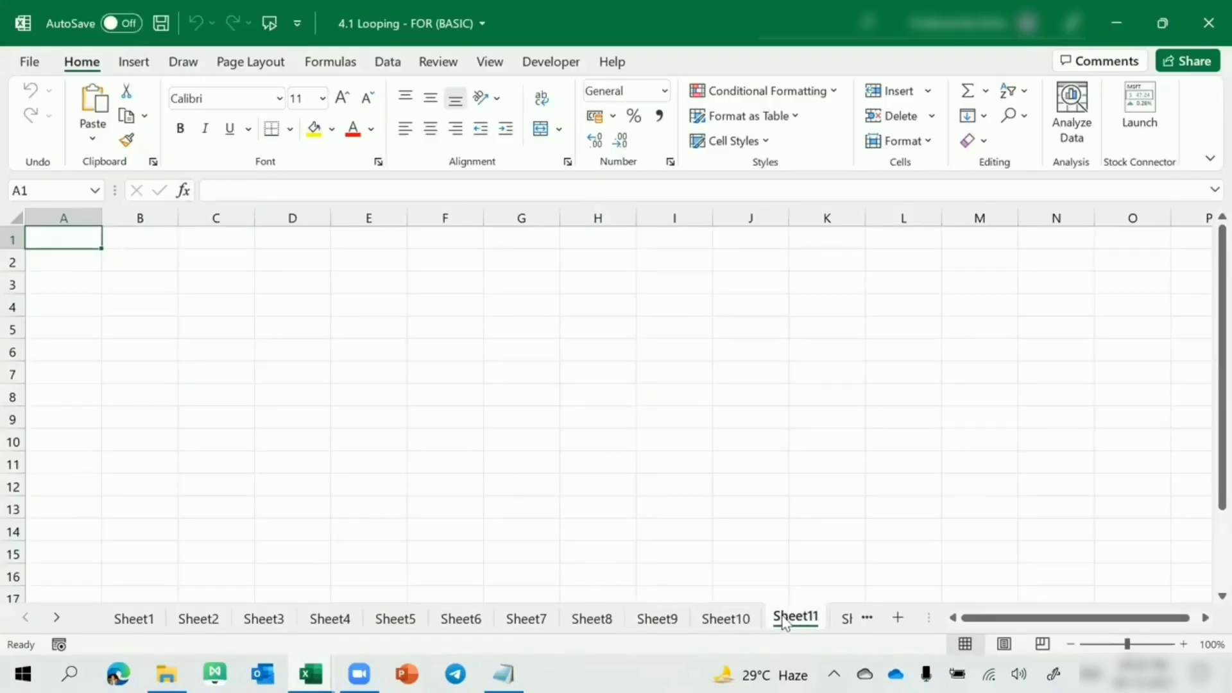
key("alt+F11")
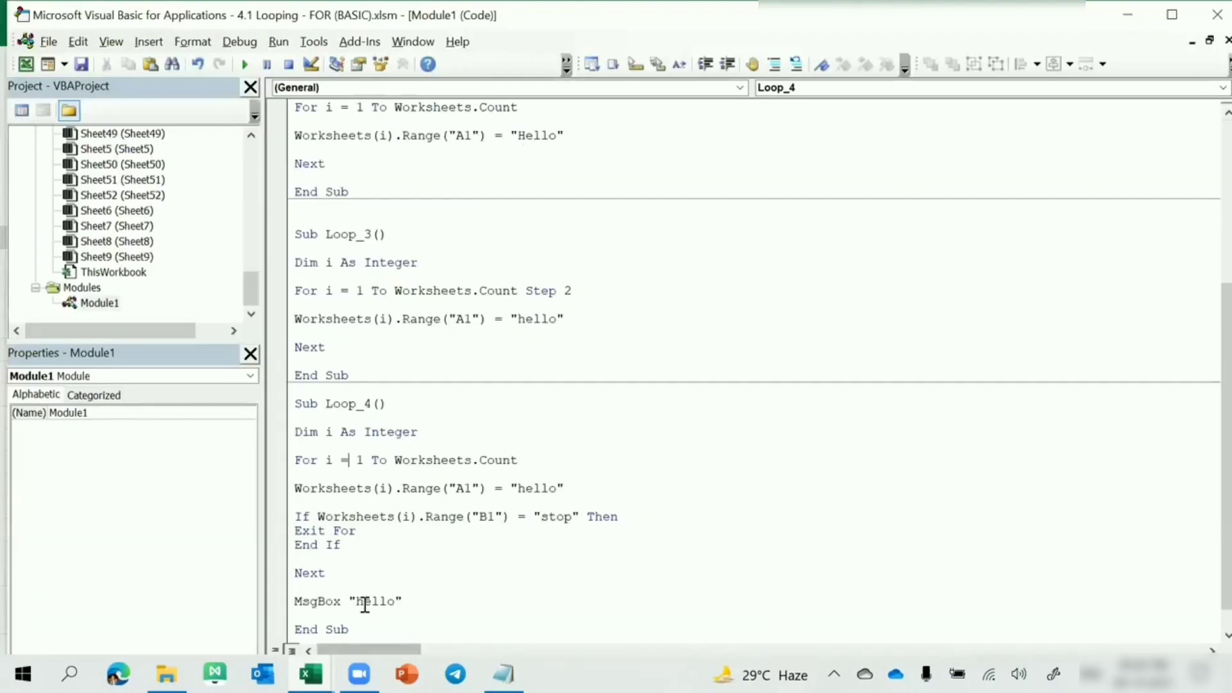
Change the MsgBox text from hello to hi and Exit For to Exit Sub.
double_click(363, 602)
type("hi")
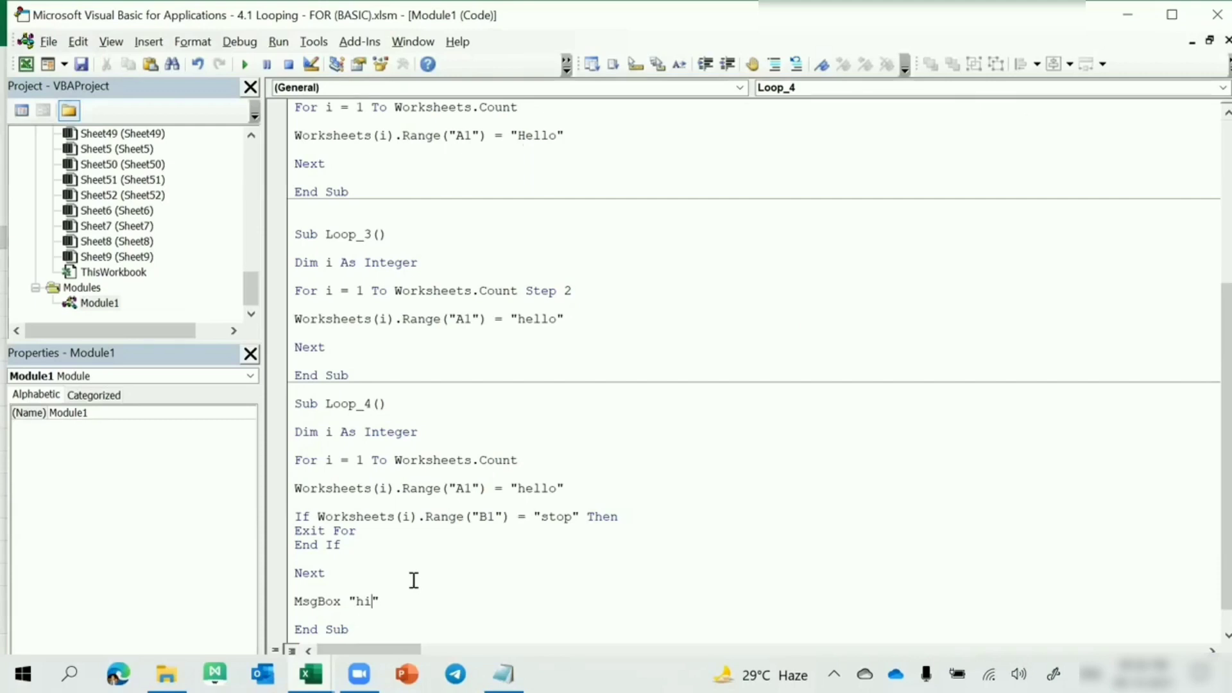
scroll(414, 581, "down", 1)
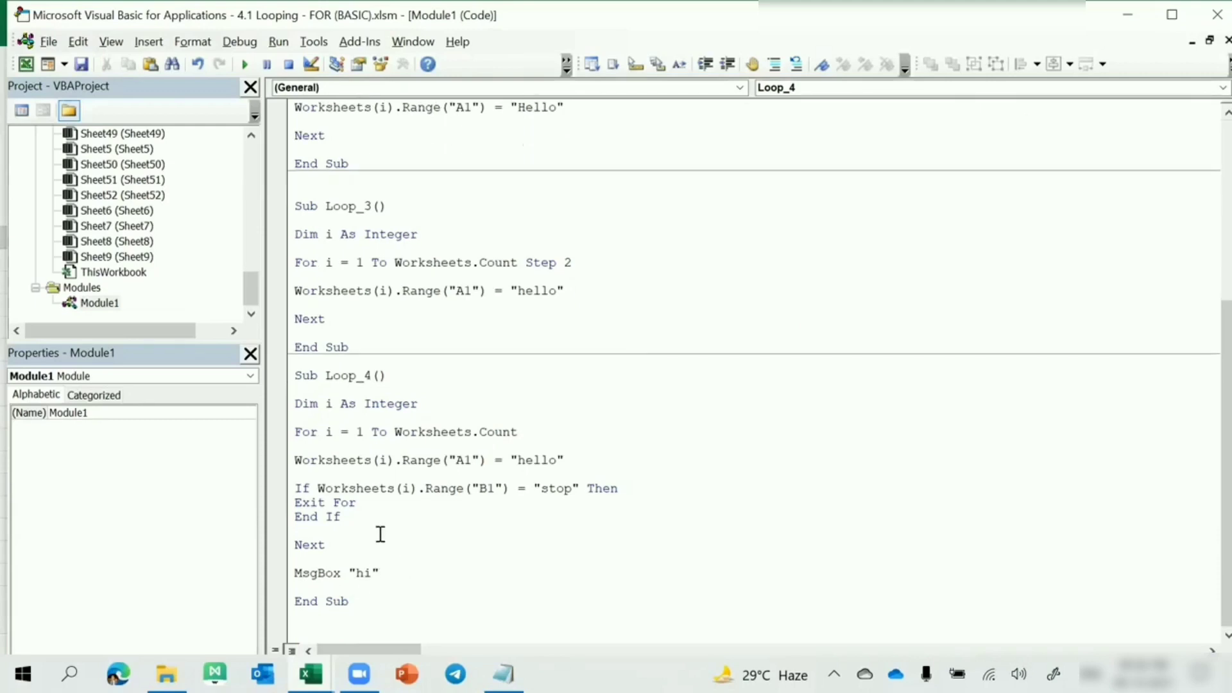
double_click(344, 503)
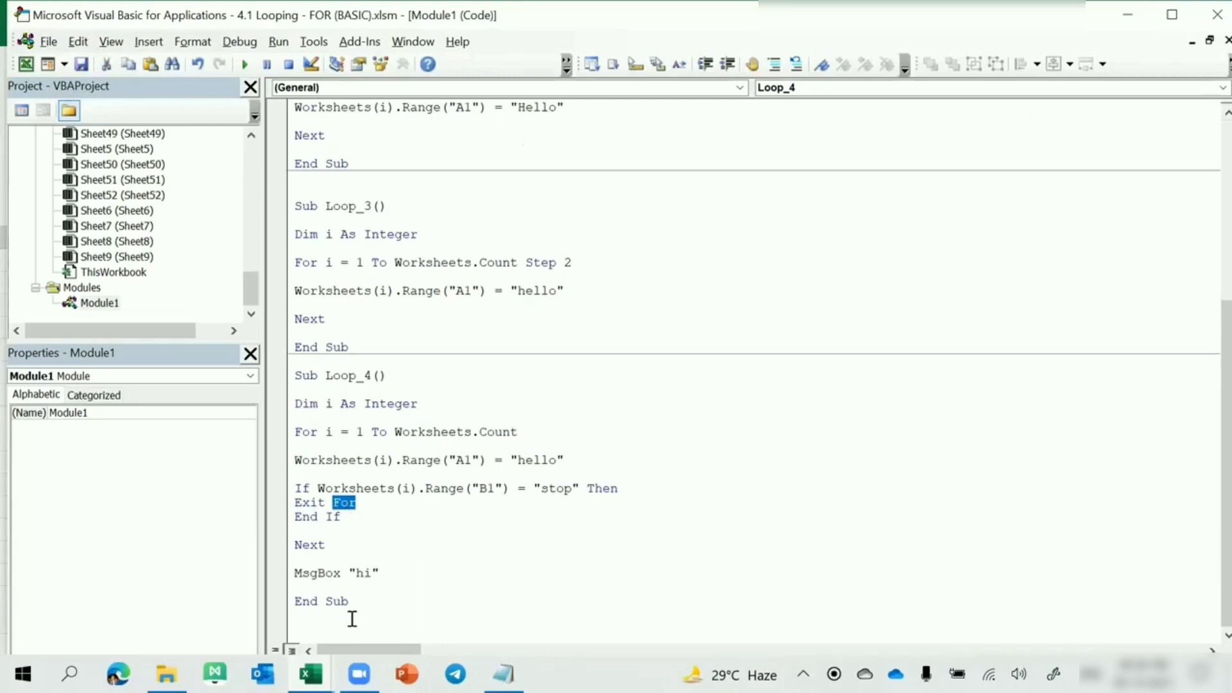
type("su")
type("b")
left_click(438, 563)
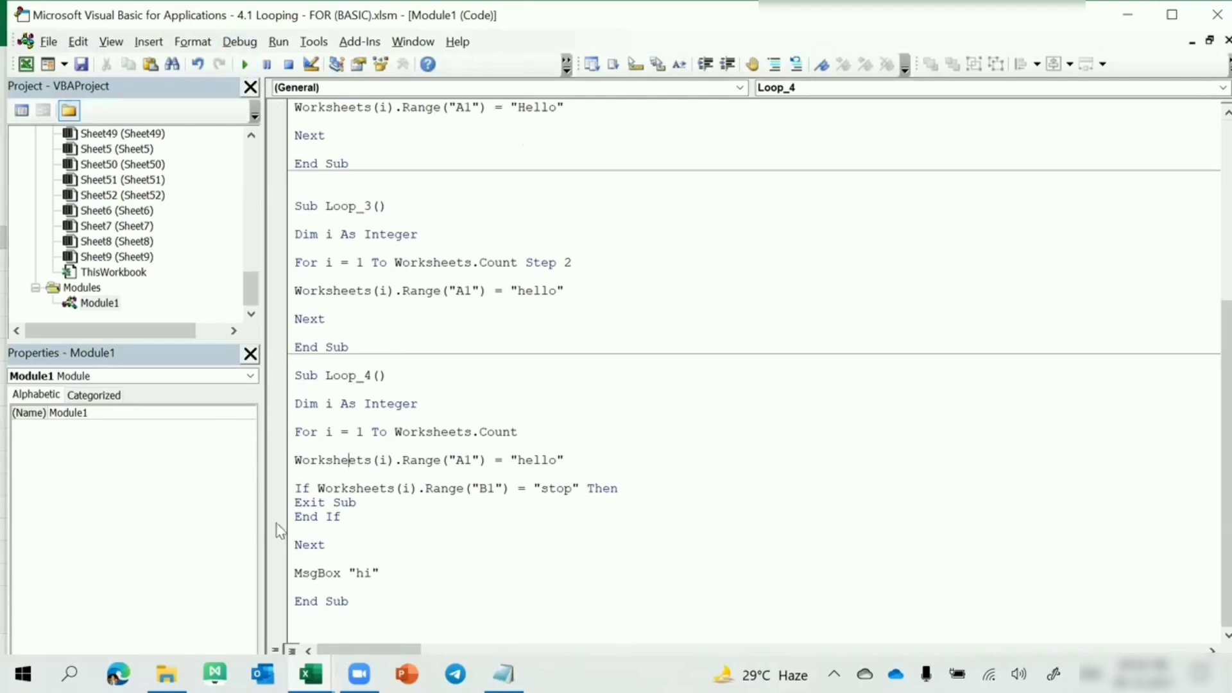
In Loop_4, change Exit Sub to Exit For so a stop in B1 only ends the loop.
left_click_drag(294, 507, 385, 577)
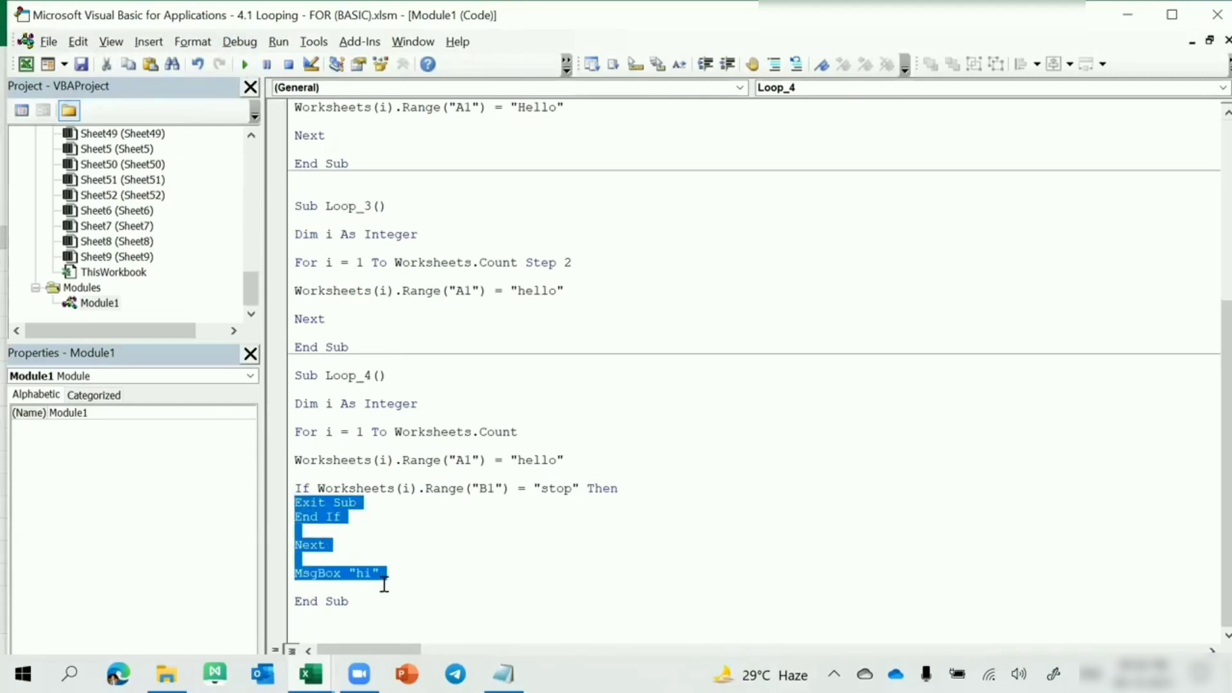
left_click(444, 532)
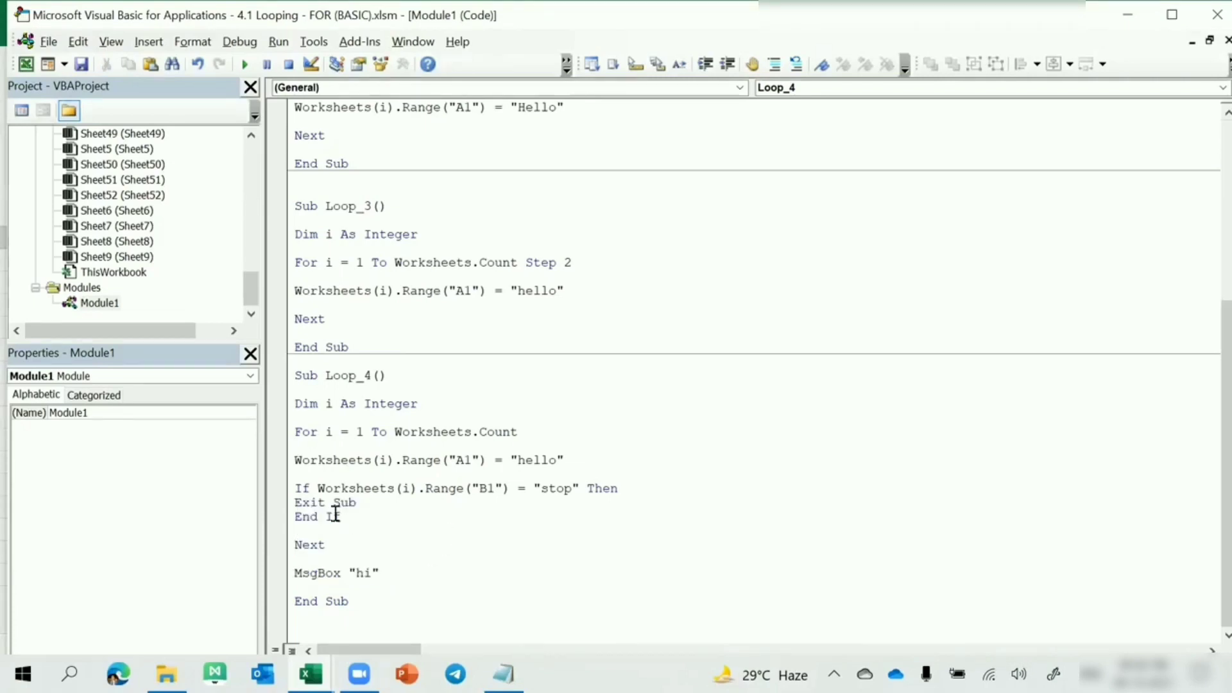
double_click(344, 502)
type("for")
Delete the MsgBox "hi" line and switch back to the Excel workbook.
left_click(286, 493)
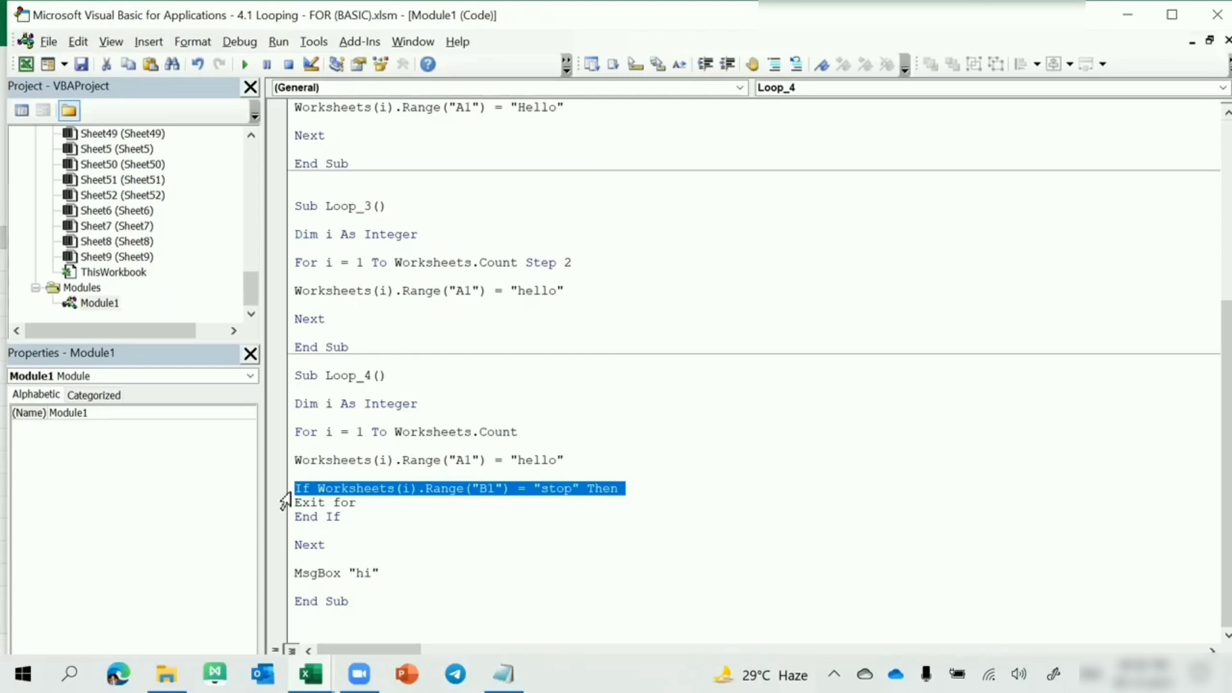
left_click(285, 574)
key("Delete")
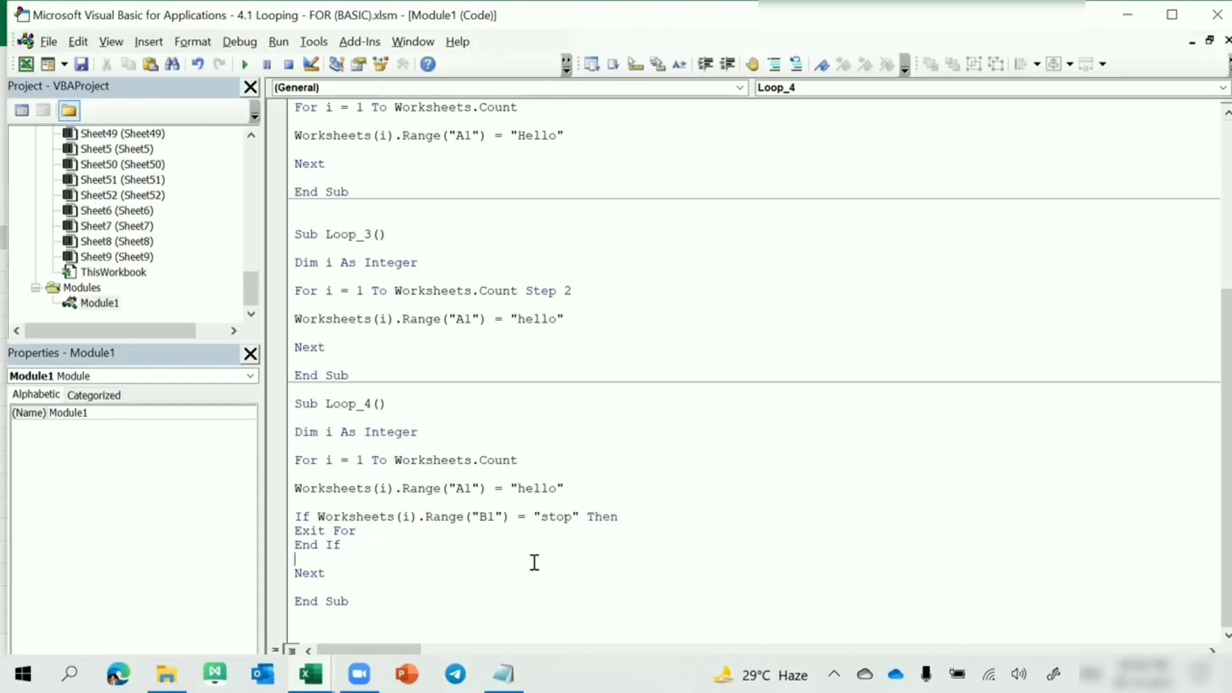
key("alt+F11")
left_click(358, 344)
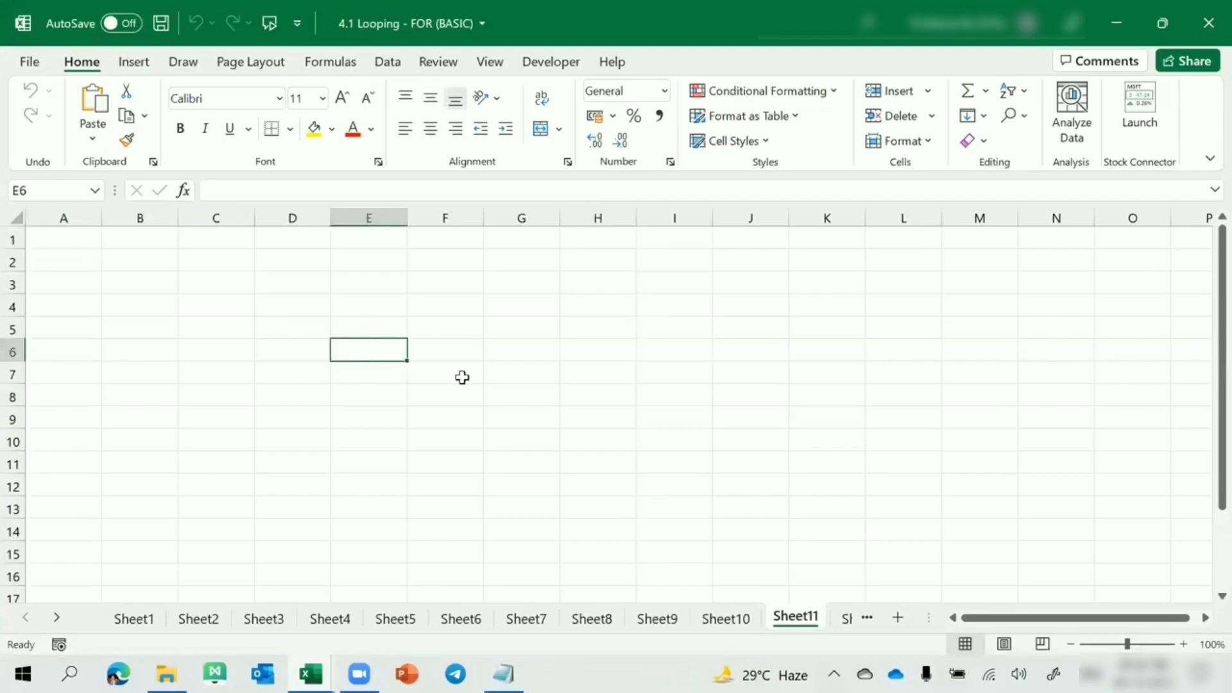
Move to the blank Book1 workbook, select A1:A10, and bring up its VBA editor.
key("alt+F11")
key("alt+Tab")
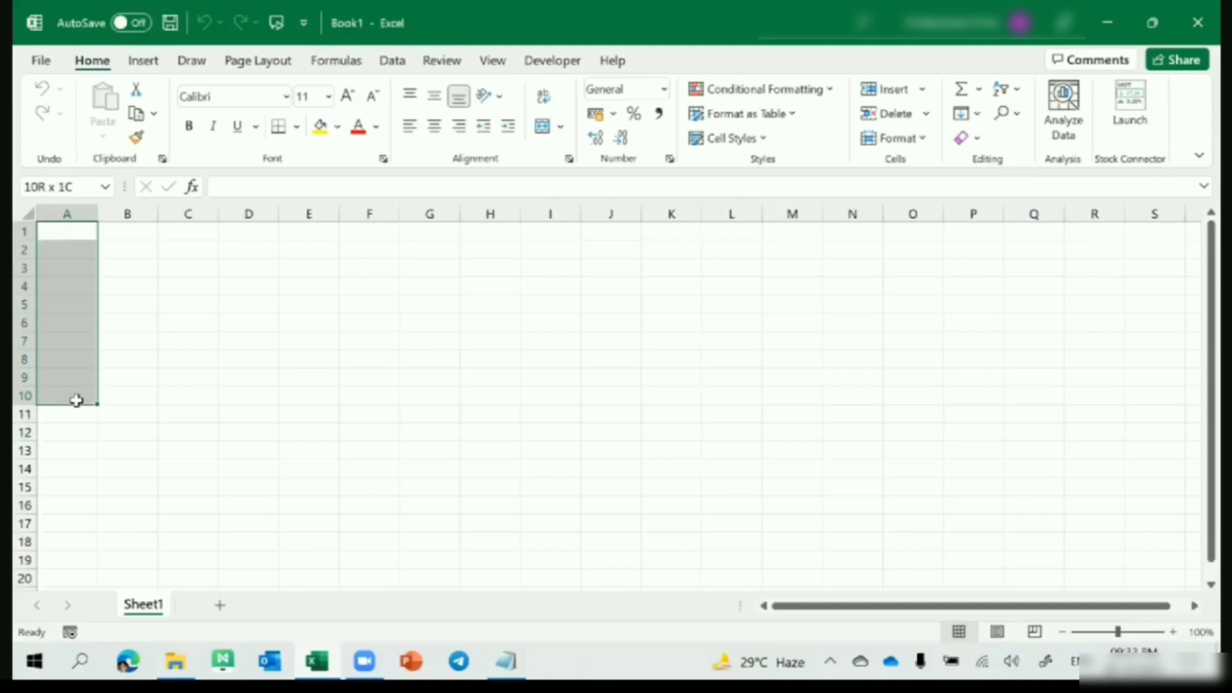
left_click(65, 230)
left_click_drag(55, 381, 64, 405)
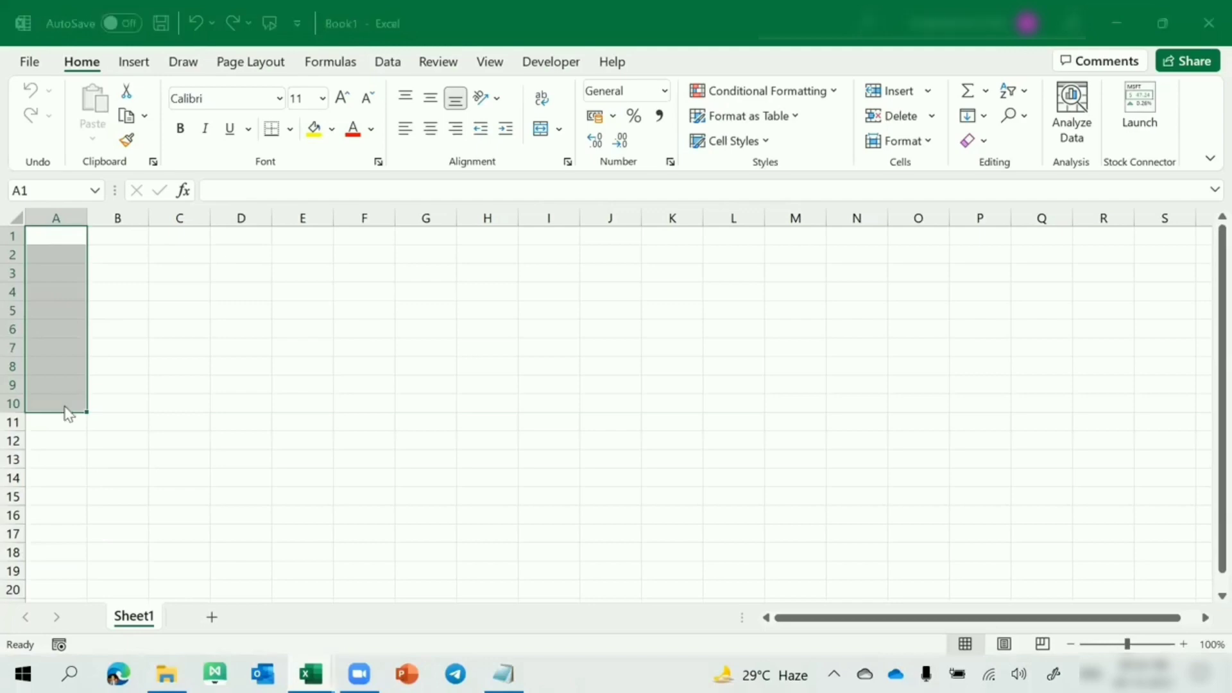
key("alt+F11")
left_click(106, 181)
Insert a module with Sub PopulateSerialNumber() declaring Dim x As Integer.
key("alt+i")
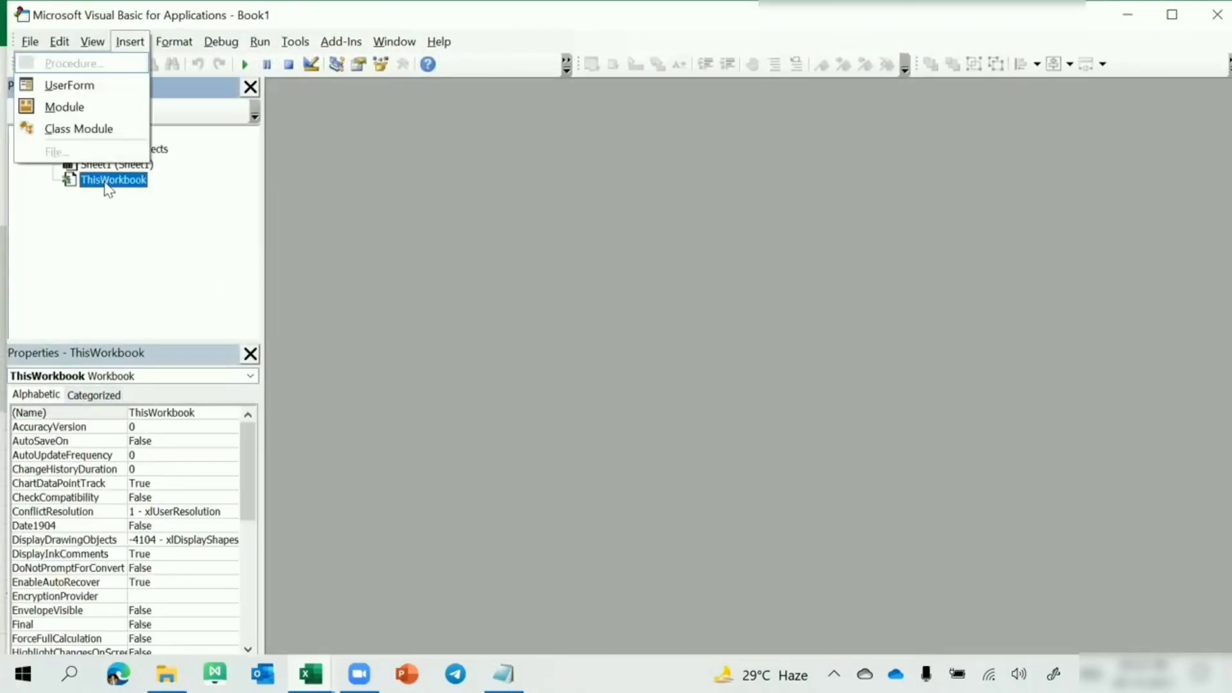
type("m")
type("Sub PopulateSerailNumber")
key("Return")
key("Return")
key("Return")
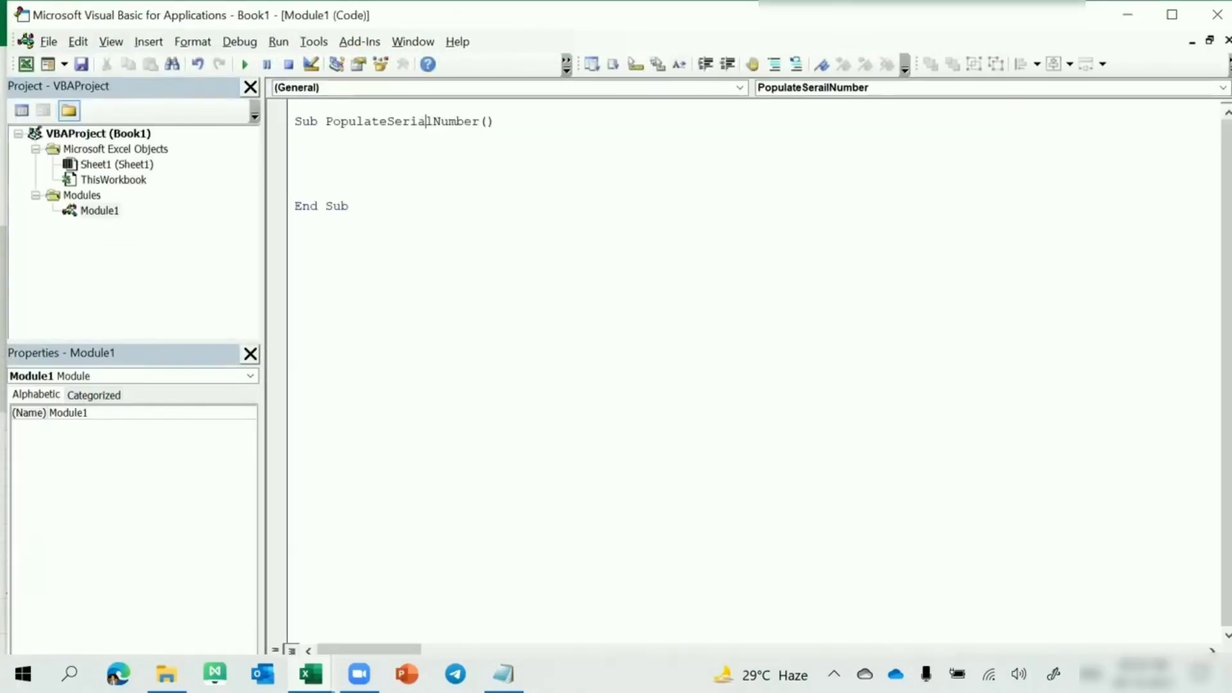
left_click(350, 148)
type("d")
type("im ")
type(" as int")
key("Tab")
key("Return")
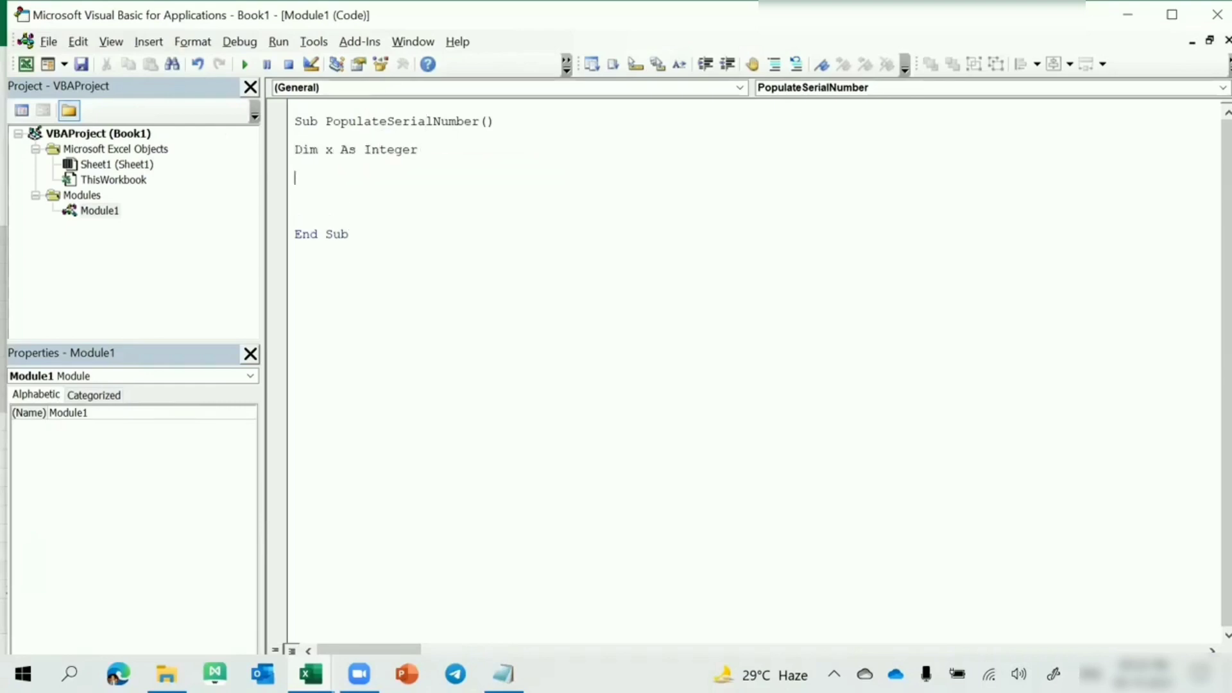
Look at cell A1 in the Excel worksheet, then return to the code editor.
key("alt+F11")
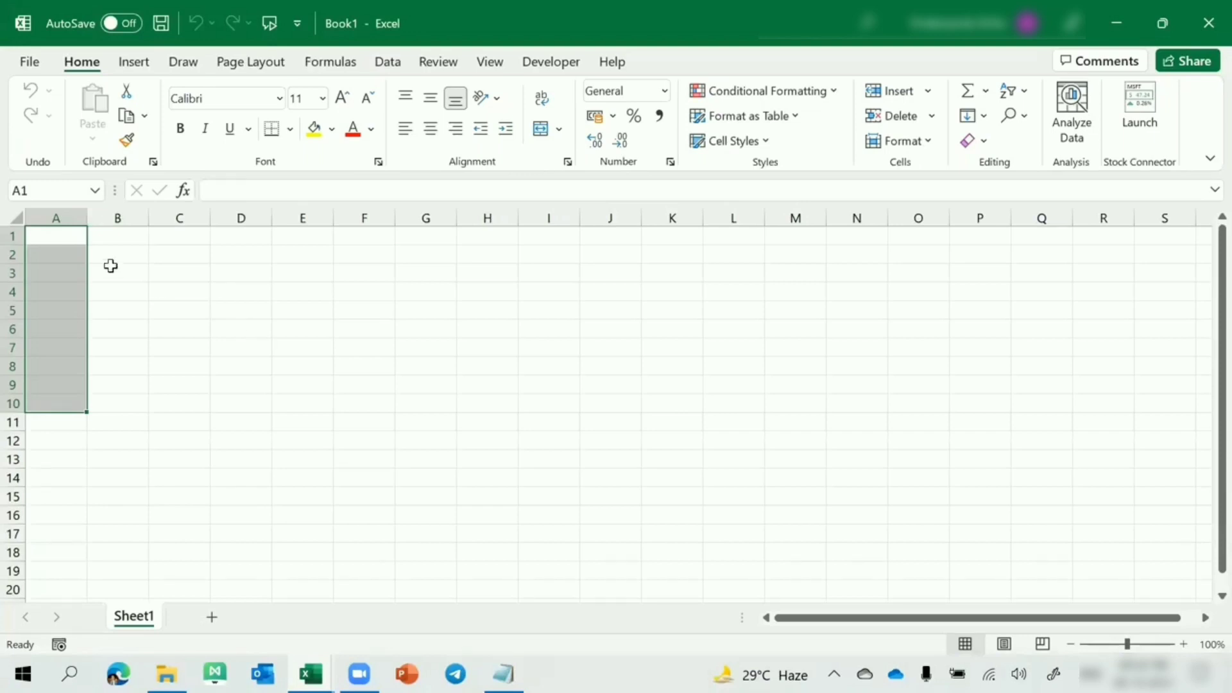
left_click(68, 233)
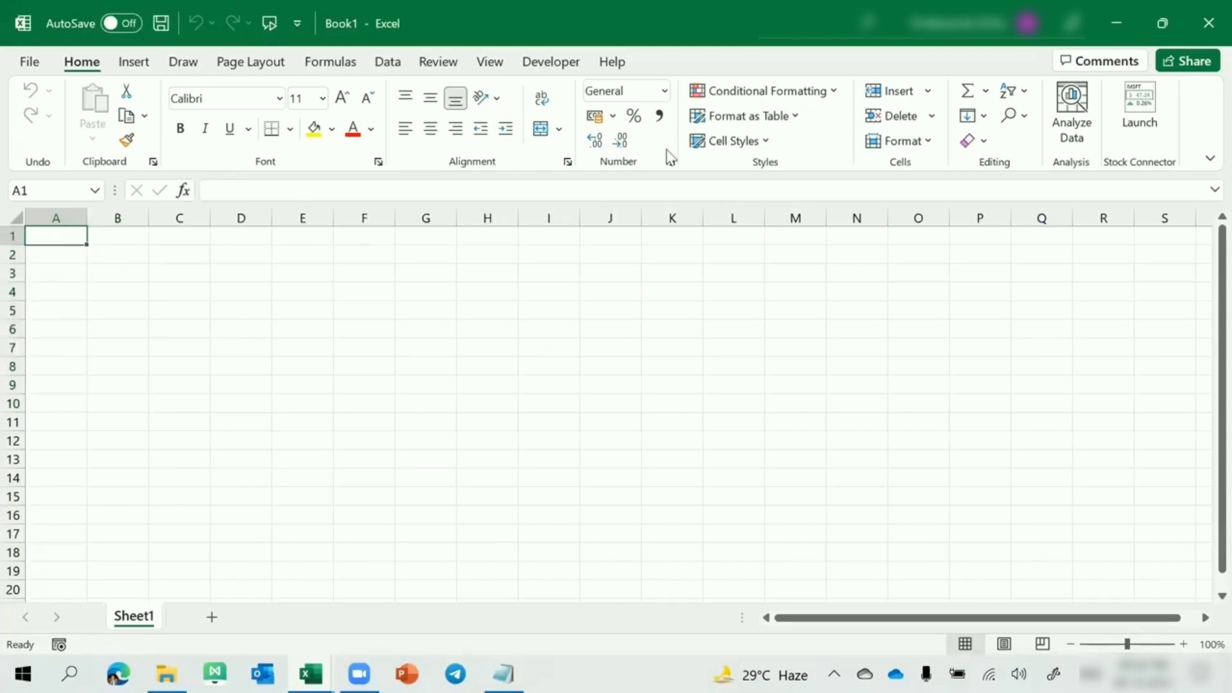
left_click(85, 231)
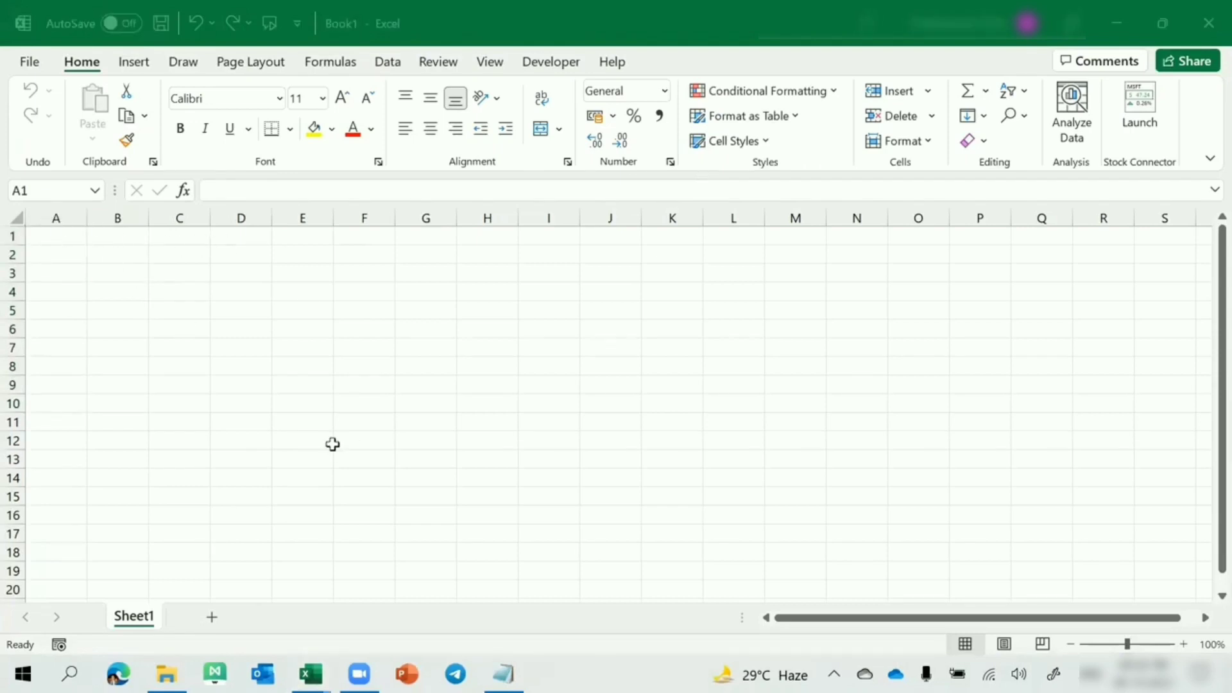
key("alt+F11")
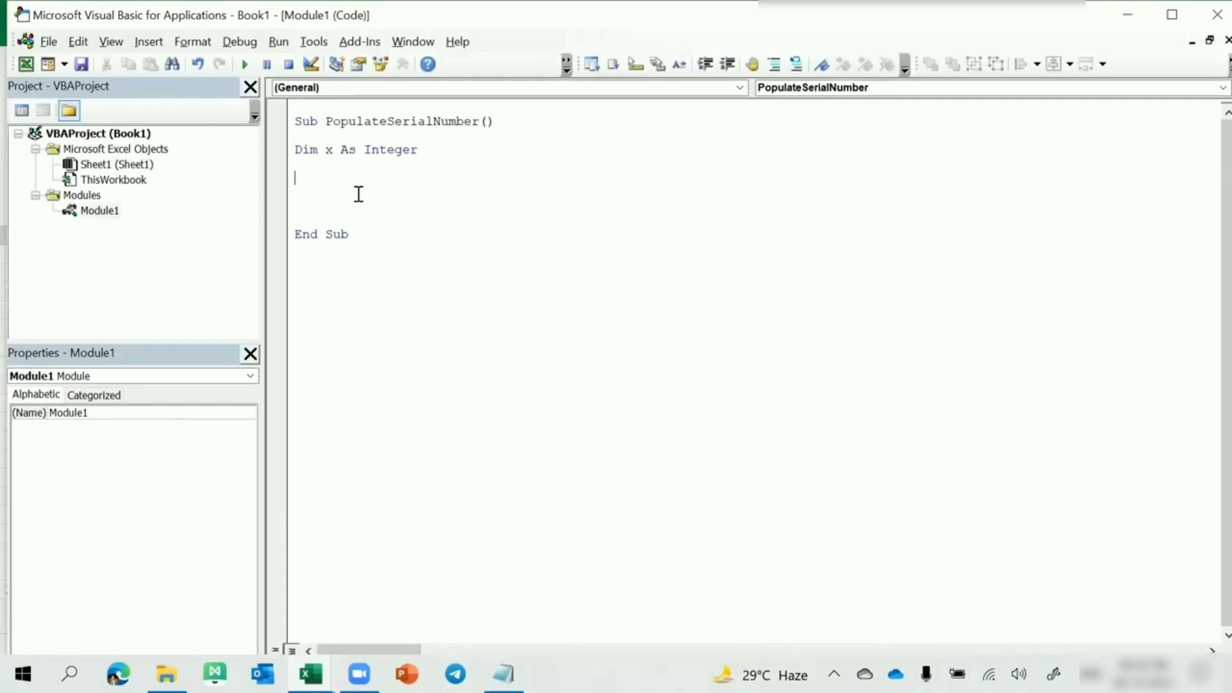
Write three lines setting Cells(1,1)=1, Cells(2,1)=2 and Cells(3,1)=3.
type("cells")
type("(1")
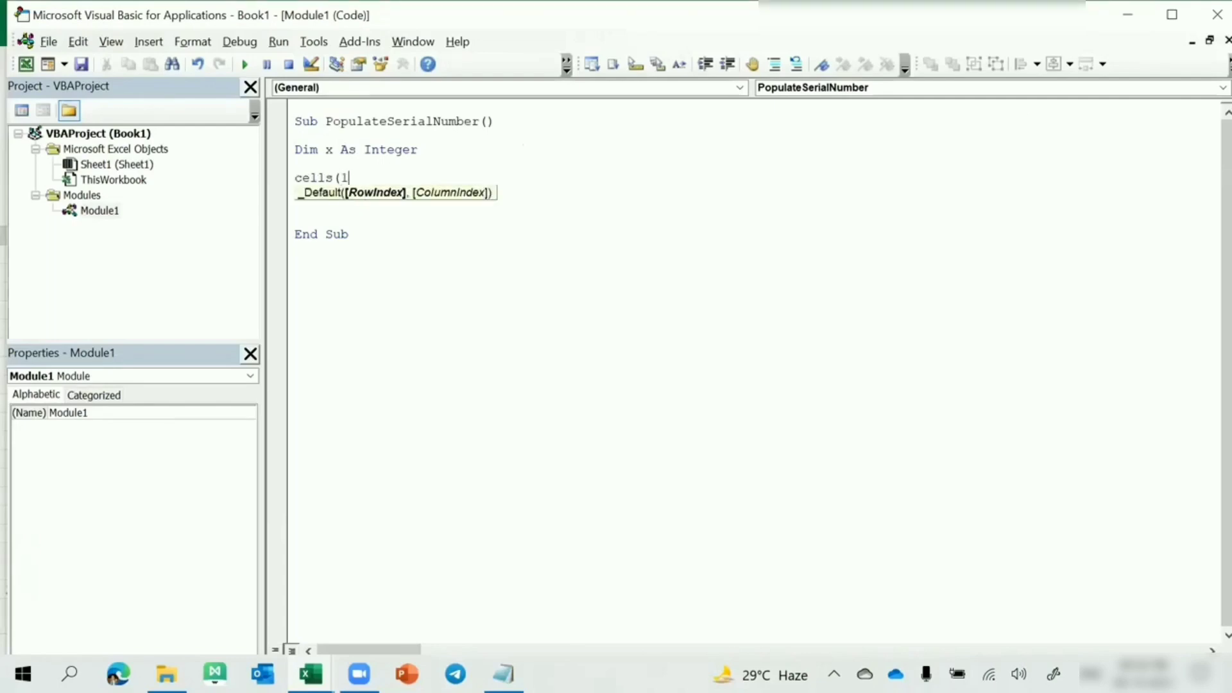
type(",1)=")
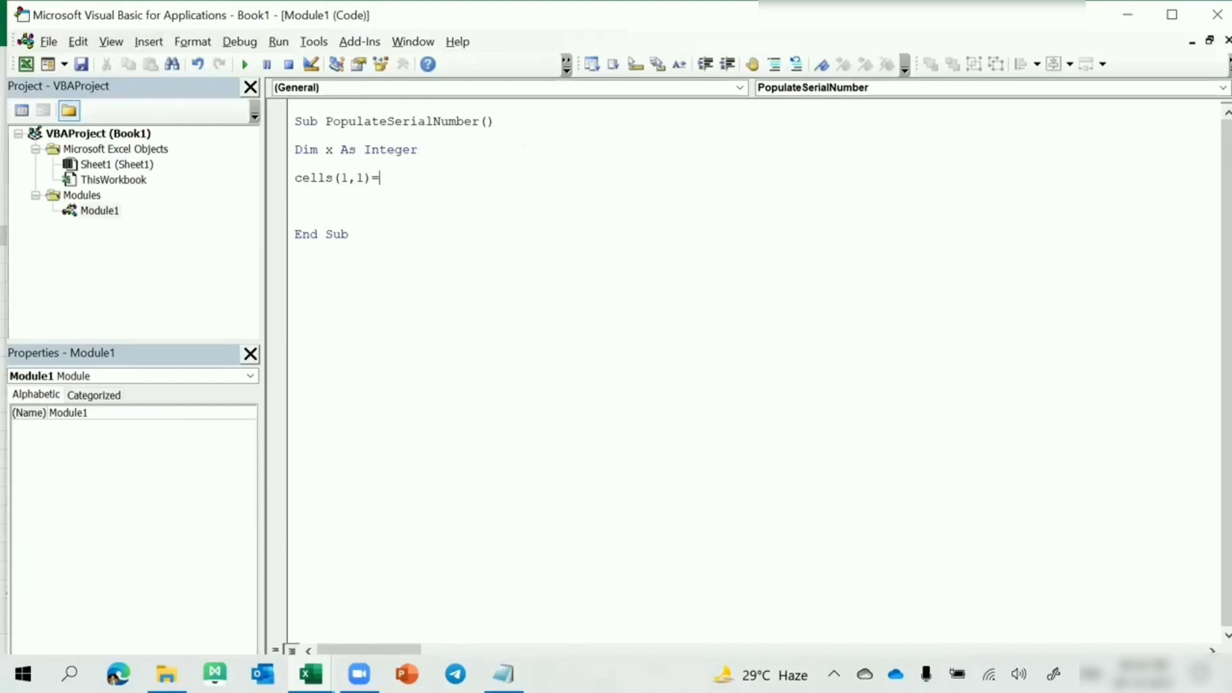
type("1")
key("Return")
type("ce")
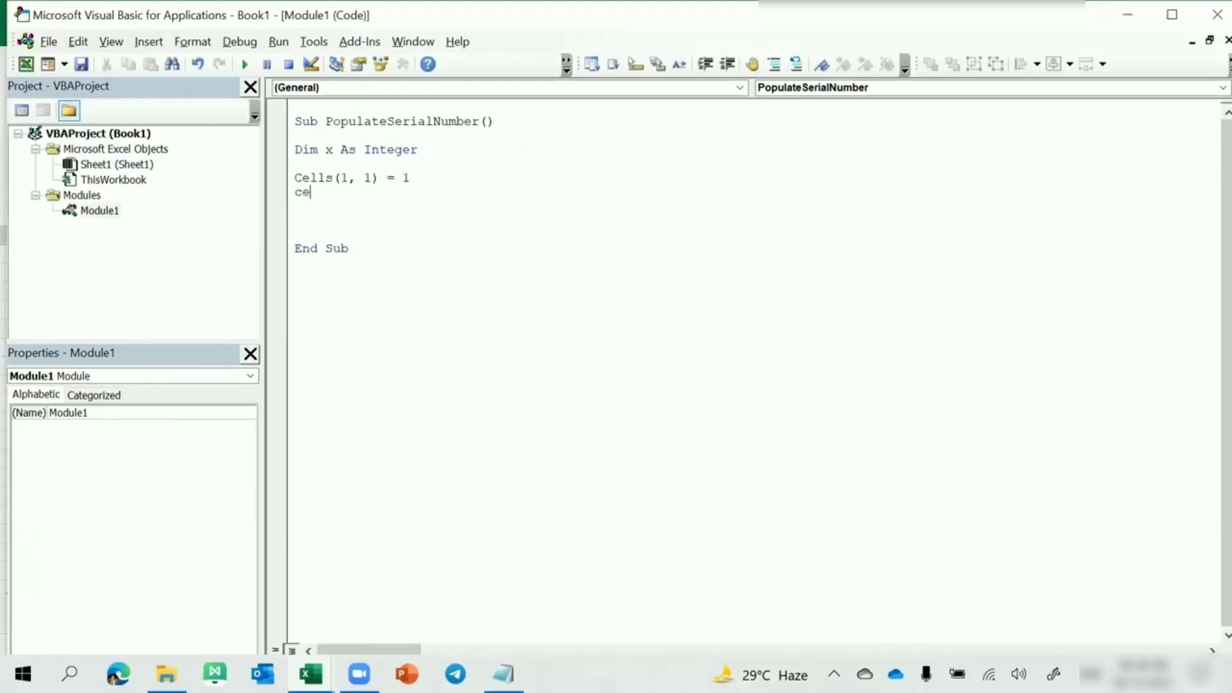
type("lls(")
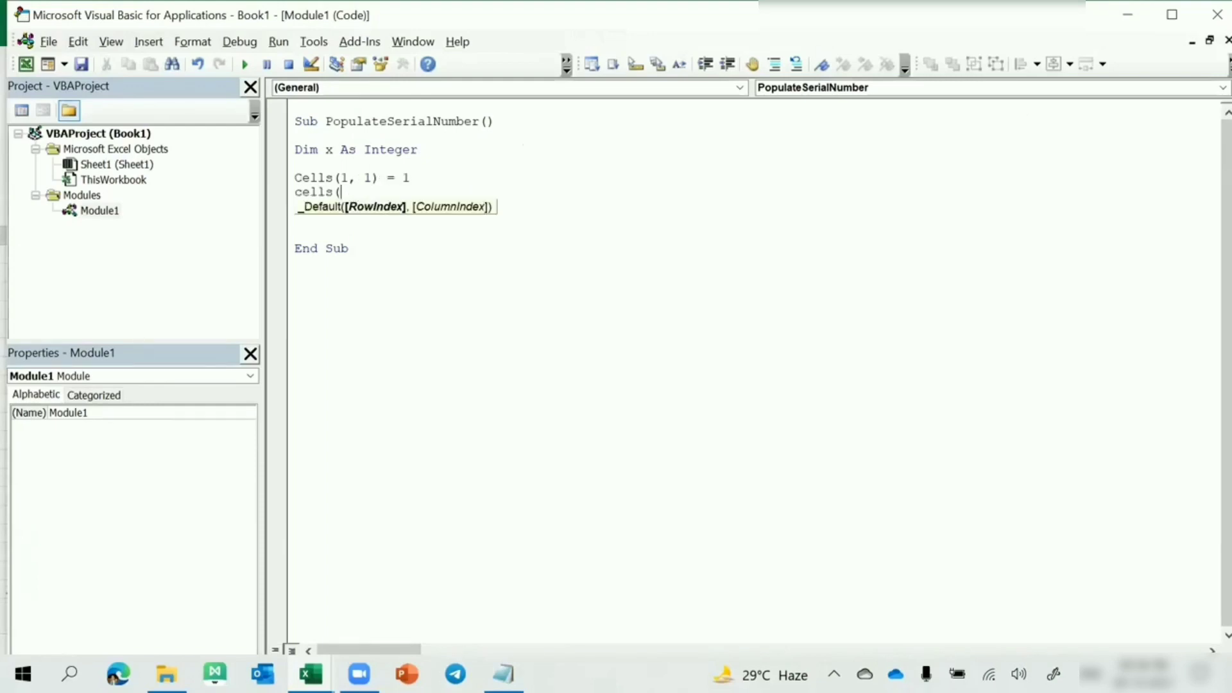
type("2,1)=")
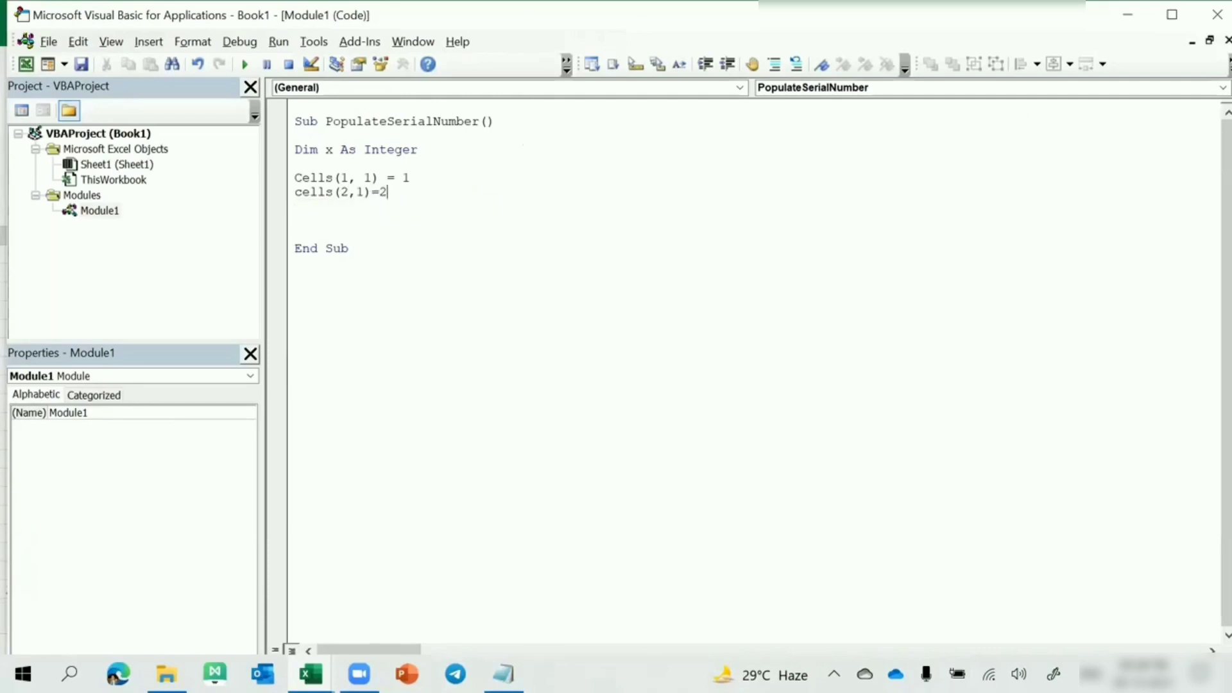
type("2")
key("Return")
type("cell")
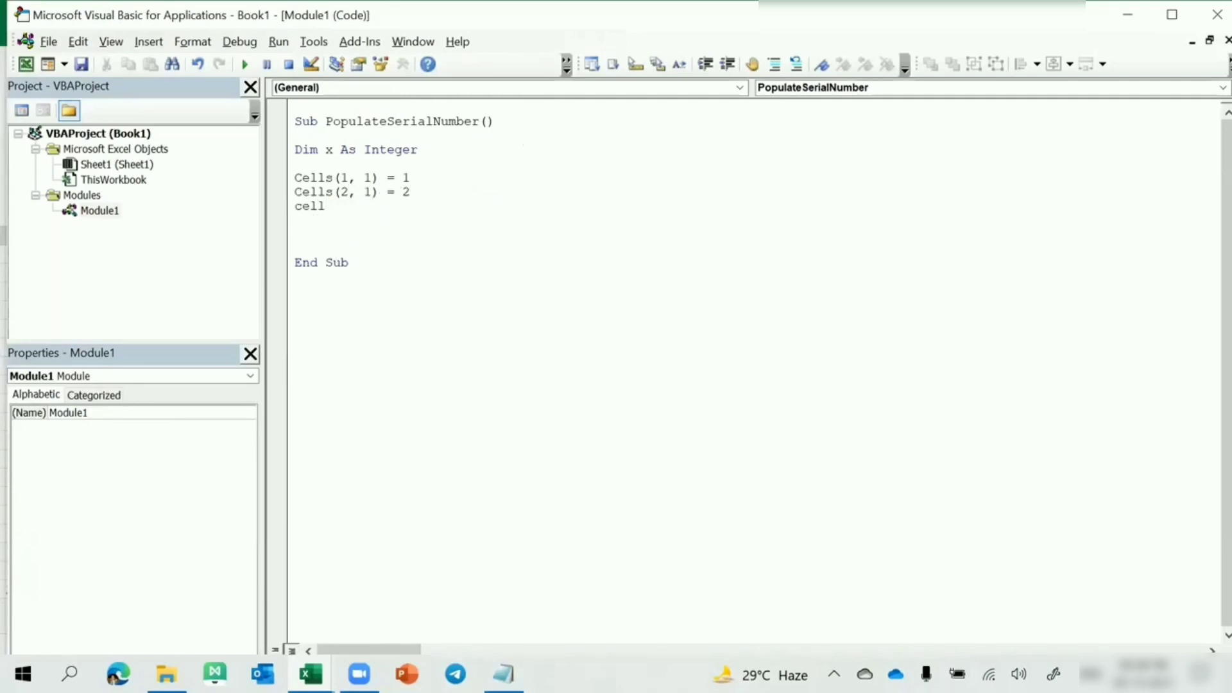
type("ls")
type("(3,1)")
type("=3")
key("Return")
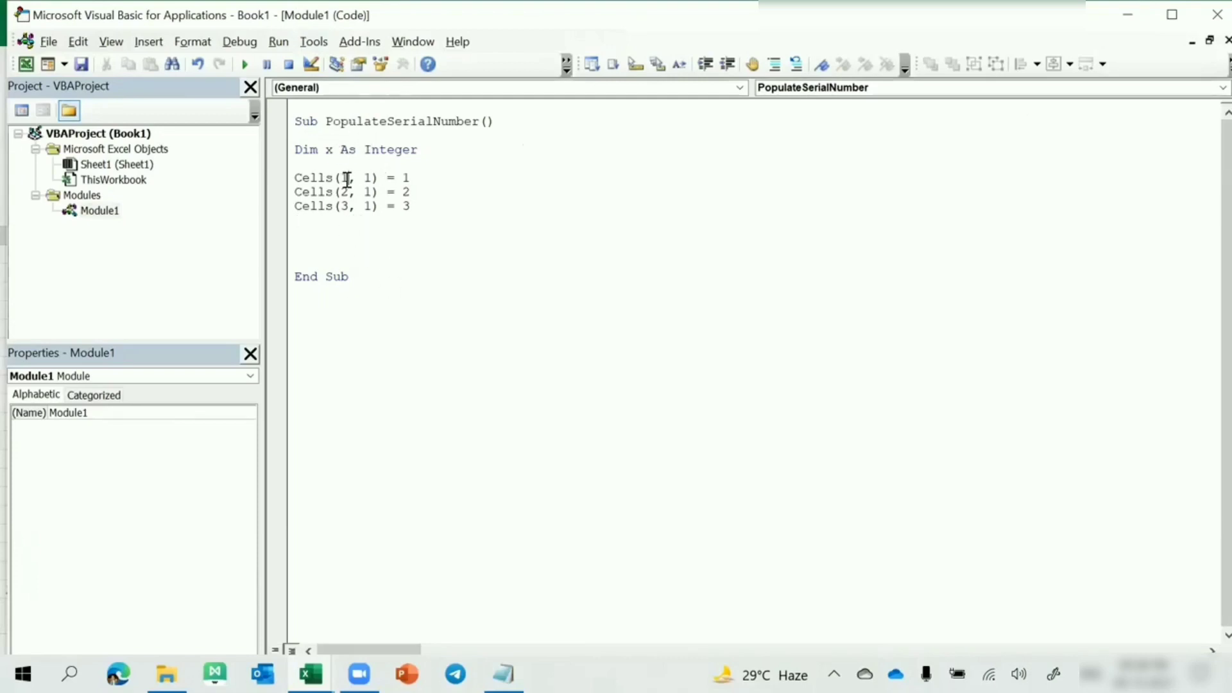
Replace those lines with a For x = 1 To 10 loop setting Cells(x, 1) = x, then Next.
left_click_drag(347, 179, 346, 207)
left_click(410, 179)
key("Return")
key("Return")
type("for")
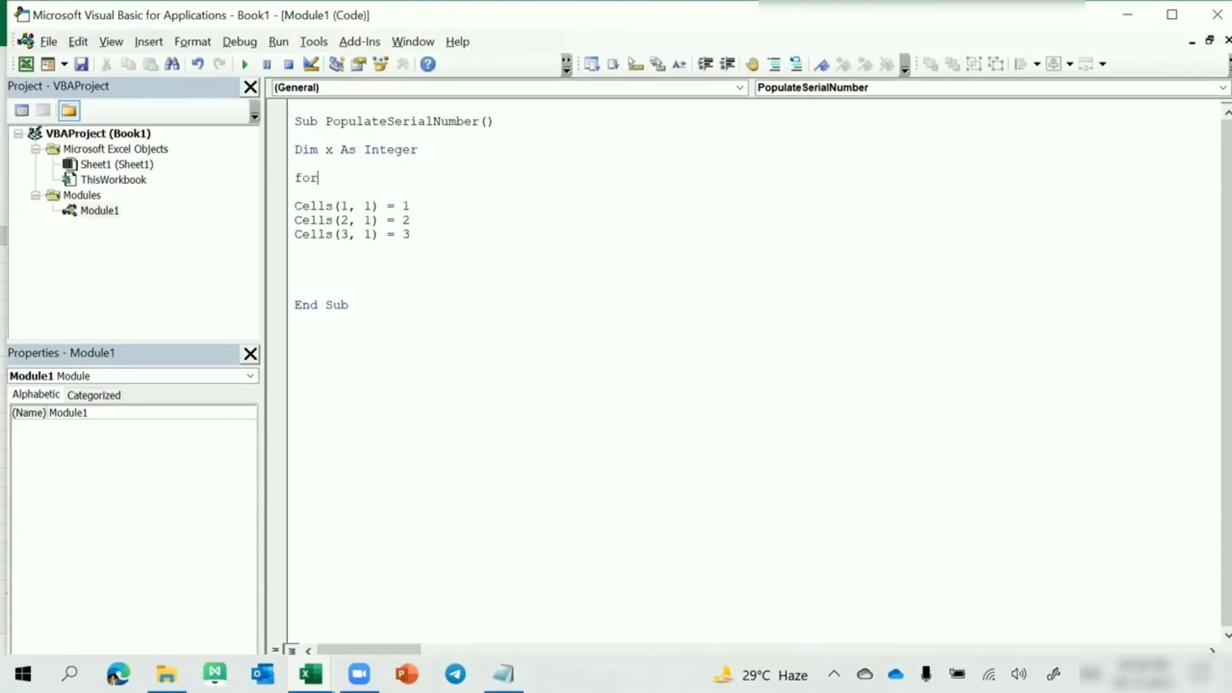
type(" x = 1 to")
type(" 10")
double_click(344, 205)
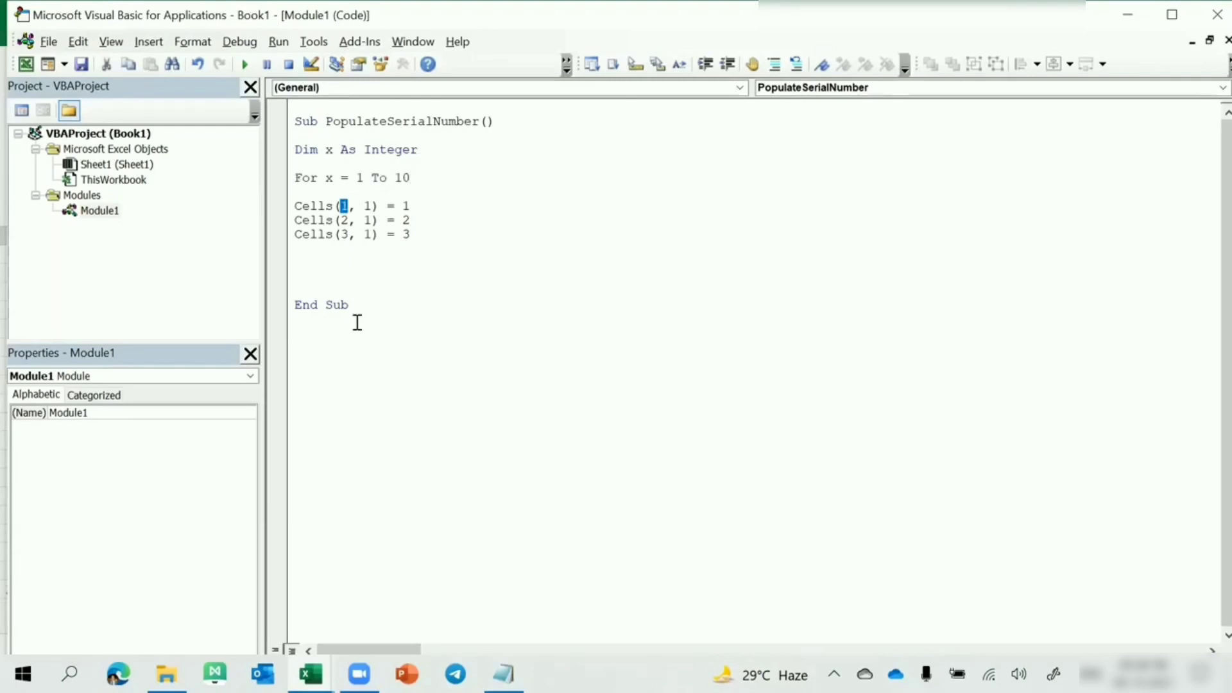
type("x")
double_click(405, 205)
type("x")
left_click_drag(422, 237, 292, 219)
key("Return")
key("Return")
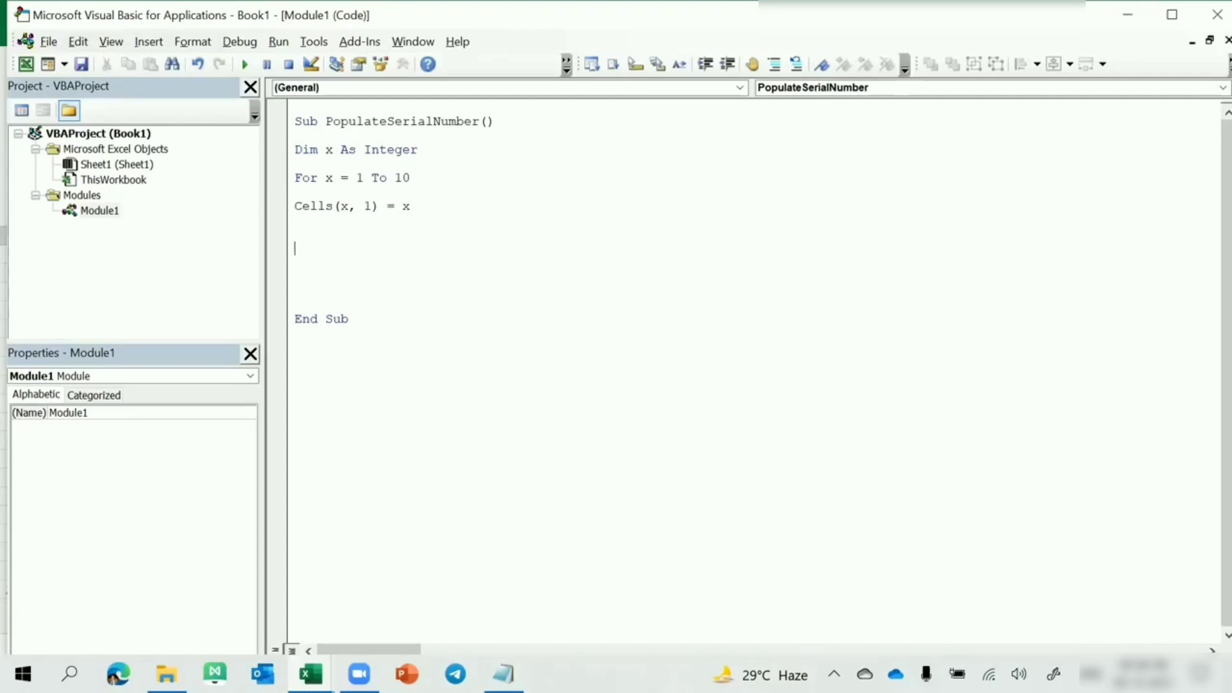
type("Next")
Step through PopulateSerialNumber with F8 to fill A1:A10 with 1–10, then reset and view the sheet.
key("super+Down")
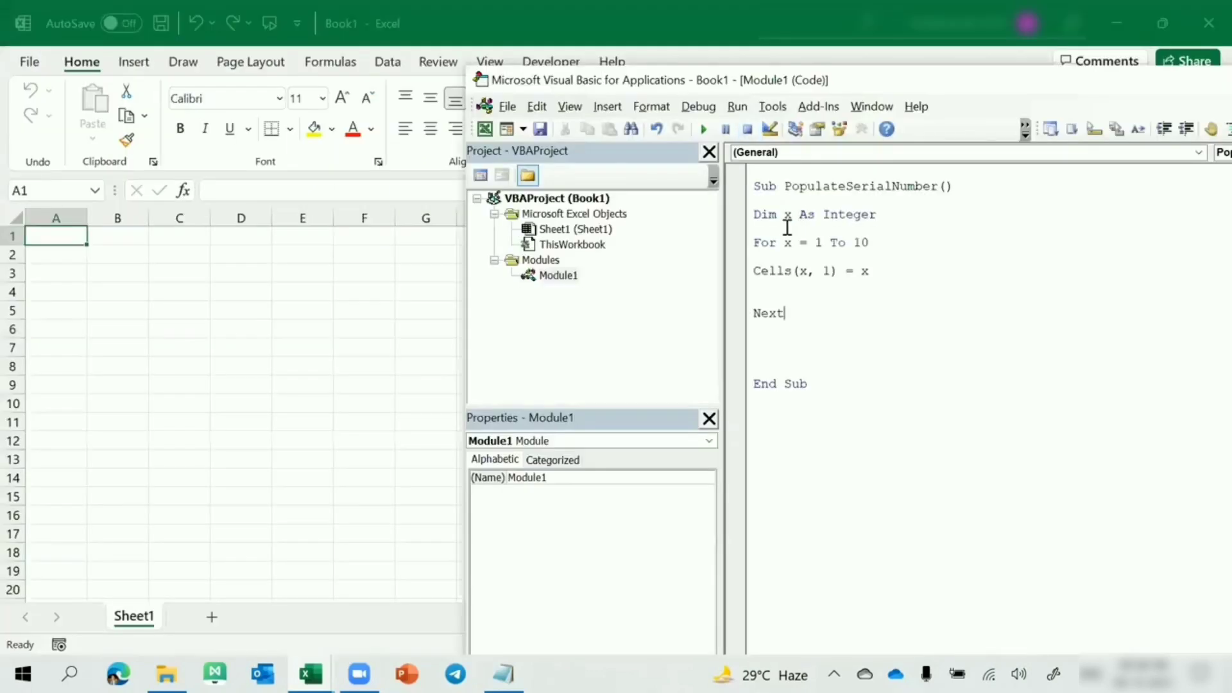
left_click(787, 227)
key("F8")
key("F8")
key("F8")
key("F8")
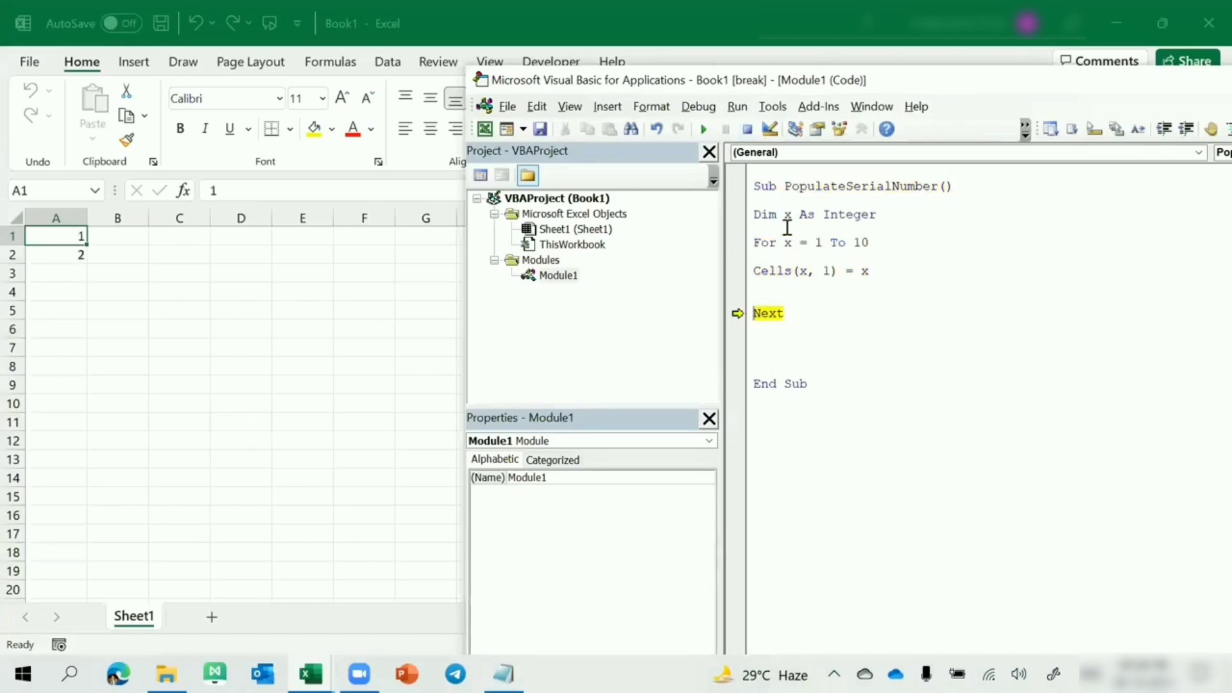
key("F8")
key("F8")
key("F8")
key("F8")
key("F8")
key("F8")
key("F8")
key("F8")
key("F8")
key("F8")
key("F8")
key("F8")
key("F8")
key("F8")
key("F8")
key("F8")
key("F8")
key("F8")
key("F8")
key("F8")
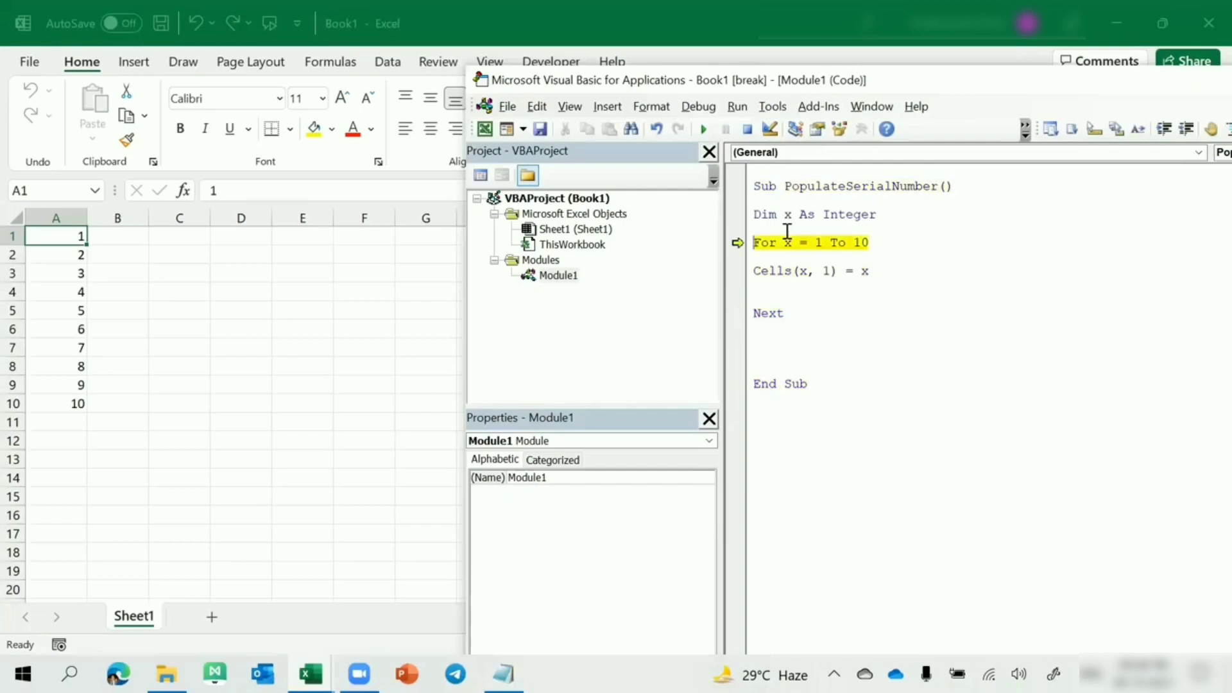
key("F8")
key("F8")
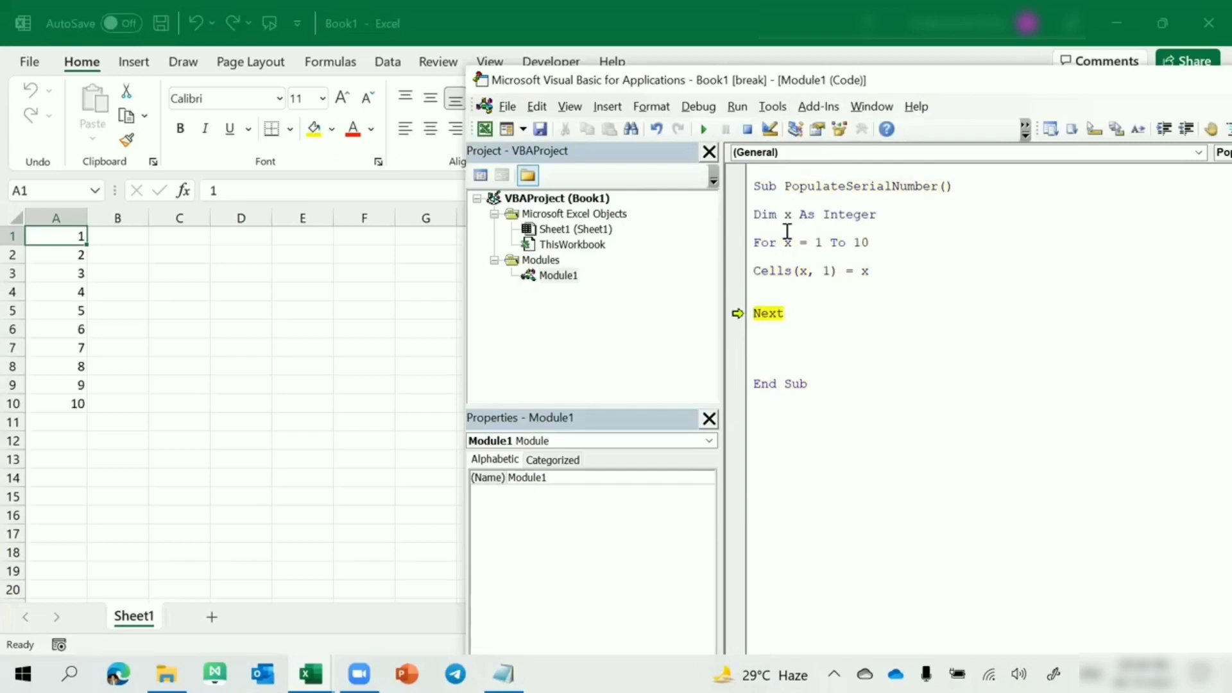
left_click(747, 129)
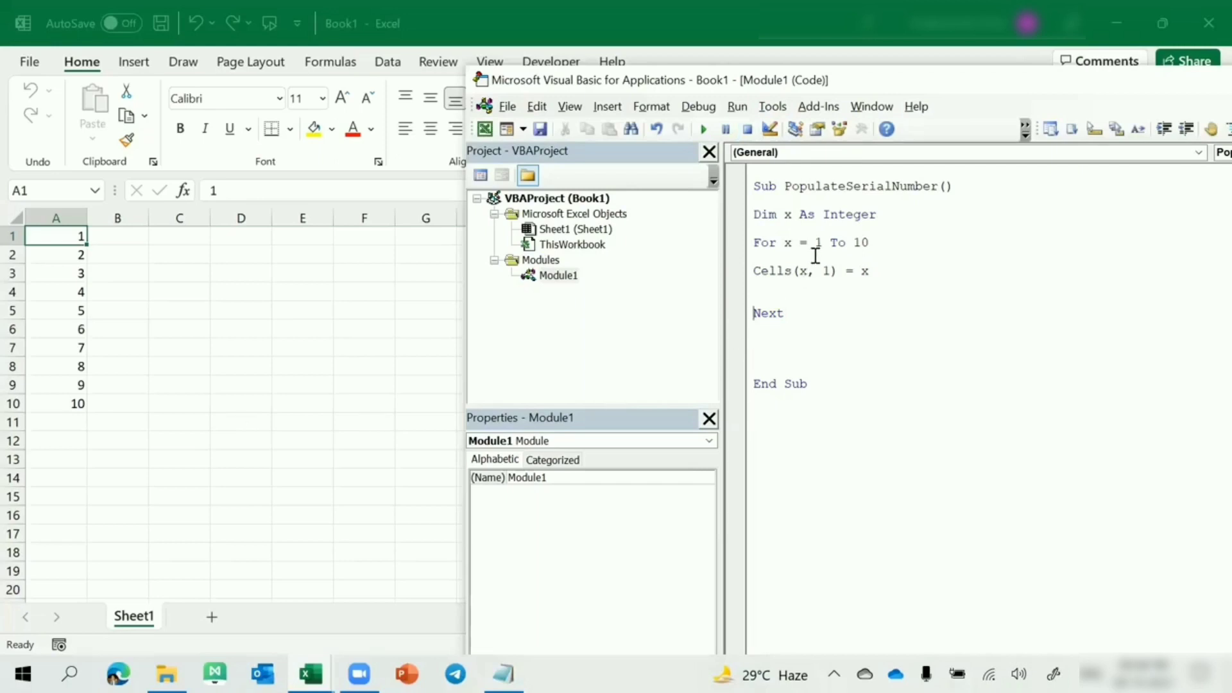
left_click(53, 211)
Clear the numbers from column A of the worksheet.
left_click(52, 210)
key("Delete")
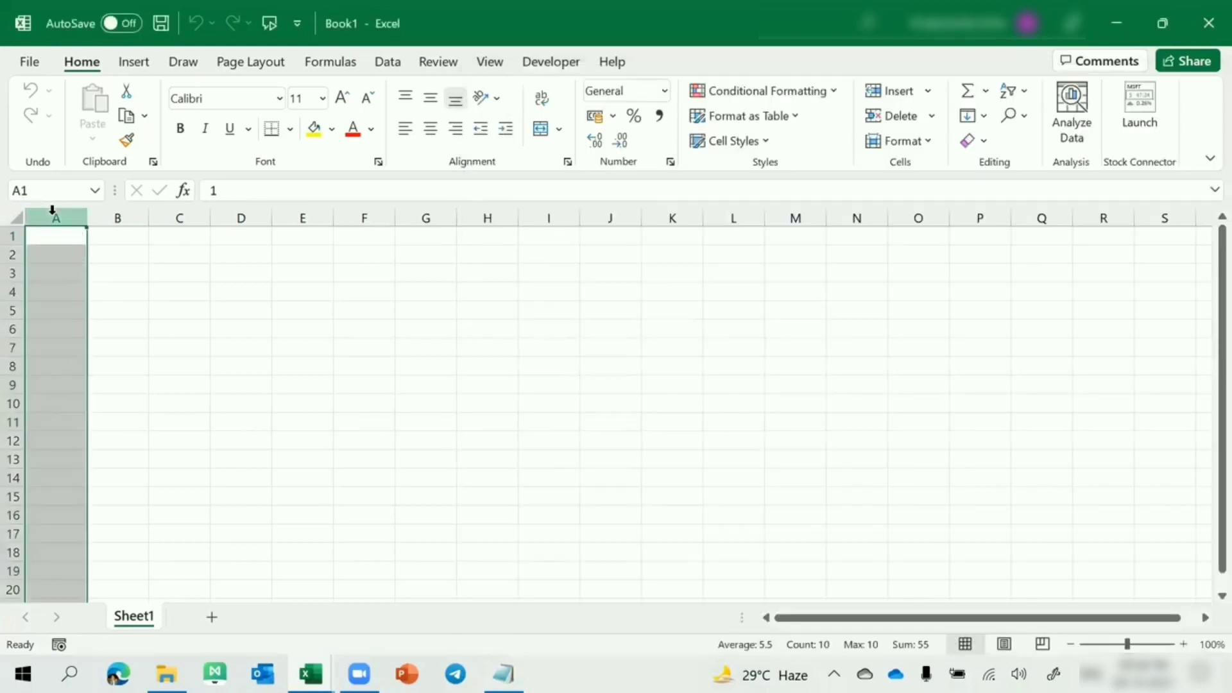
key("alt+F11")
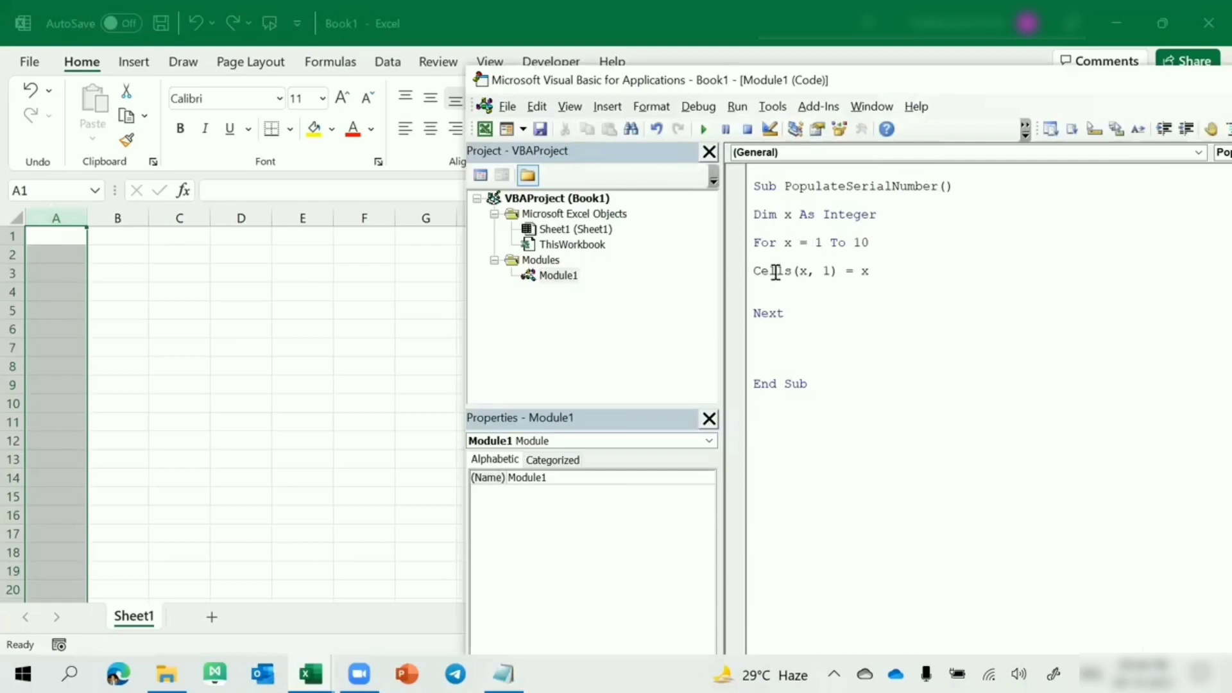
Remove the blank lines before Next and End Sub, then run the macro to refill A1:A10.
key("Delete")
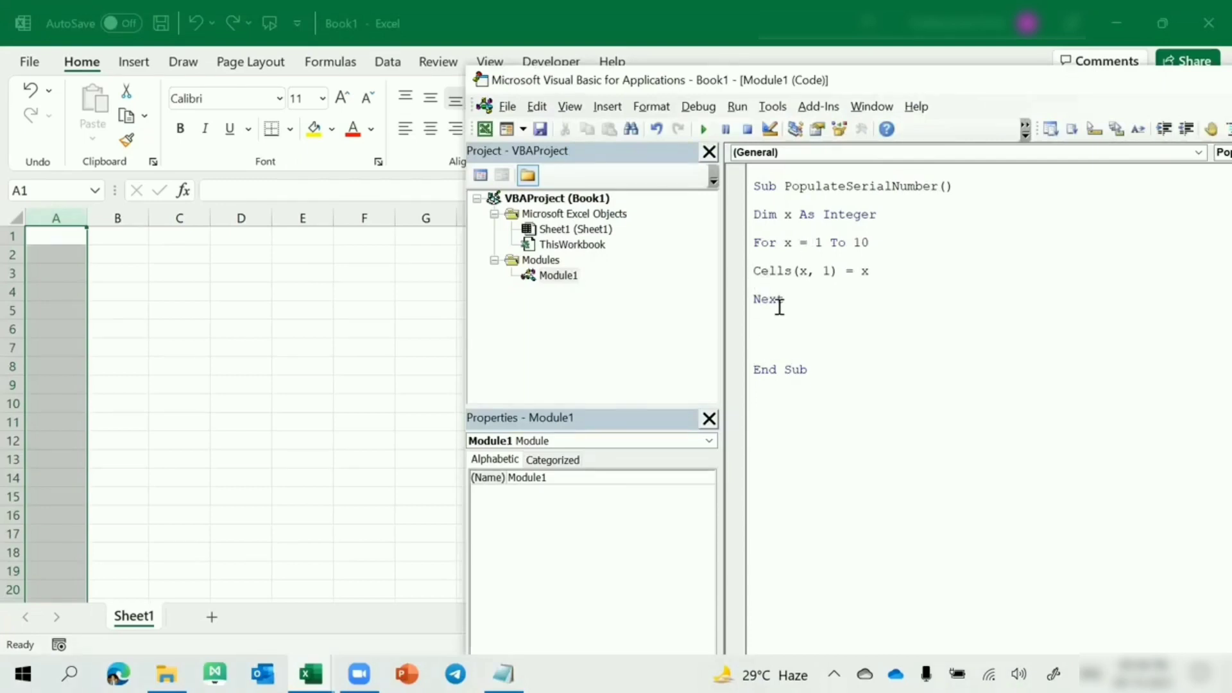
left_click(777, 306)
key("Delete")
key("Delete")
key("Delete")
key("Delete")
key("Return")
left_click(704, 129)
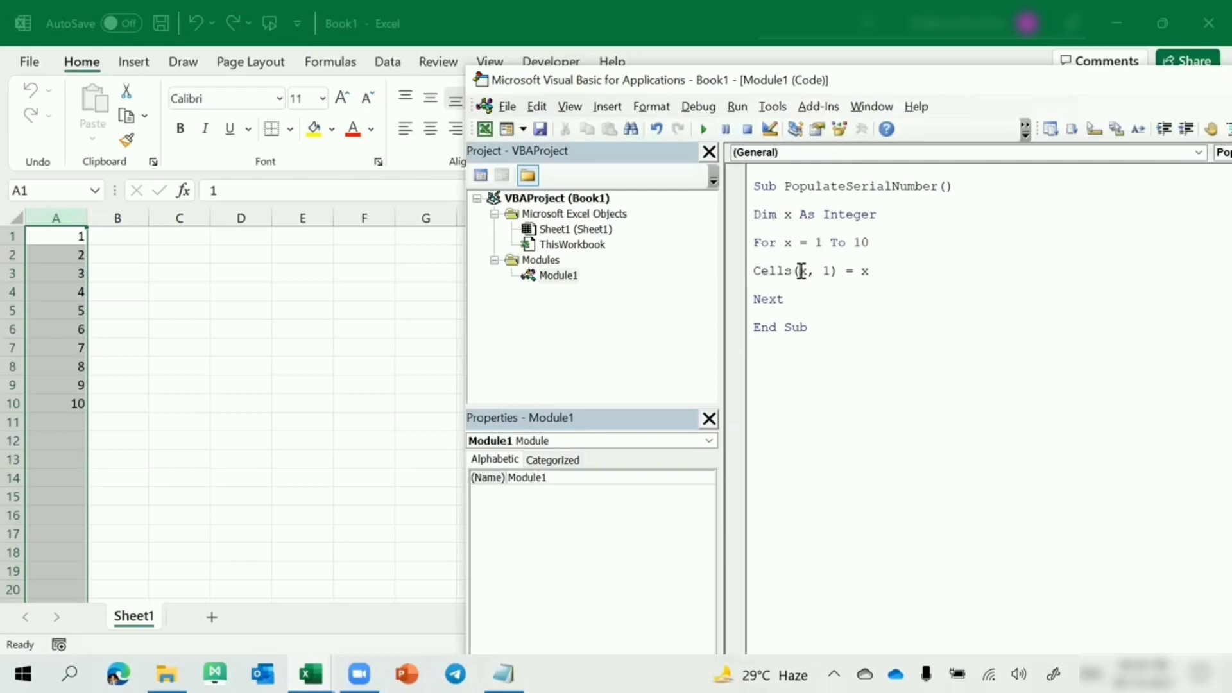
key("alt+F11")
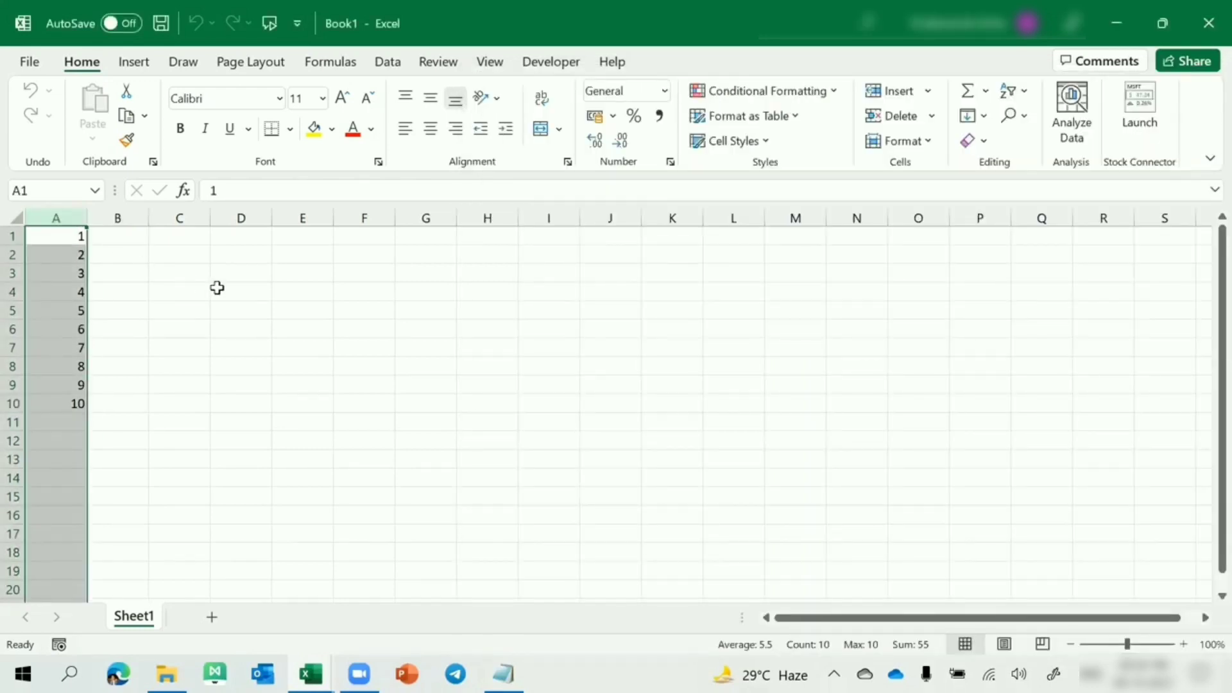
Select cells C1:C10 in the worksheet.
left_click(164, 403)
left_click_drag(165, 394, 176, 239)
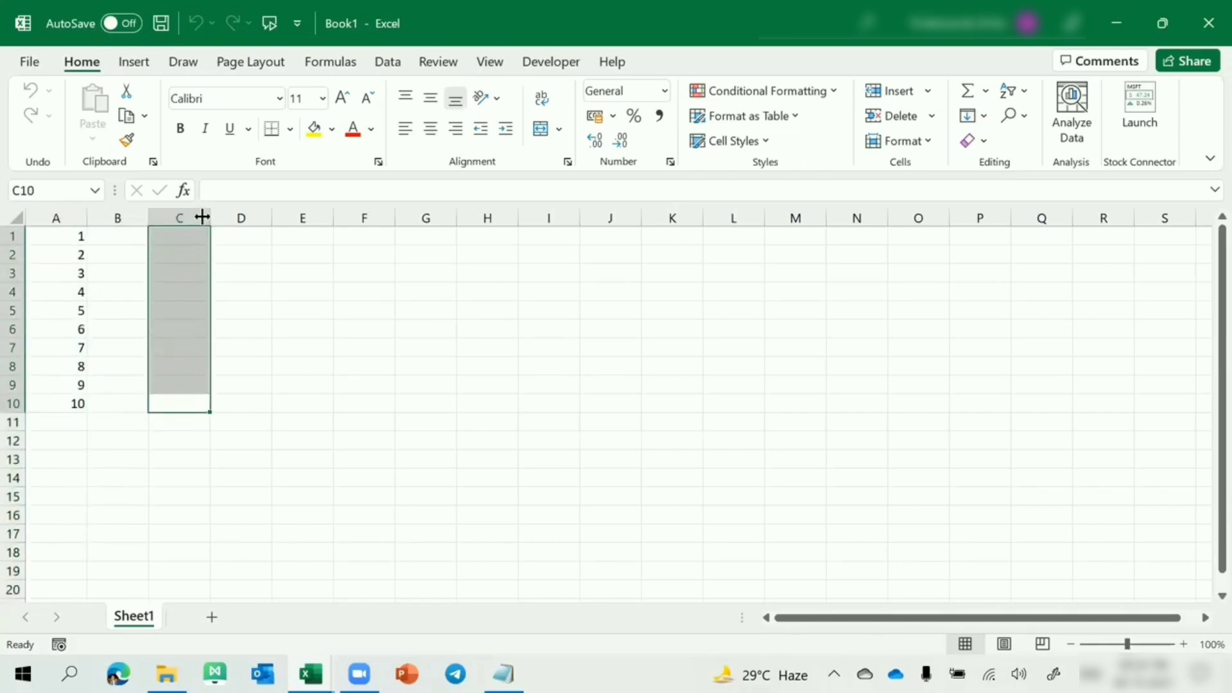
left_click(170, 403)
left_click(182, 383)
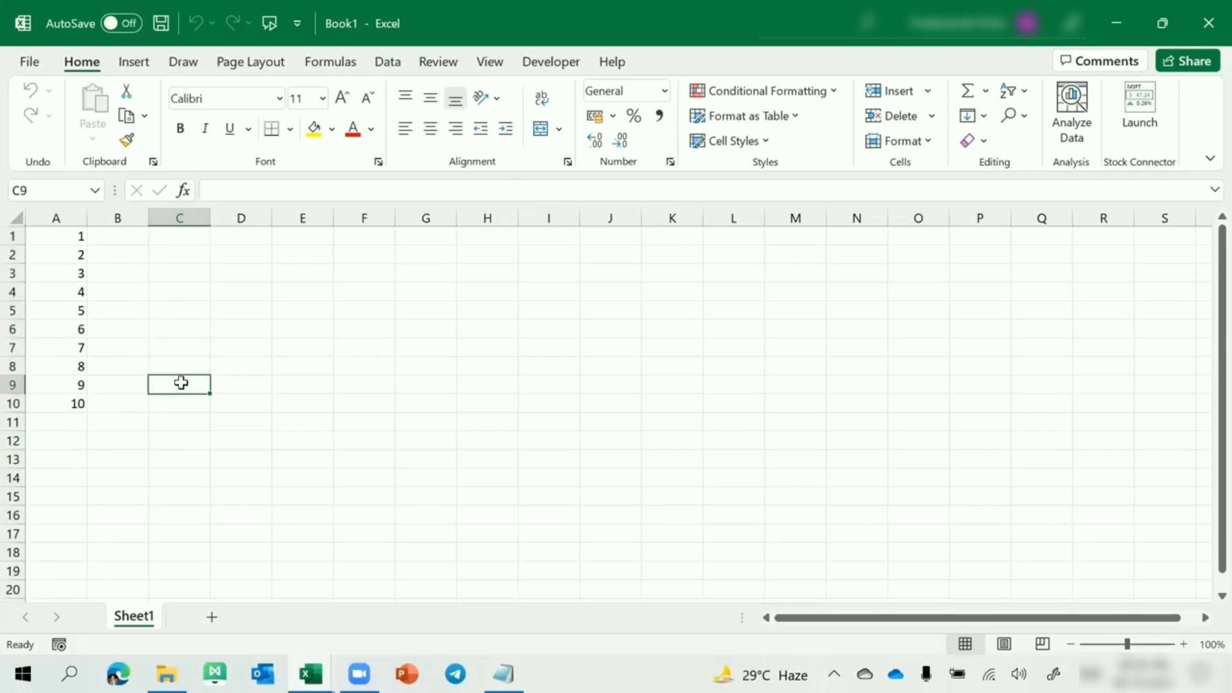
left_click(191, 365)
left_click_drag(181, 242, 181, 401)
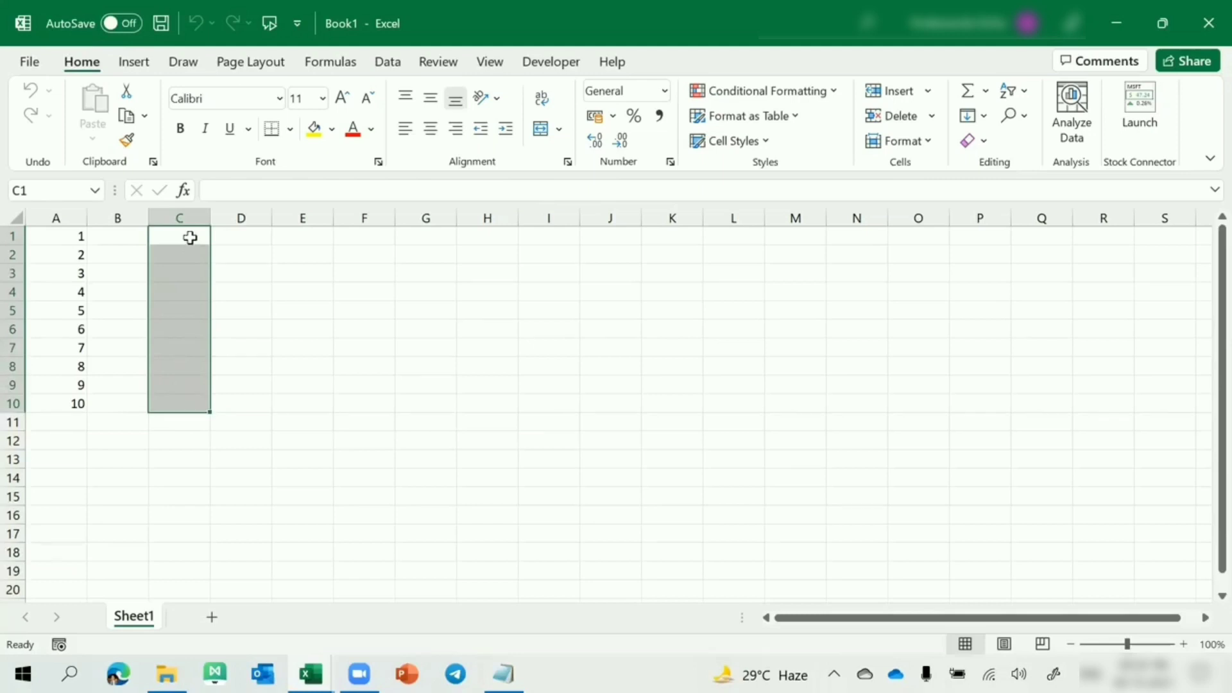
Paste a copy of the procedure after End Sub and rename it PopulateSerialNumber_Reverse.
key("alt+F11")
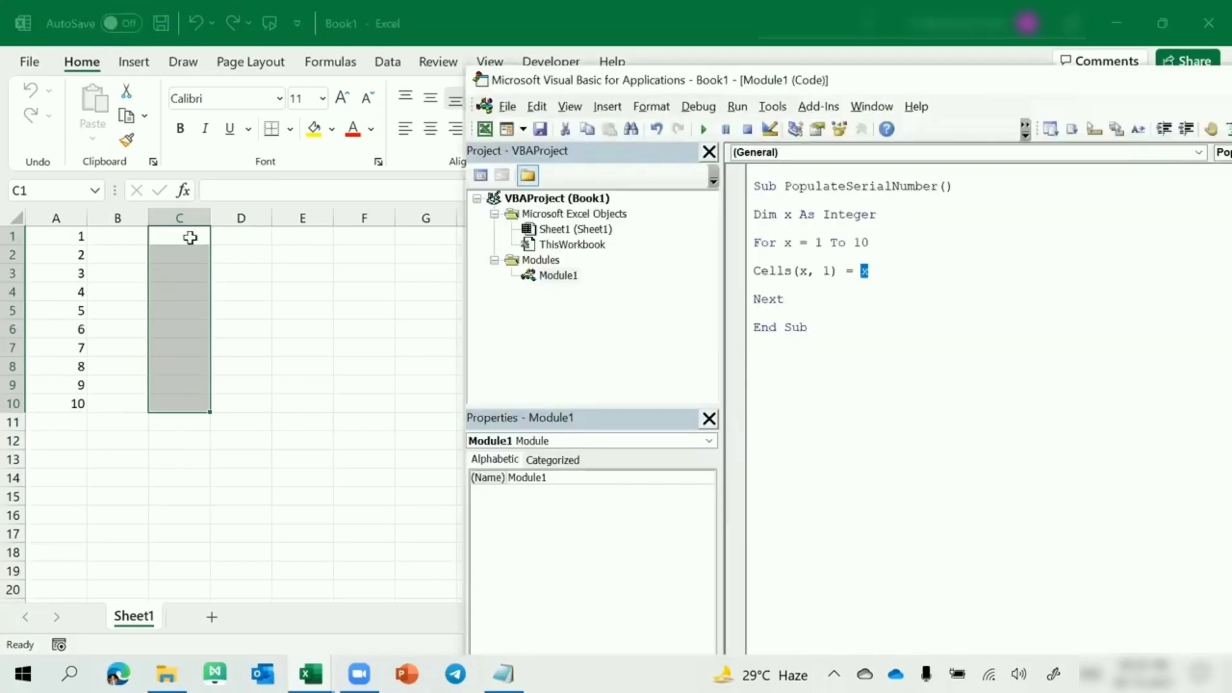
left_click(816, 322)
type("Sub PopulateSerialNumber()  Dim x As Integer  For x = 1 To 10  Cells(x, 1) = x  Next  End Sub")
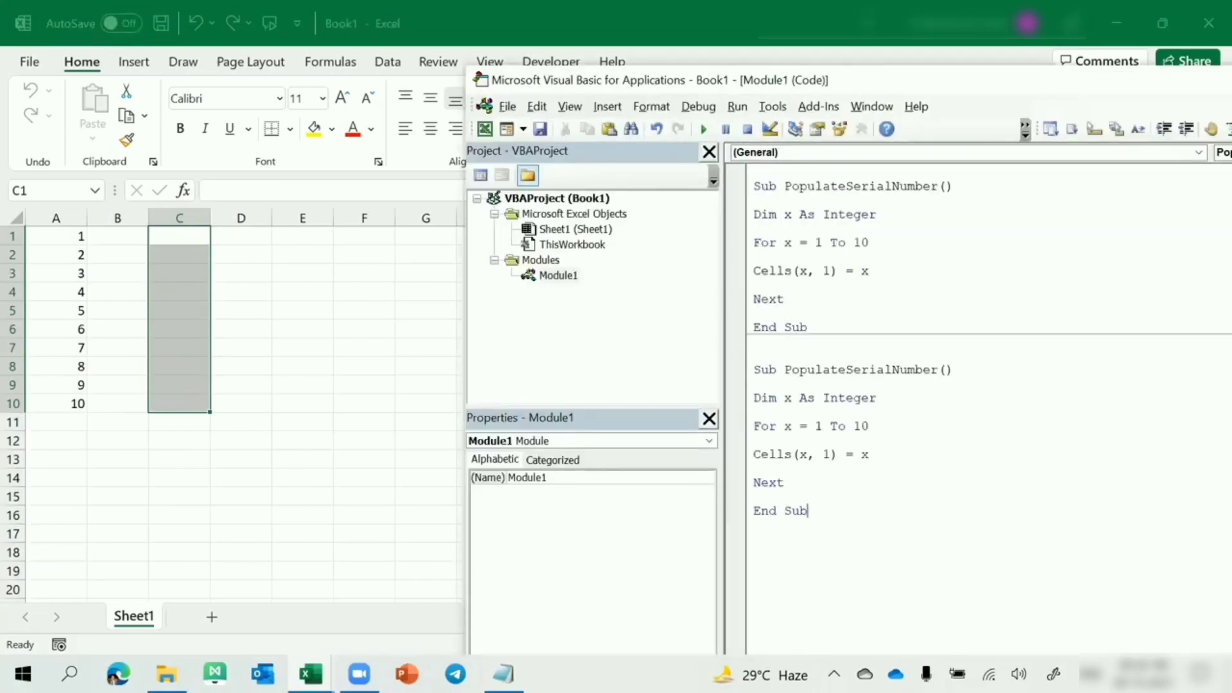
left_click(939, 370)
type("_R4")
key("BackSpace")
type("ever")
type("se")
Change the copied loop to run For x = 10 To 1.
double_click(818, 426)
type("10")
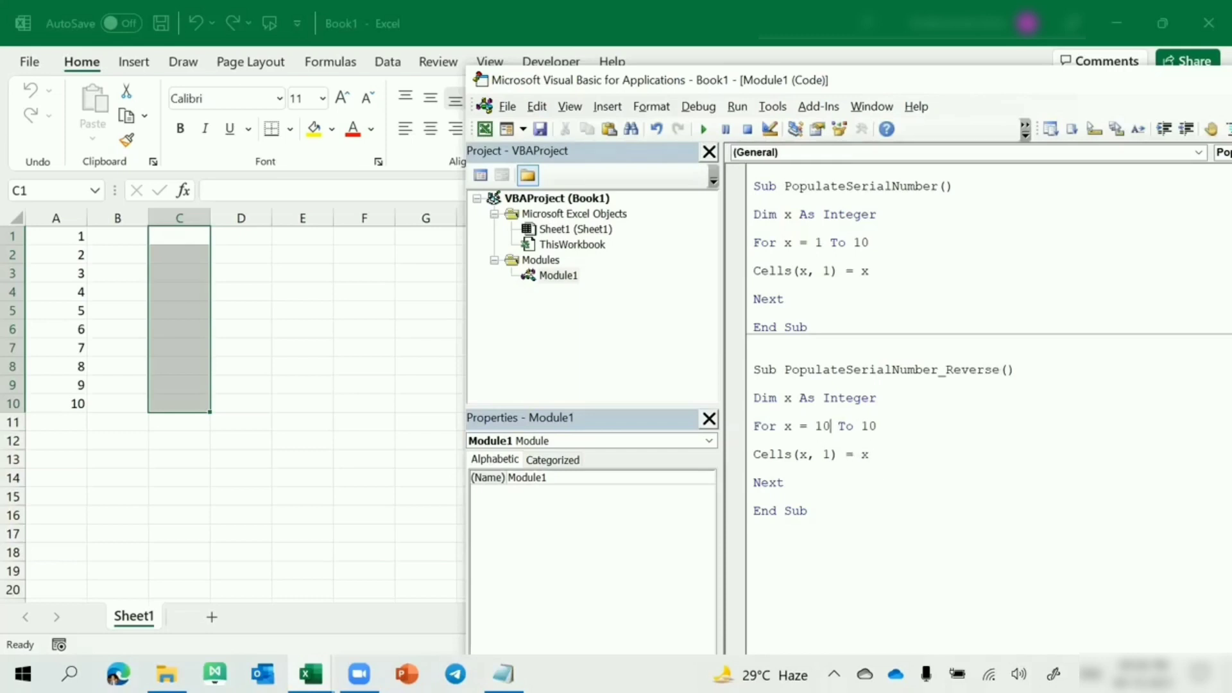
double_click(868, 426)
type("1")
left_click(846, 439)
Step through the reverse macro with F8, then reset it.
key("F8")
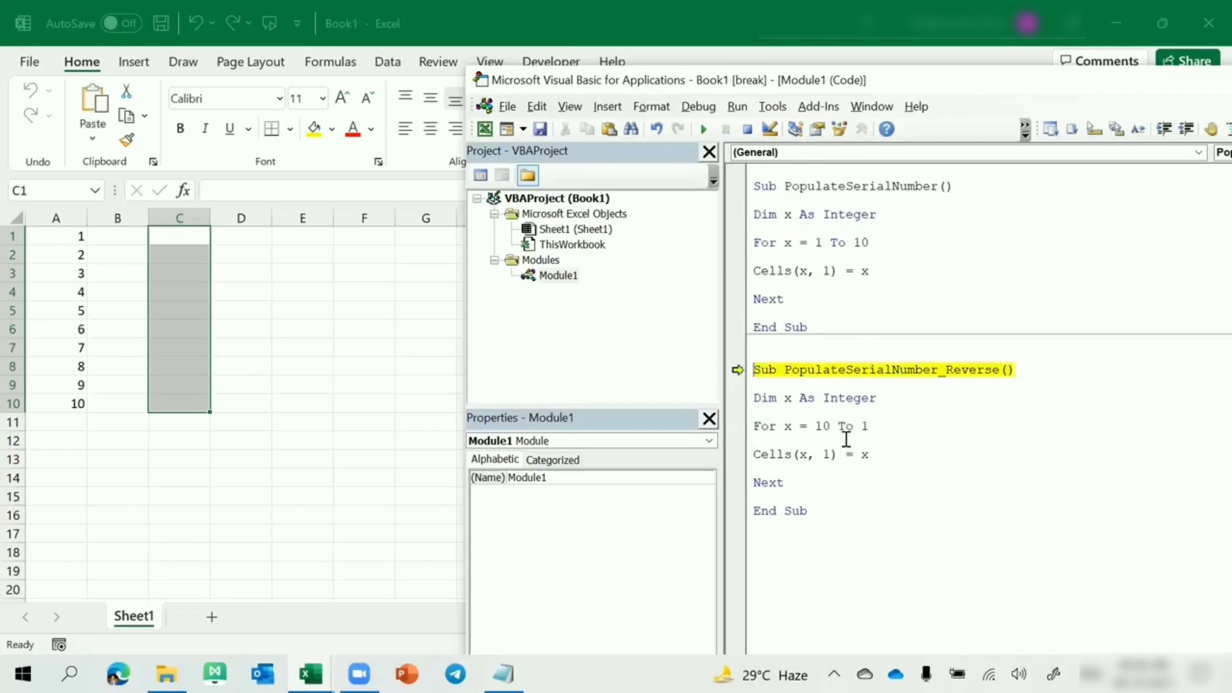
key("F8")
key("F8")
key("F8")
key("F8")
key("F8")
key("F8")
key("F8")
key("F8")
key("F8")
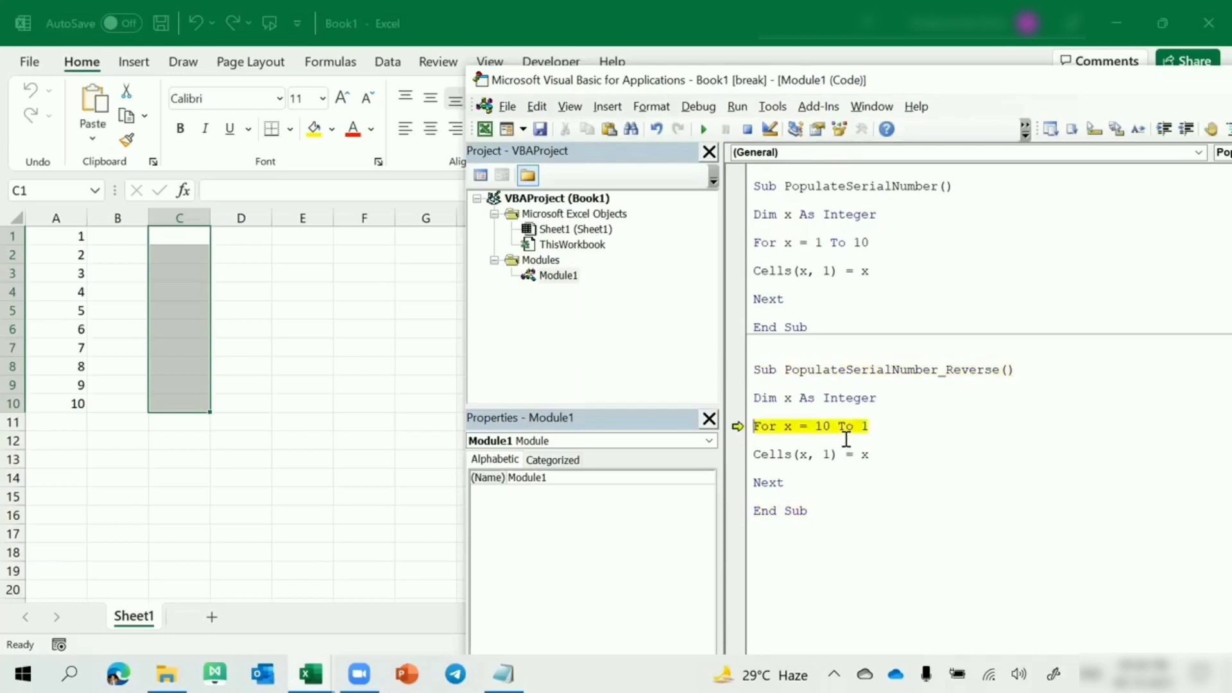
key("F8")
key("F8")
key("F8")
key("F8")
key("F8")
key("F8")
key("F8")
key("F8")
key("F8")
key("F8")
key("F8")
key("F8")
key("F8")
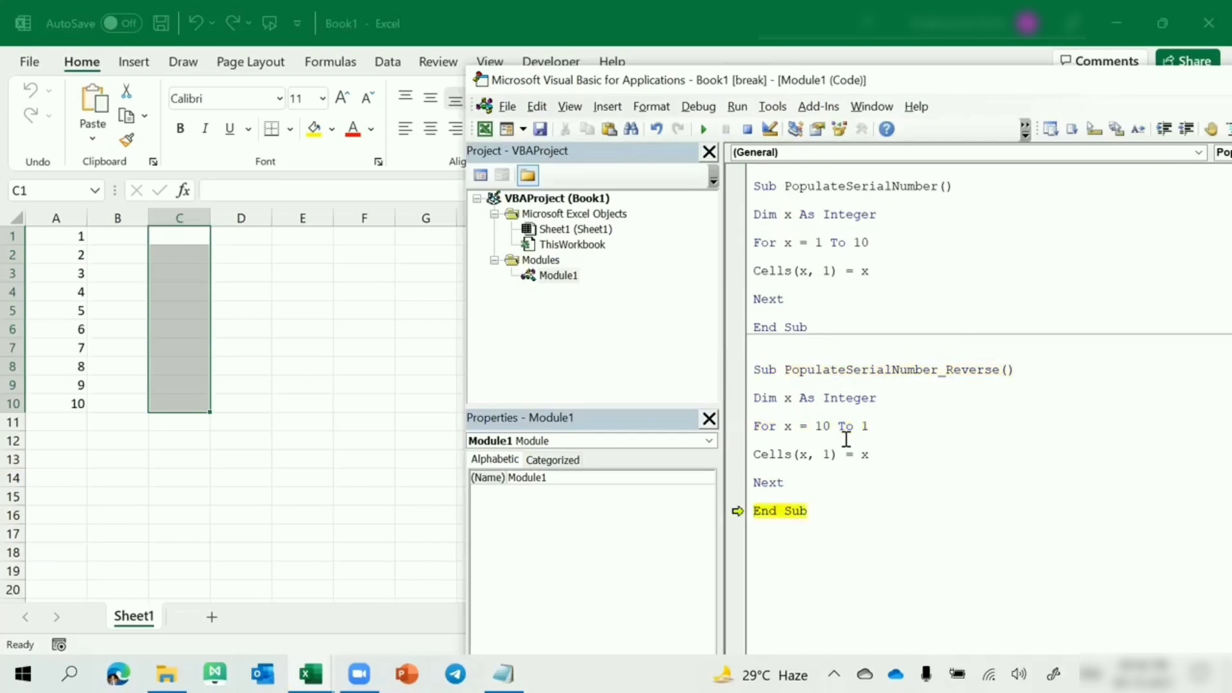
key("F8")
key("F8")
key("F8")
key("F8")
left_click(747, 129)
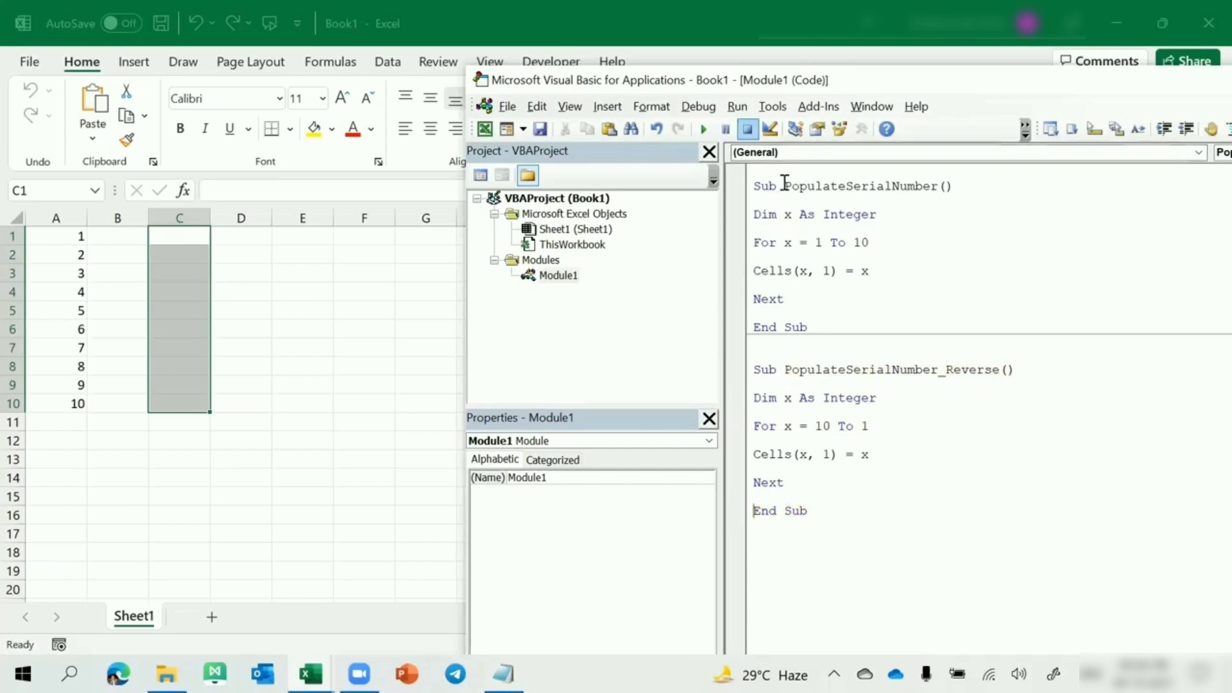
Append Step -1 to the For line and step through the macro again.
left_click(886, 413)
left_click(886, 425)
type("1")
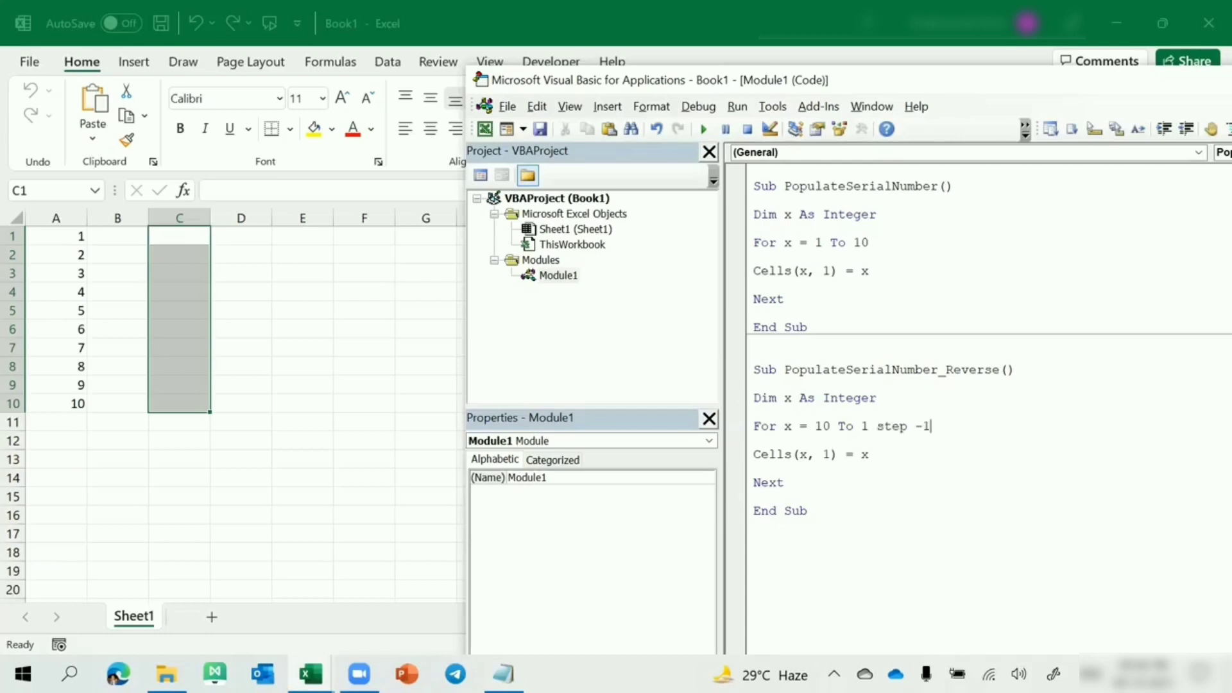
left_click(938, 510)
left_click(845, 417)
key("F8")
key("F8")
key("F8")
key("F8")
key("F8")
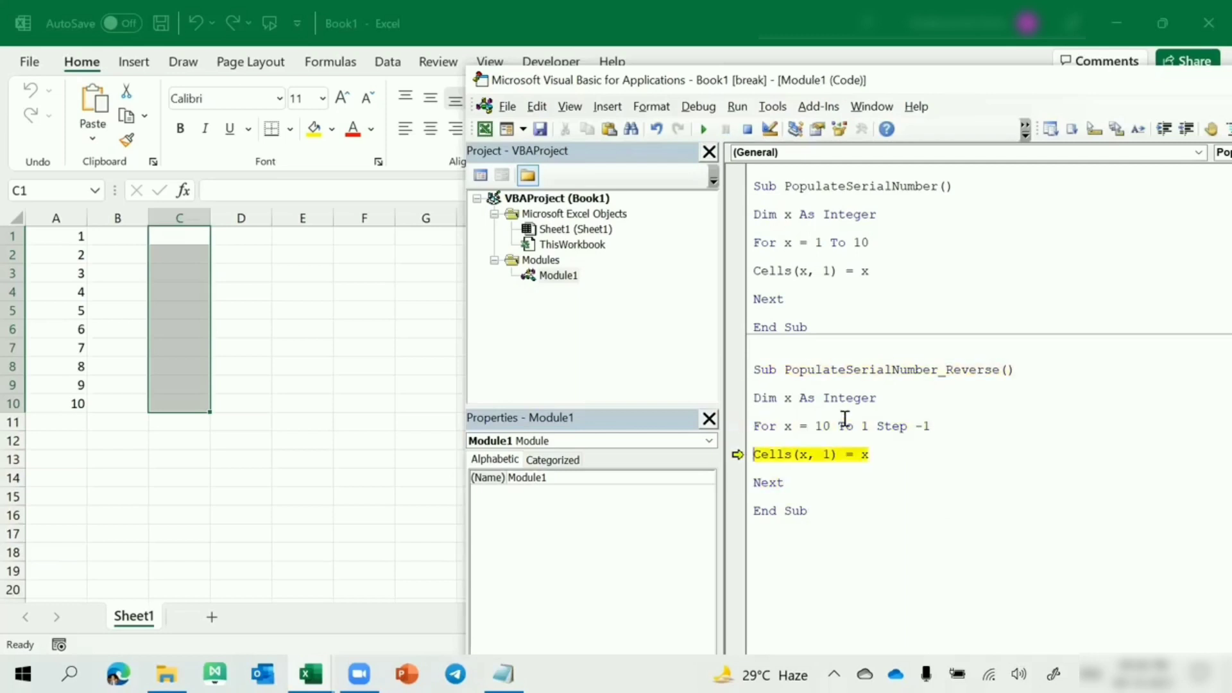
key("F8")
key("F8")
key("F8")
key("F8")
key("F8")
key("F8")
key("F8")
key("F8")
key("F8")
key("F8")
key("F8")
key("F8")
key("F8")
key("F8")
key("F8")
key("F8")
key("F8")
key("F8")
key("F8")
key("F8")
key("F8")
key("F8")
Change Cells(x, 1) to Cells(x, 2) in the reverse macro.
double_click(825, 455)
type("2")
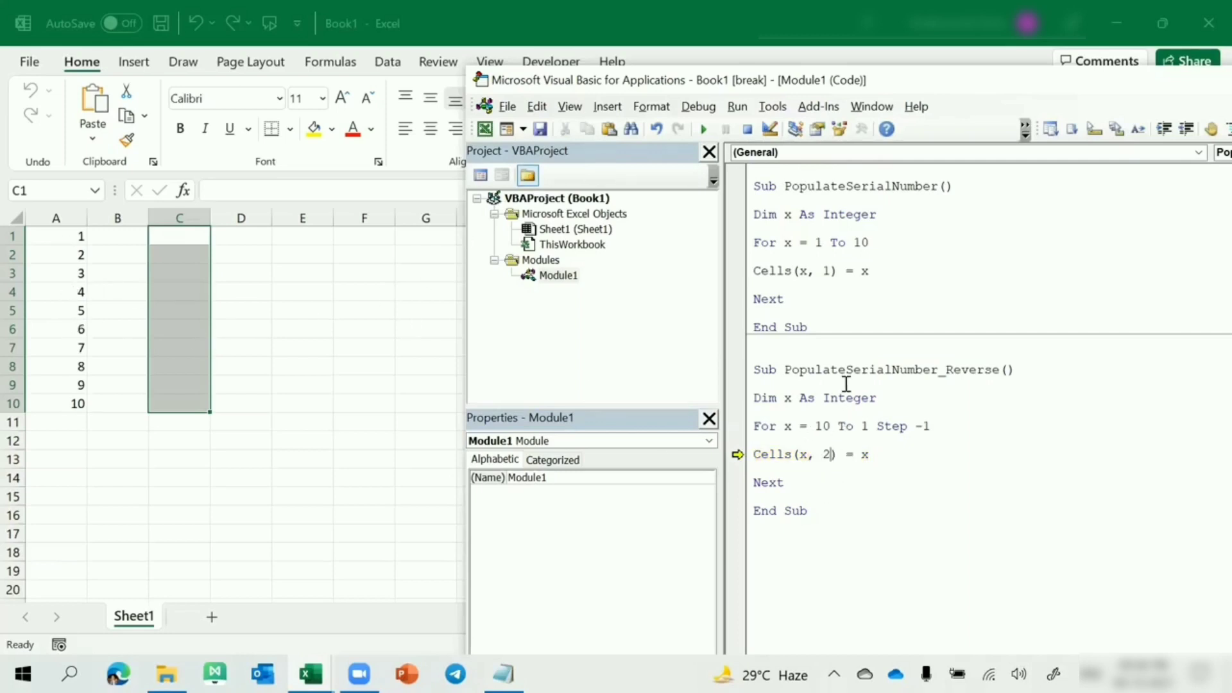
left_click(845, 408)
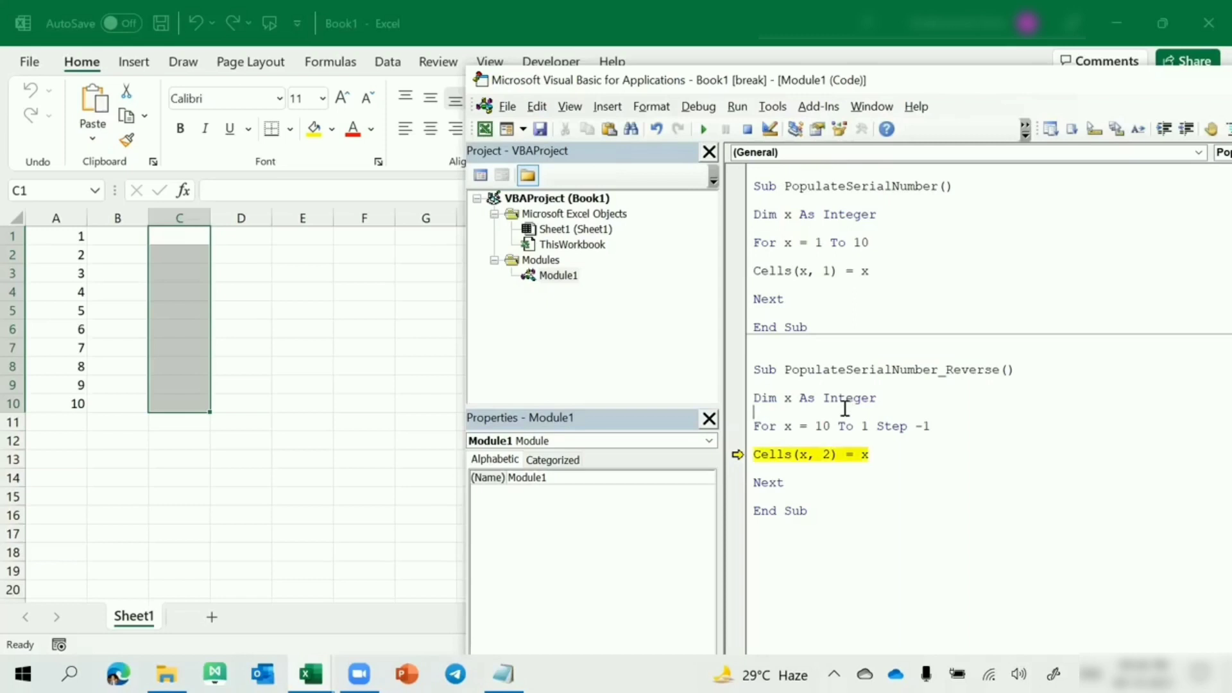
Reset and step through the reverse macro with F8 to fill column B.
left_click(745, 130)
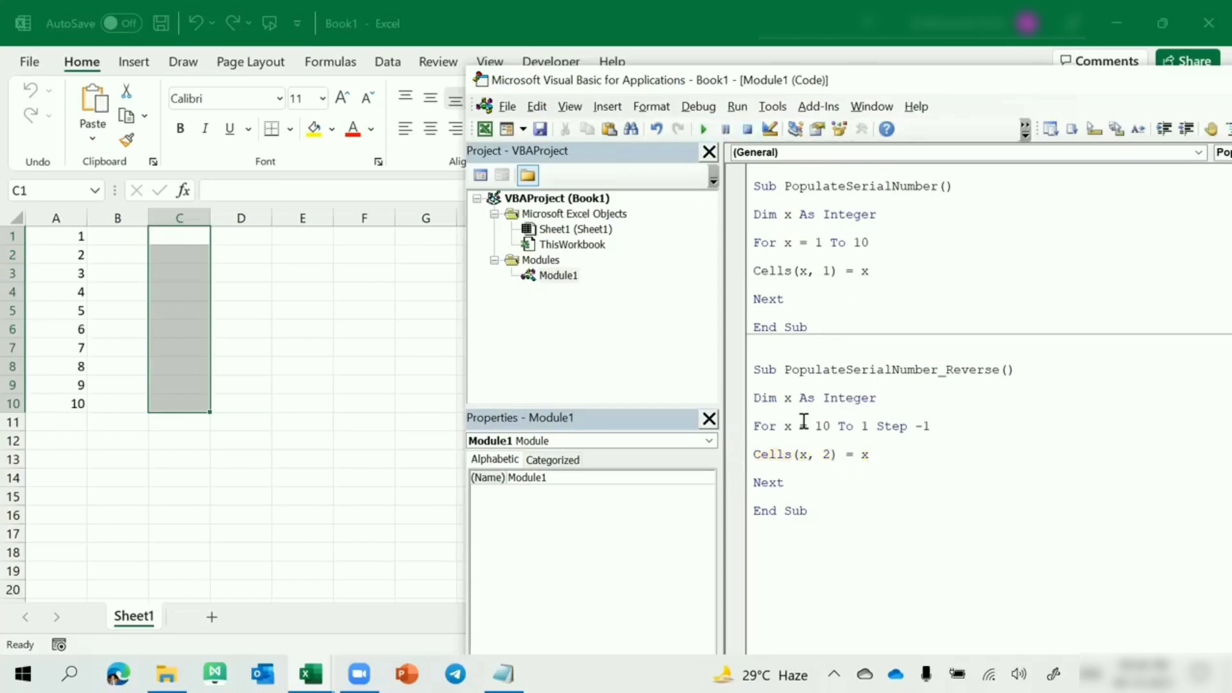
key("F8")
key("F8")
key("F8")
key("F8")
key("F8")
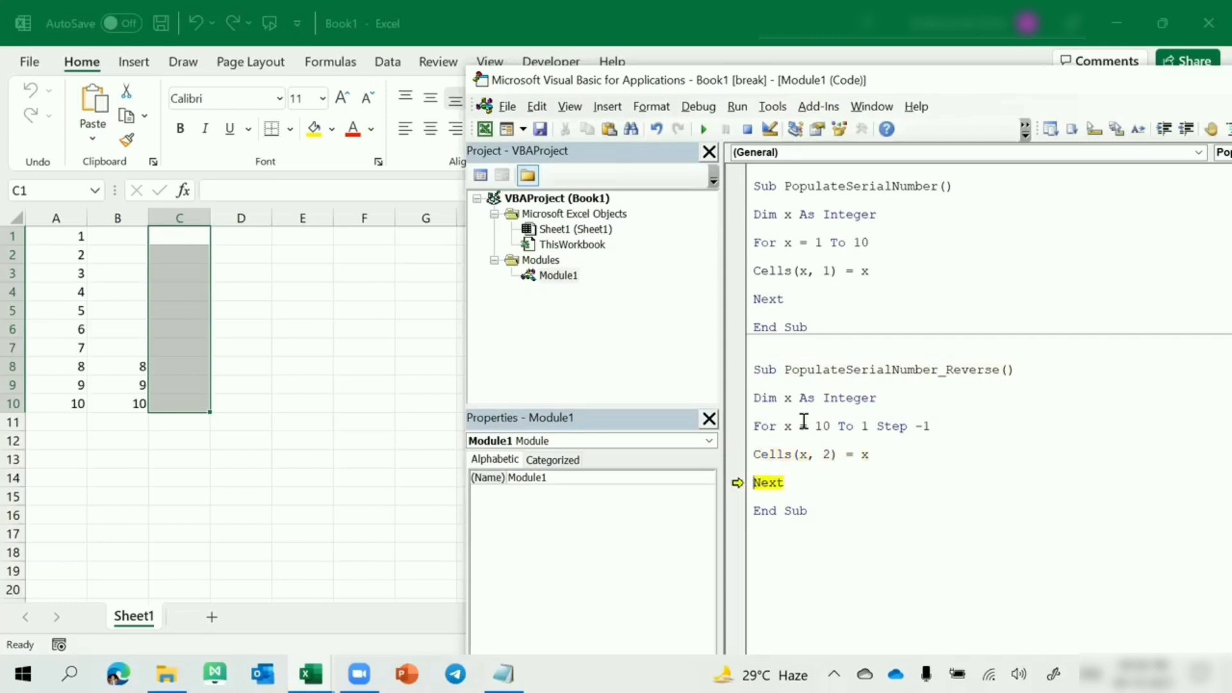
key("F8")
key("F8")
key("F8")
key("F8")
key("F8")
key("F8")
key("F8")
key("F8")
key("F8")
key("F8")
key("F8")
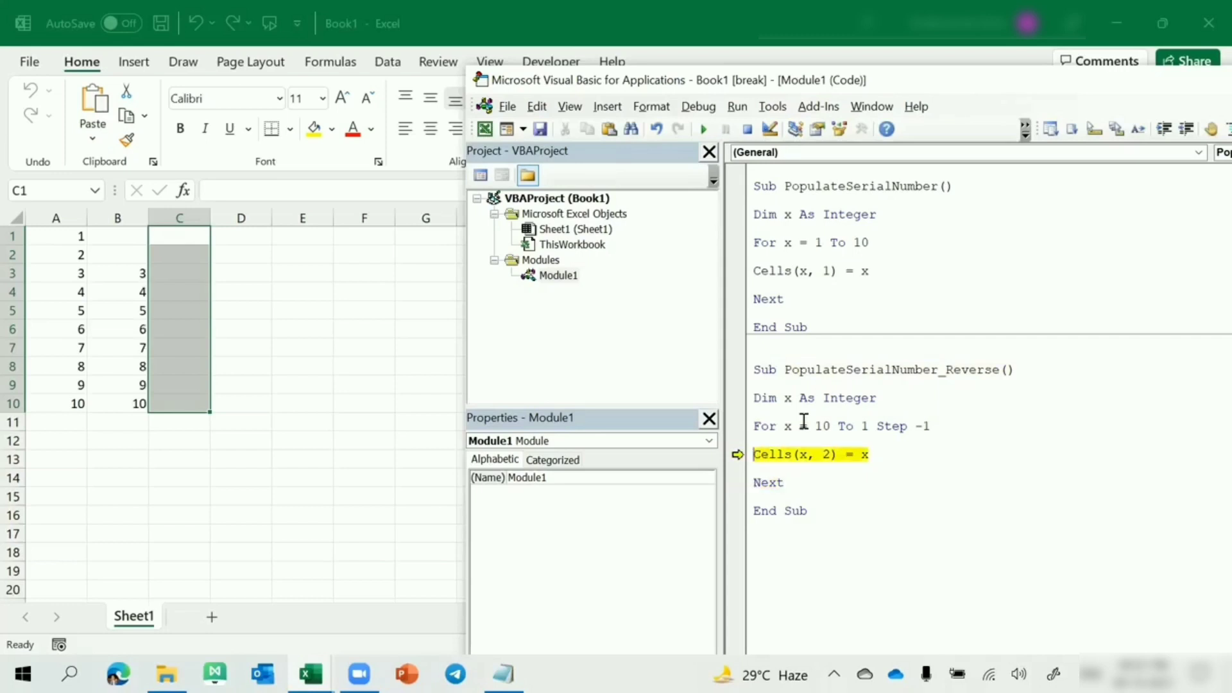
key("F8")
key("F8")
key("F8")
key("F8")
key("F8")
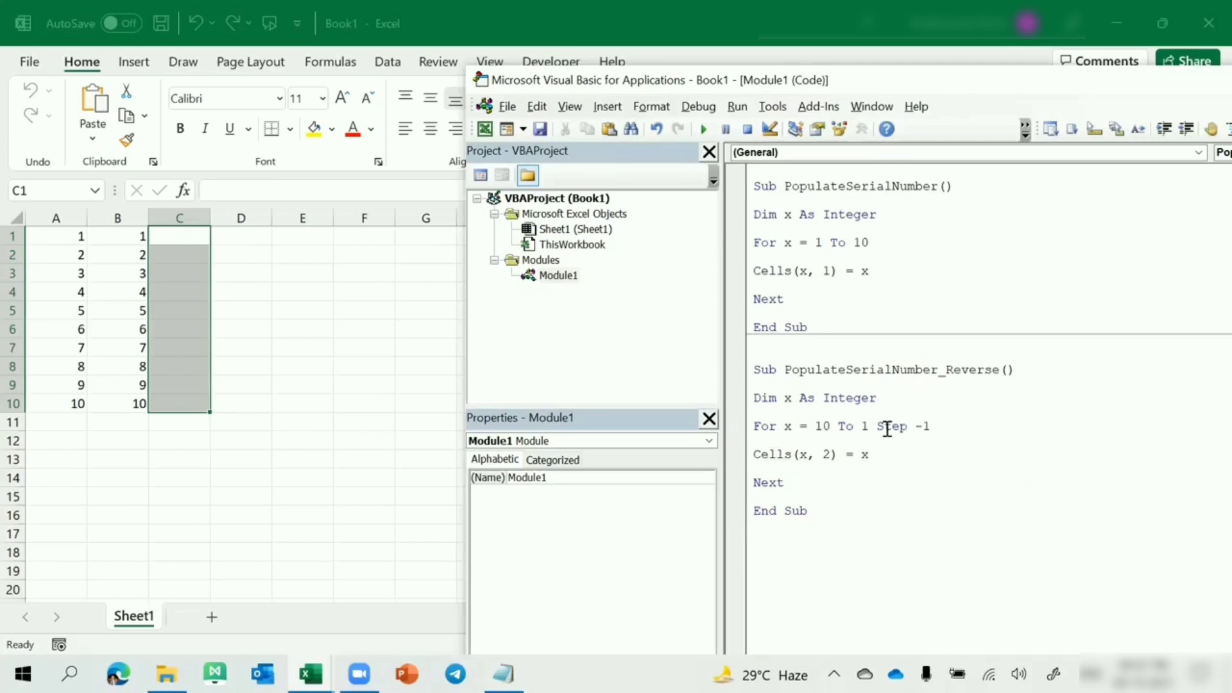
left_click_drag(878, 427, 932, 426)
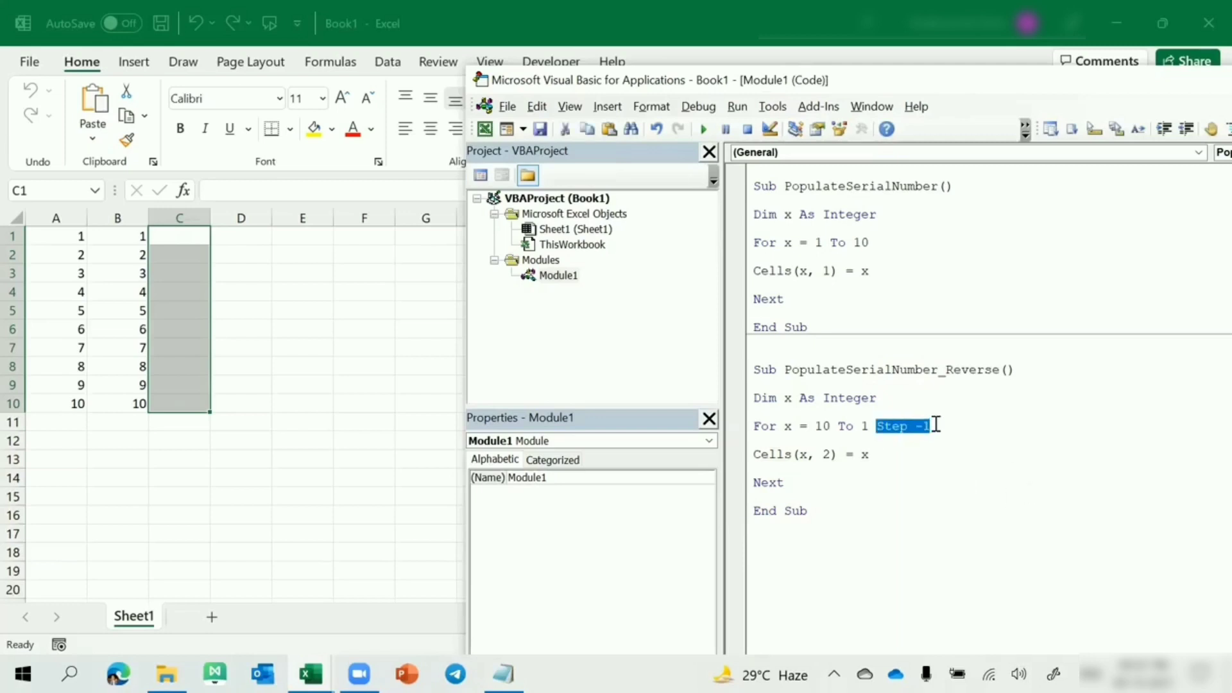
left_click(927, 515)
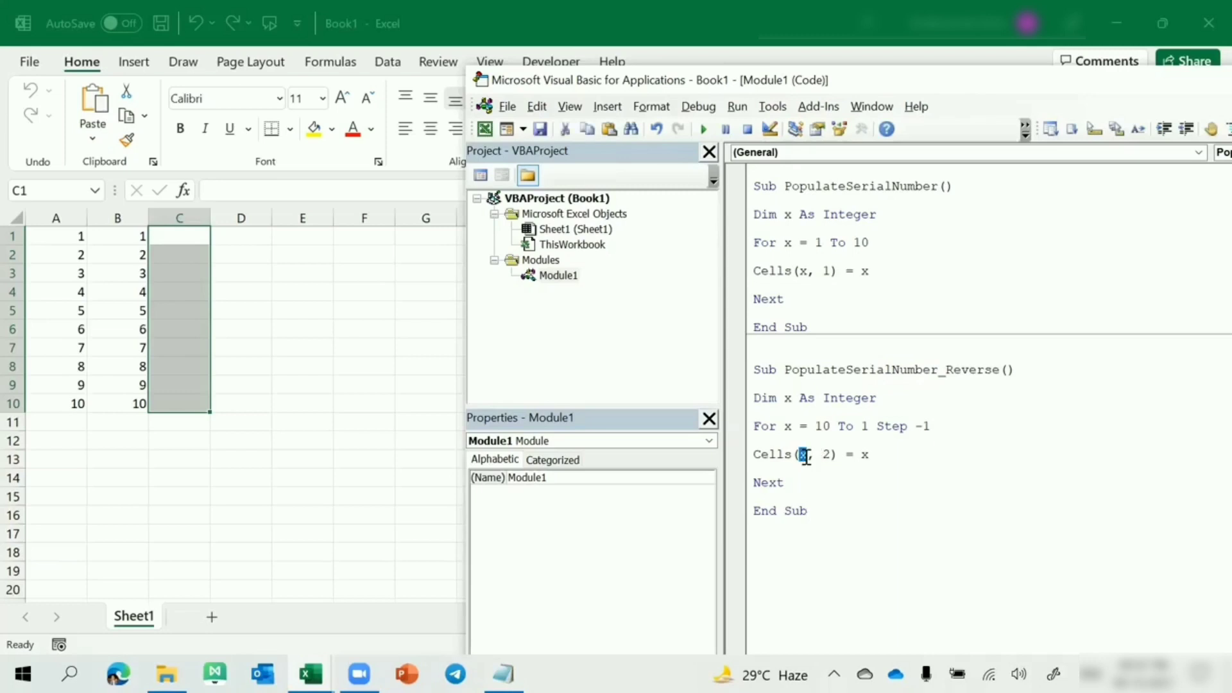
double_click(828, 454)
Add a new blank Sheet2 to Book1 and return to the code.
left_click(176, 426)
left_click(212, 617)
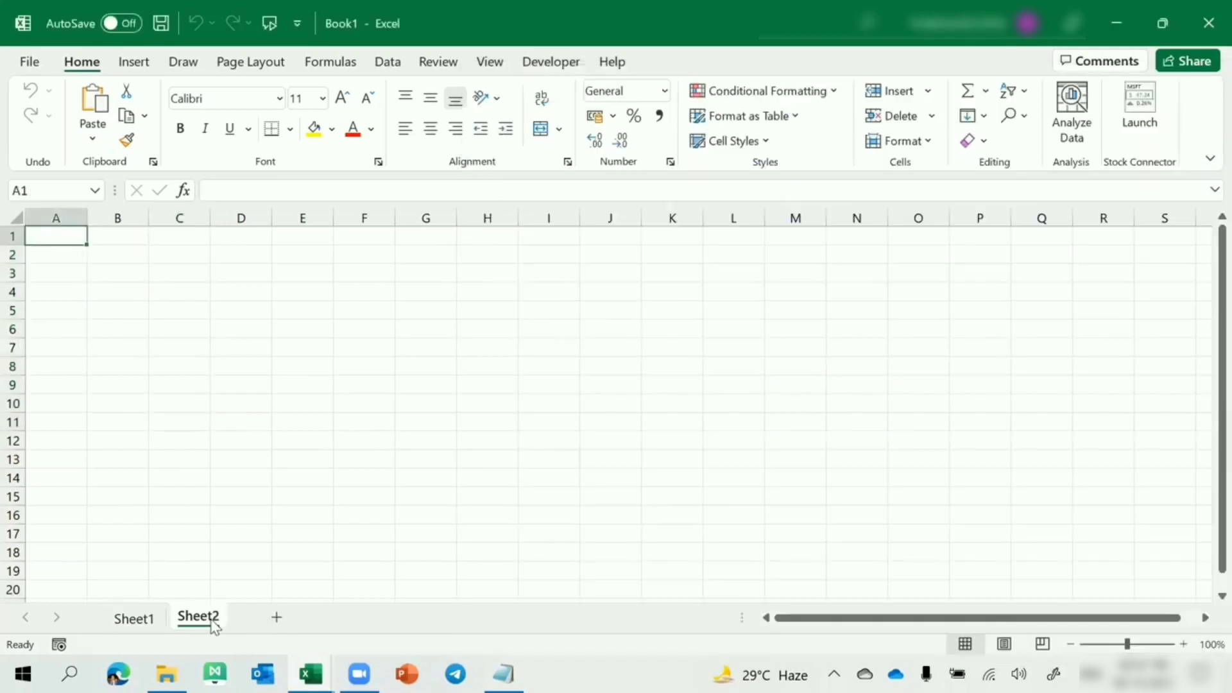
key("alt+F11")
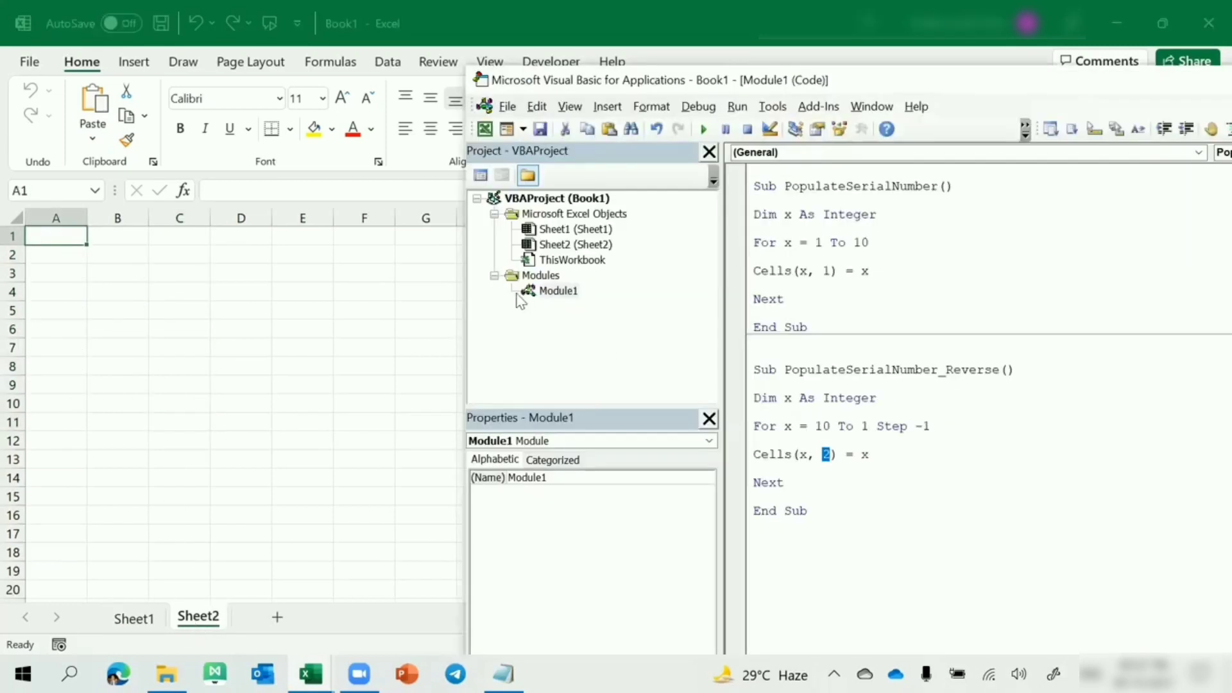
Paste a copy of PopulateSerialNumber below and rename it PopulateSerialNumber_Horizontal.
left_click_drag(817, 329, 746, 191)
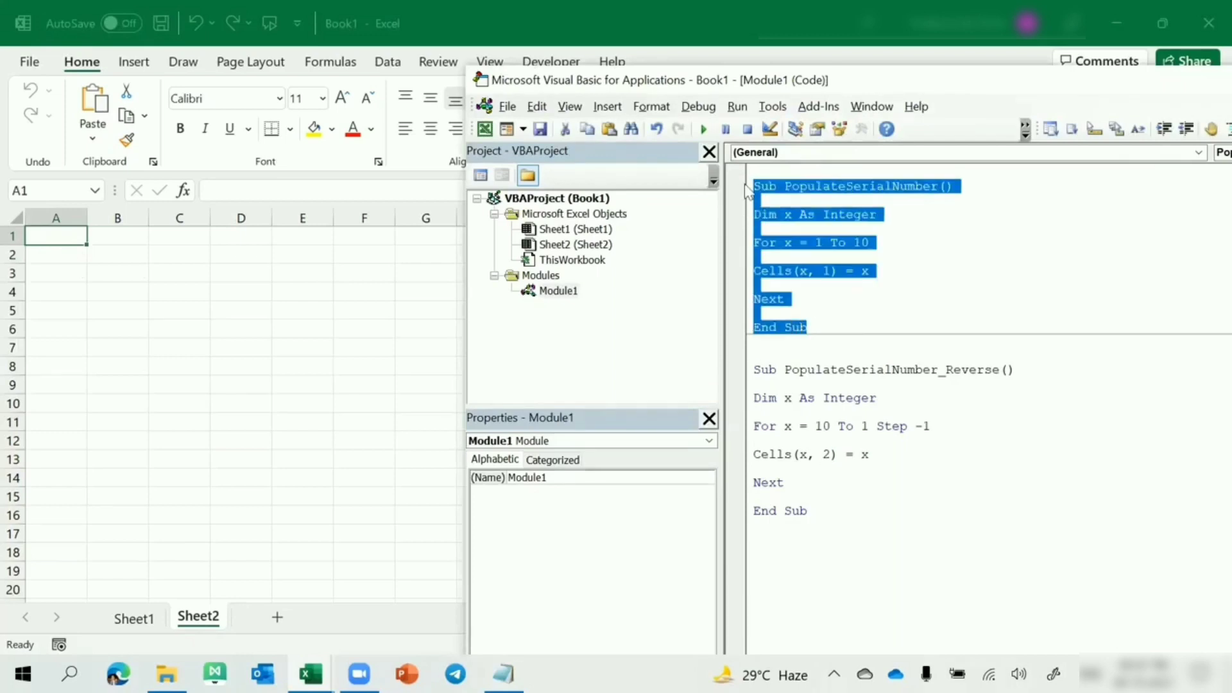
left_click(847, 510)
key("Down")
key("ctrl+v")
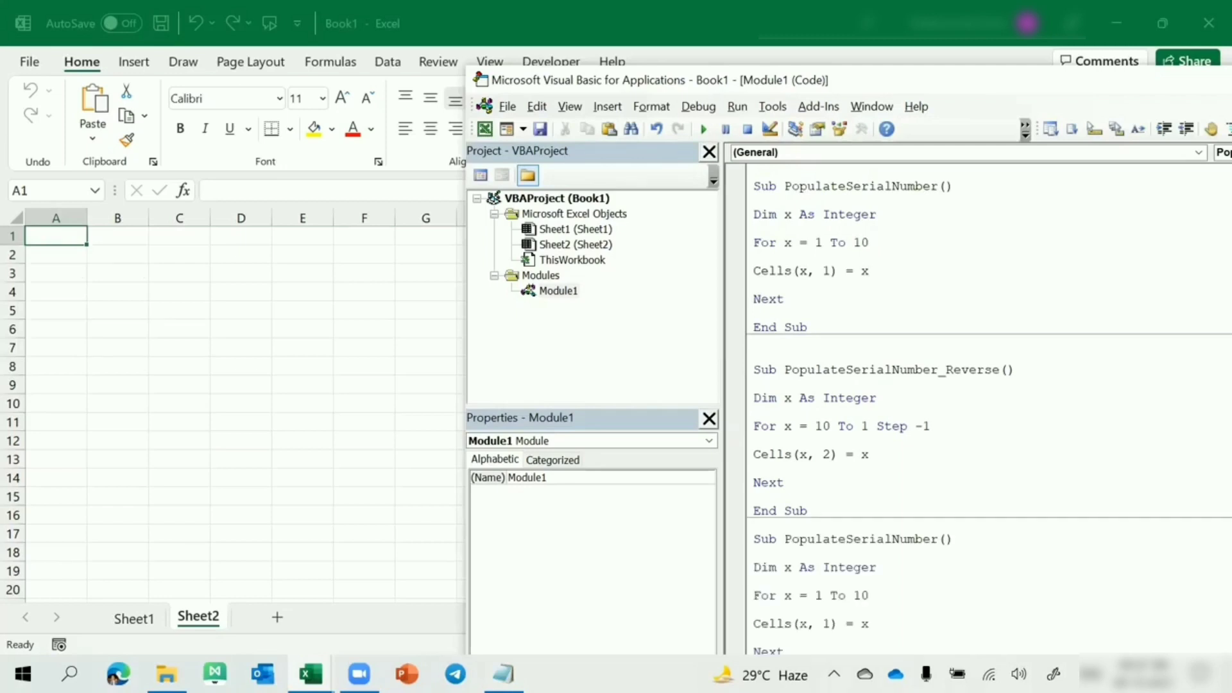
left_click(938, 539)
type("_Horizontal")
Change its line to Cells(1, x) = x and run it to number row 1.
double_click(802, 623)
type("1")
key("BackSpace")
type("x")
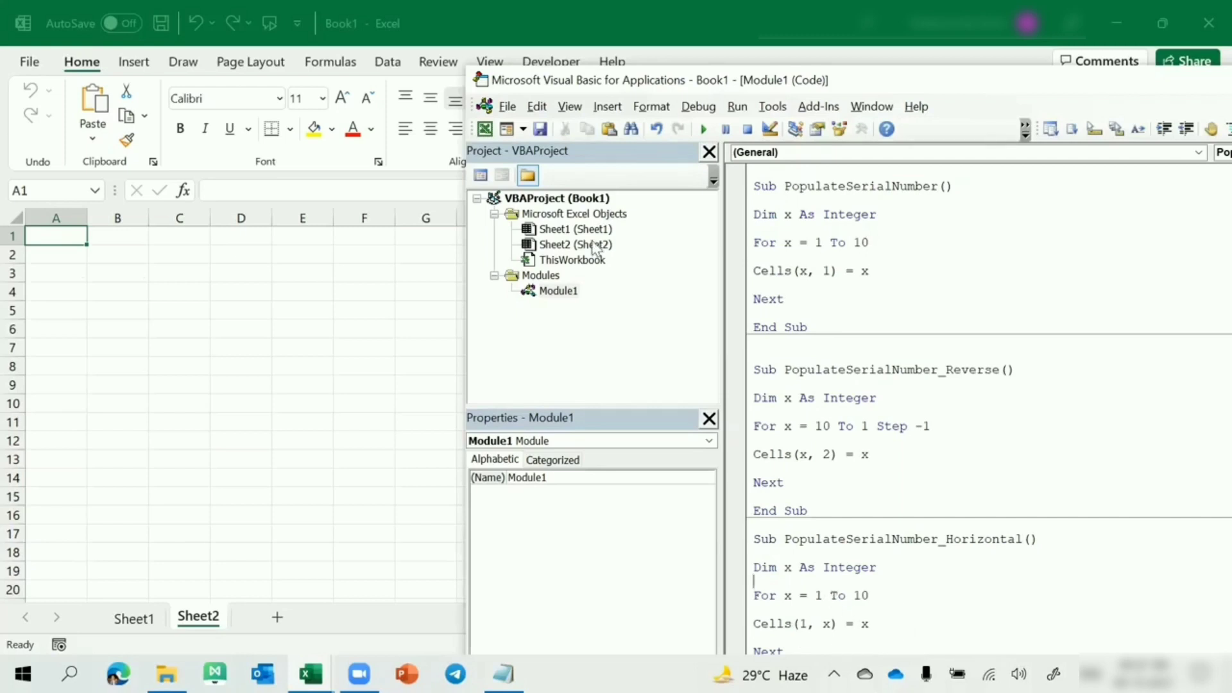
left_click(702, 130)
left_click_drag(757, 80, 712, 76)
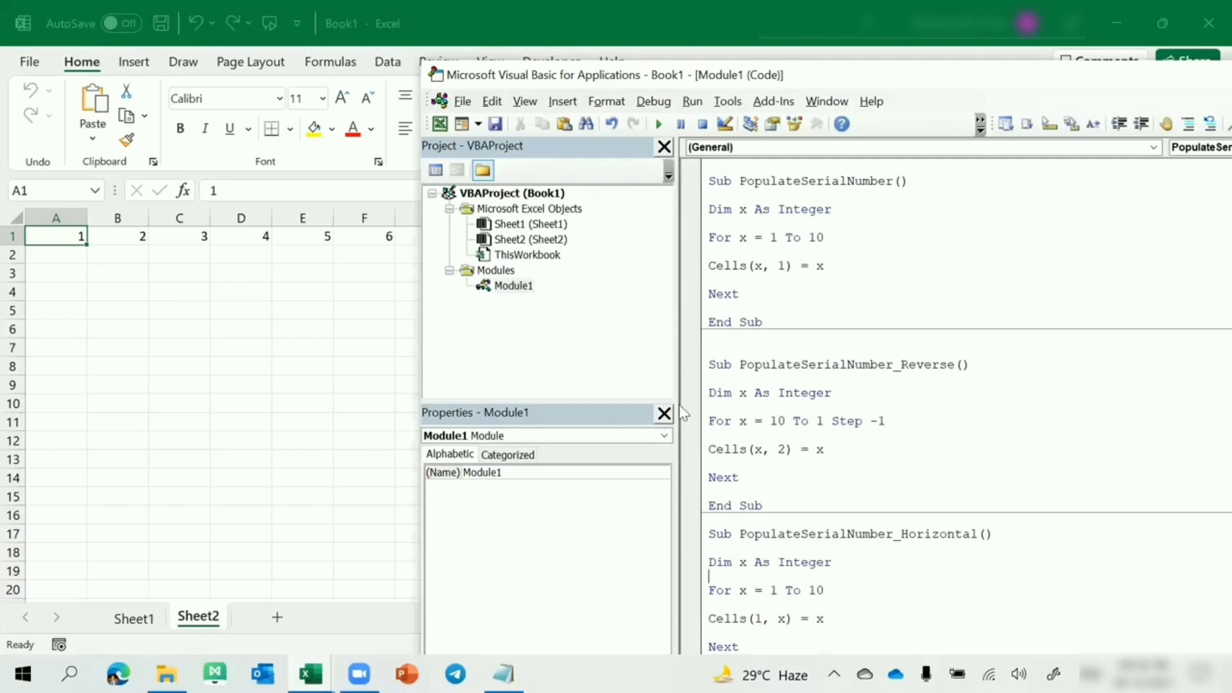
Return to Excel's new blank Sheet3 and select cell A1.
left_click(927, 428)
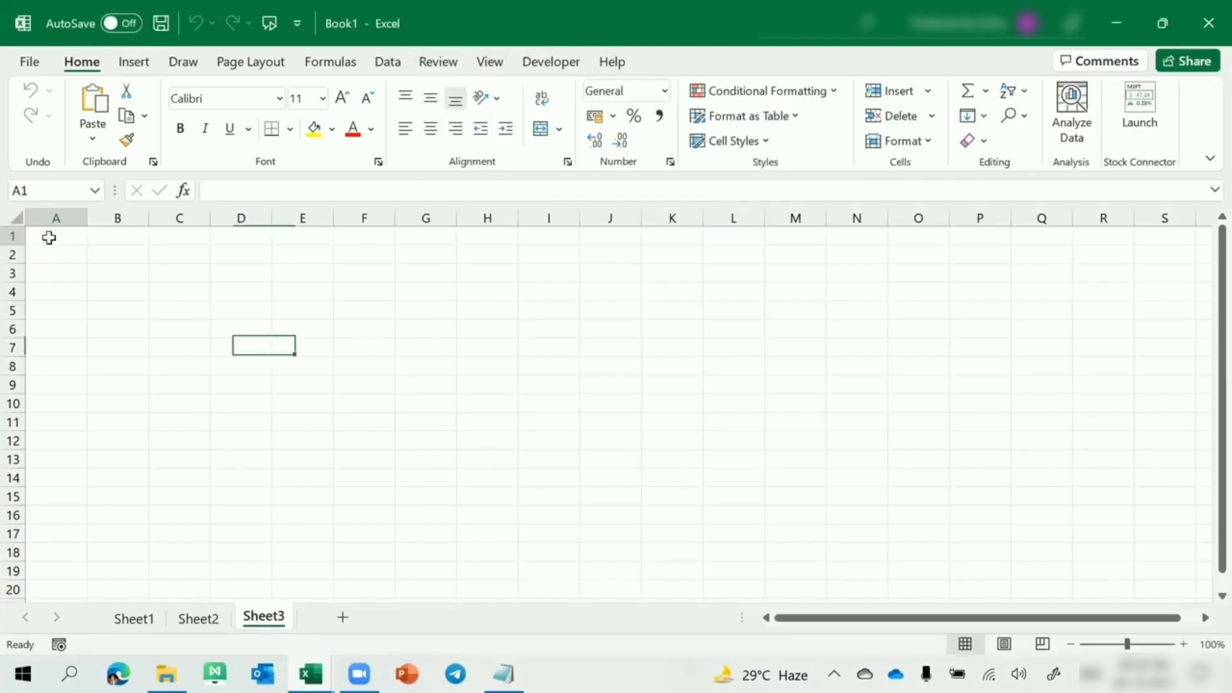
left_click(49, 238)
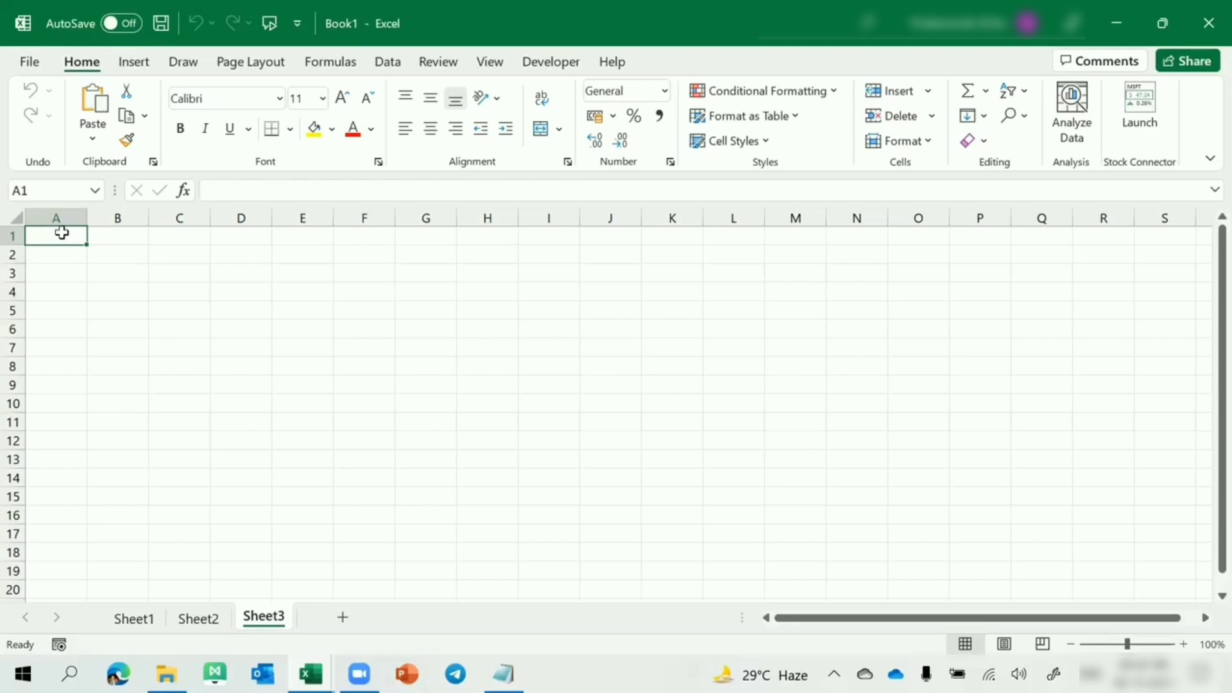
Mark out the triangle's cells, then select the whole sheet and narrow every column.
left_click(55, 255)
left_click(100, 260)
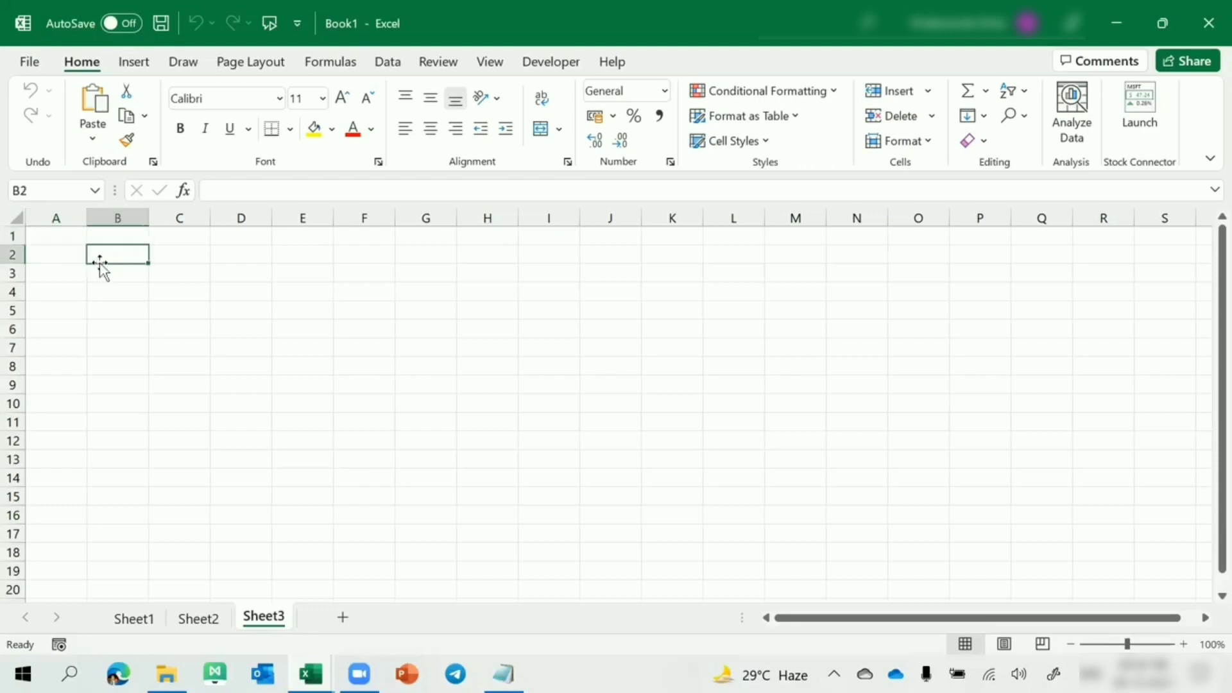
left_click(66, 273)
left_click(108, 273)
left_click(182, 268)
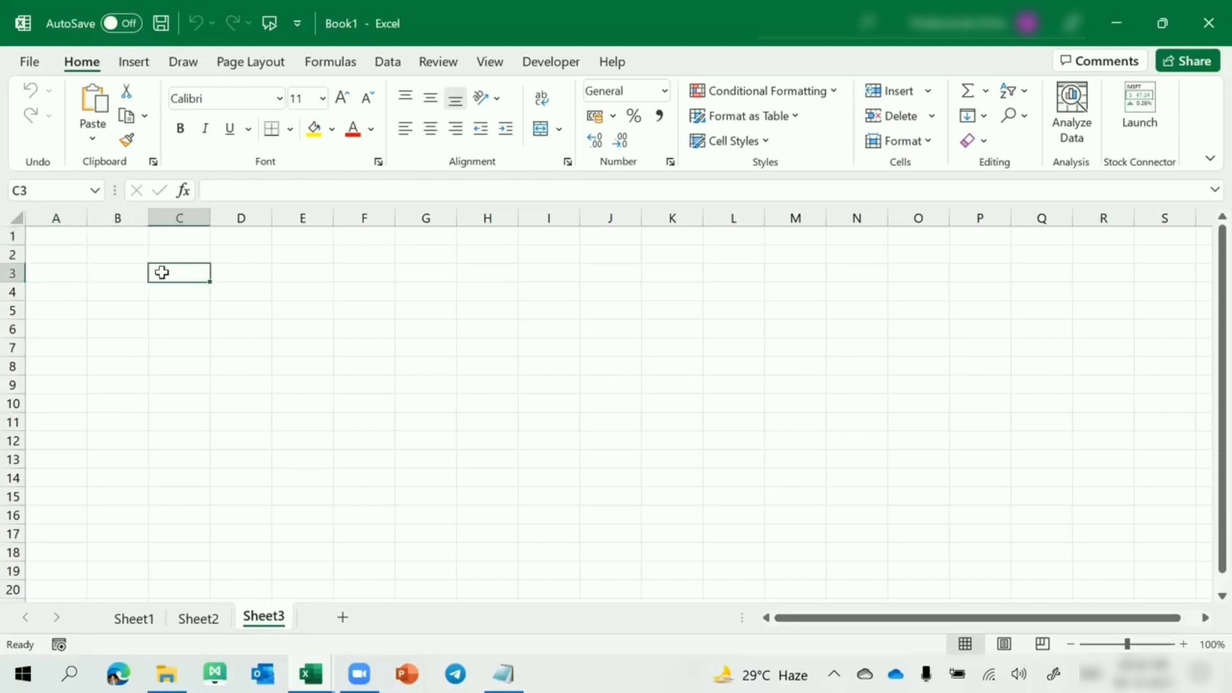
left_click(52, 290)
left_click(113, 294)
left_click(165, 292)
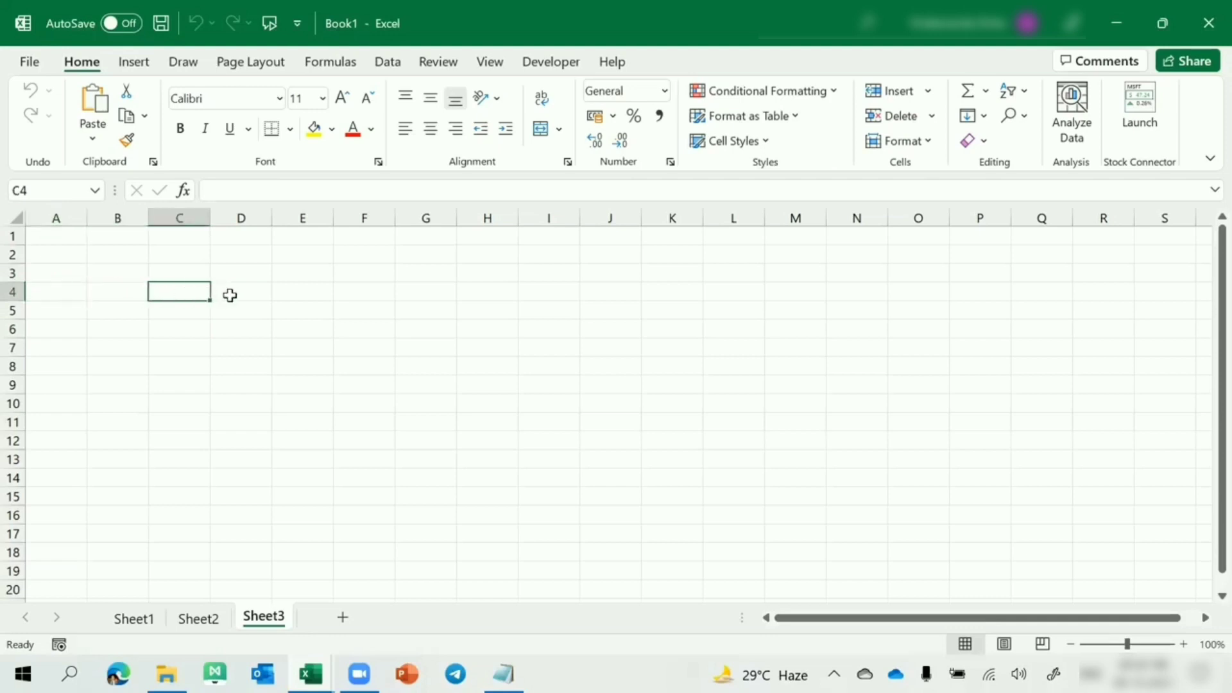
left_click(229, 295)
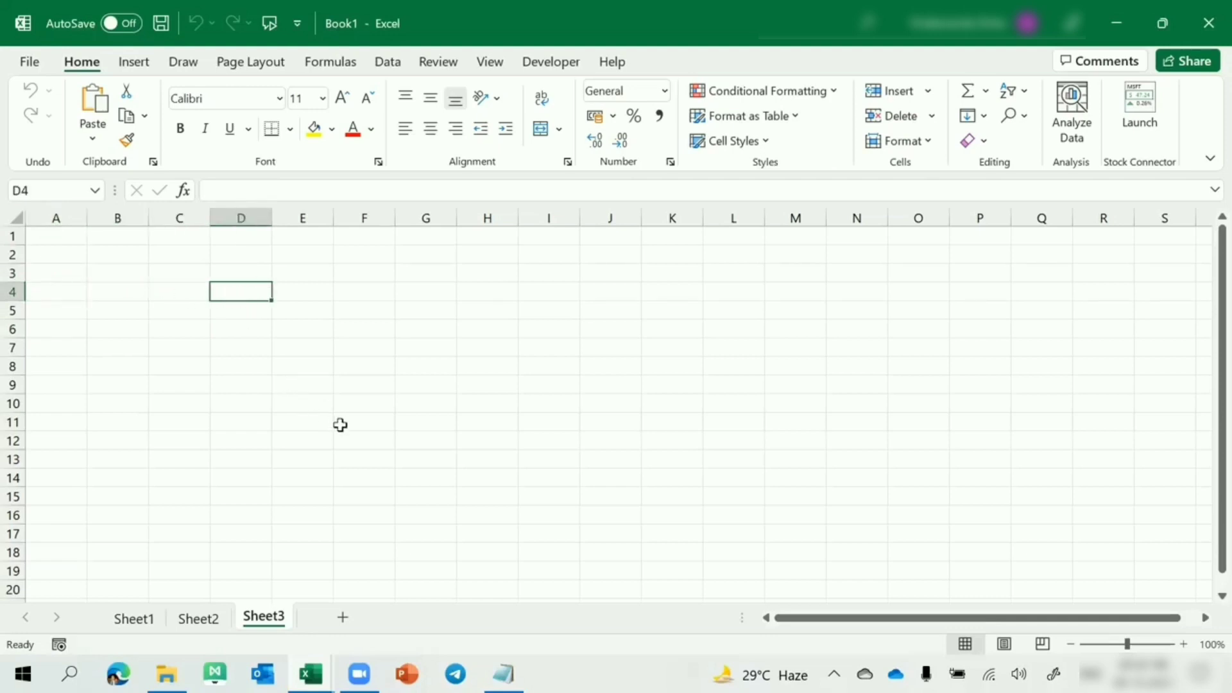
left_click(53, 236)
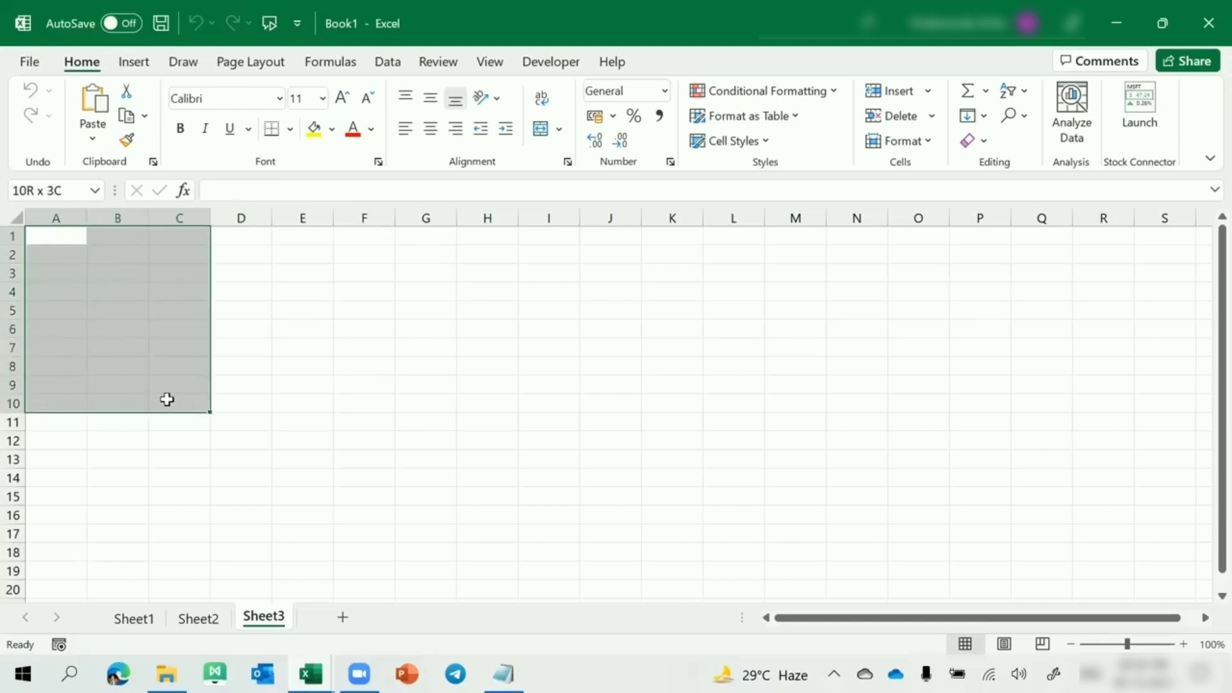
left_click_drag(54, 237, 165, 399)
left_click(16, 217)
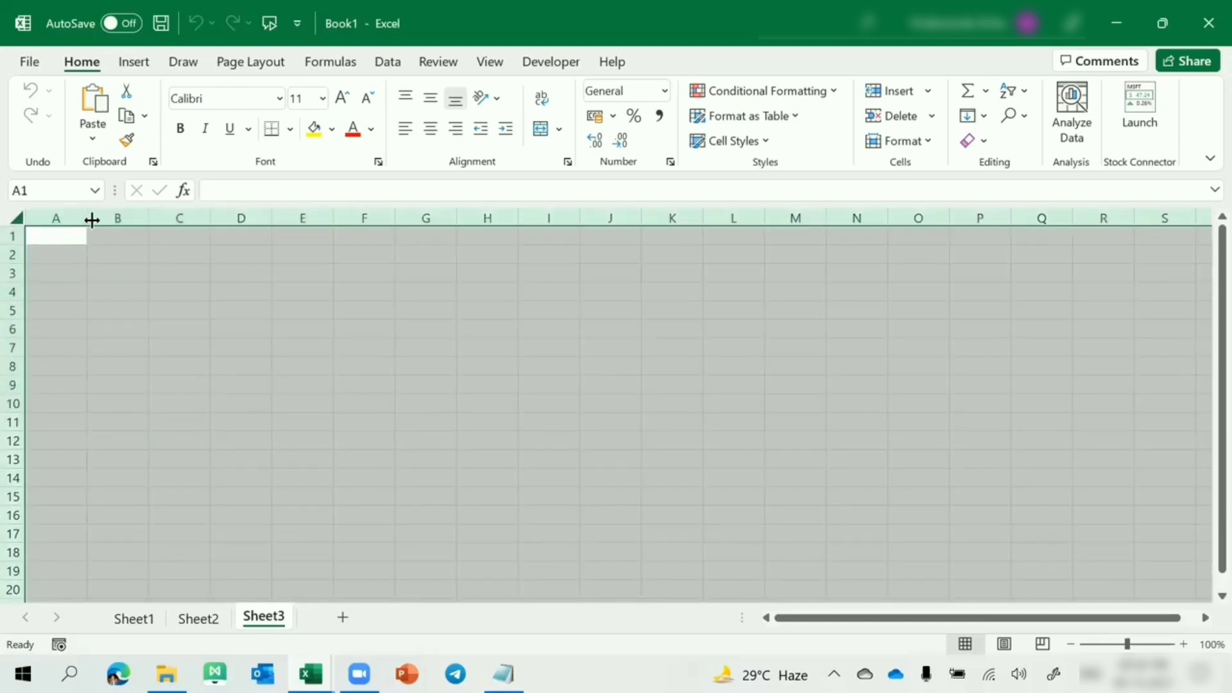
left_click_drag(87, 219, 64, 224)
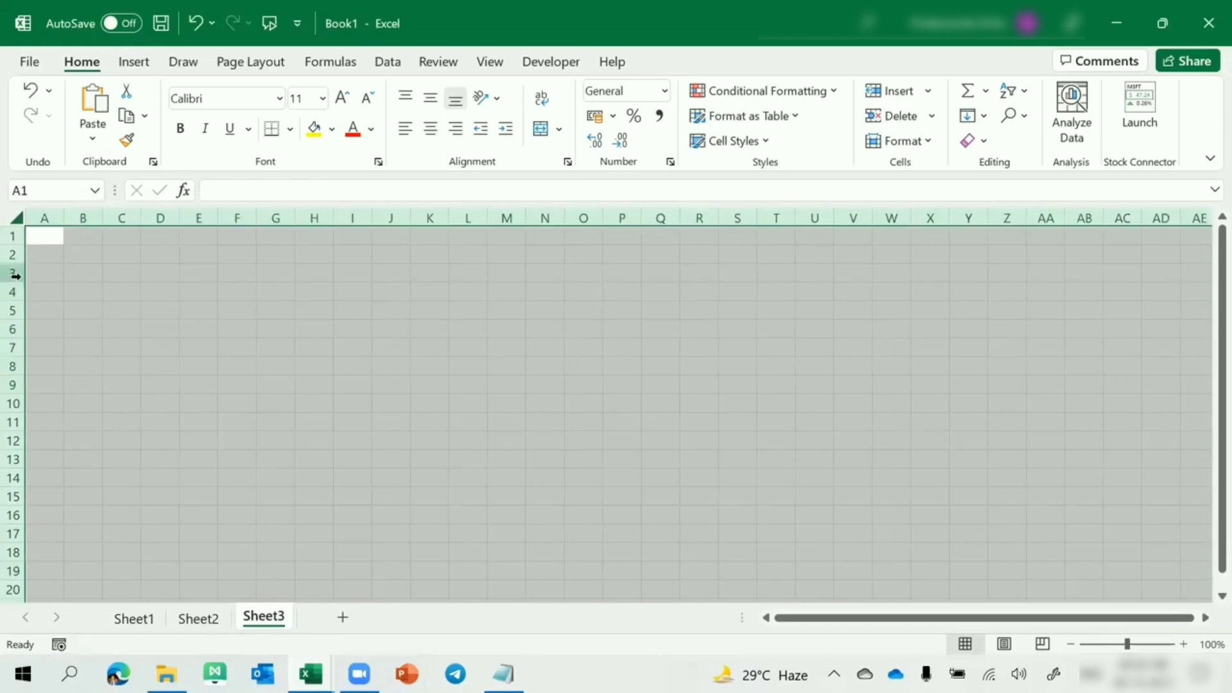
Enter A in A1 and centre all cells horizontally and vertically.
left_click(44, 241)
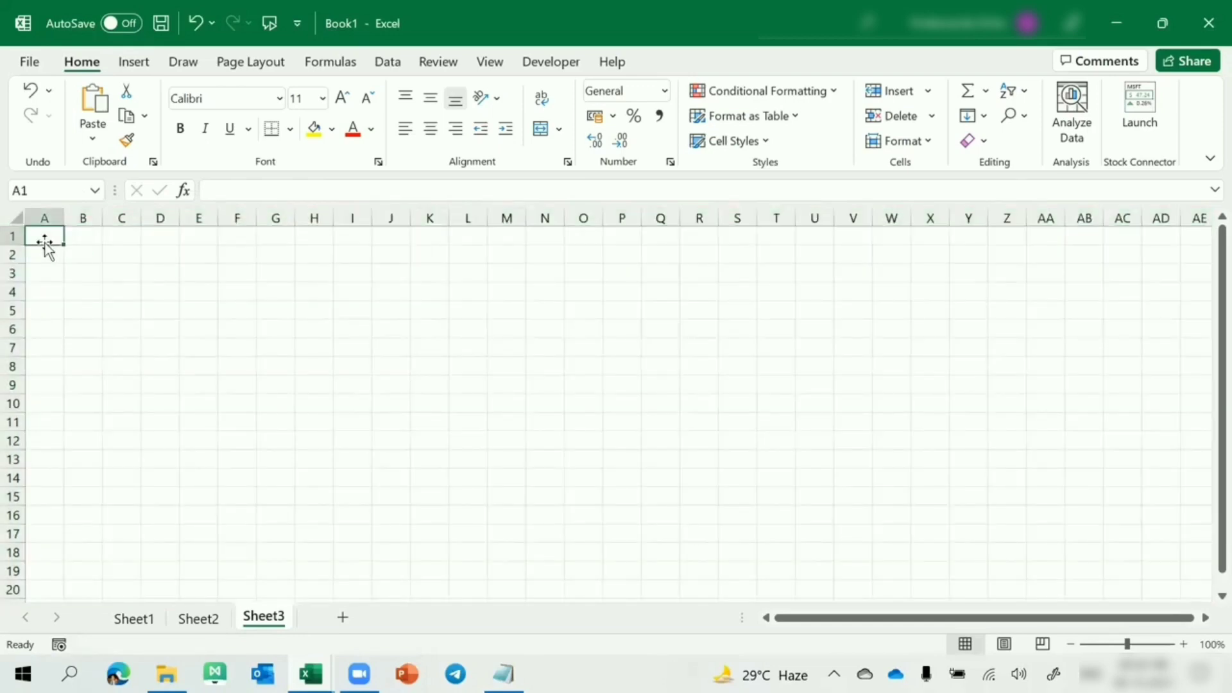
type("A")
key("Return")
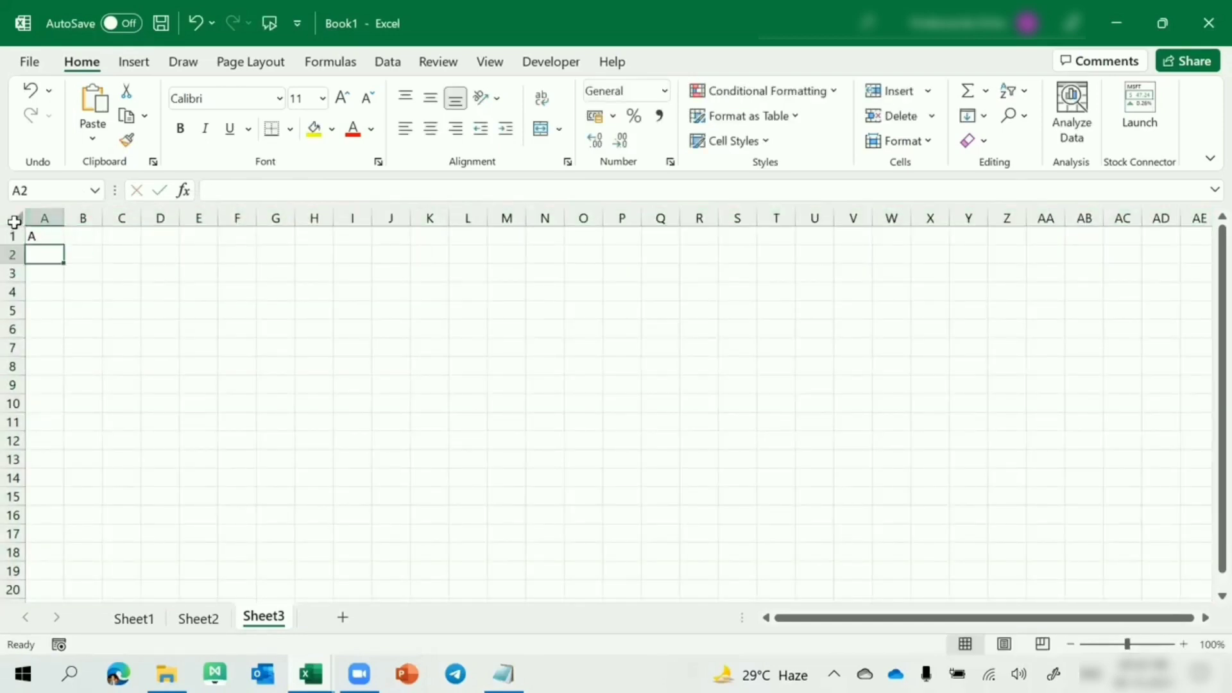
left_click(15, 219)
left_click(430, 128)
left_click(430, 98)
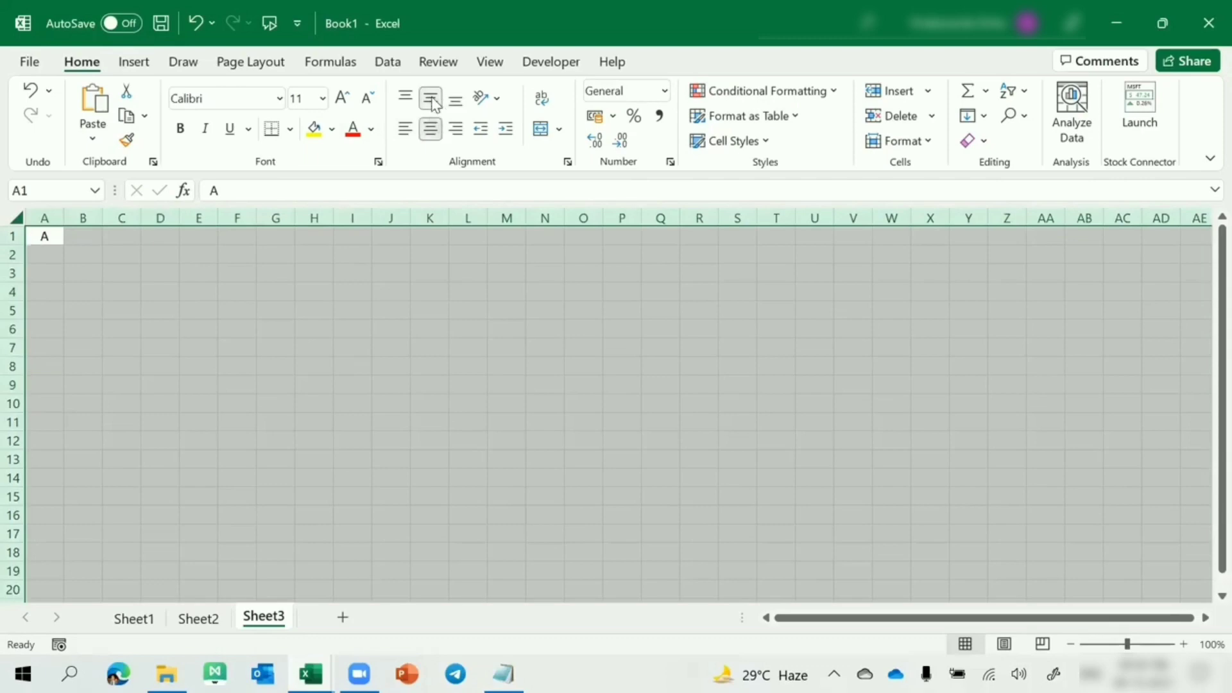
Fill A2:B2 and A3:C3 with the letter A.
left_click(48, 255)
key("Tab")
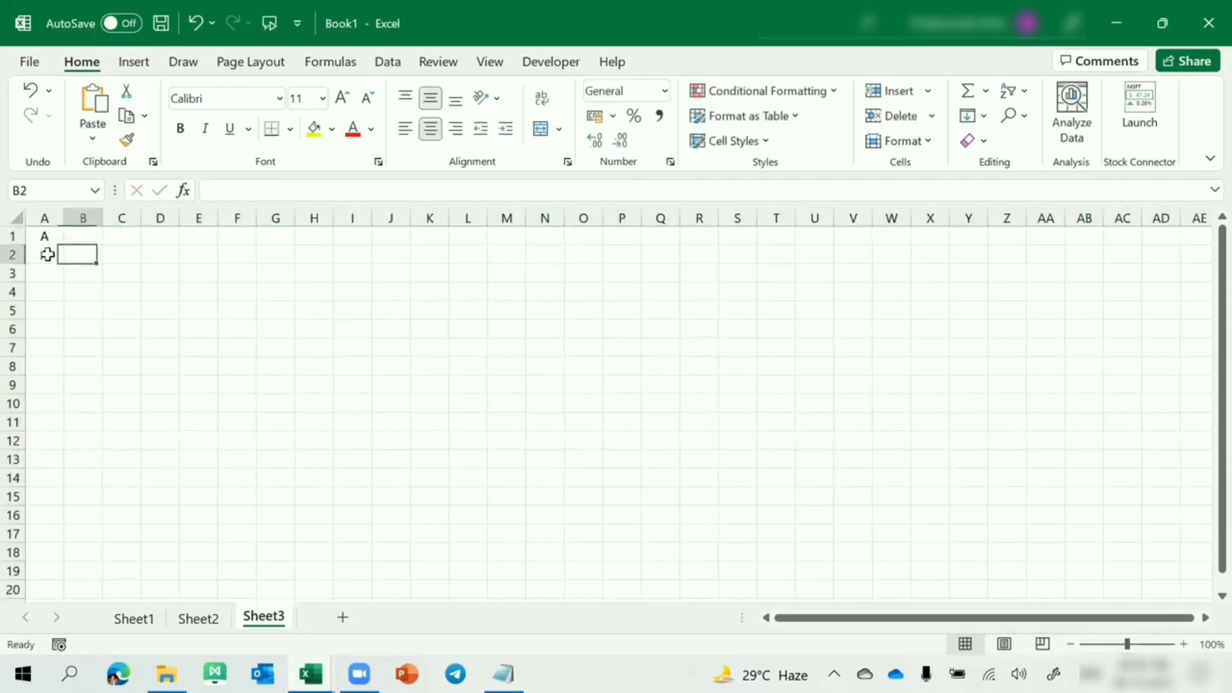
type("A")
key("Return")
type("A")
key("Tab")
type("A")
key("Tab")
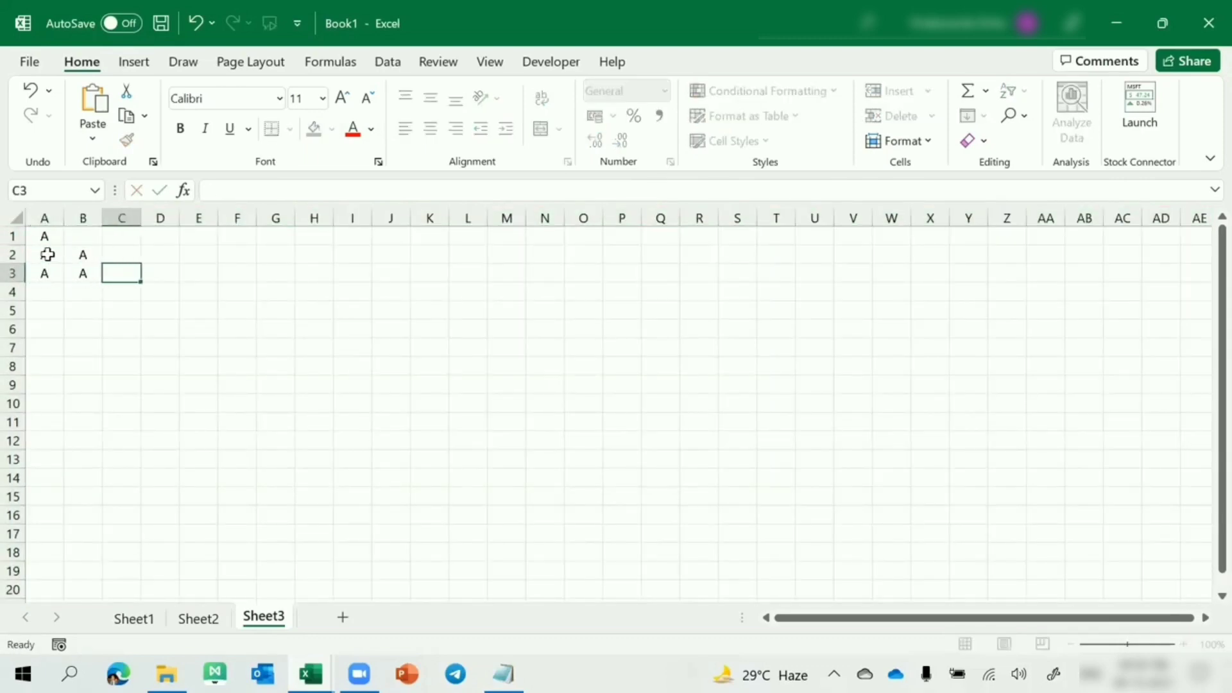
type("A")
key("Down")
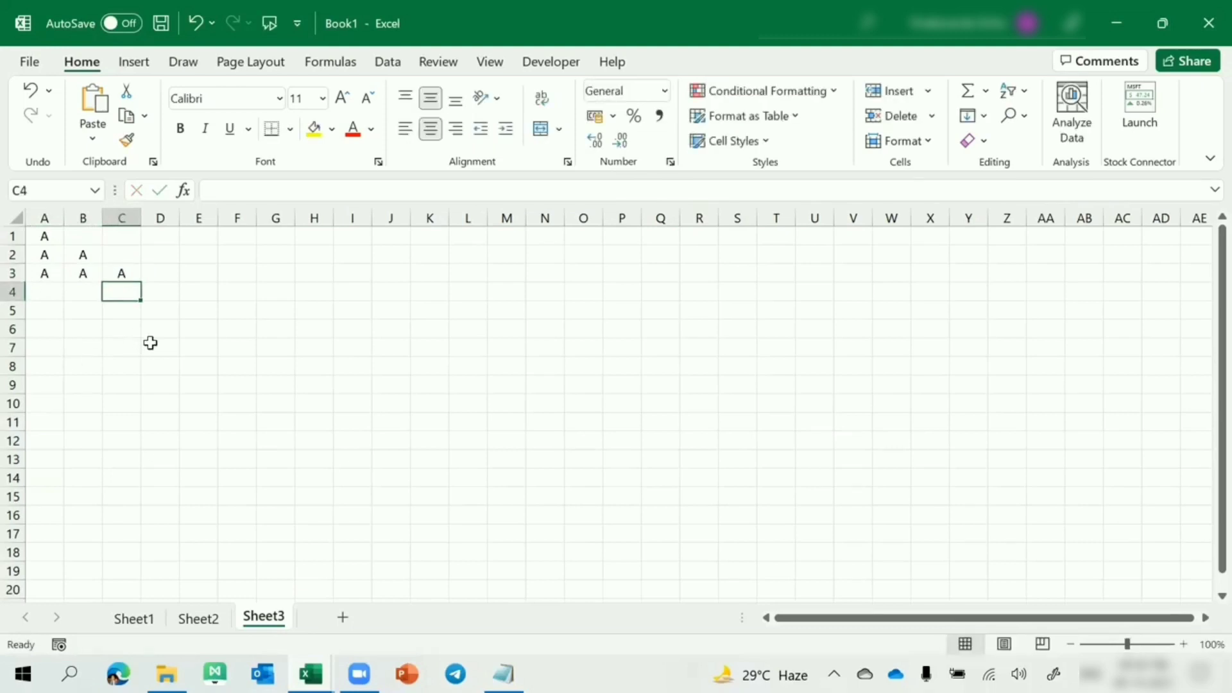
Start a new FillATenTimes Sub below the last procedure in Module1.
key("alt+F11")
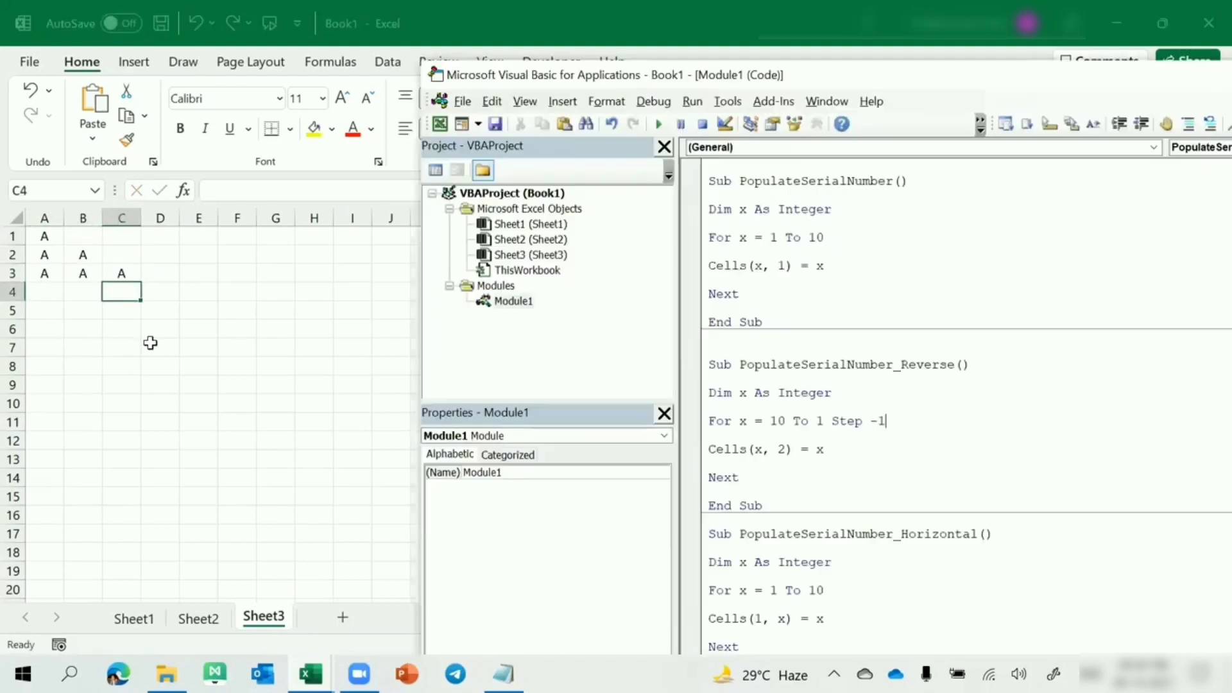
double_click(960, 75)
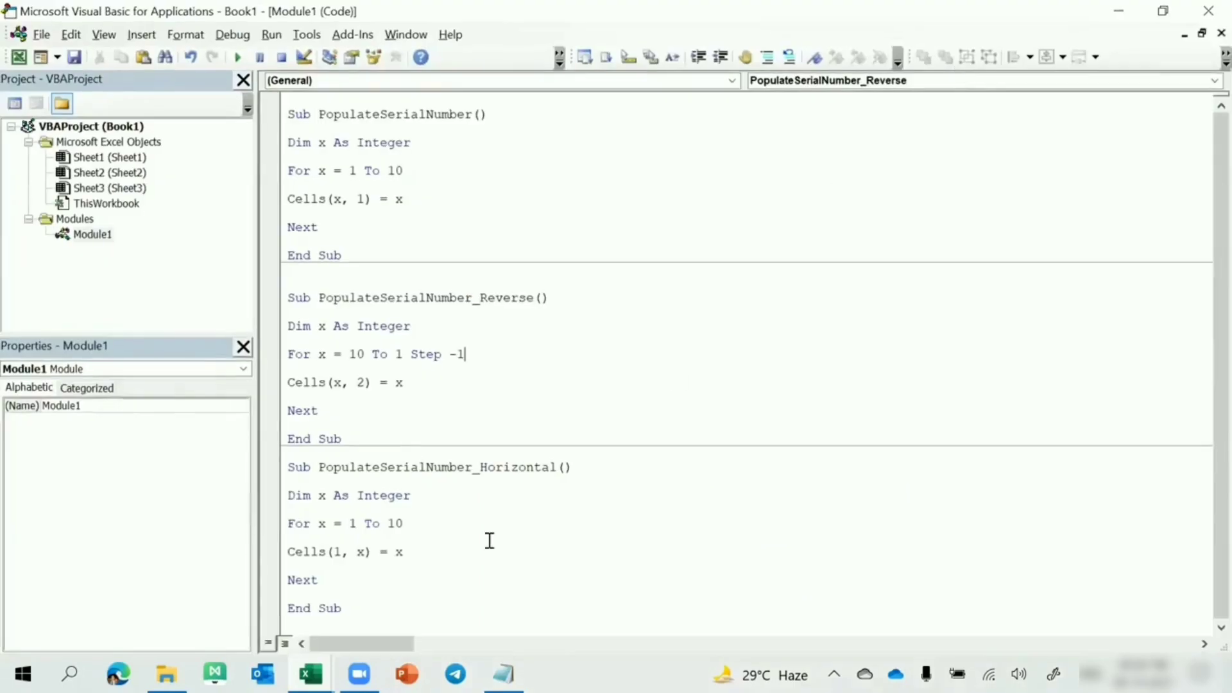
left_click(363, 608)
key("Return")
key("Return")
type("Sub")
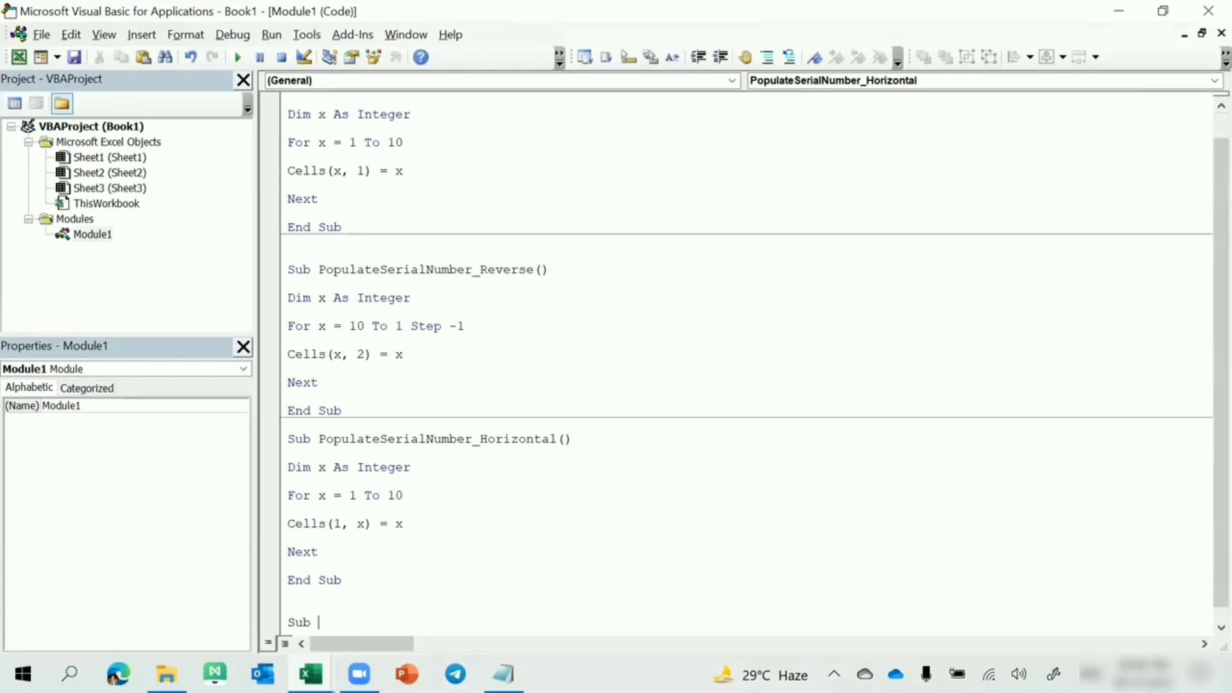
key("alt+F11")
key("alt+F11")
type("F")
type("ill")
type("A1")
key("BackSpace")
type("Ten")
type("Time")
key("Return")
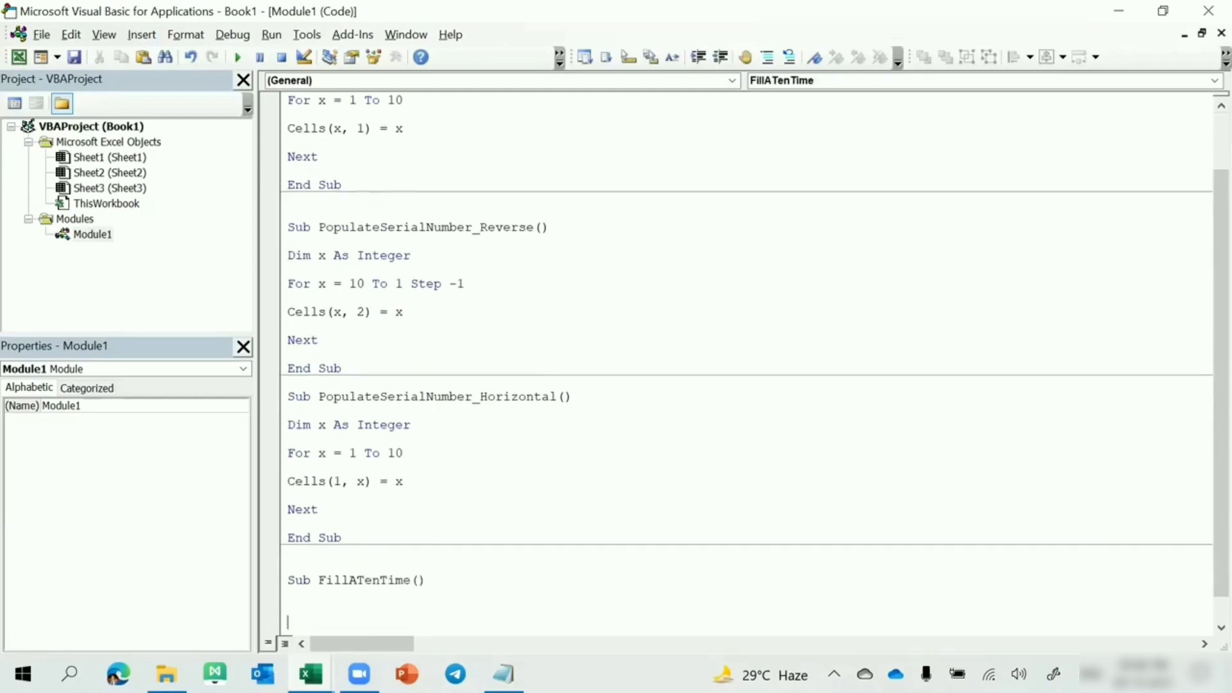
left_click(415, 579)
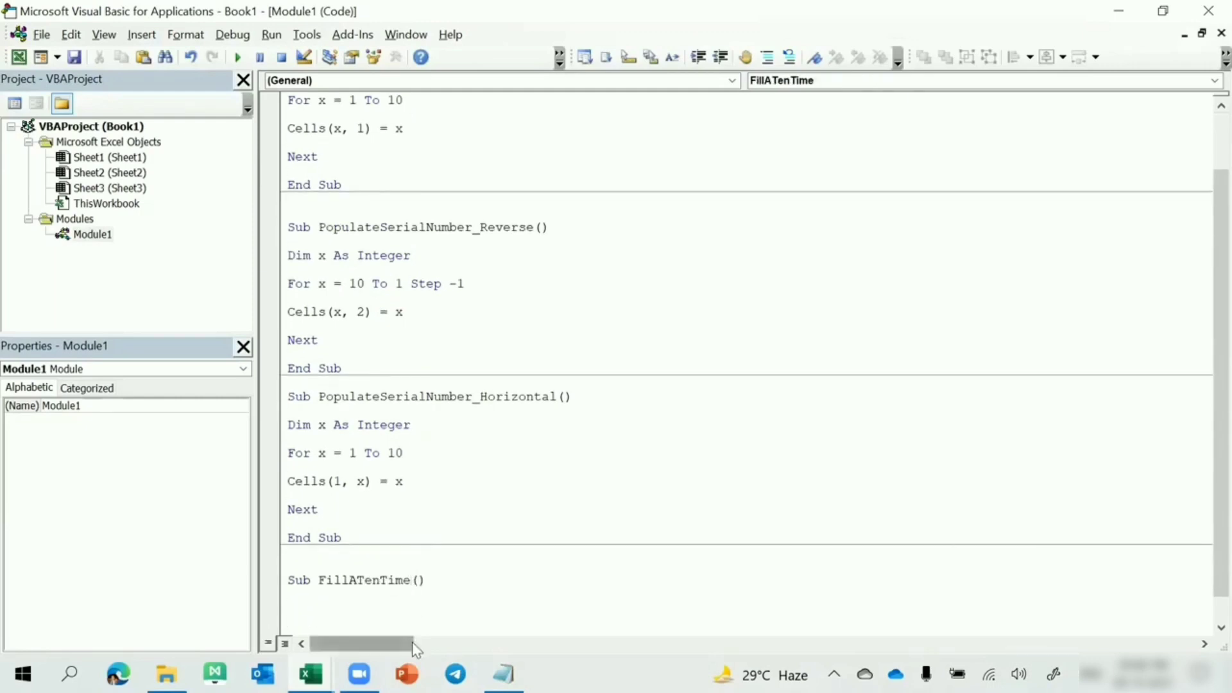
type("s")
key("Down")
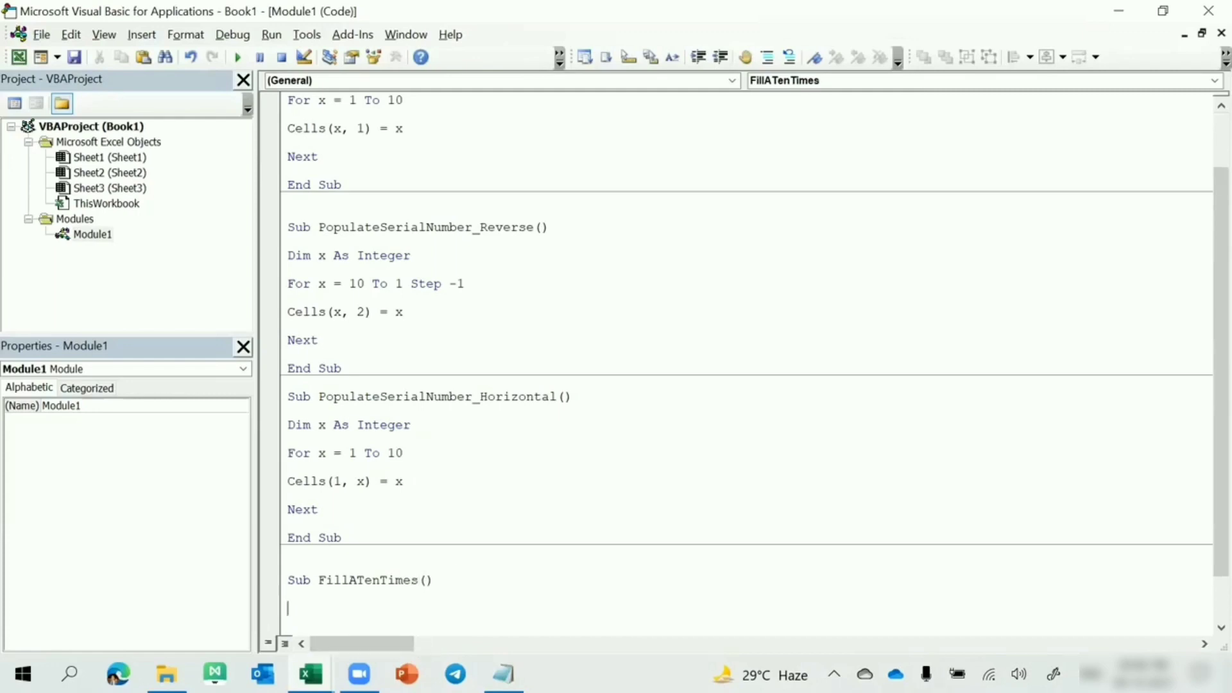
Declare 'Dim i As Integer' and add a 'For i = 1 To 10' … Next loop.
left_click(358, 537)
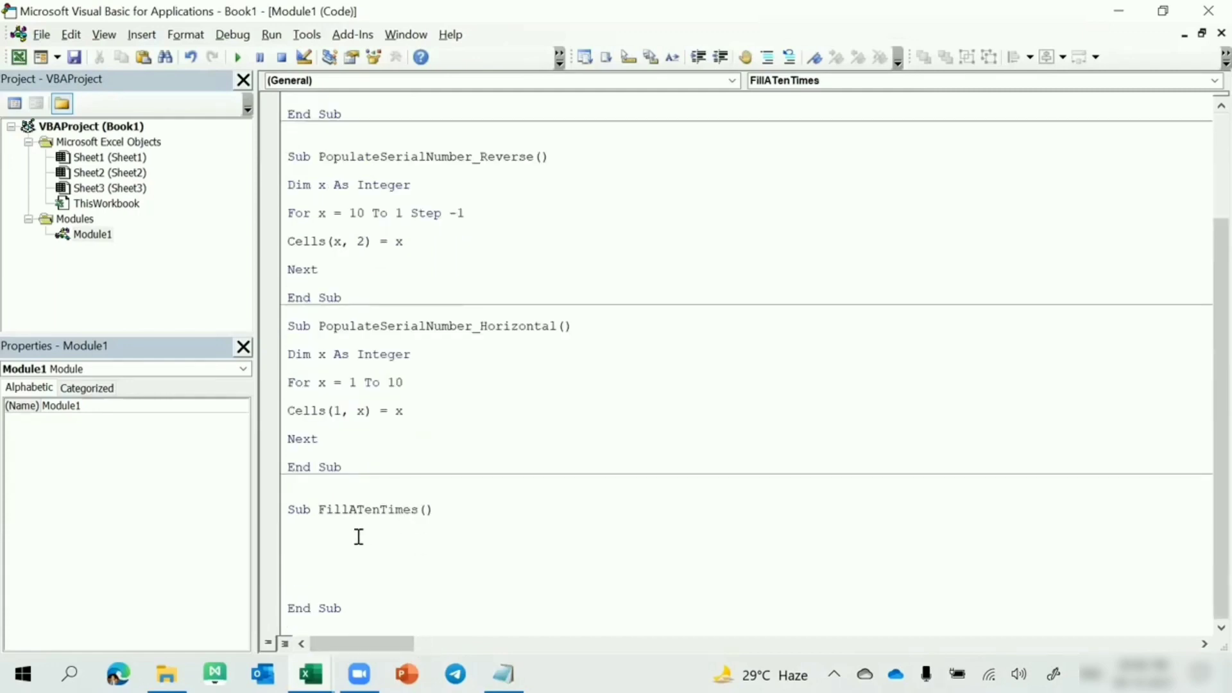
key("alt+F11")
left_click_drag(43, 237, 42, 400)
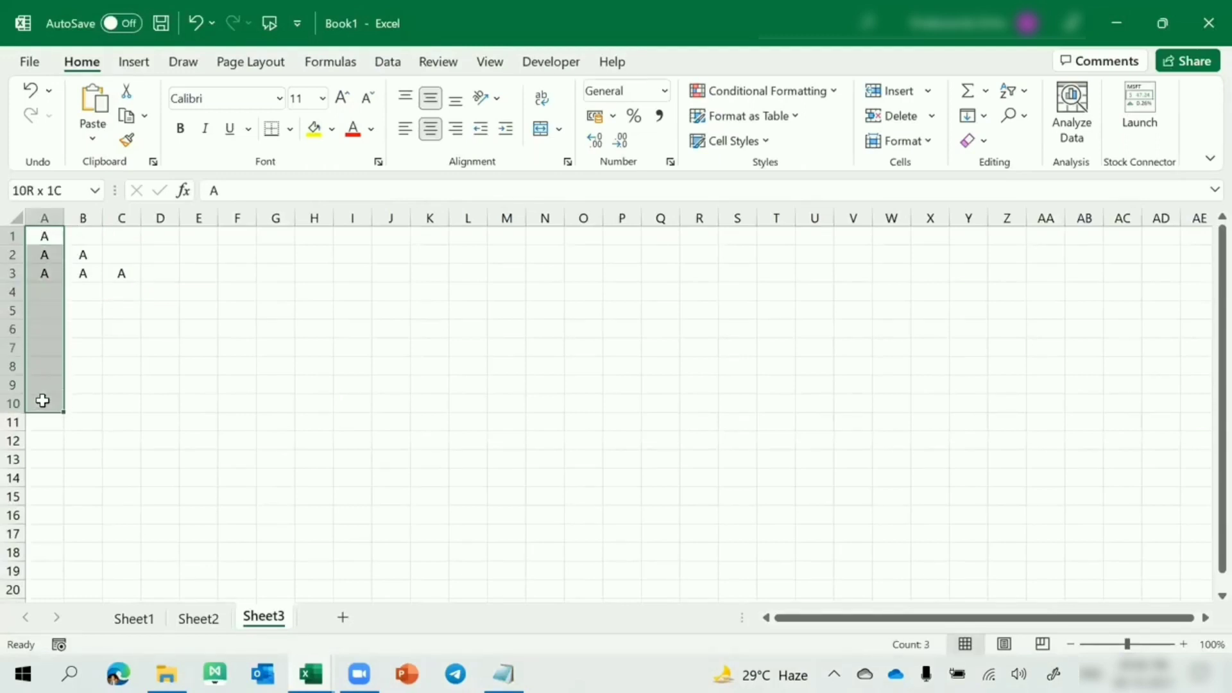
left_click_drag(42, 401, 42, 400)
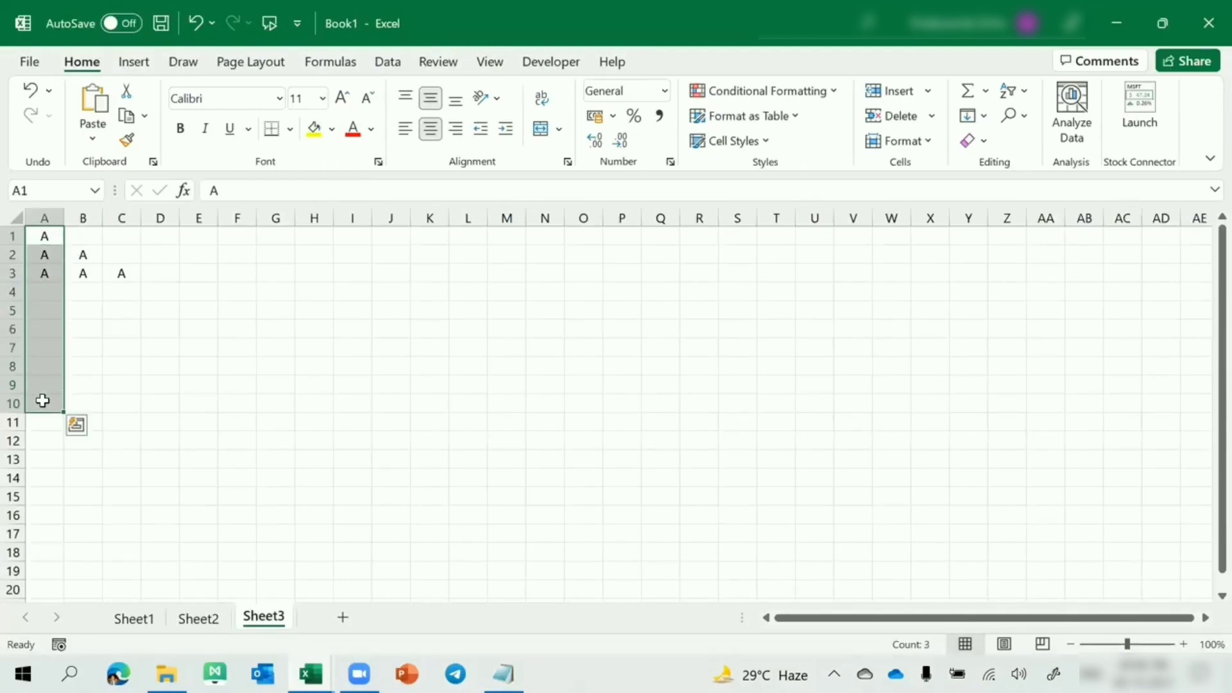
key("alt+F11")
type("dim i")
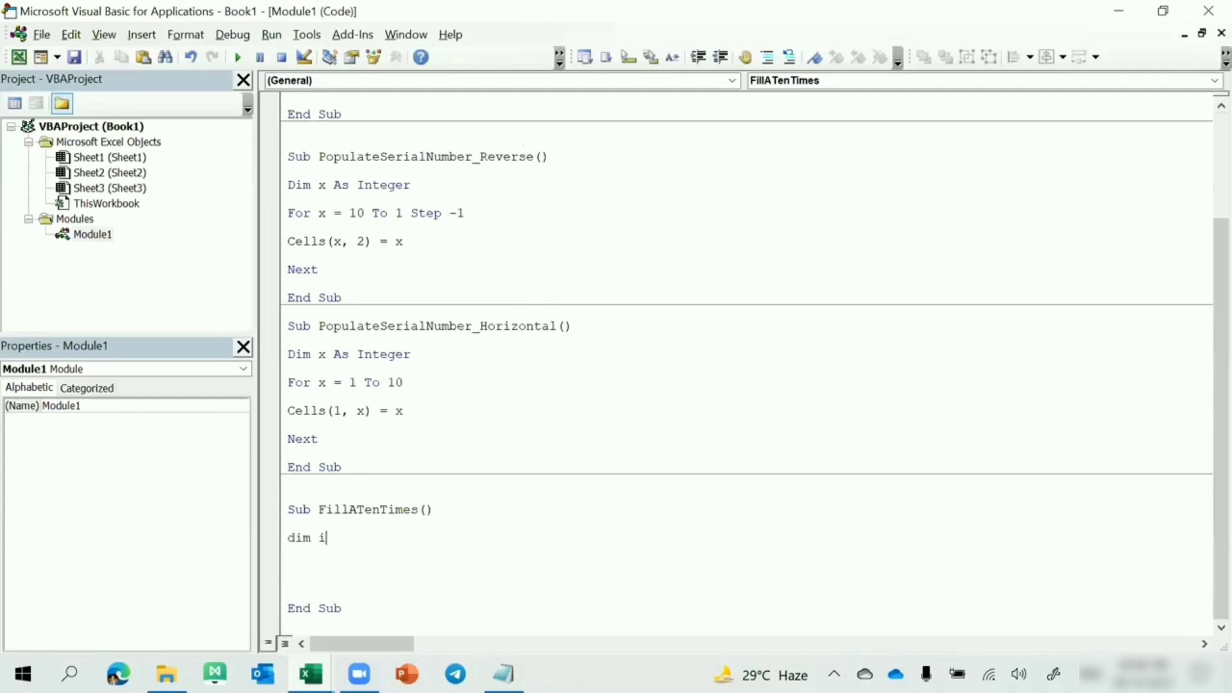
type(" as in")
key("Tab")
key("Return")
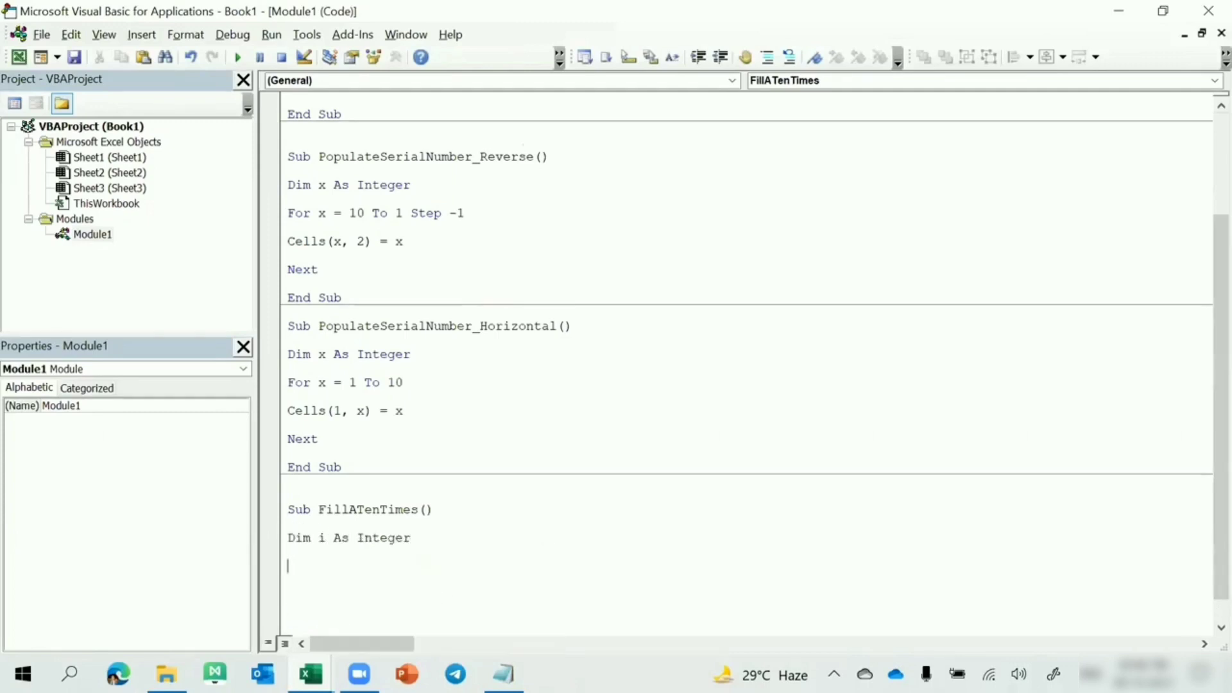
type("for i = ")
type("1 to 10")
key("Return")
key("Return")
type("Nexx")
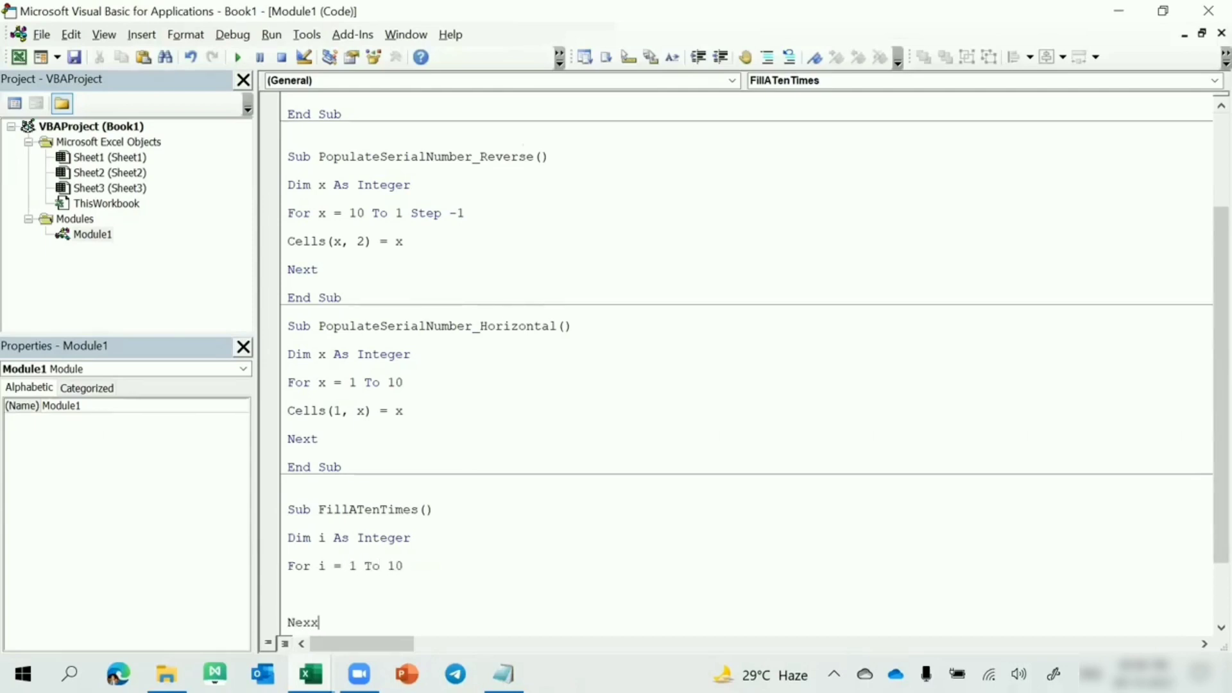
type("t")
key("BackSpace")
key("BackSpace")
type("t")
Add 'Dim j As Integer' under the i declaration, checking the sheet's row patterns.
key("alt+F11")
left_click(54, 236)
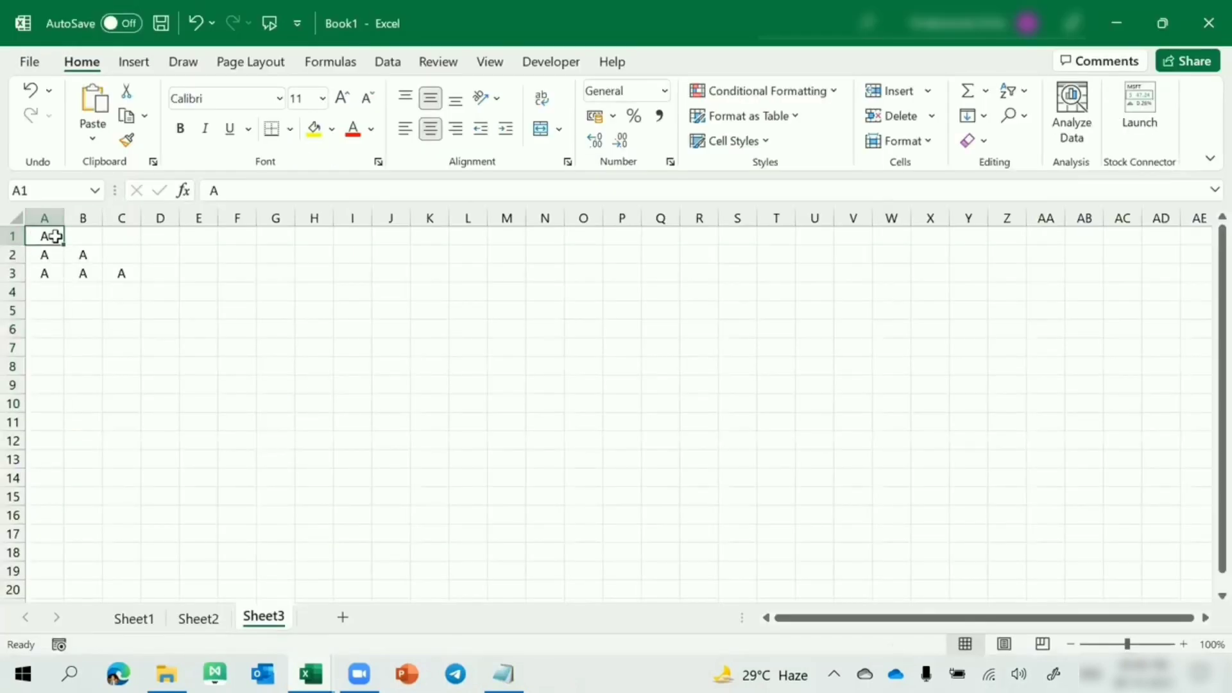
left_click_drag(36, 255, 71, 255)
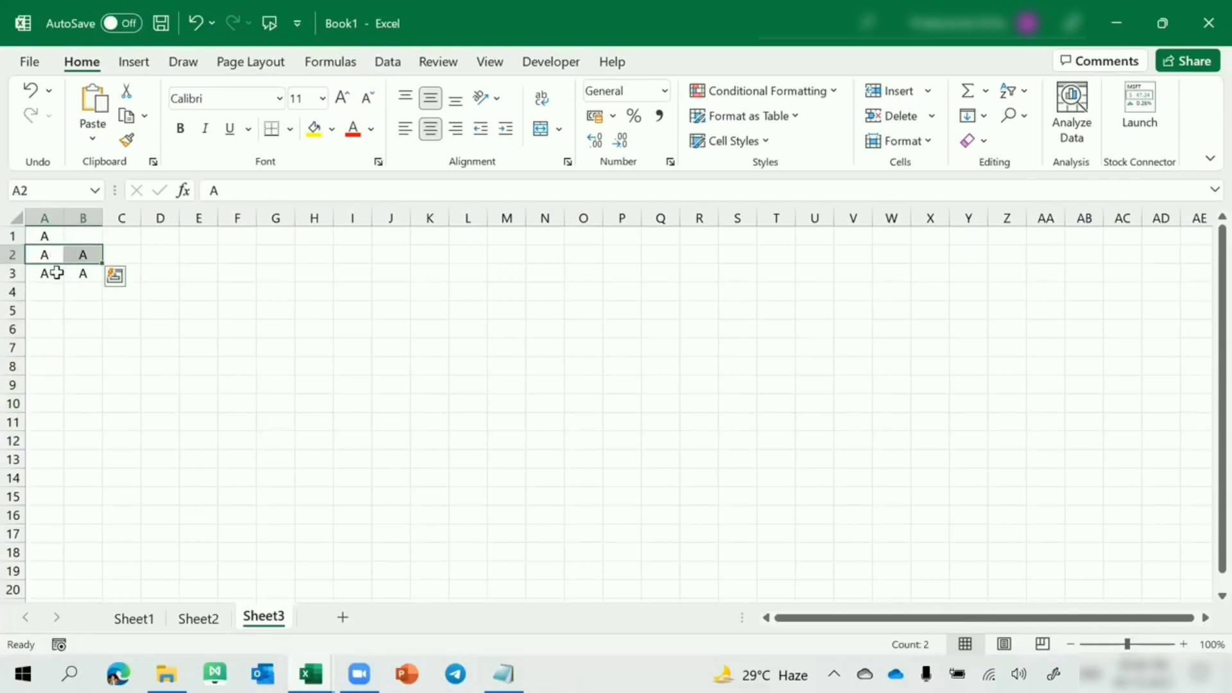
left_click_drag(46, 273, 110, 271)
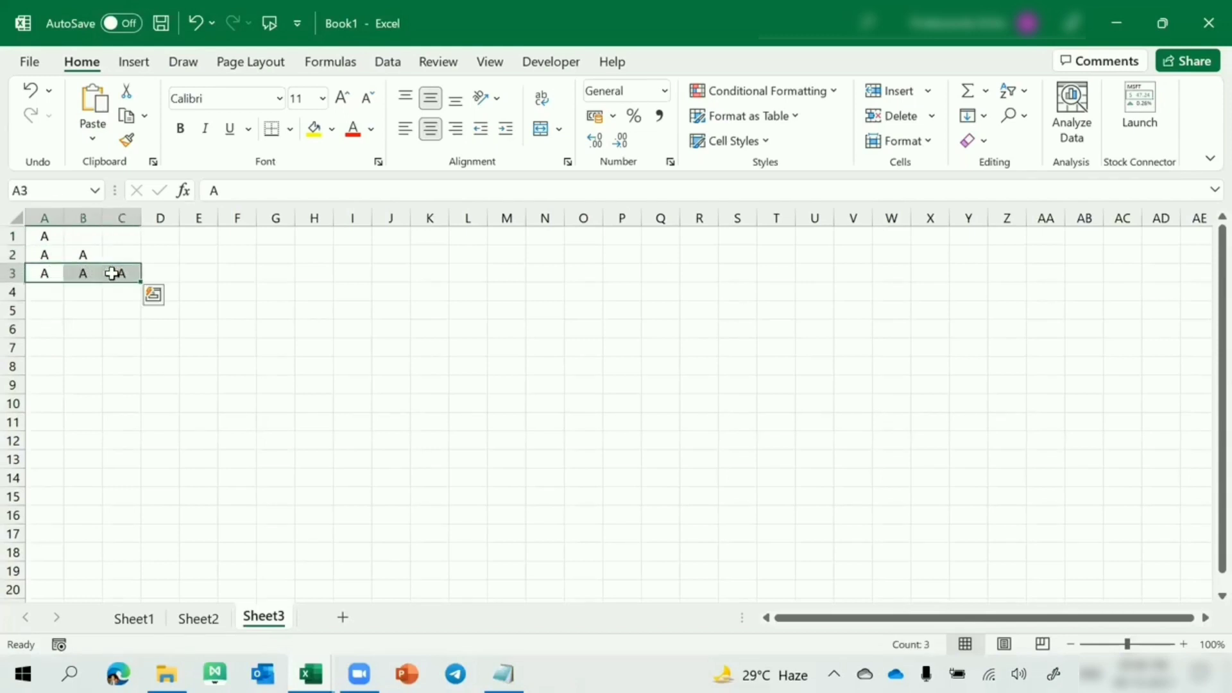
key("alt+F11")
scroll(363, 483, "down", 1)
left_click(417, 487)
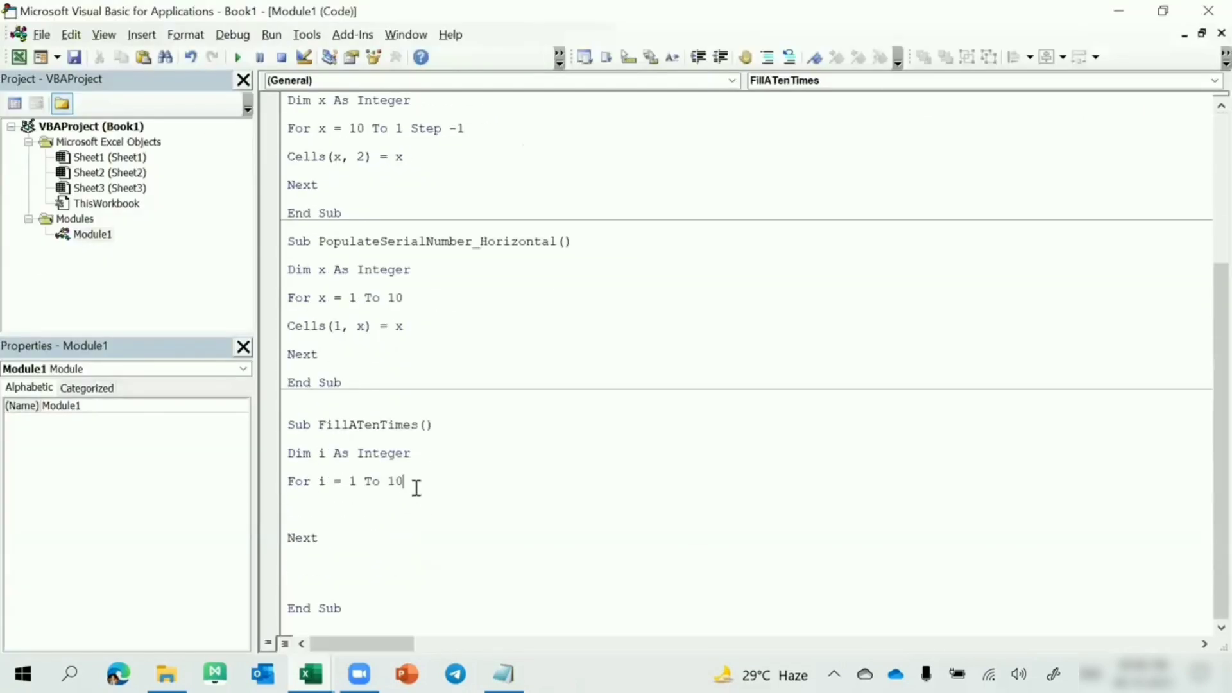
key("Return")
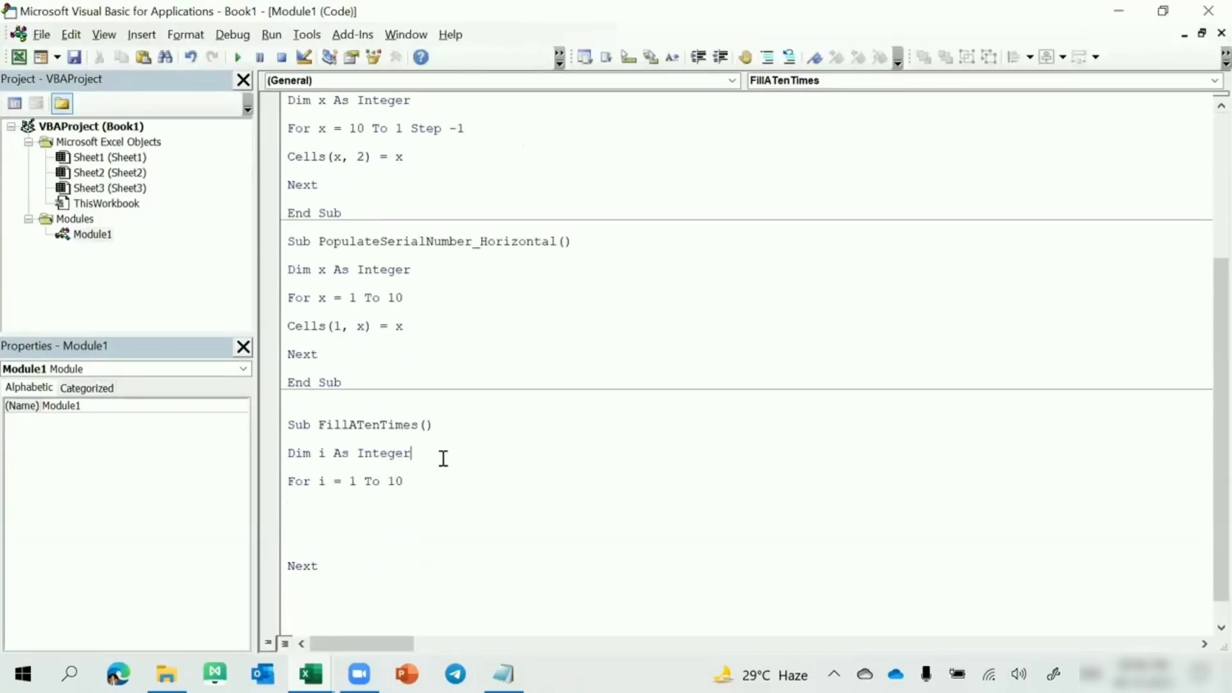
key("Return")
type("dim ")
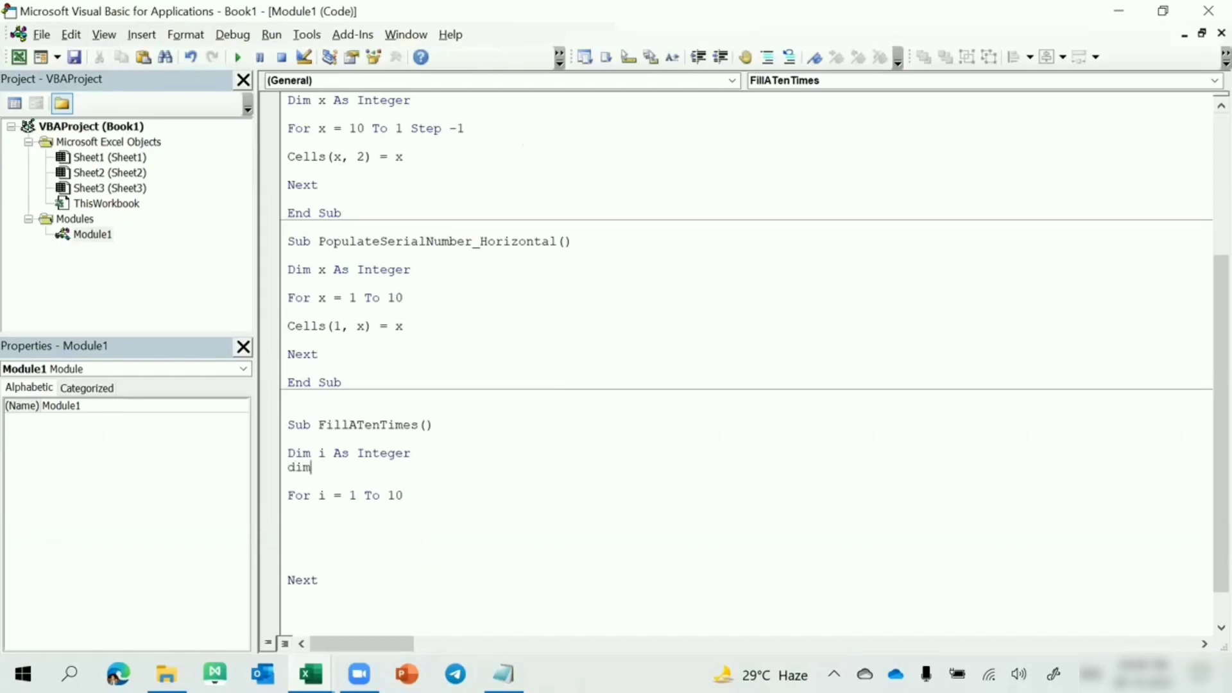
type("j as Integer")
key("alt+F11")
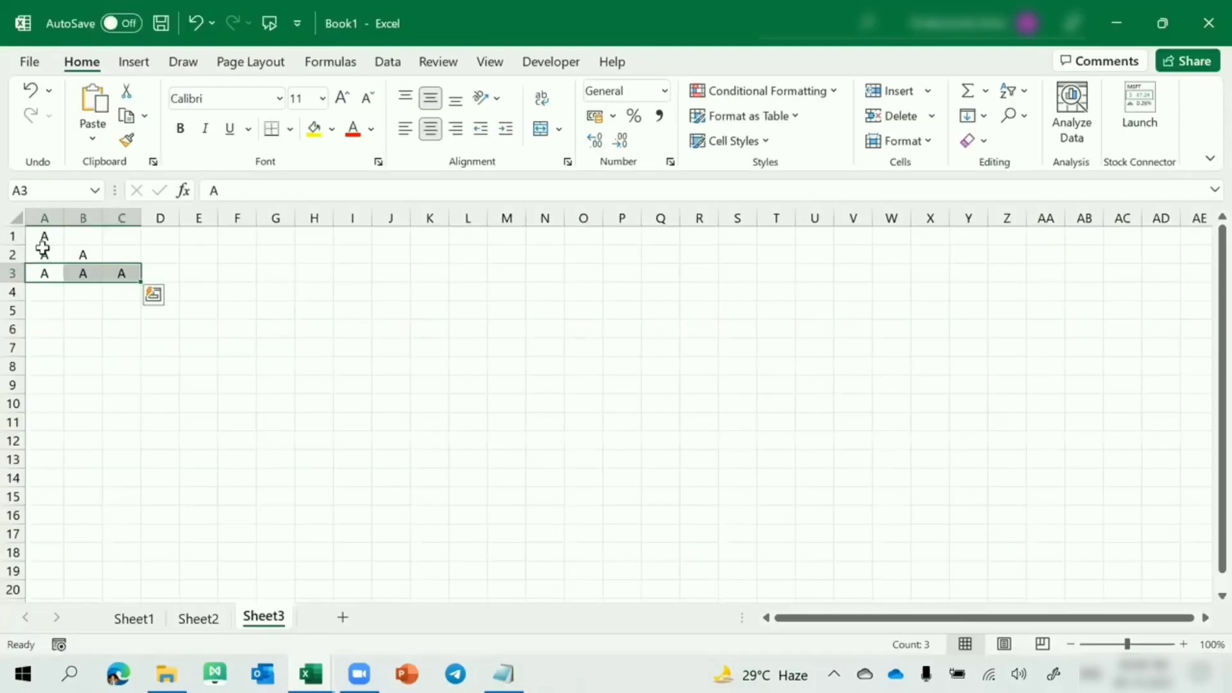
left_click(43, 237)
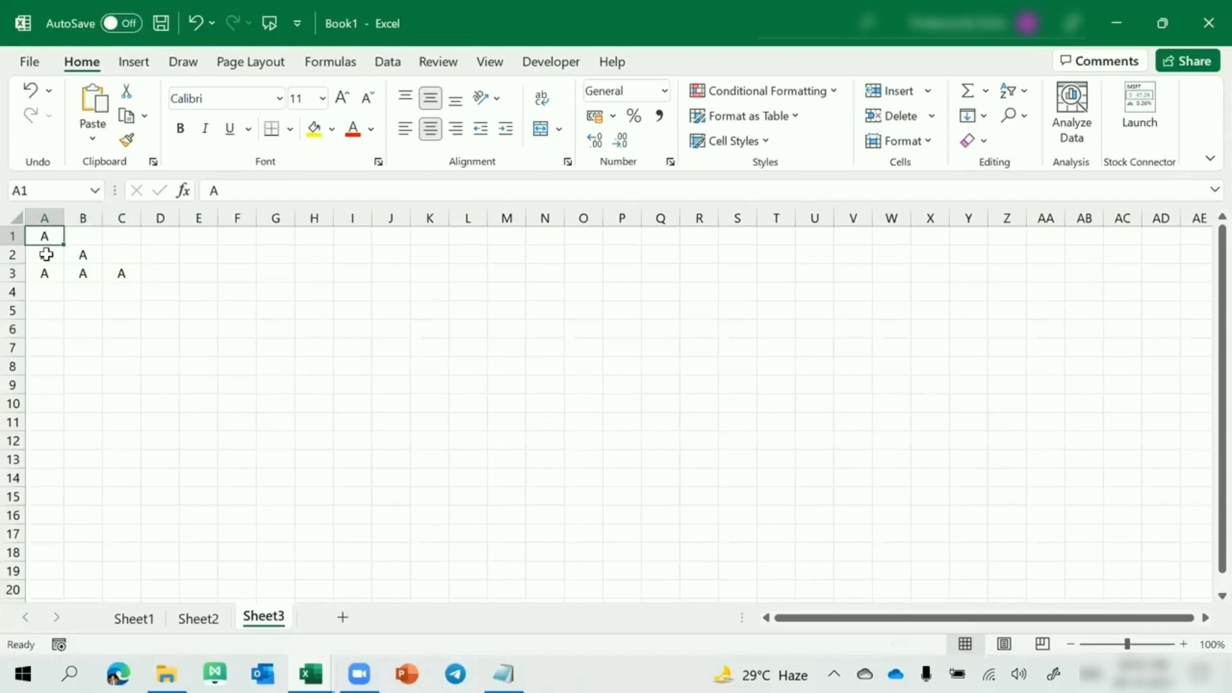
left_click(45, 255)
left_click_drag(45, 255, 78, 255)
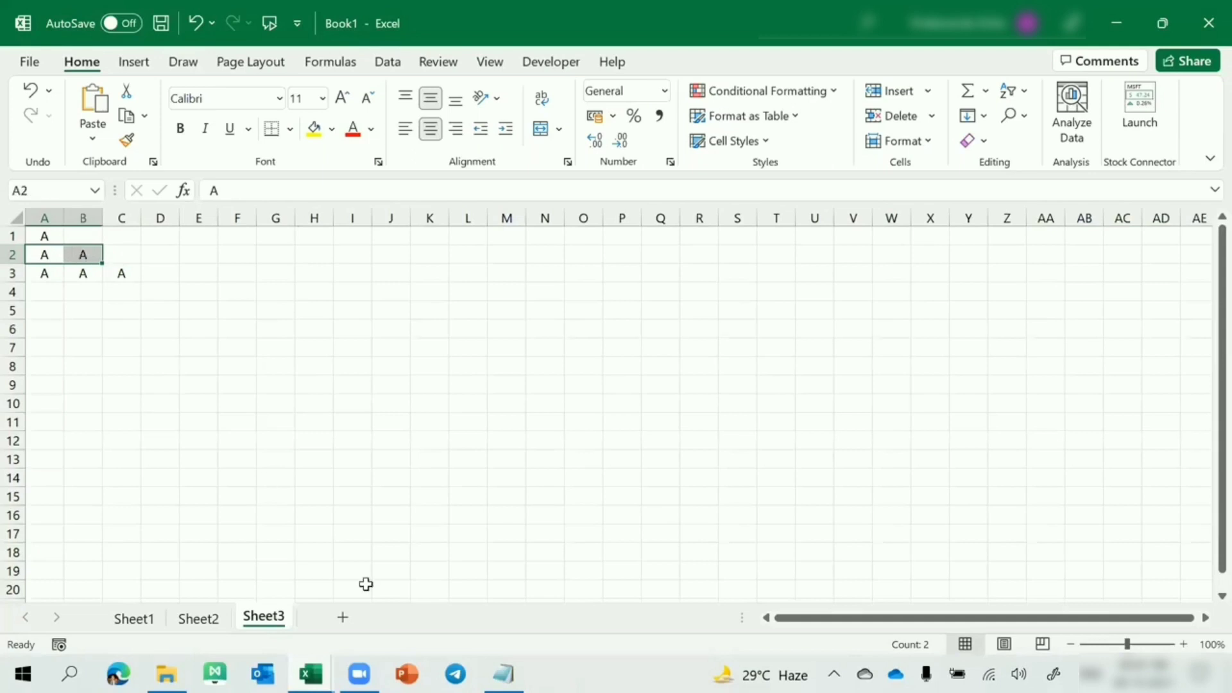
Inside the For i loop, add 'For j = 1 To i' with its Next and a Cells(i,j)="A" line.
key("alt+F11")
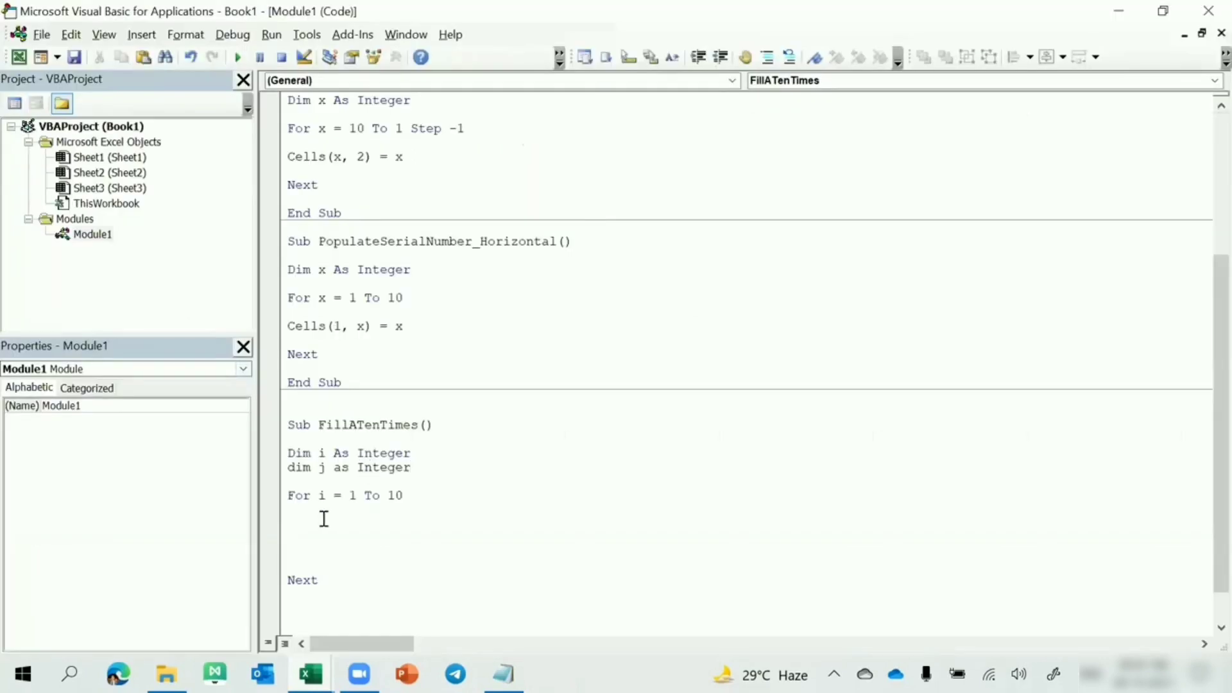
key("Tab")
type("f")
type("or j = ")
type("1 to i")
key("Return")
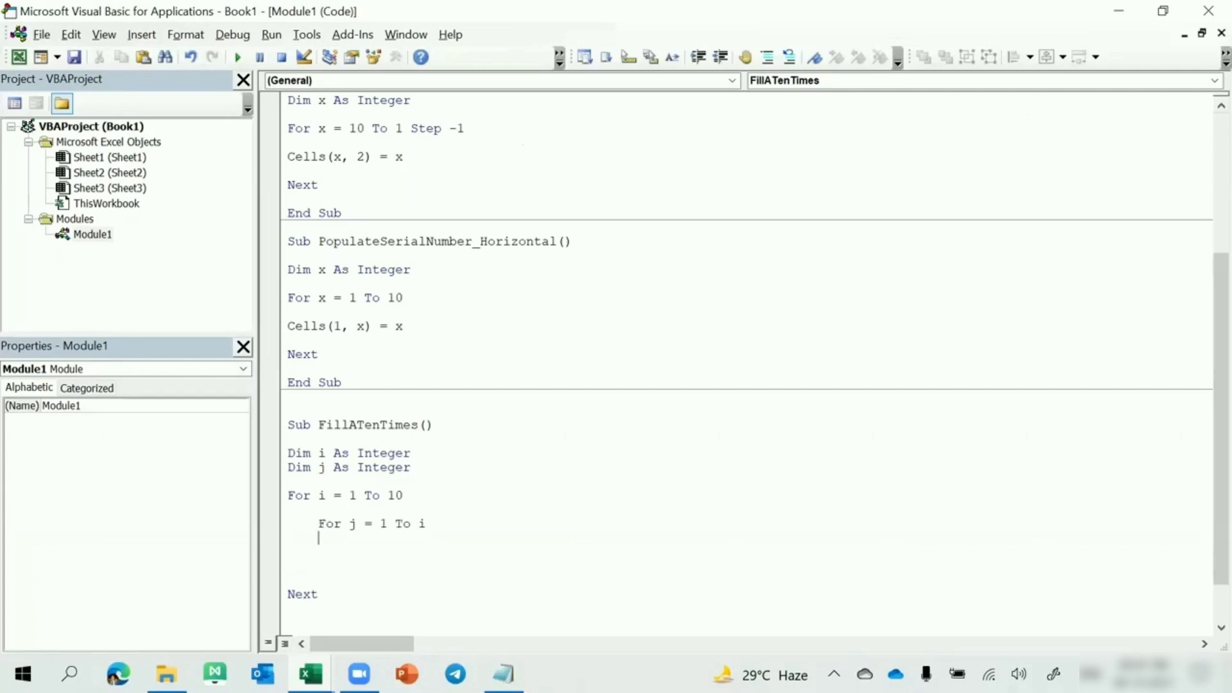
key("Return")
key("Return")
type("Ne")
key("Delete")
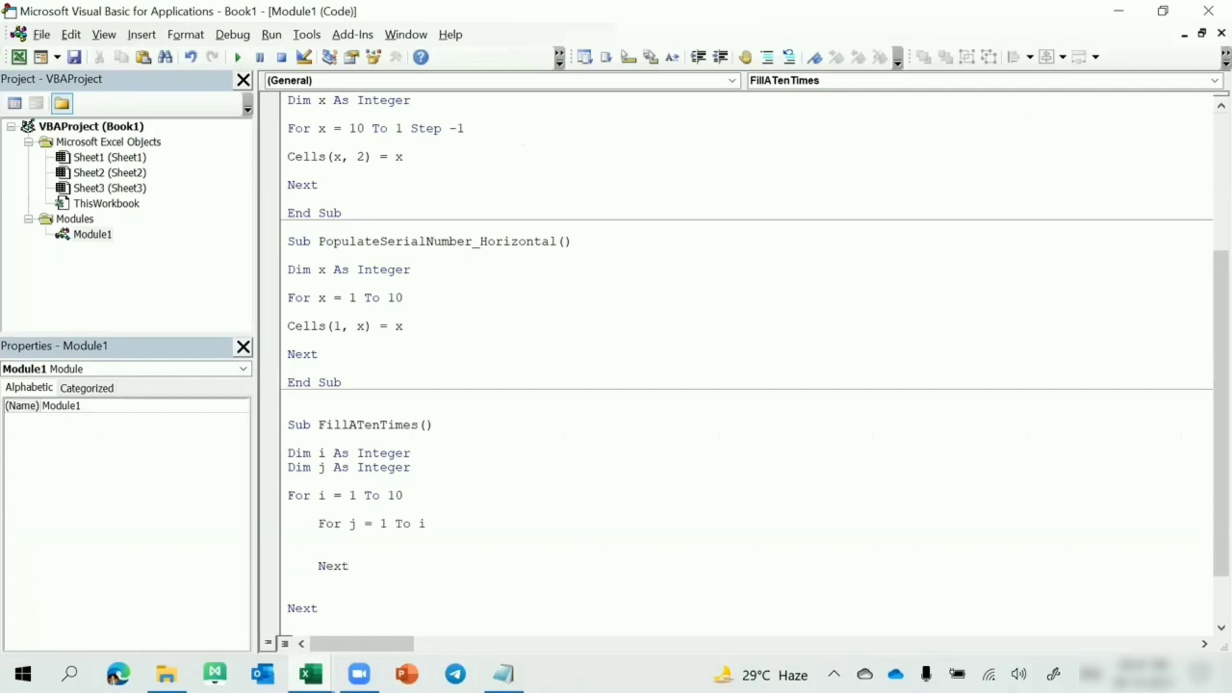
key("Delete")
left_click(351, 543)
key("Return")
type("cells(i")
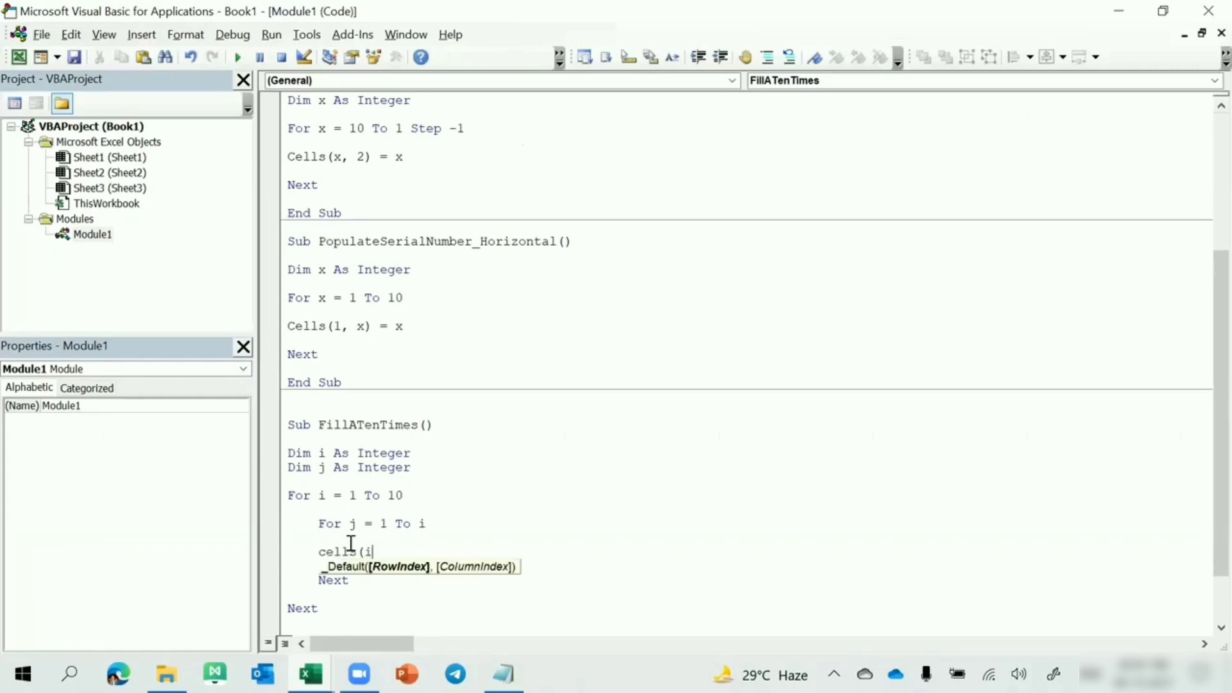
type(",j")
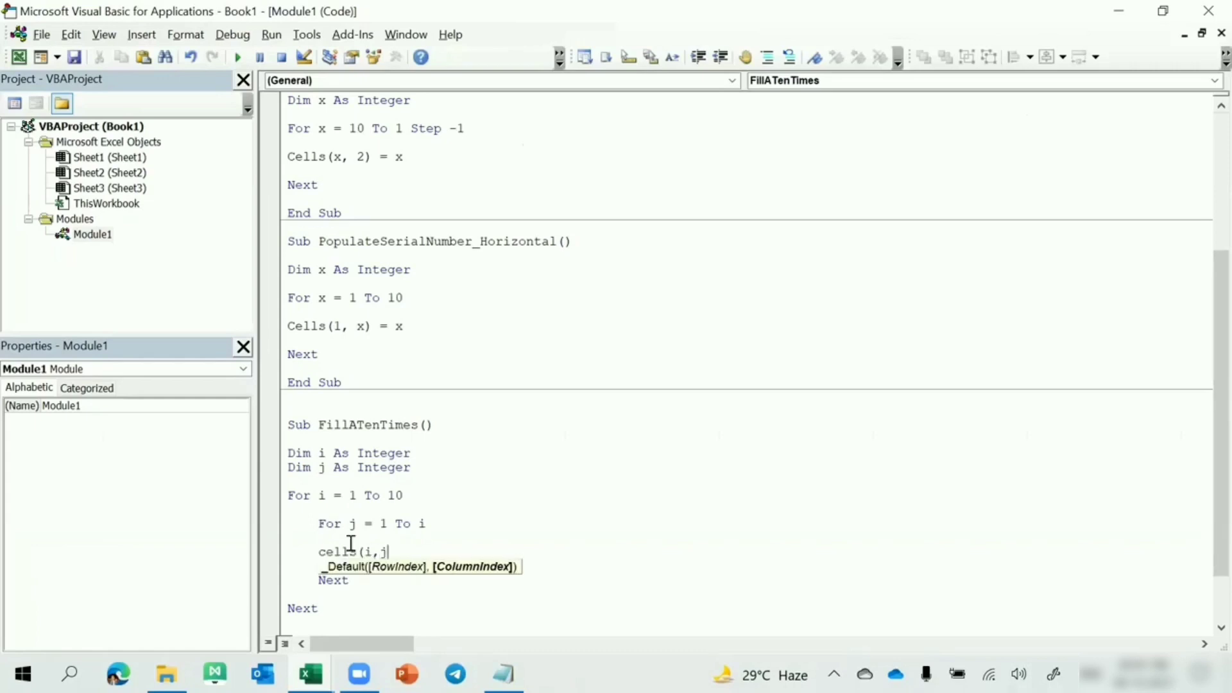
type(")=\"A\"")
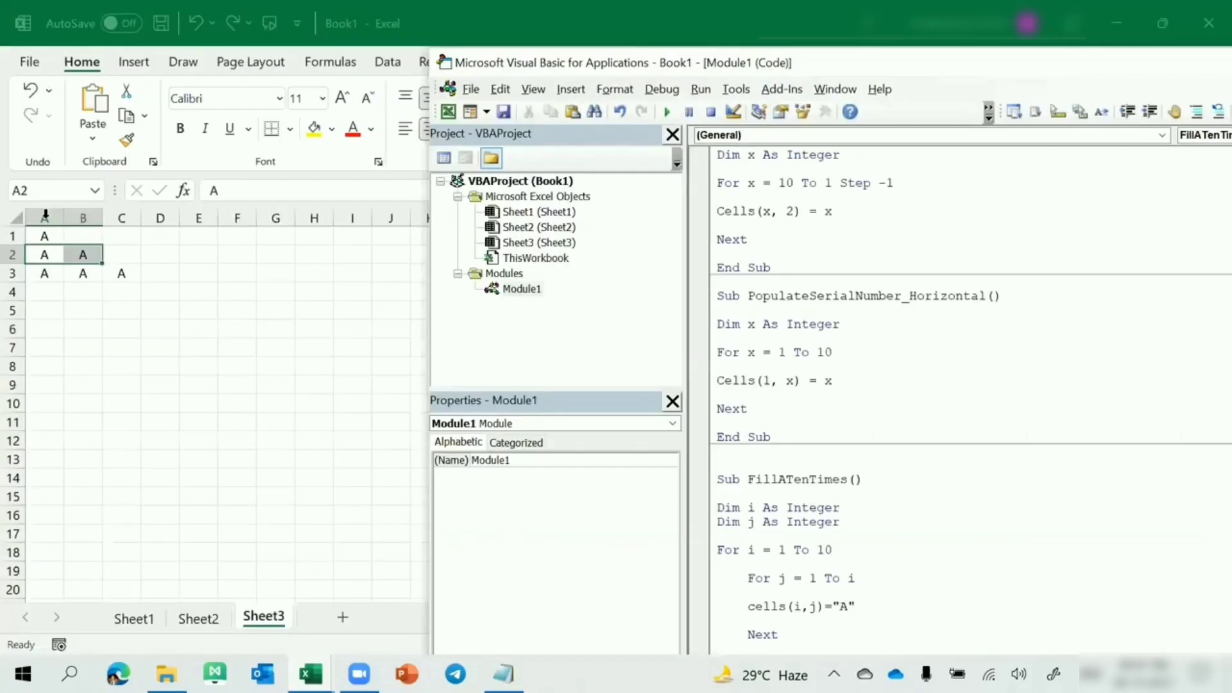
Clear Sheet3, then step through FillATenTimes with F8 until A1, A2 and B2 refill.
left_click(12, 218)
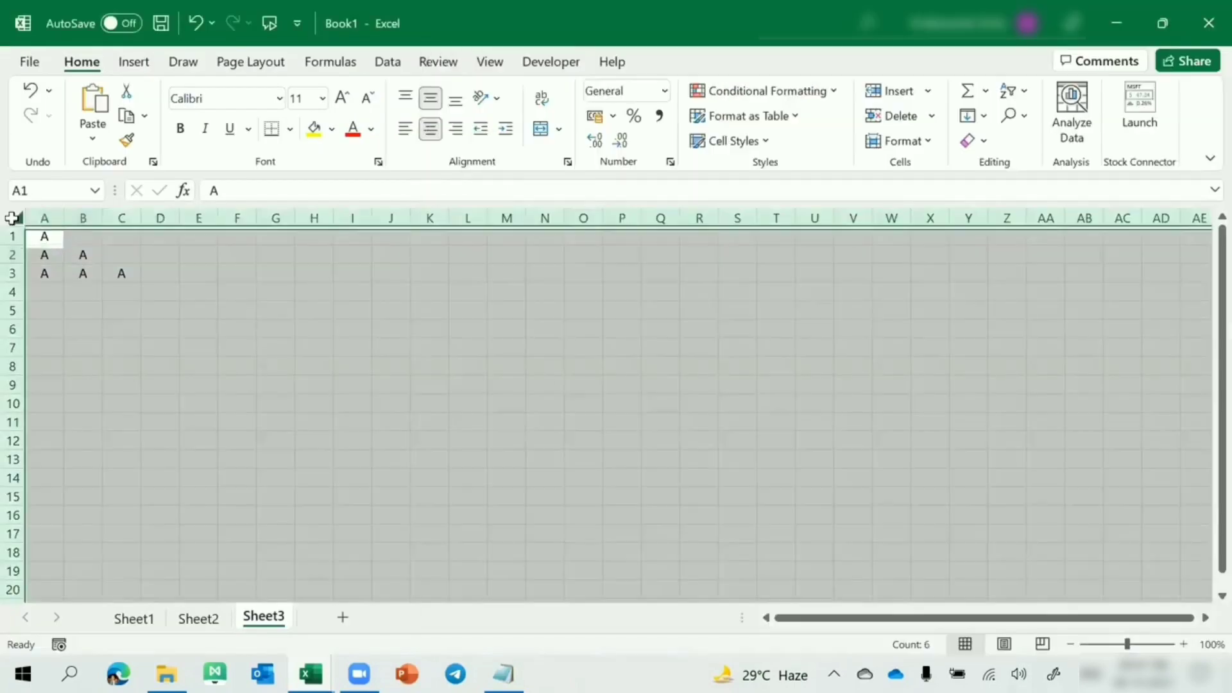
left_click(234, 366)
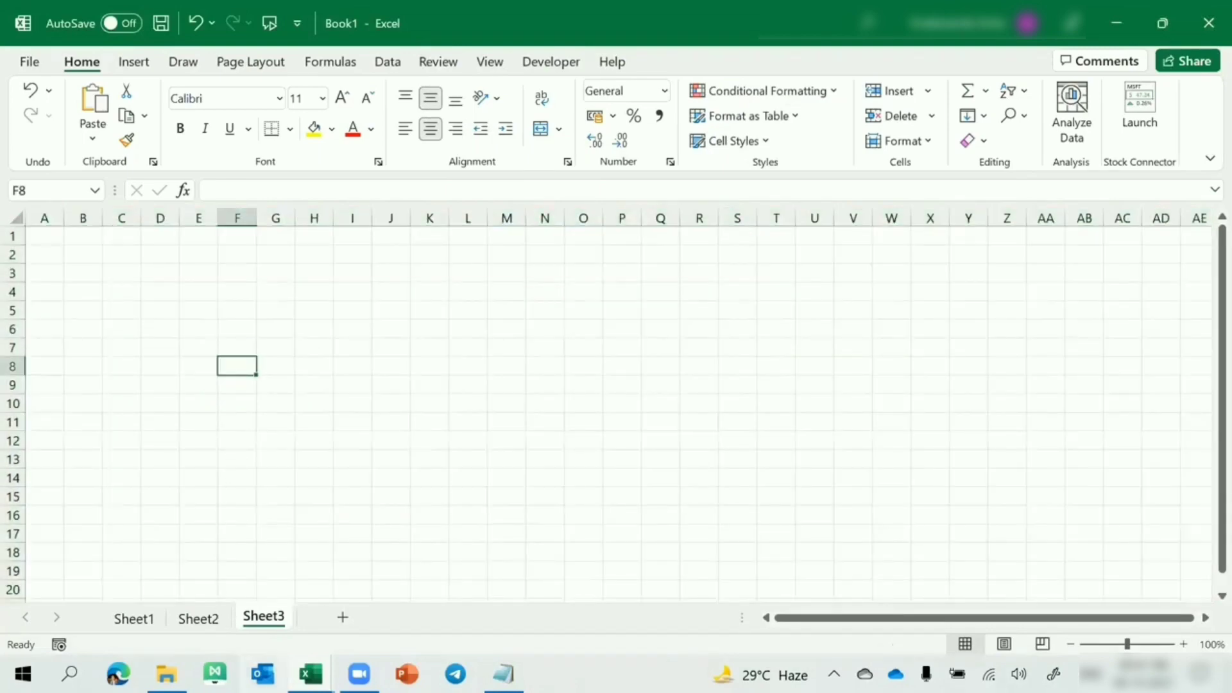
mouse_move(502, 673)
left_click(411, 606)
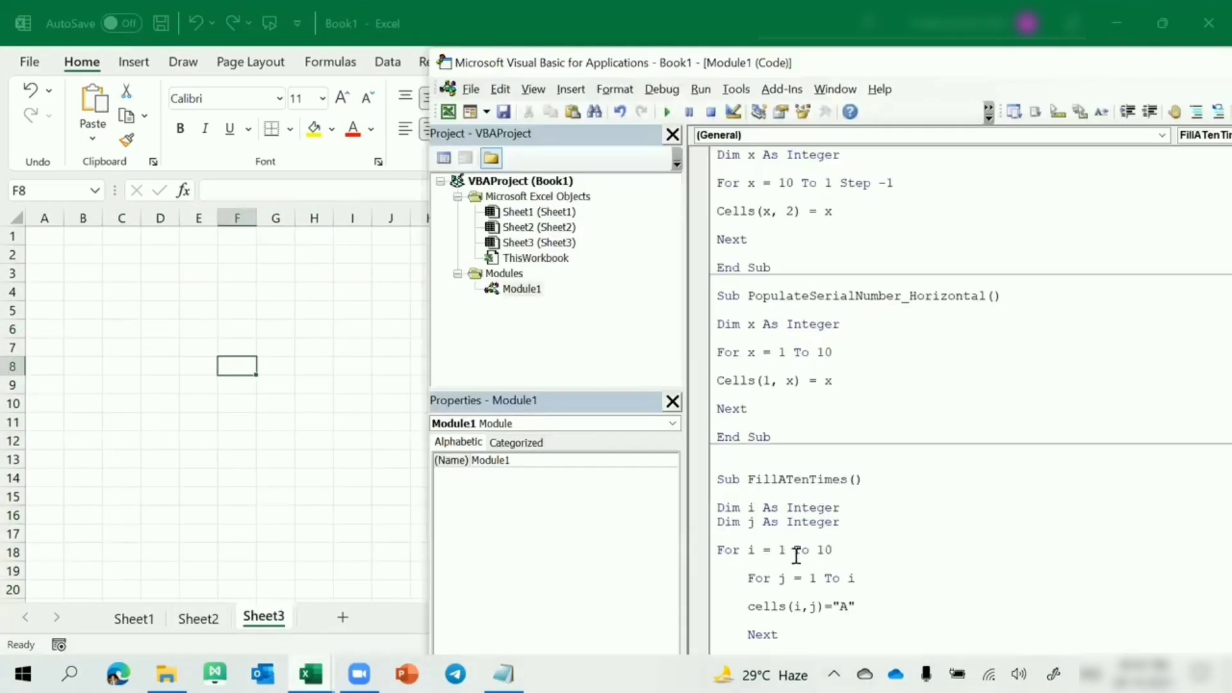
key("F8")
key("F8")
key("F8")
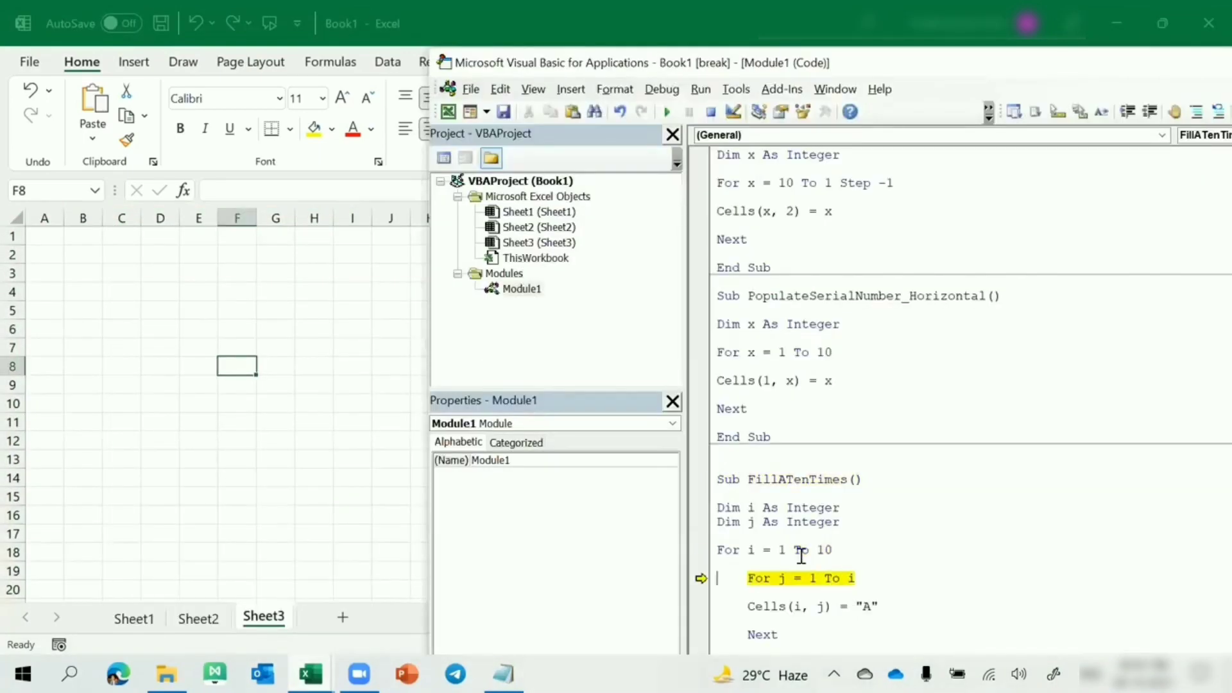
key("F8")
key("F8")
key("F8")
key("F8")
key("F8")
key("F8")
key("F8")
key("F8")
key("F8")
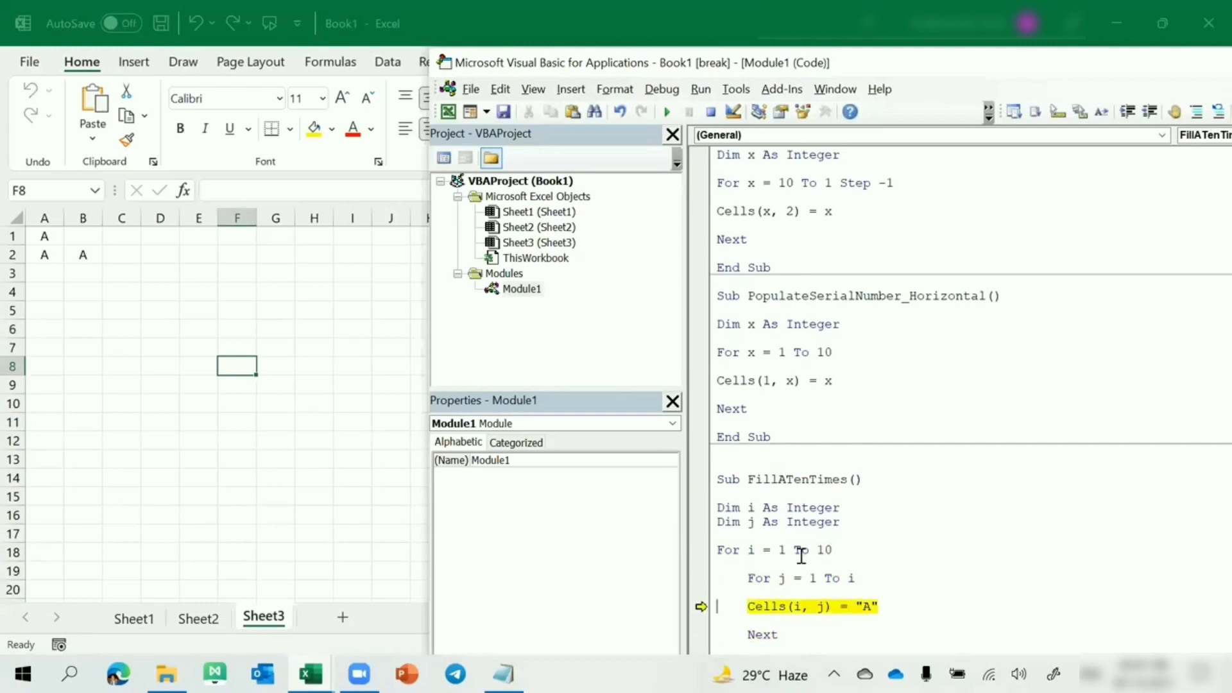
key("F8")
key("F8")
key("F8")
key("F8")
key("F8")
key("F8")
key("F8")
key("F8")
key("F8")
key("F8")
key("F8")
key("F8")
key("F8")
key("F8")
key("F8")
key("F8")
key("F8")
key("F8")
key("F8")
Run the rest of the macro with Continue, review Sheet3's rows, and reopen the VBA editor.
left_click(667, 112)
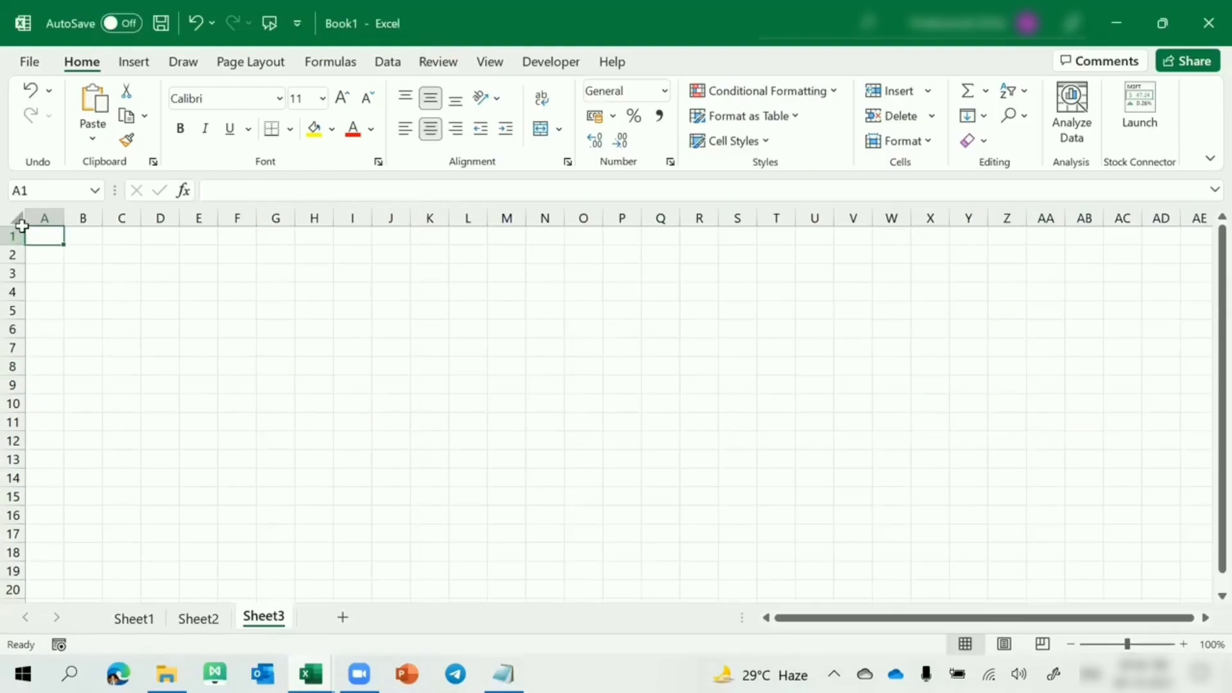
left_click_drag(41, 235, 43, 400)
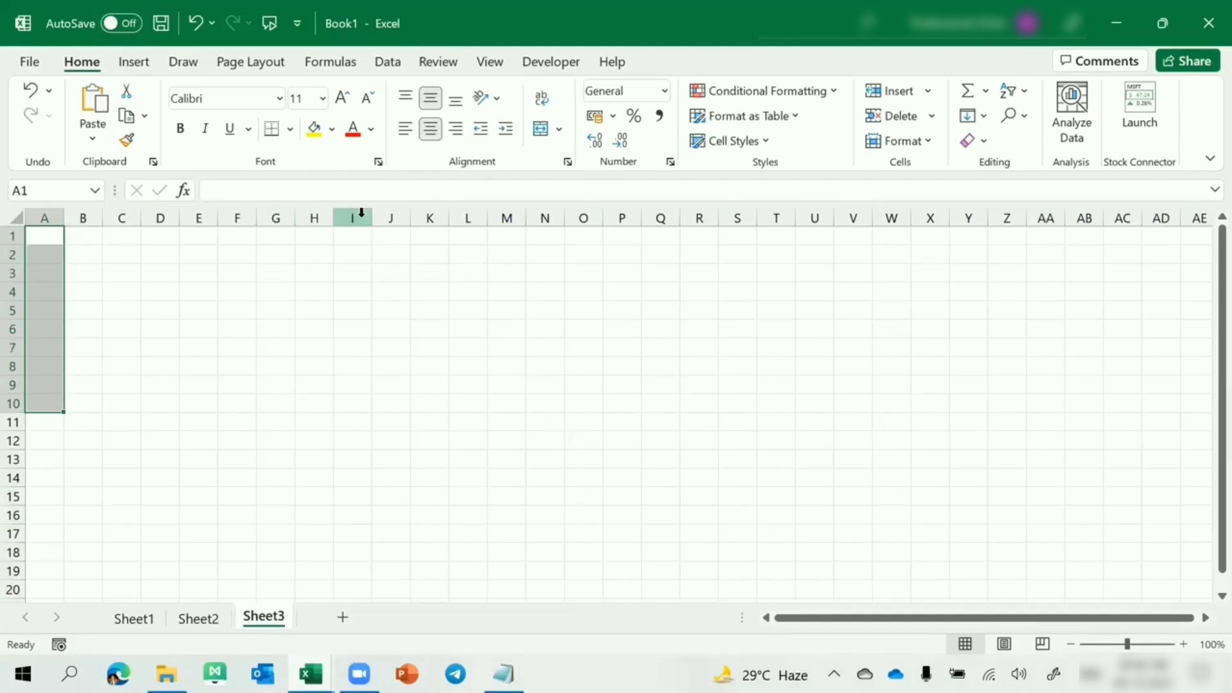
left_click(52, 235)
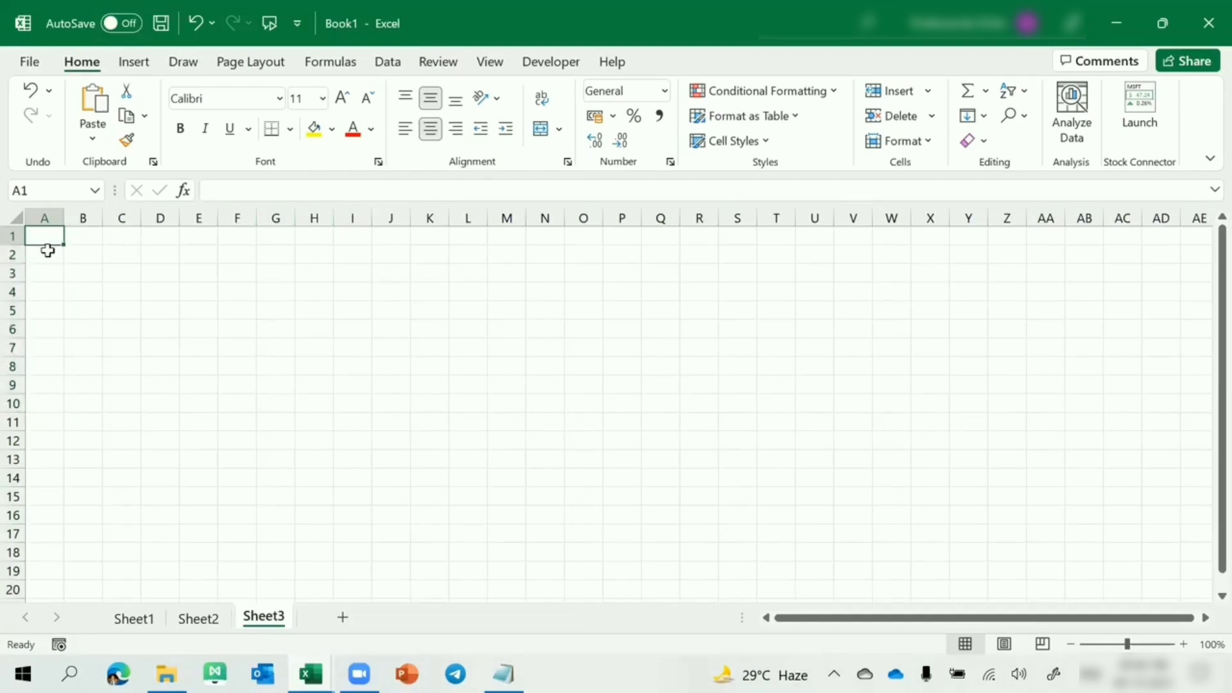
left_click_drag(44, 255, 120, 276)
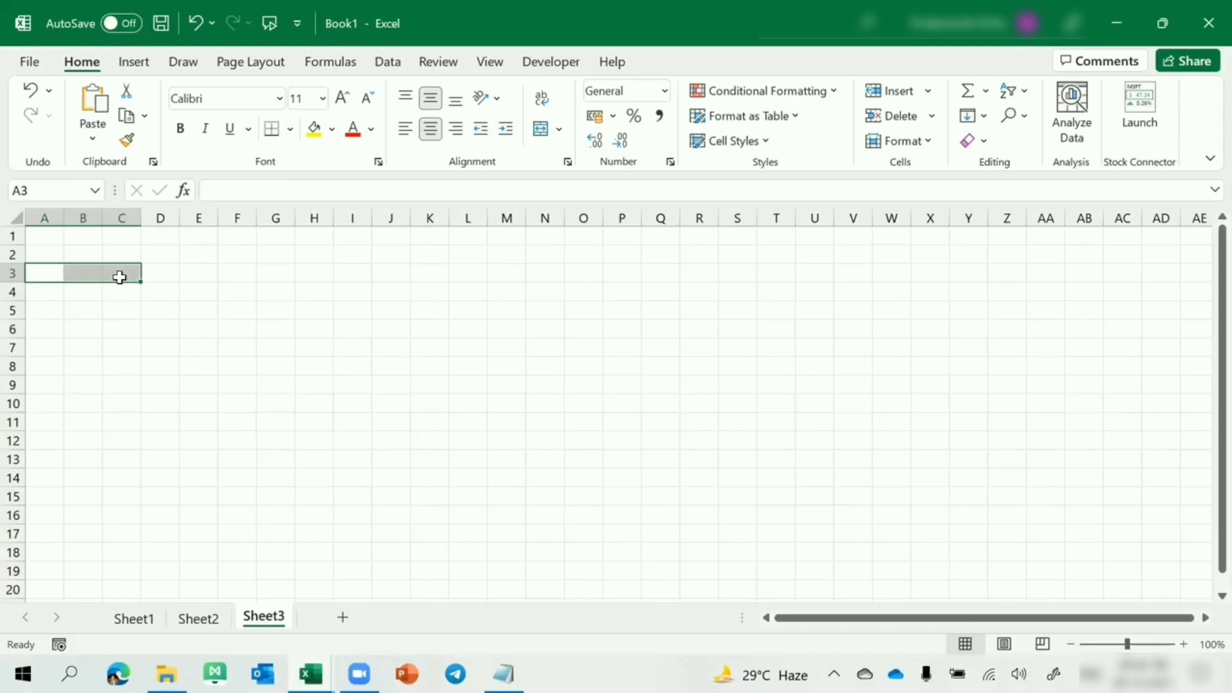
key("alt+F11")
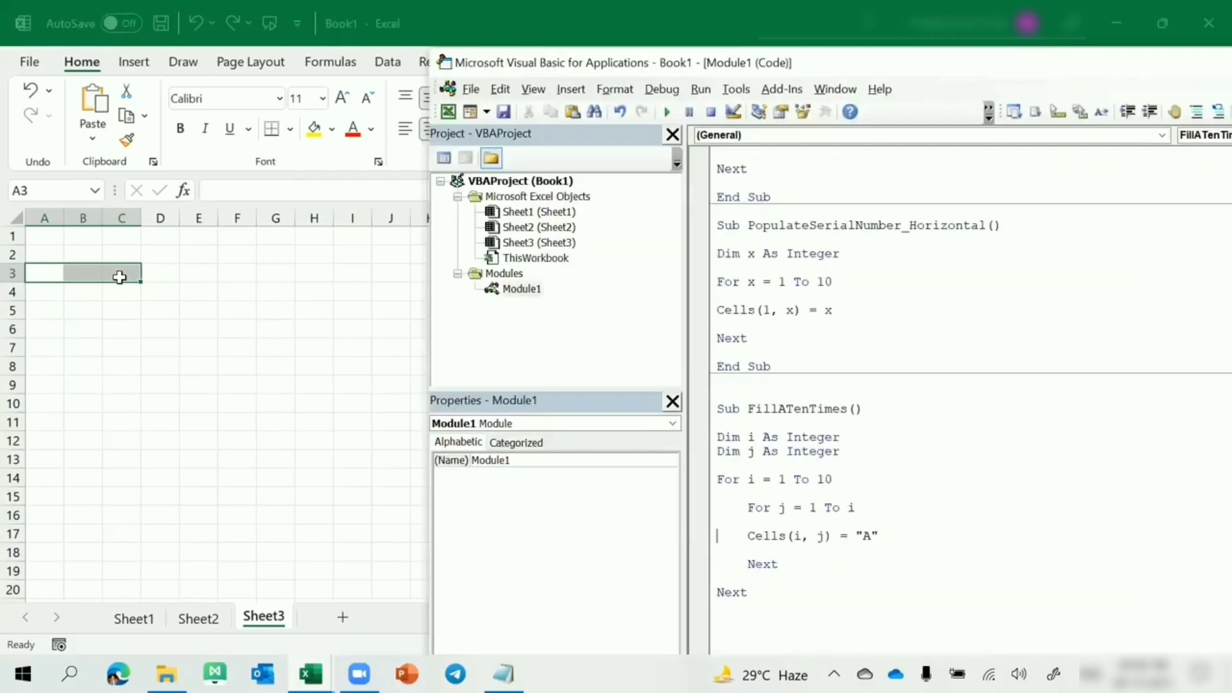
Highlight the i, j and 1 bounds of both For lines and the loop body.
double_click(783, 509)
double_click(751, 479)
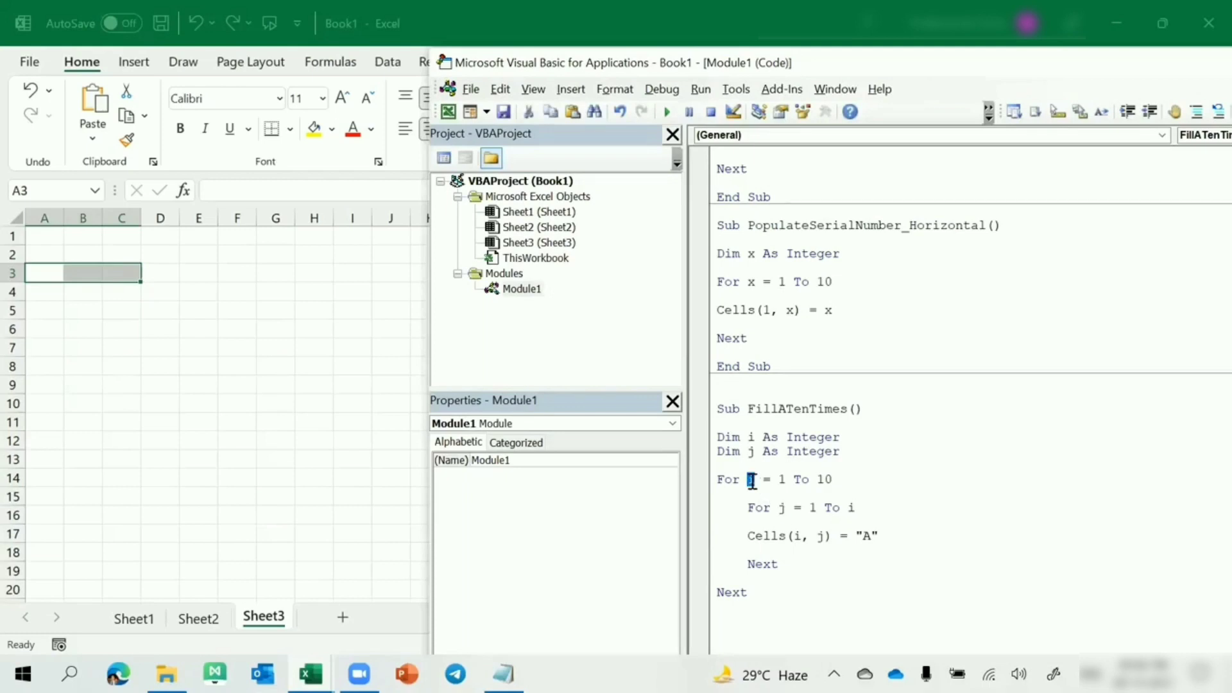
double_click(851, 509)
double_click(814, 507)
double_click(851, 507)
double_click(751, 479)
double_click(850, 508)
left_click_drag(741, 537, 856, 632)
Tidy the blank line between the last Next and End Sub, then go back to Excel.
left_click(781, 592)
scroll(781, 591, "up", 1)
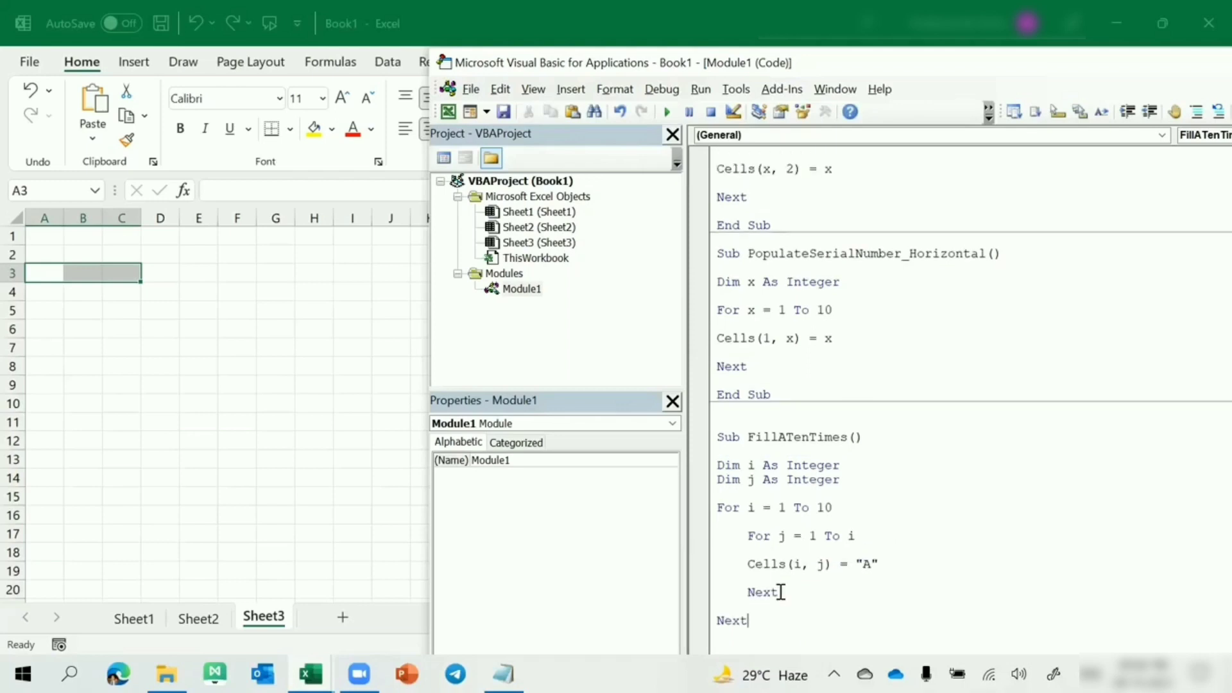
double_click(898, 52)
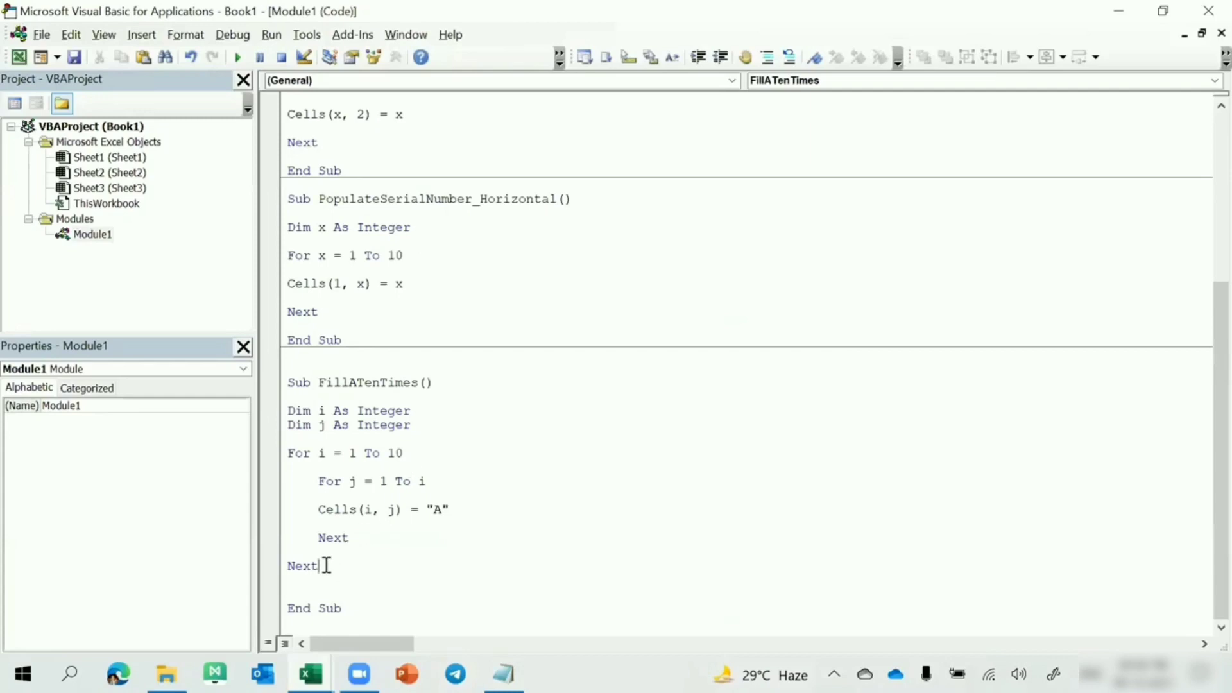
key("Delete")
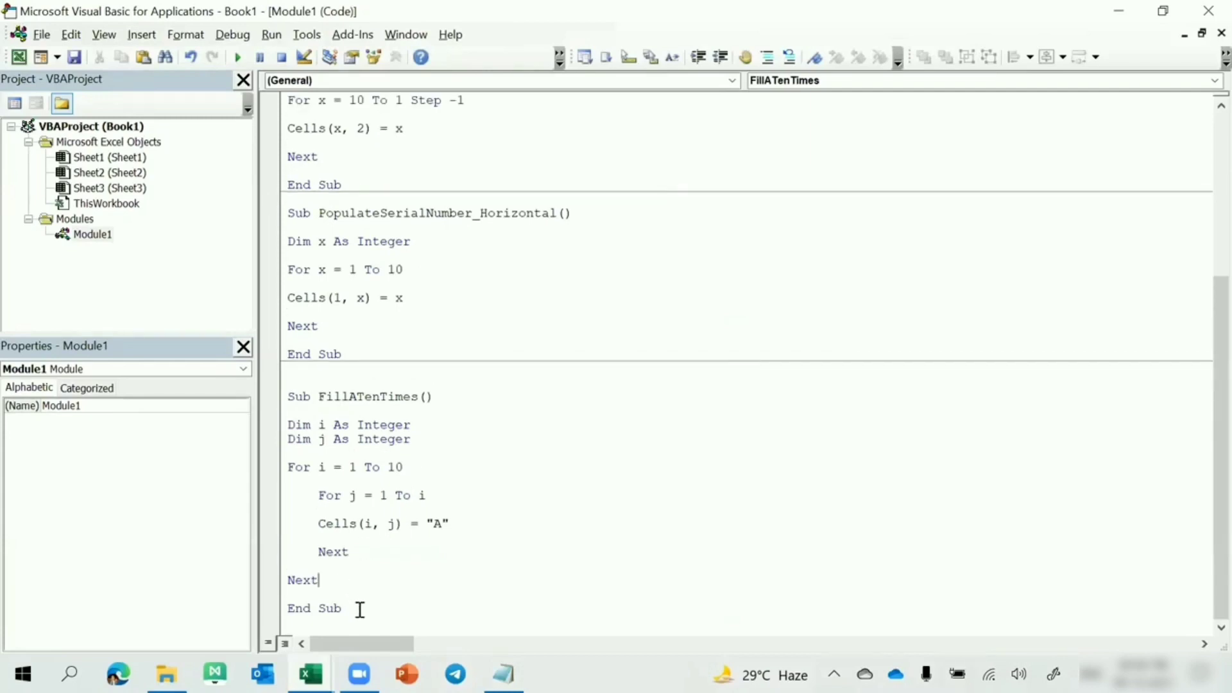
left_click(360, 610)
key("Return")
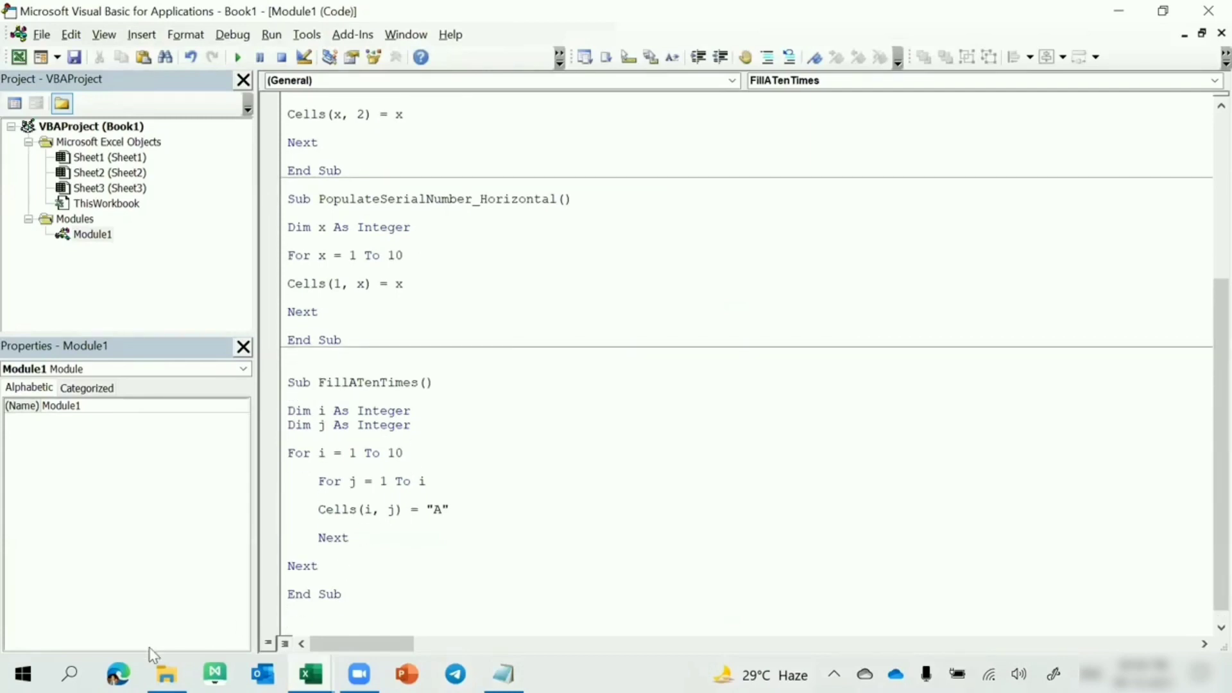
left_click(325, 565)
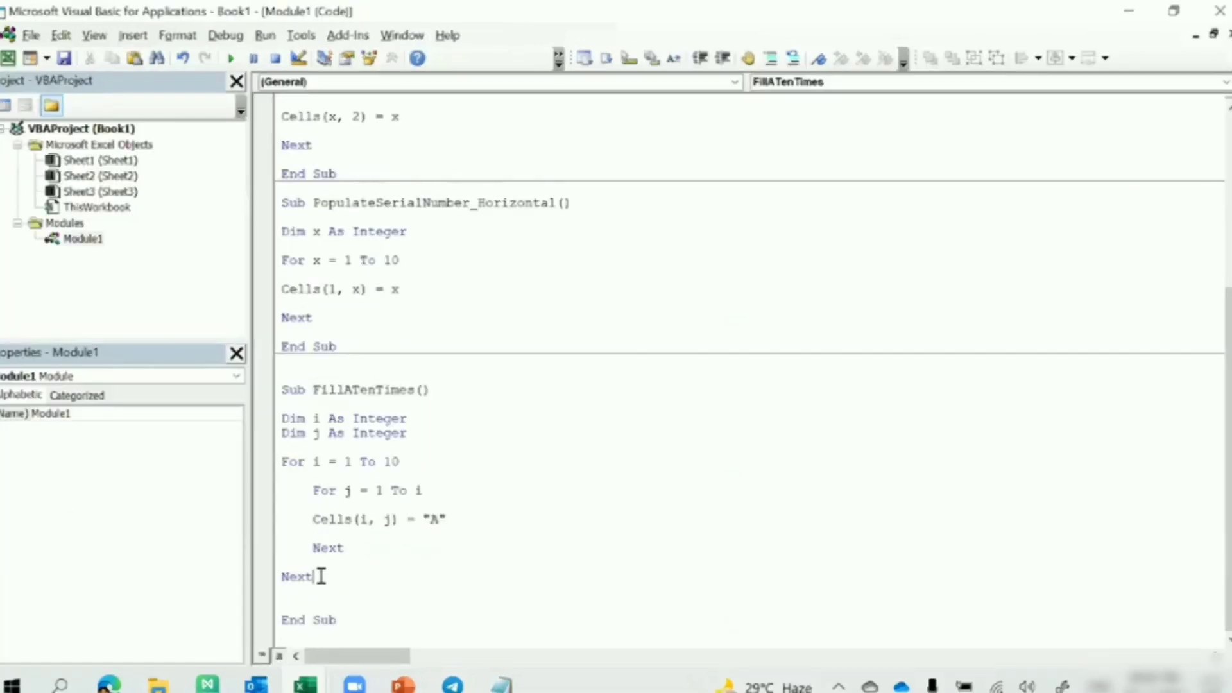
key("alt+F11")
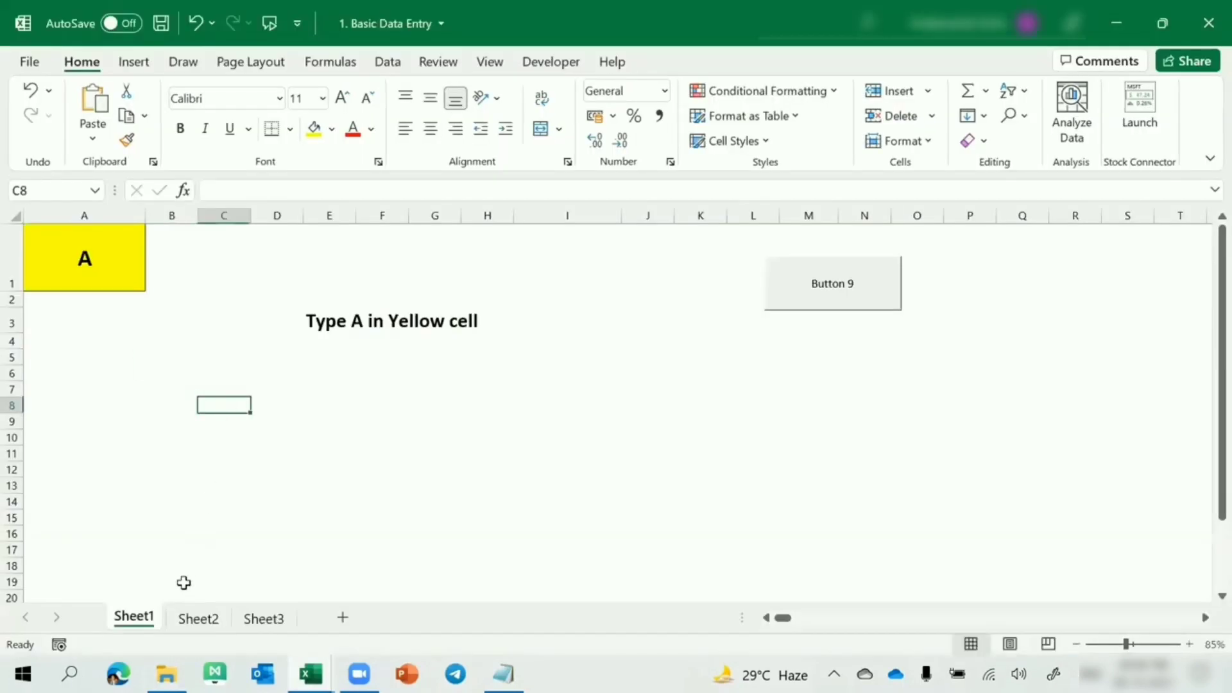
View Sheet1's code and review the Range(Cells(1,1), Cells(5,2)) note in Data_Entry.
right_click(133, 618)
left_click(212, 456)
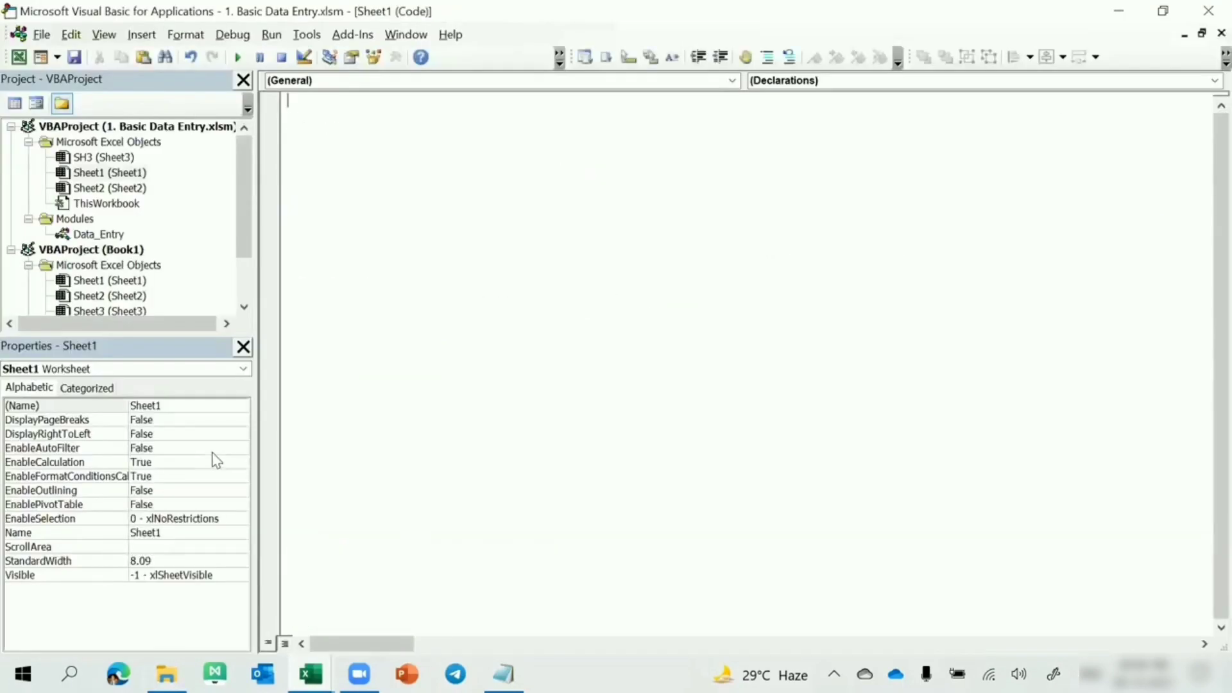
double_click(109, 235)
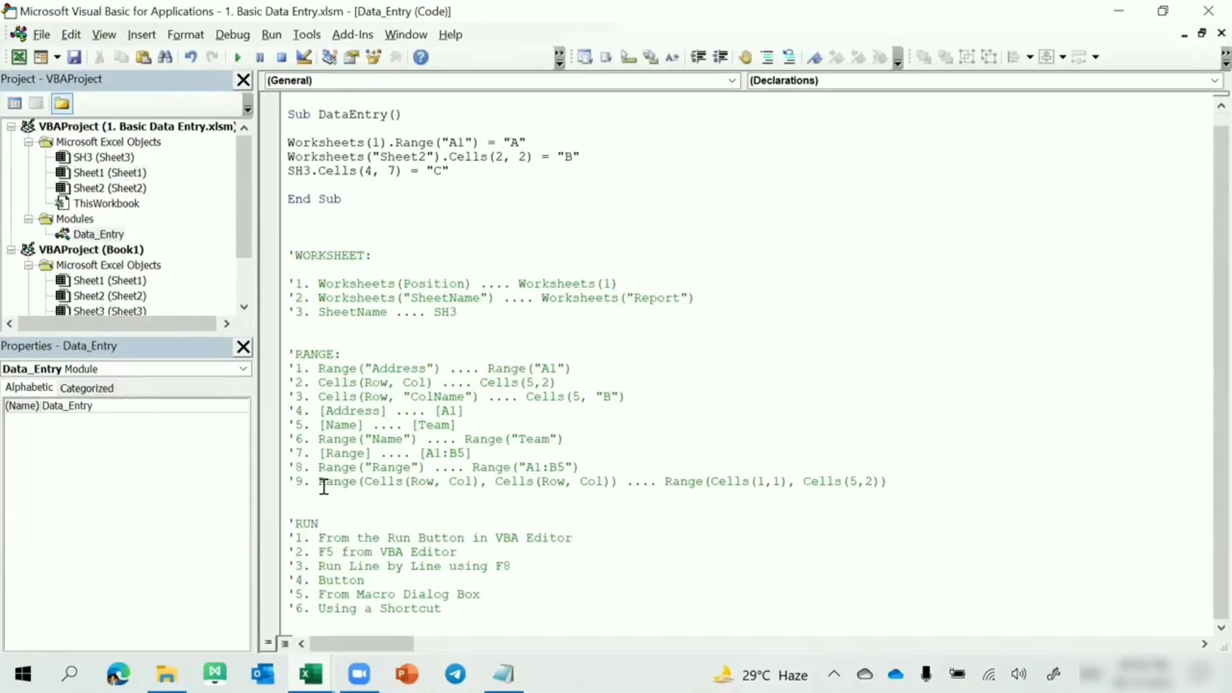
left_click_drag(319, 483, 482, 486)
left_click_drag(895, 483, 619, 482)
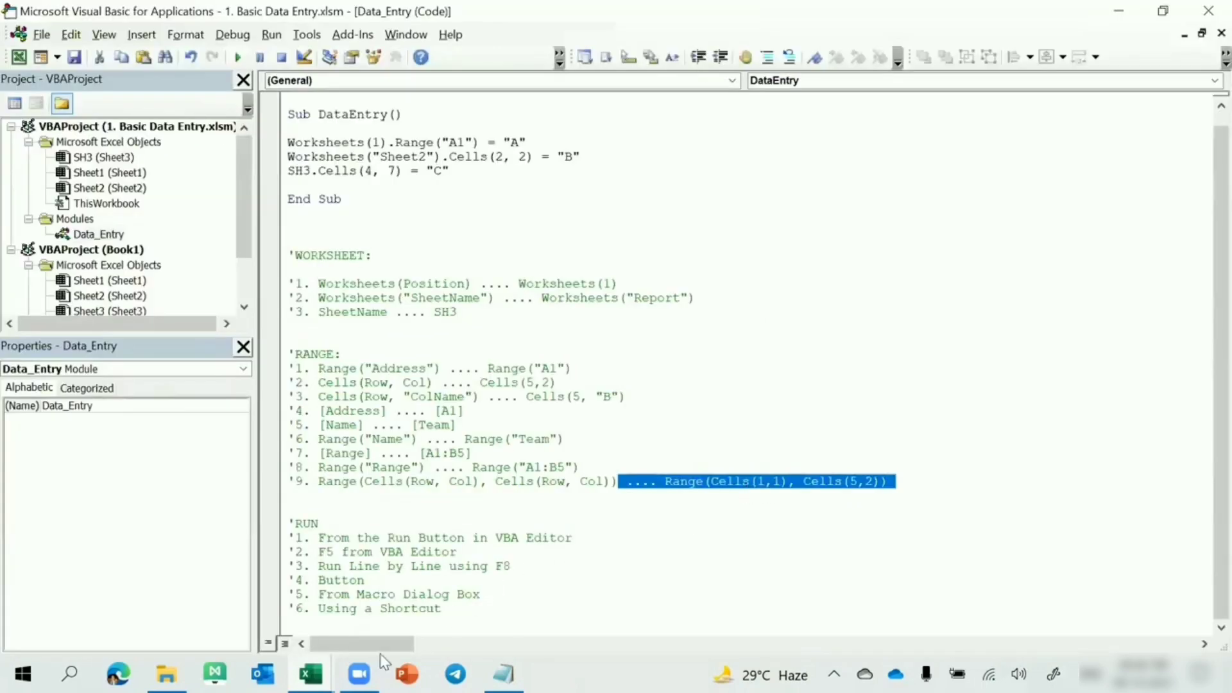
Return to the code editor and select Book1's Module1 in the Project Explorer.
left_click(311, 674)
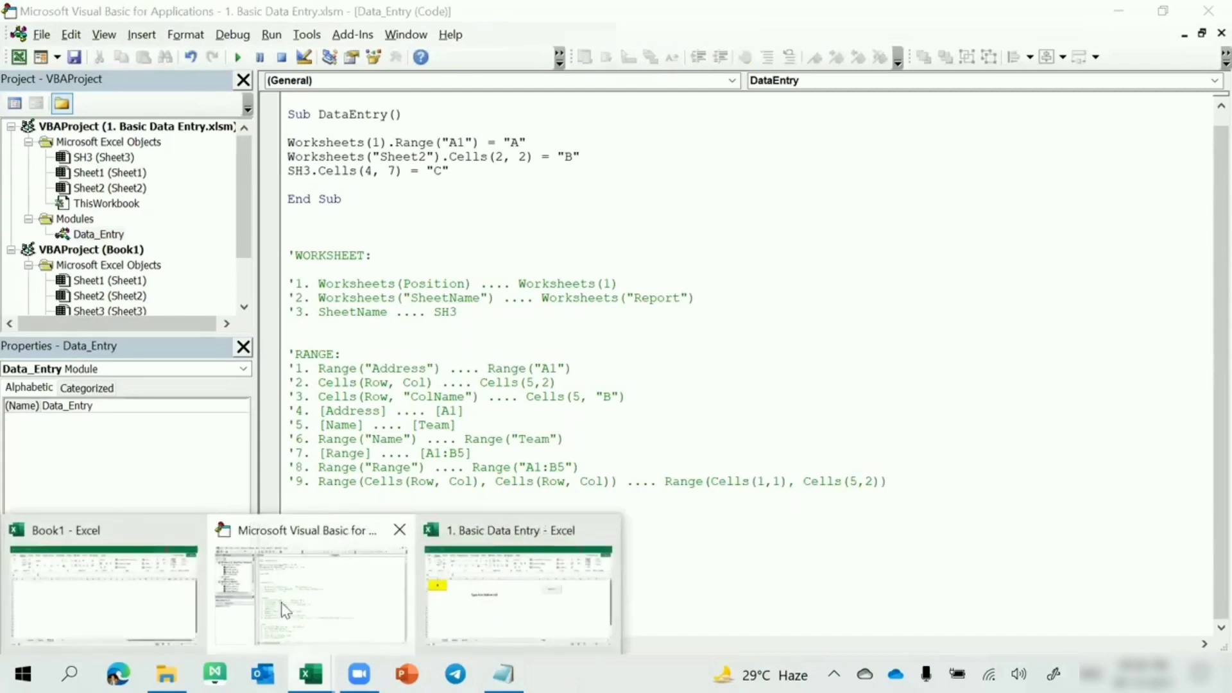
left_click(285, 603)
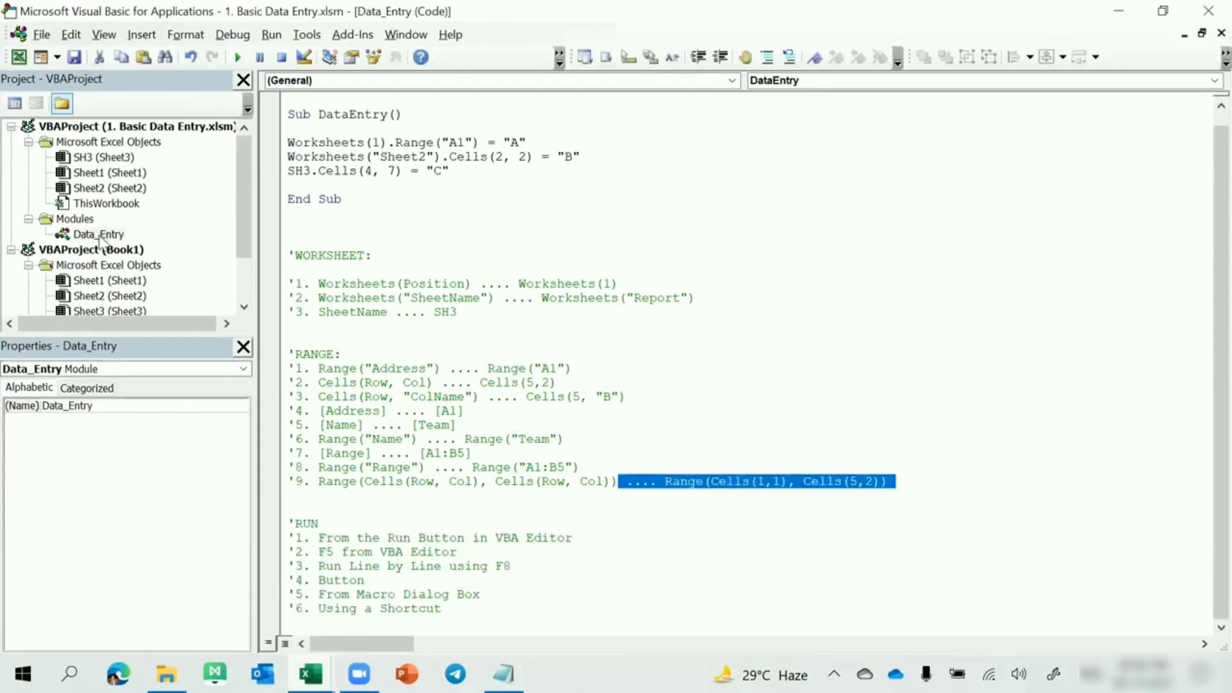
scroll(104, 239, "down", 2)
left_click(87, 300)
Paste a copy of the FillATenTimes procedure below the original in Module1.
double_click(86, 300)
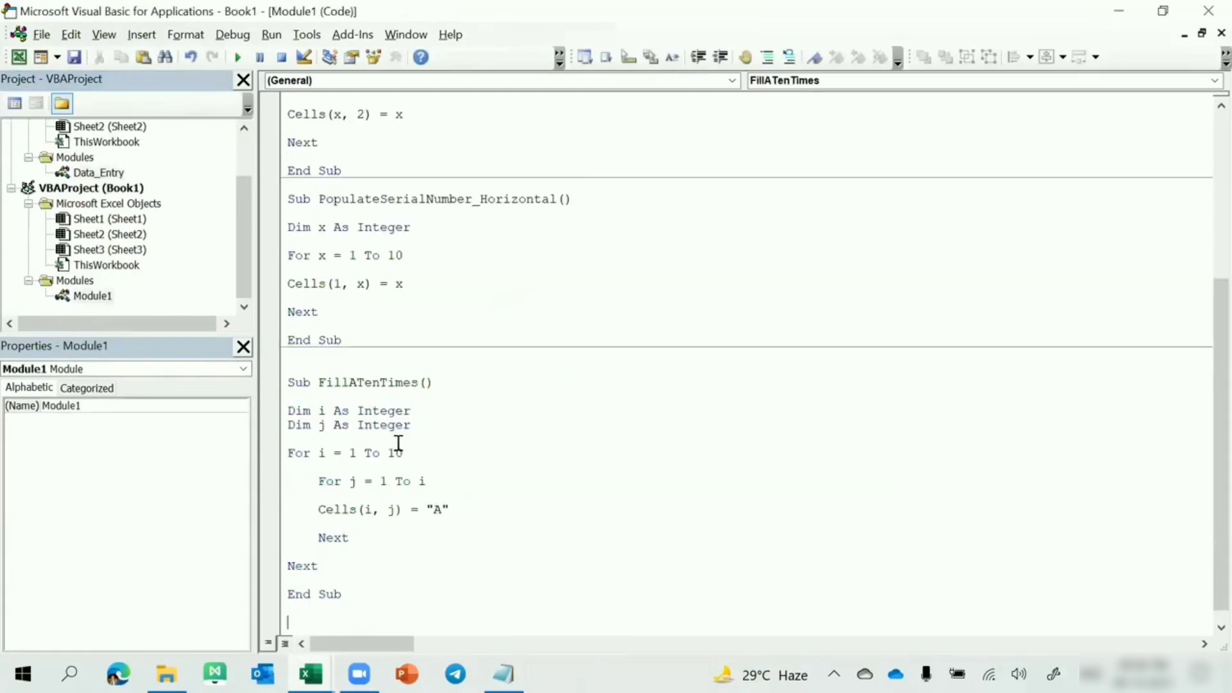
left_click_drag(288, 383, 371, 591)
key("ctrl+c")
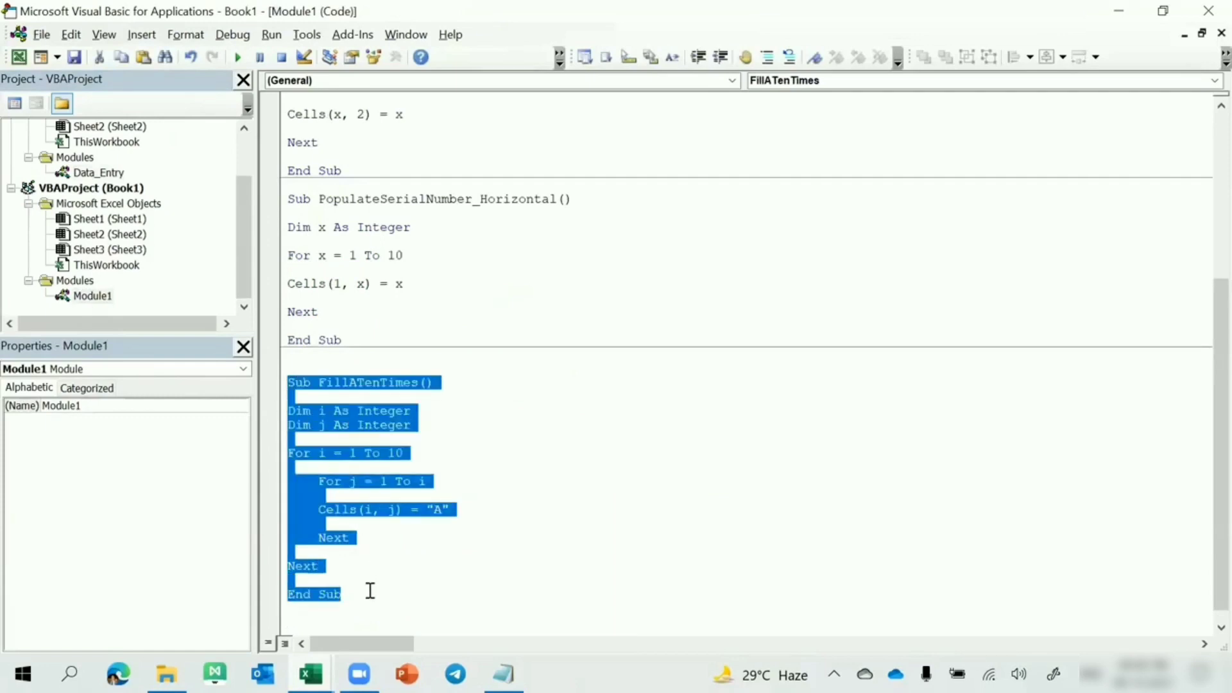
left_click(370, 592)
key("Return")
key("Return")
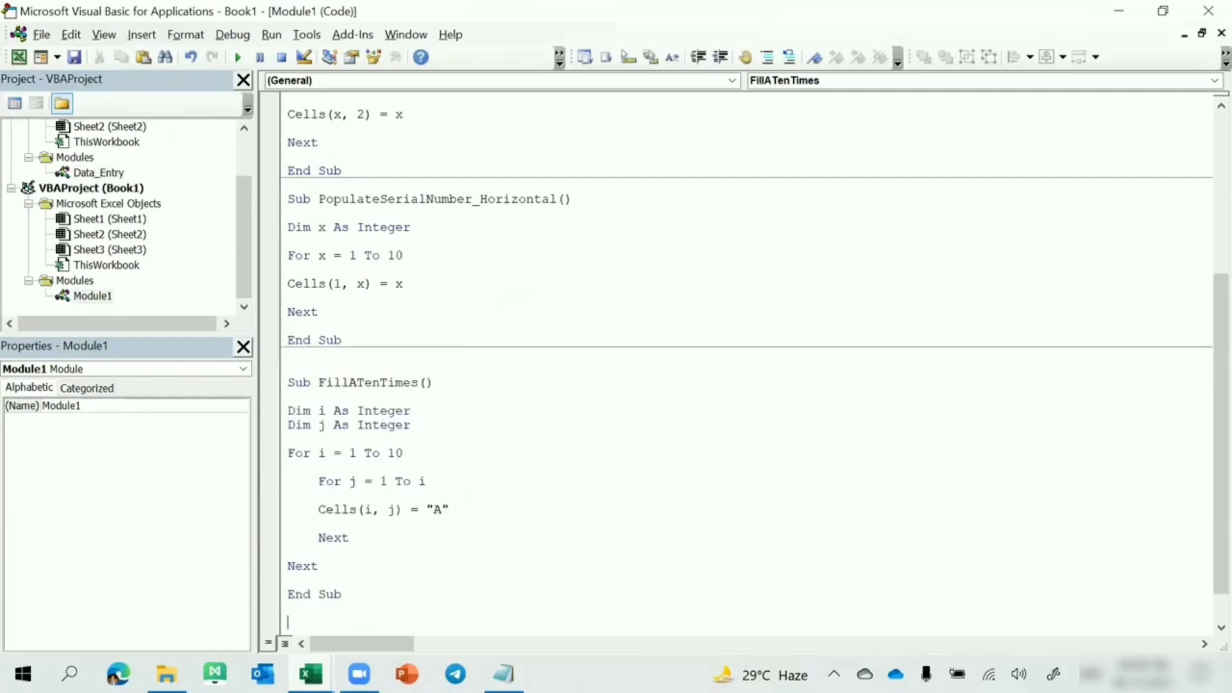
key("ctrl+v")
Rename the procedures FillATenTimes_2 and FillATenTimes_1, and delete the second's inner j loop.
left_click(418, 411)
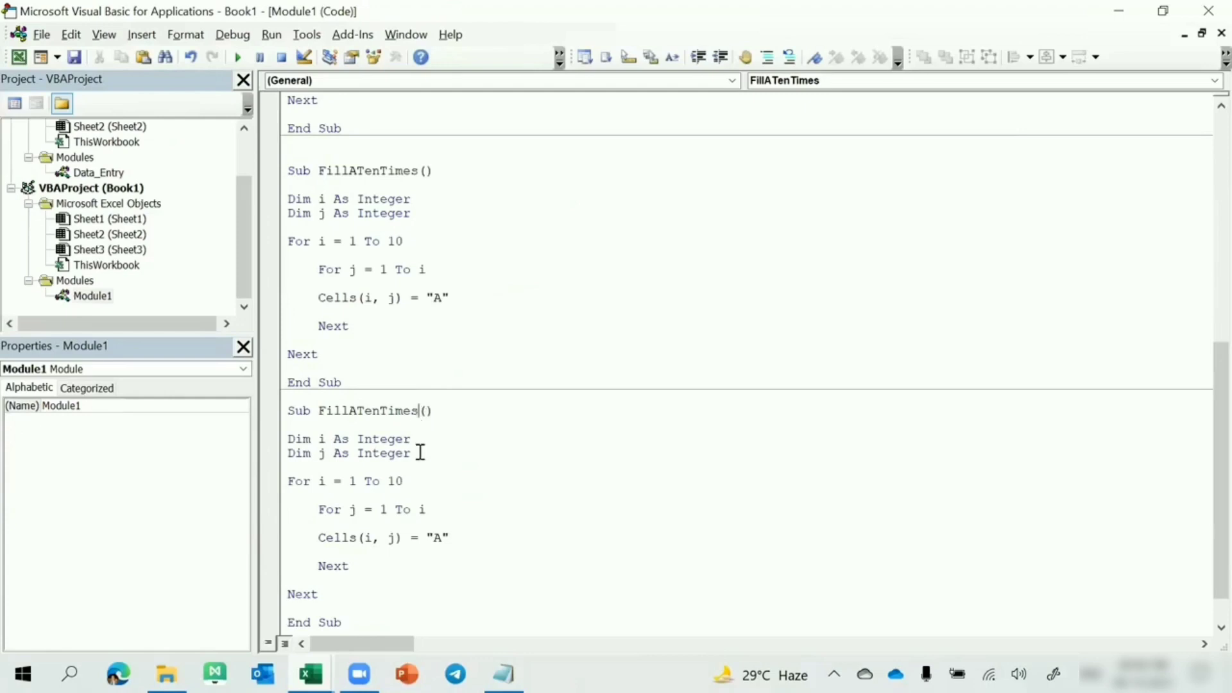
type("_2")
left_click(418, 170)
type("_1")
left_click_drag(319, 509, 375, 562)
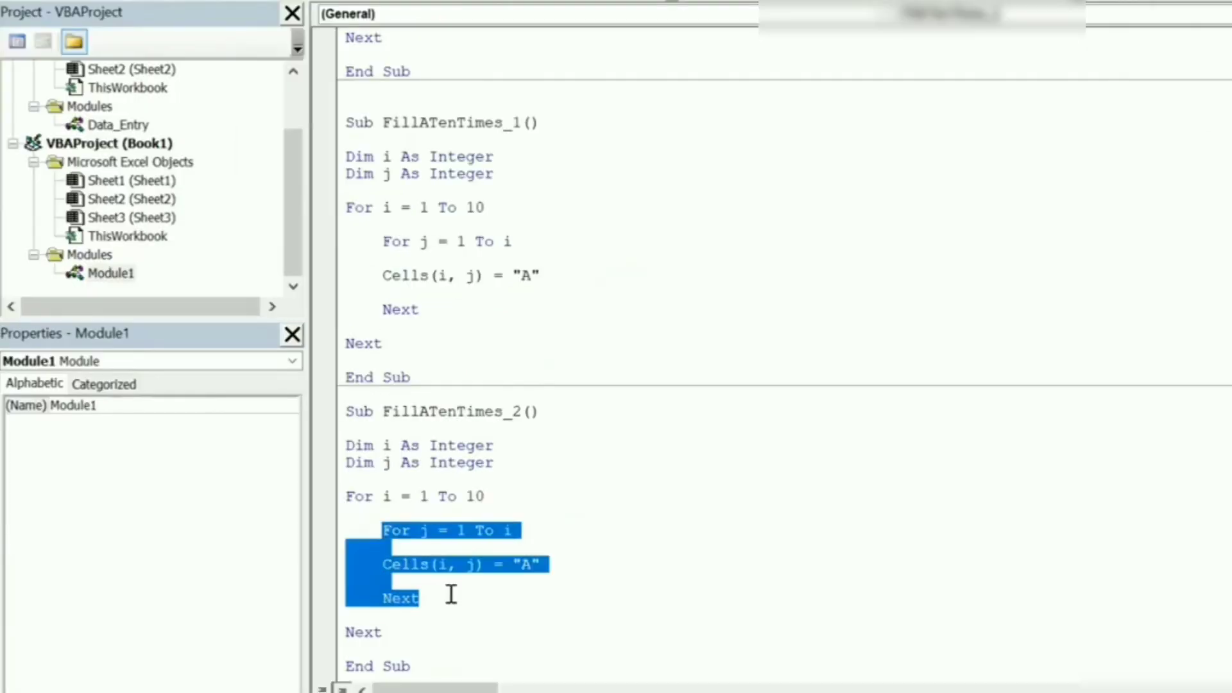
key("Delete")
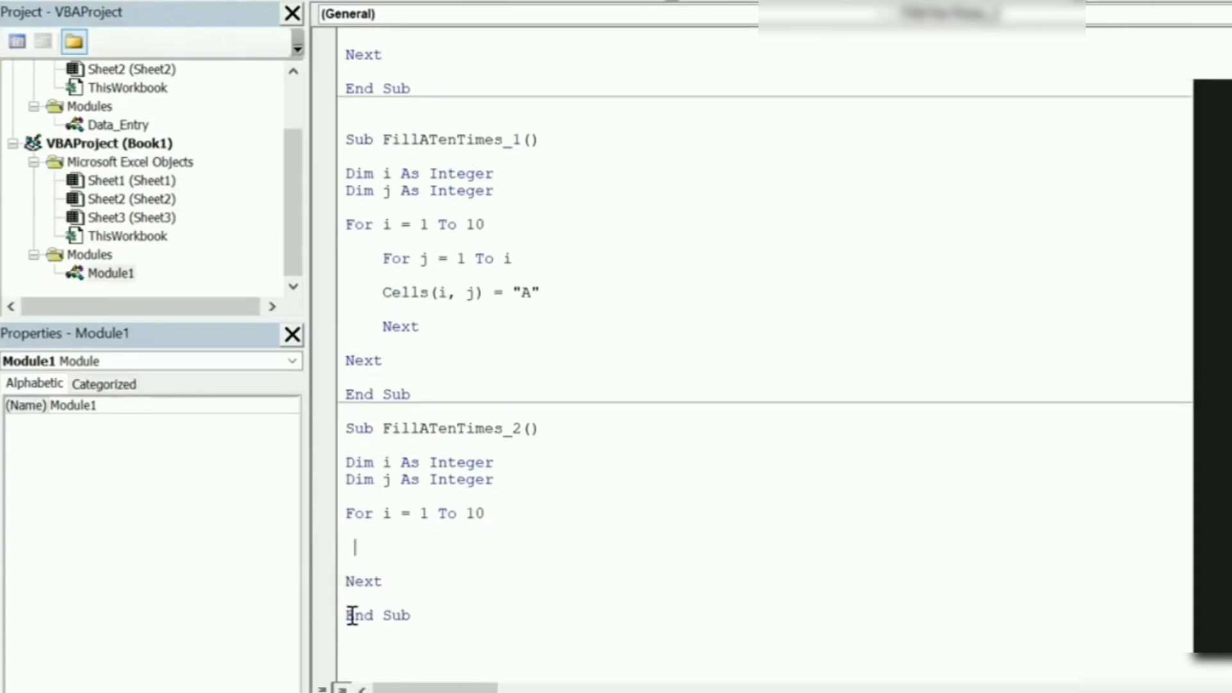
Inside FillATenTimes_2's For i loop, write Range(cells(i,1),cells(i,i))="A".
key("BackSpace")
type("Ran")
type("ge(")
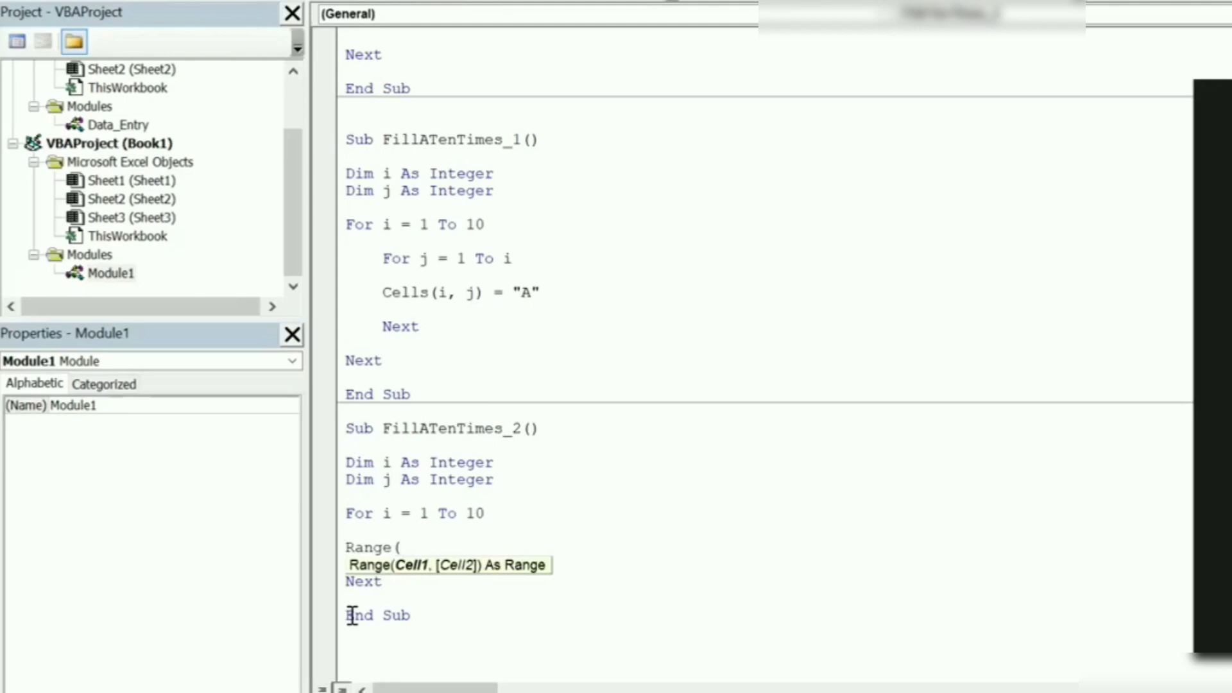
type("cells(")
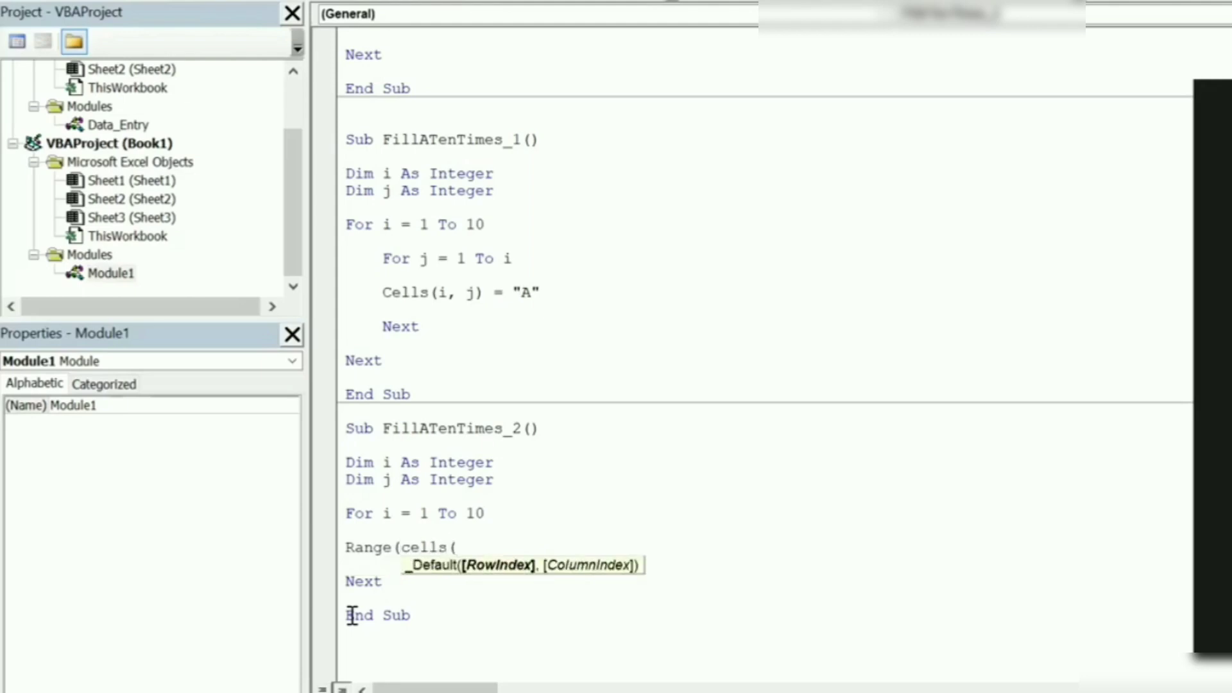
type("i,1")
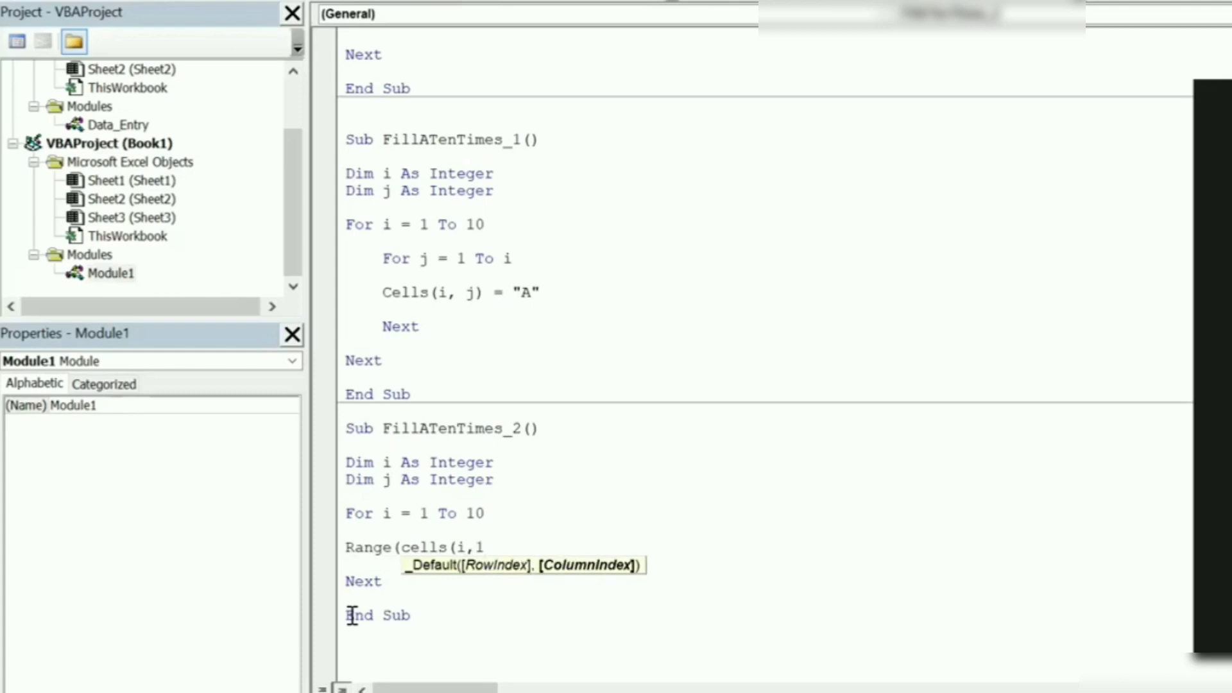
type(")")
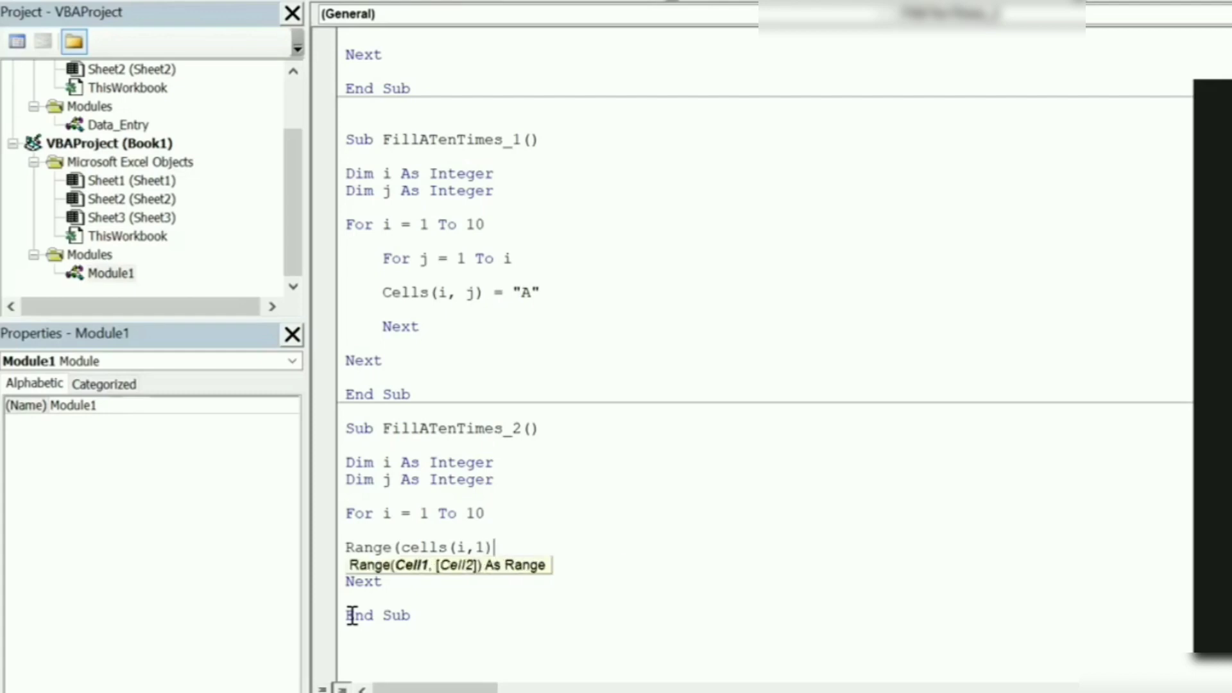
type(",")
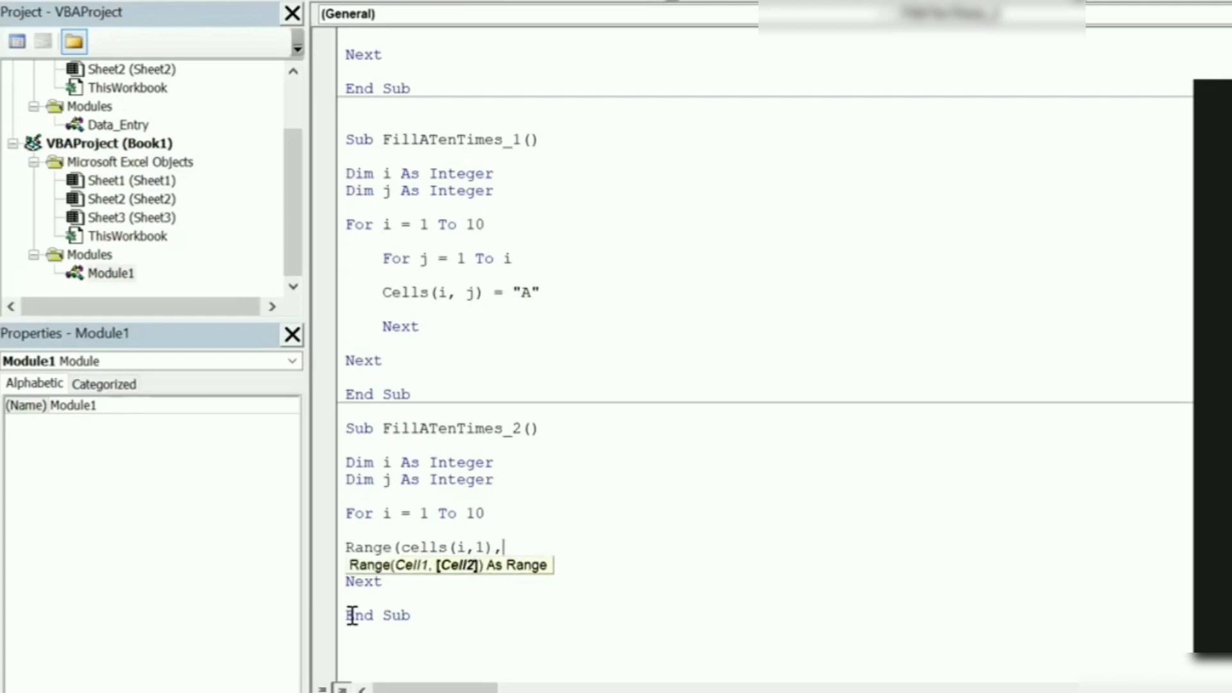
type("cells(")
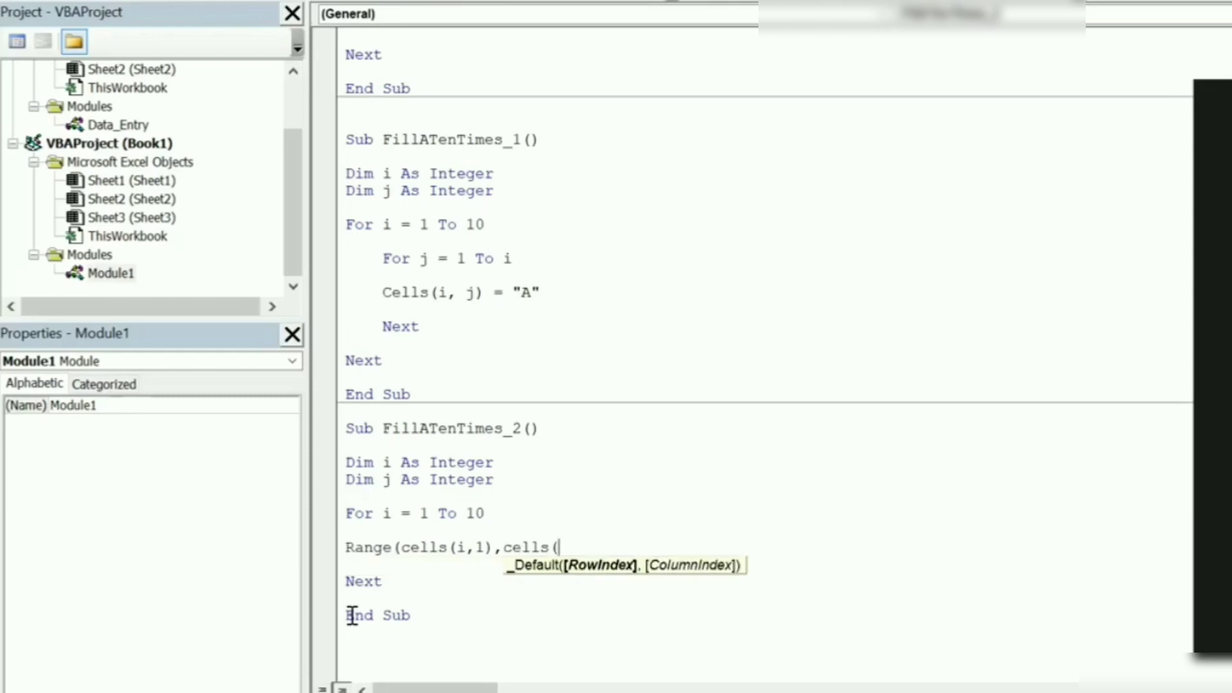
type("i")
type(",i")
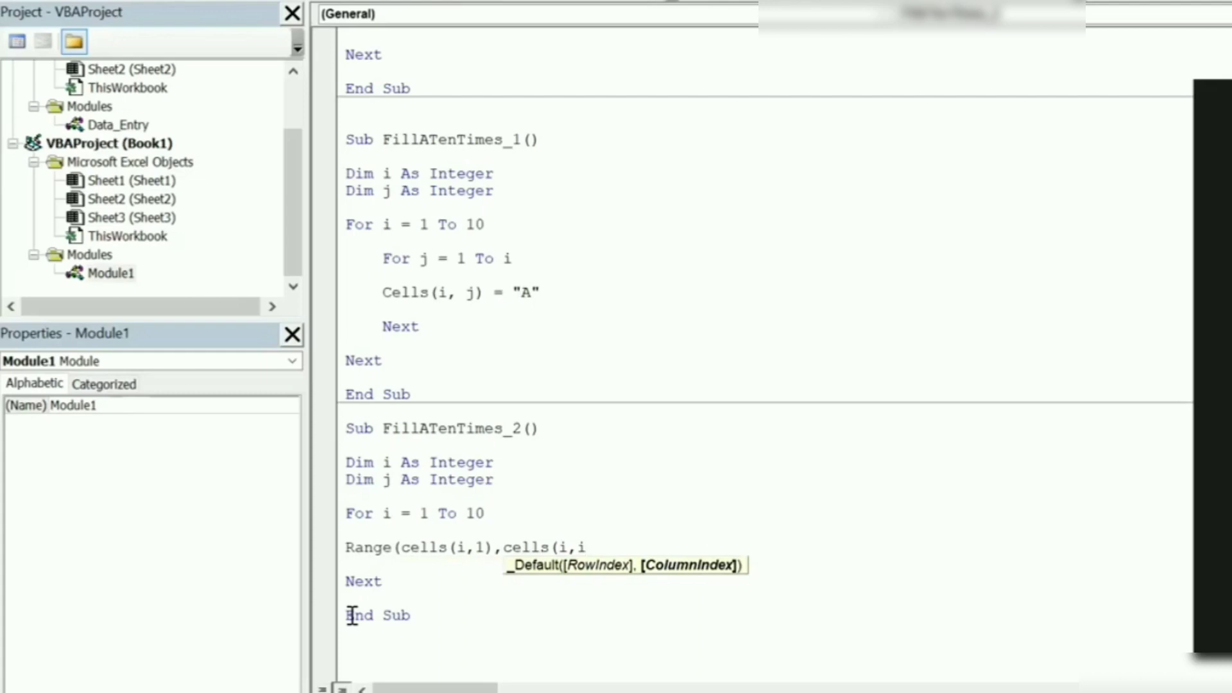
type("))")
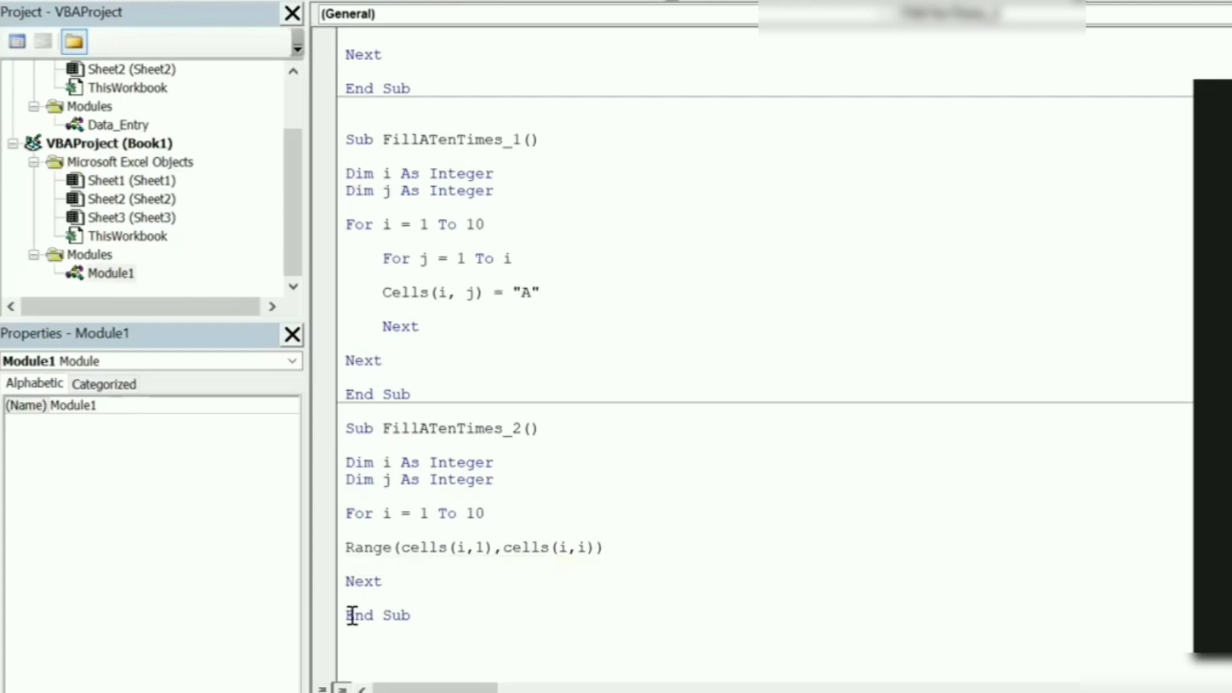
key("BackSpace")
type(")=\"")
type("A\"")
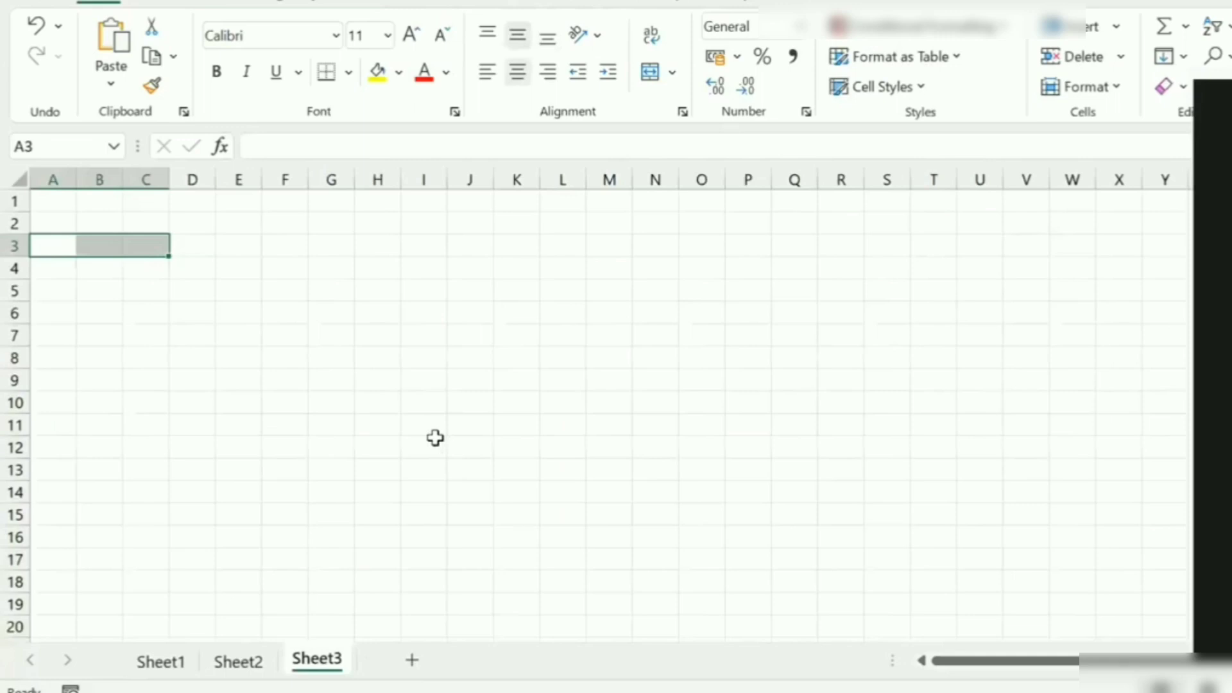
Run FillATenTimes_2 and reposition the code editor so Sheet3 shows behind it.
left_click(435, 437)
key("alt+F11")
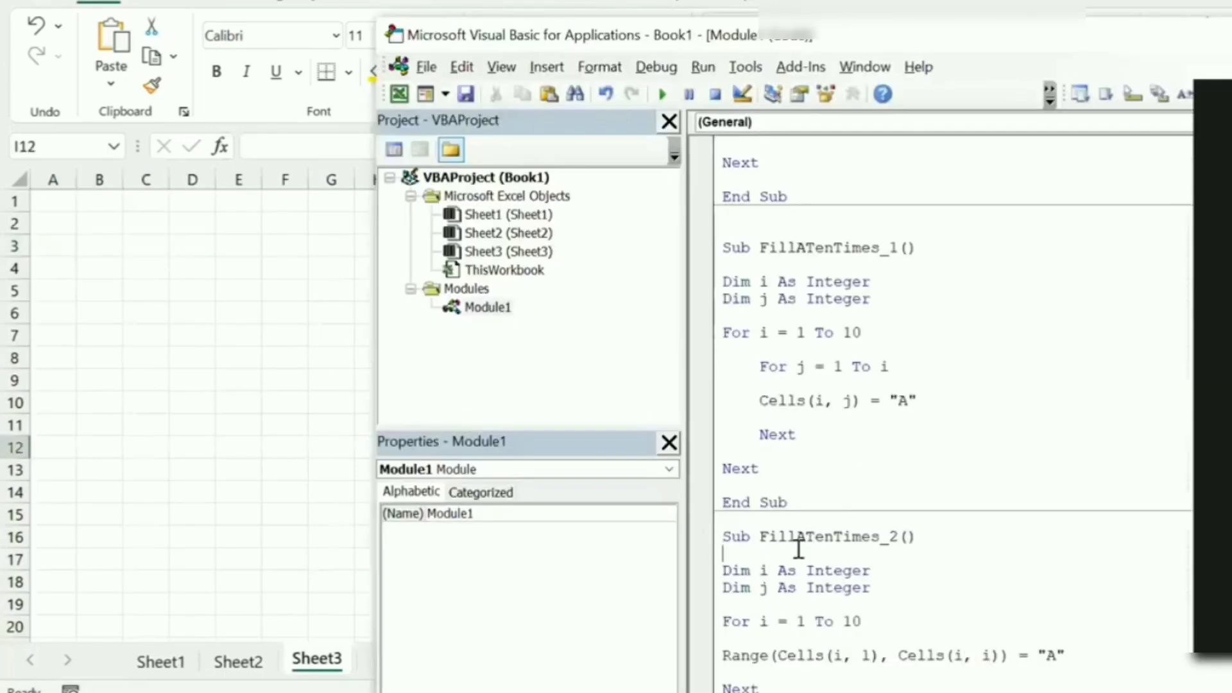
left_click(662, 94)
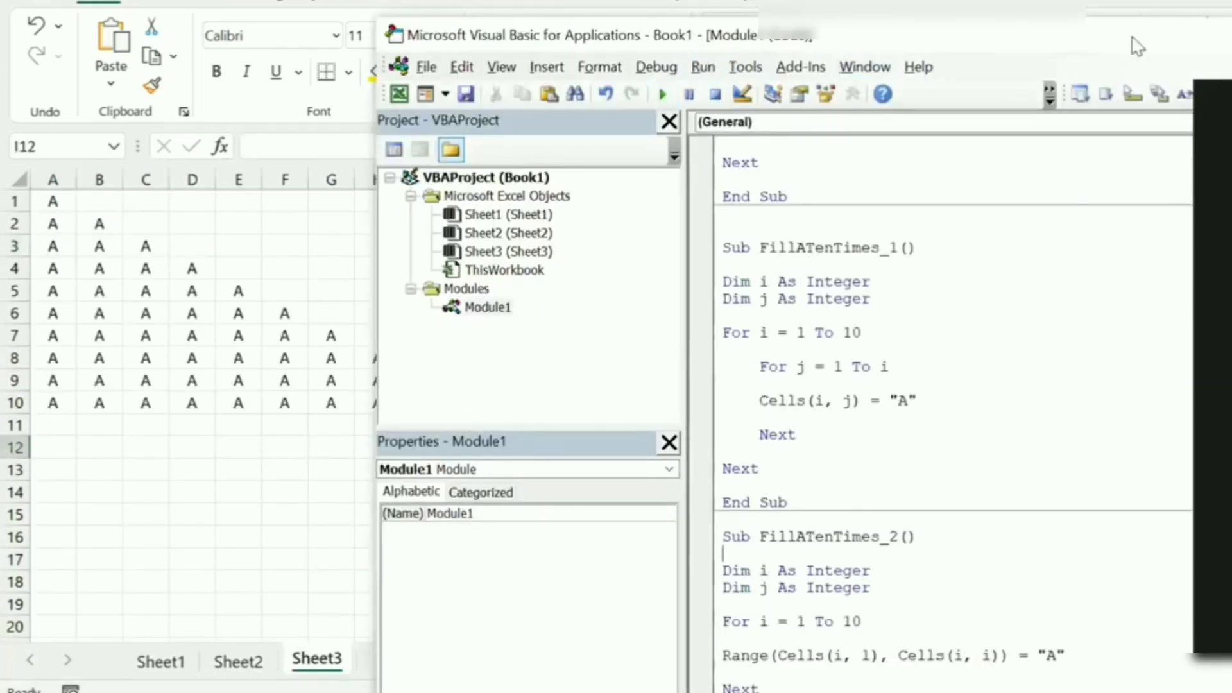
left_click_drag(1015, 38, 771, 42)
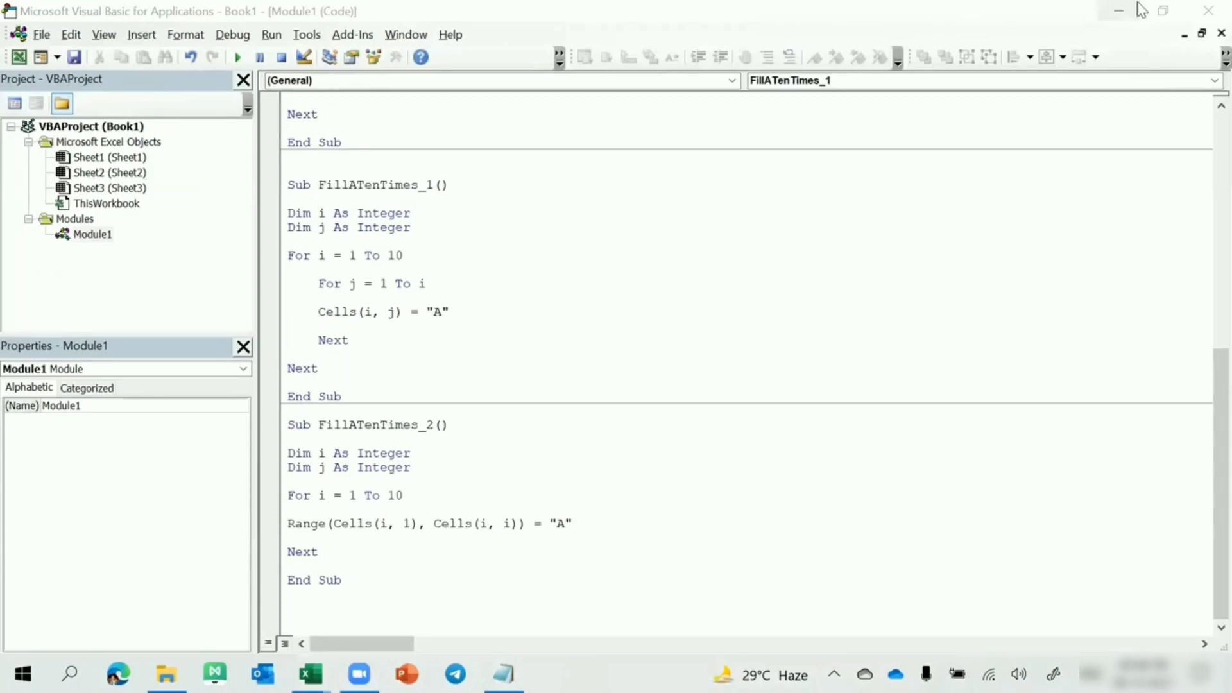
left_click(1161, 14)
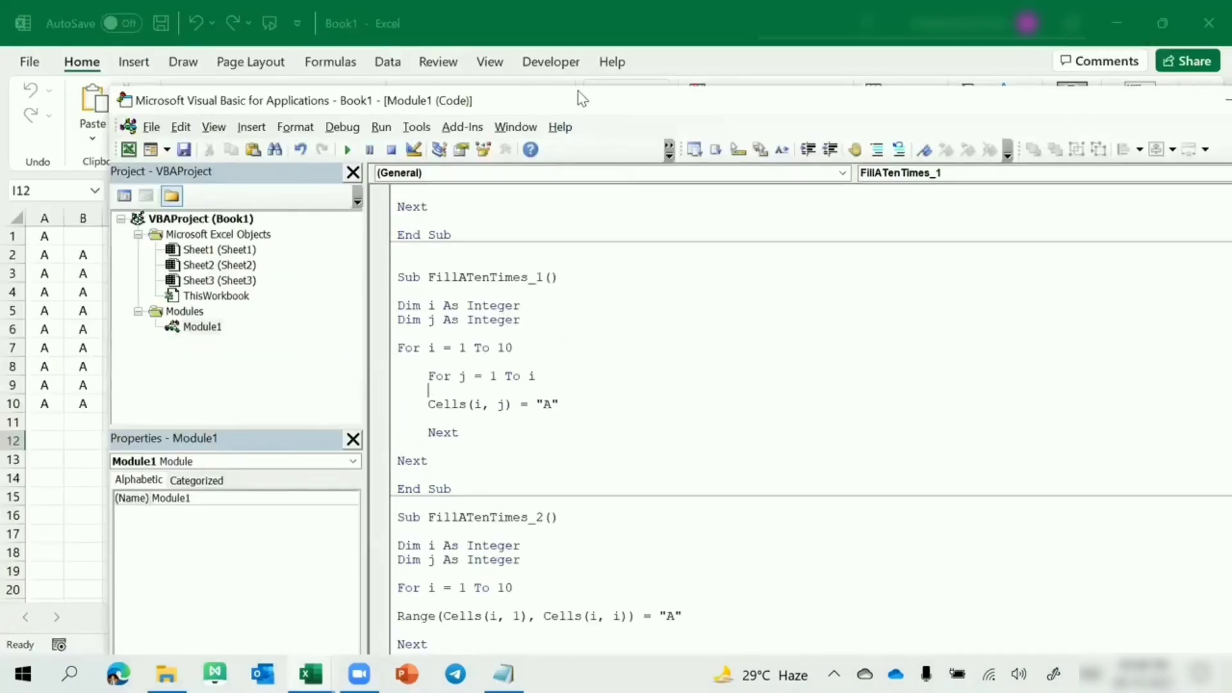
left_click_drag(581, 99, 600, 21)
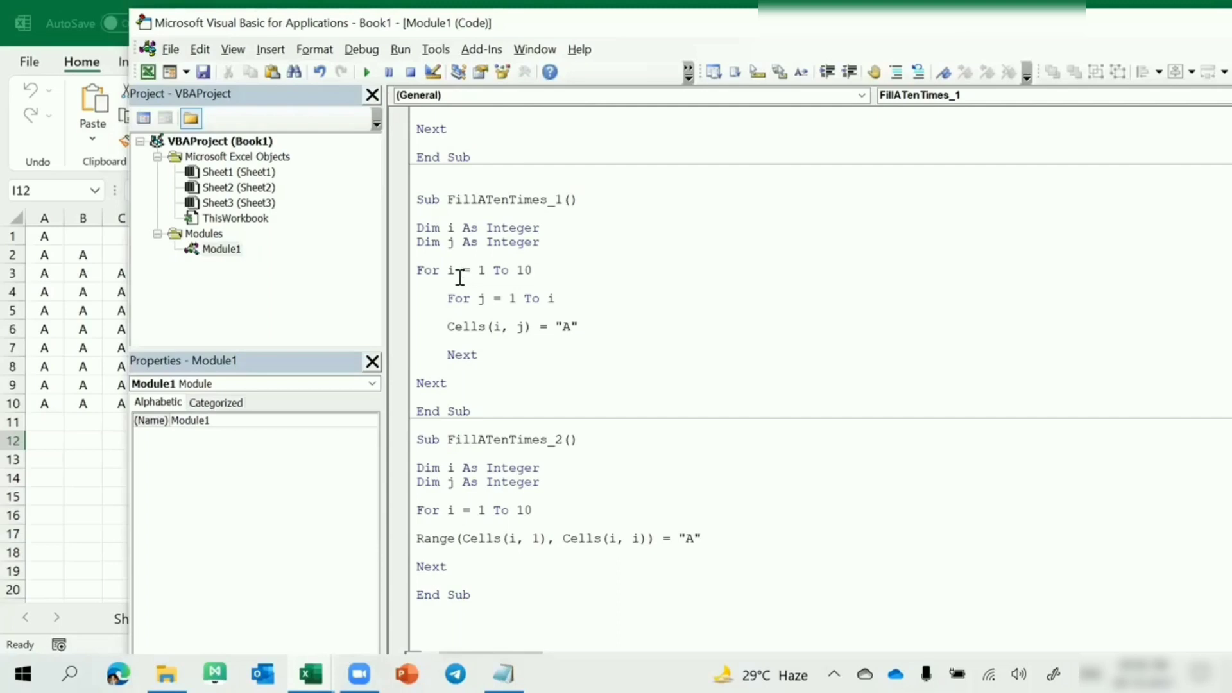
Check the ten-row staircase of A's on Sheet3, then return to Module1's code.
left_click(56, 311)
left_click(12, 219)
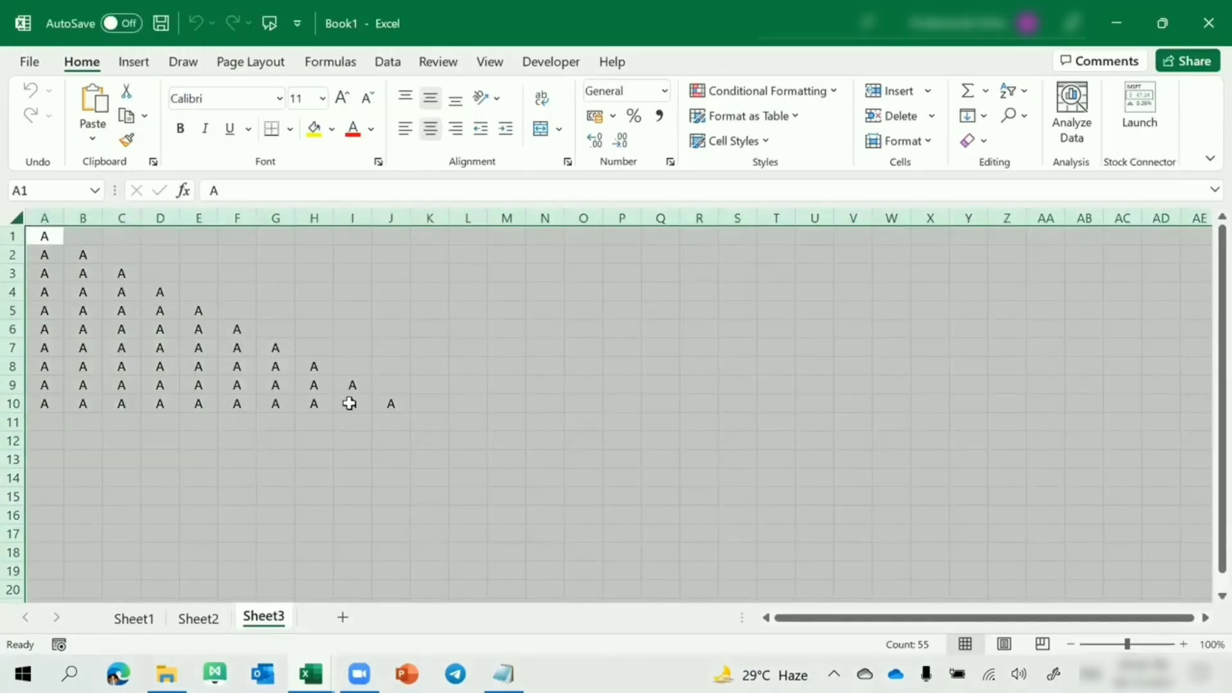
left_click(382, 366)
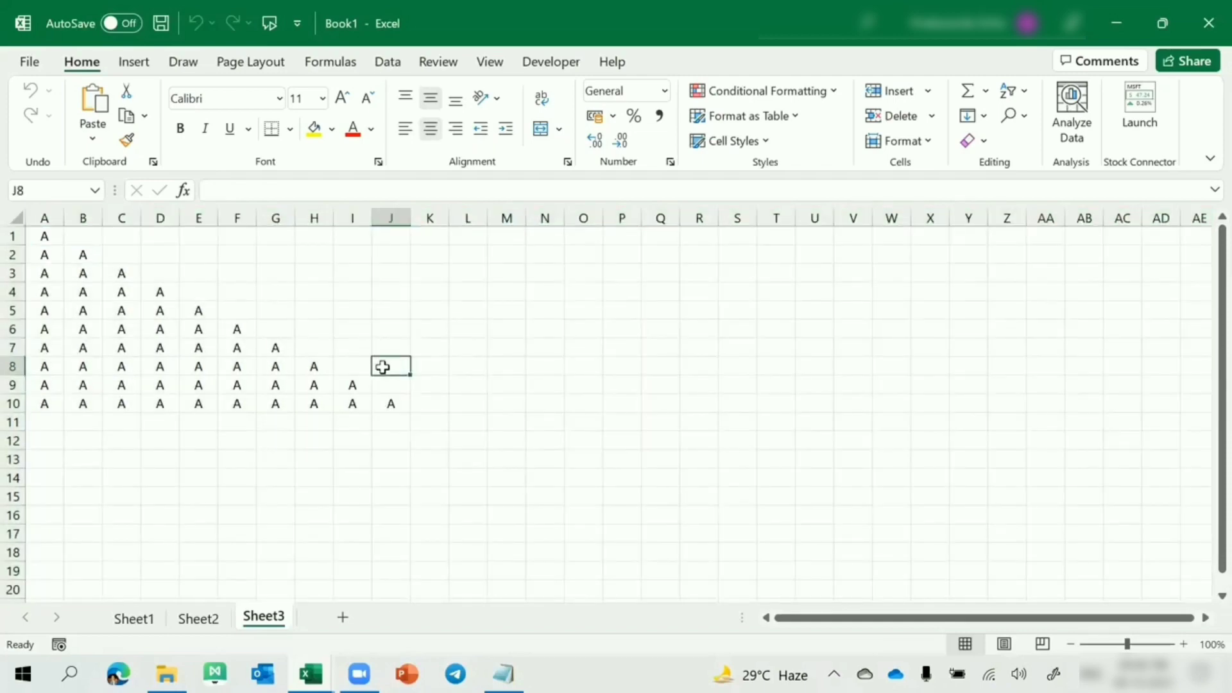
key("alt+F11")
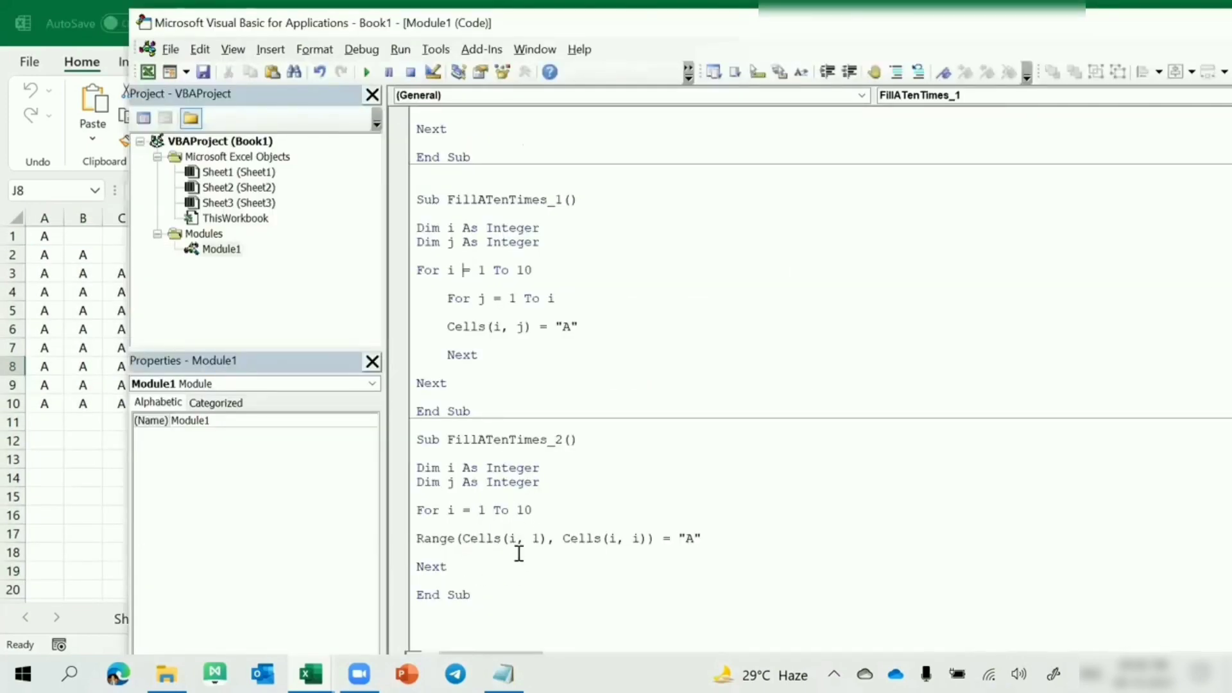
Step through the FillATenTimes_2 and FillATenTimes_1 procedures, then bring the Excel workbook forward.
left_click(485, 523)
left_click(562, 403)
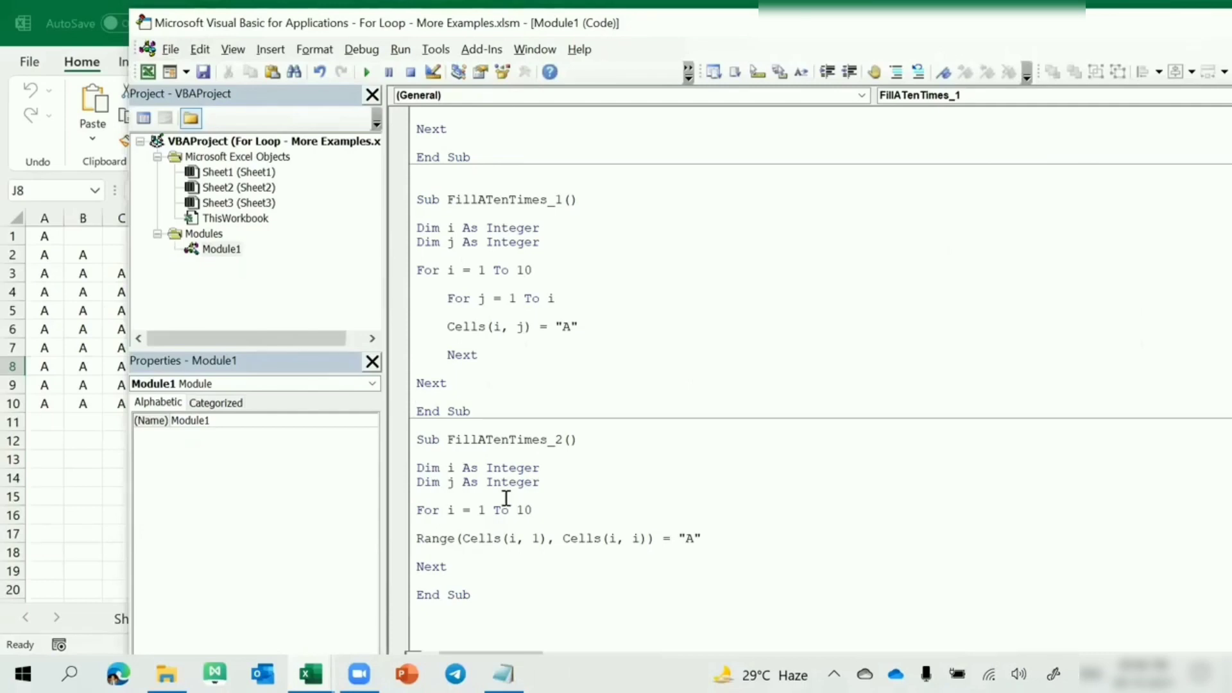
left_click(81, 457)
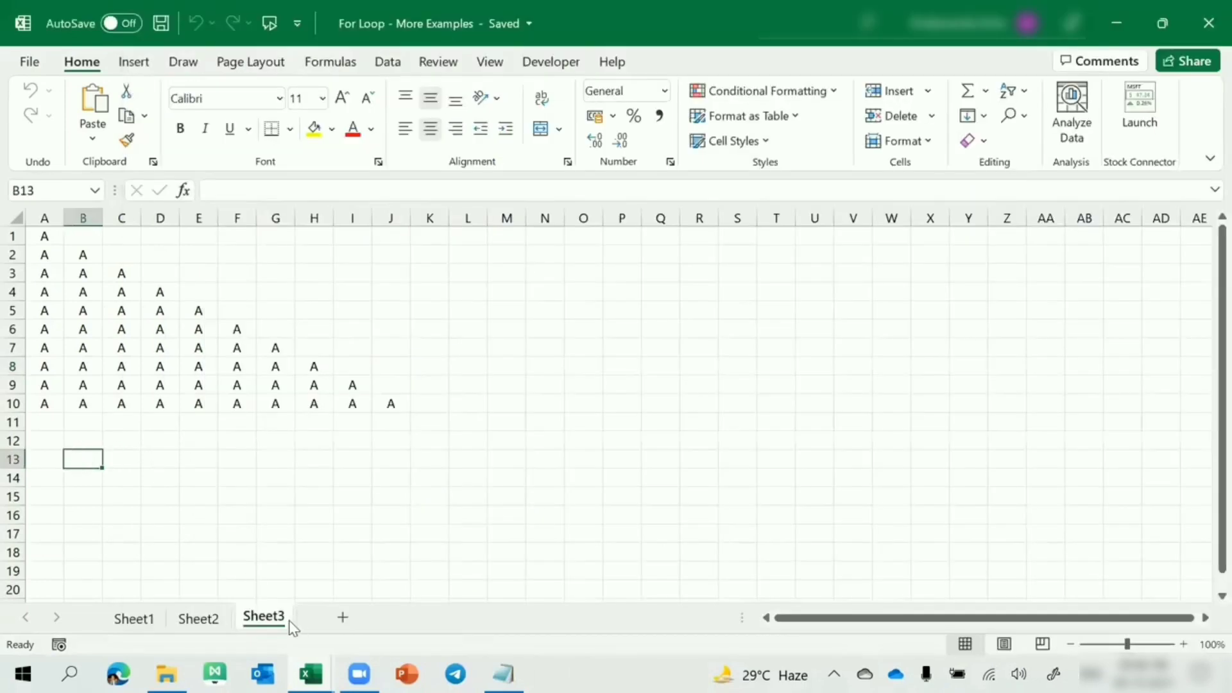
Add Sheet4 and enter Excel, Word, Excel, Excel and PowerPOint in A1:A5.
left_click(343, 616)
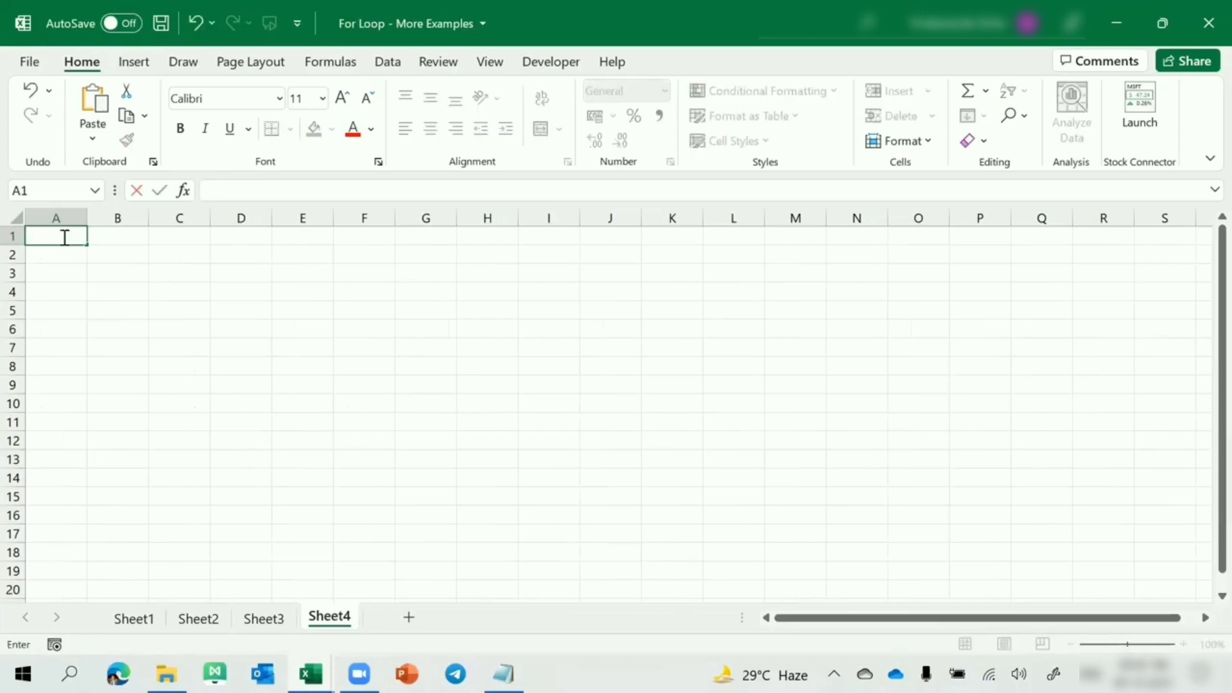
type("Excel")
key("Return")
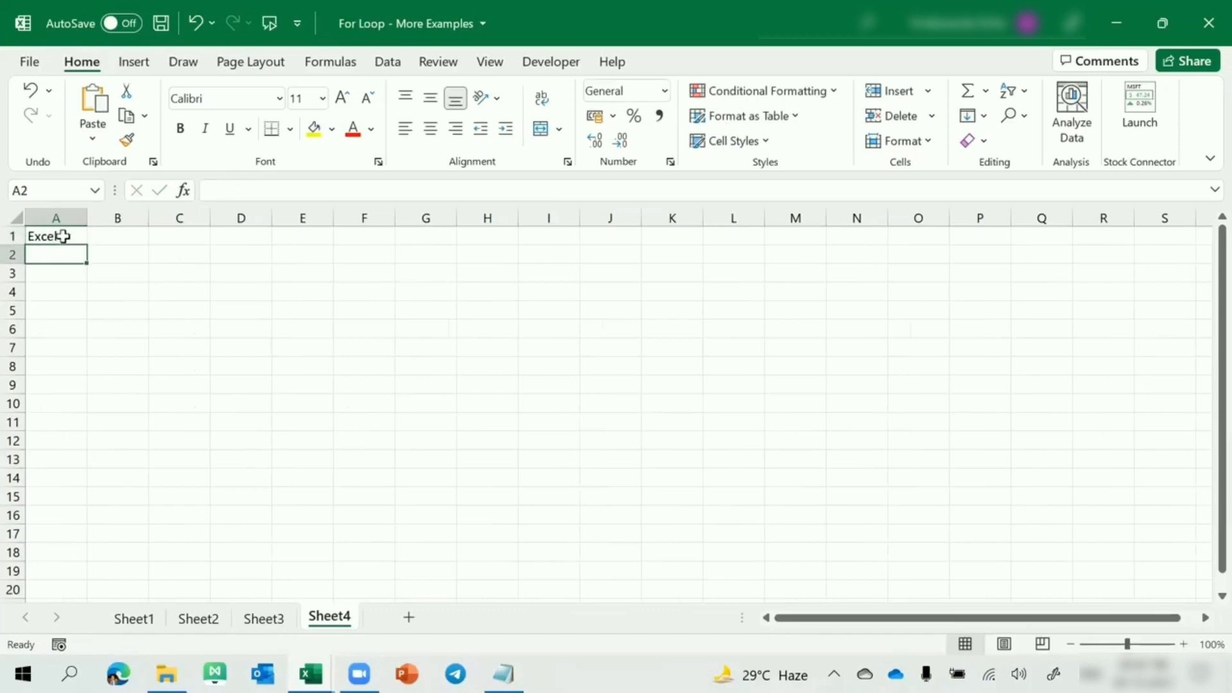
type("Word")
key("Return")
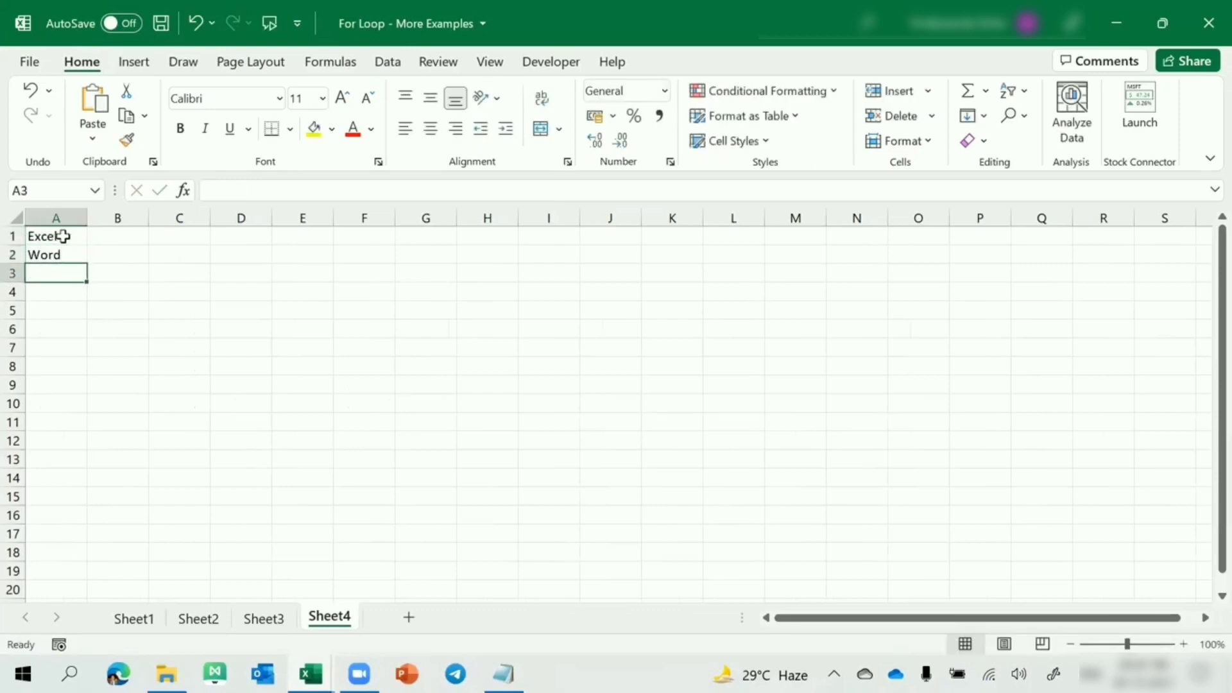
type("Excel")
key("Return")
type("Excel")
key("Return")
type("PP")
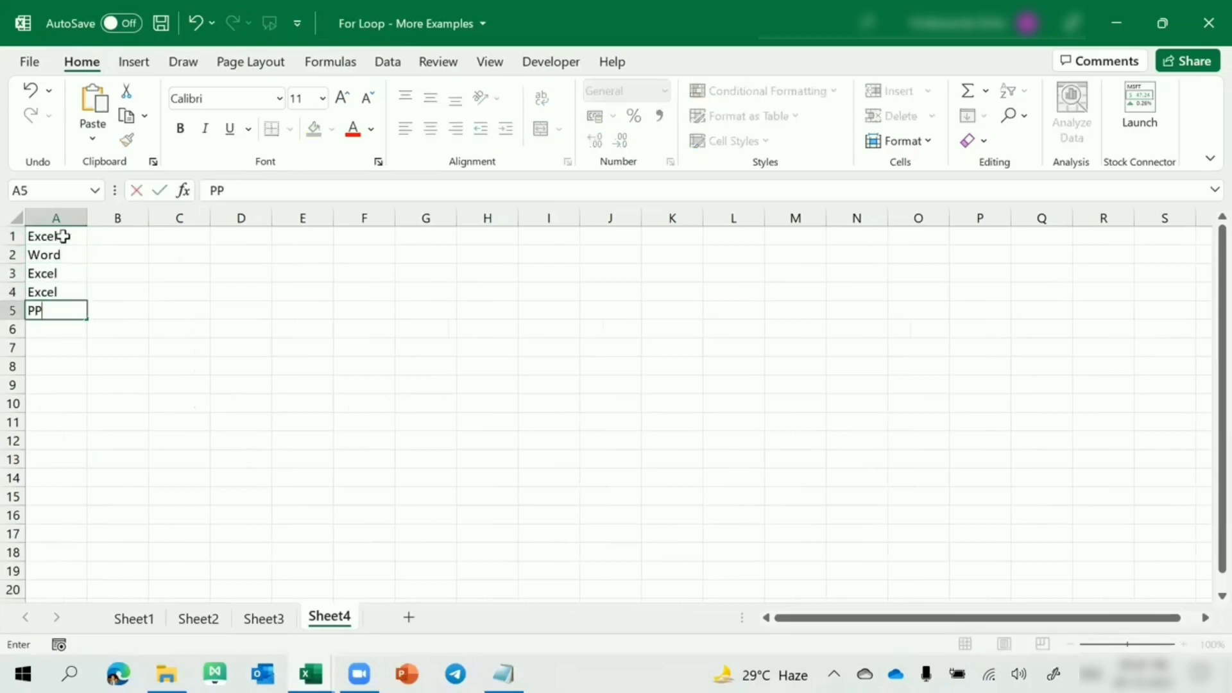
type("T")
key("BackSpace")
key("BackSpace")
key("BackSpace")
type("Power")
type("POint")
key("ctrl+Return")
Fill A6:A15 with further Excel, Word and PowerPoint entries.
key("Return")
type("excel")
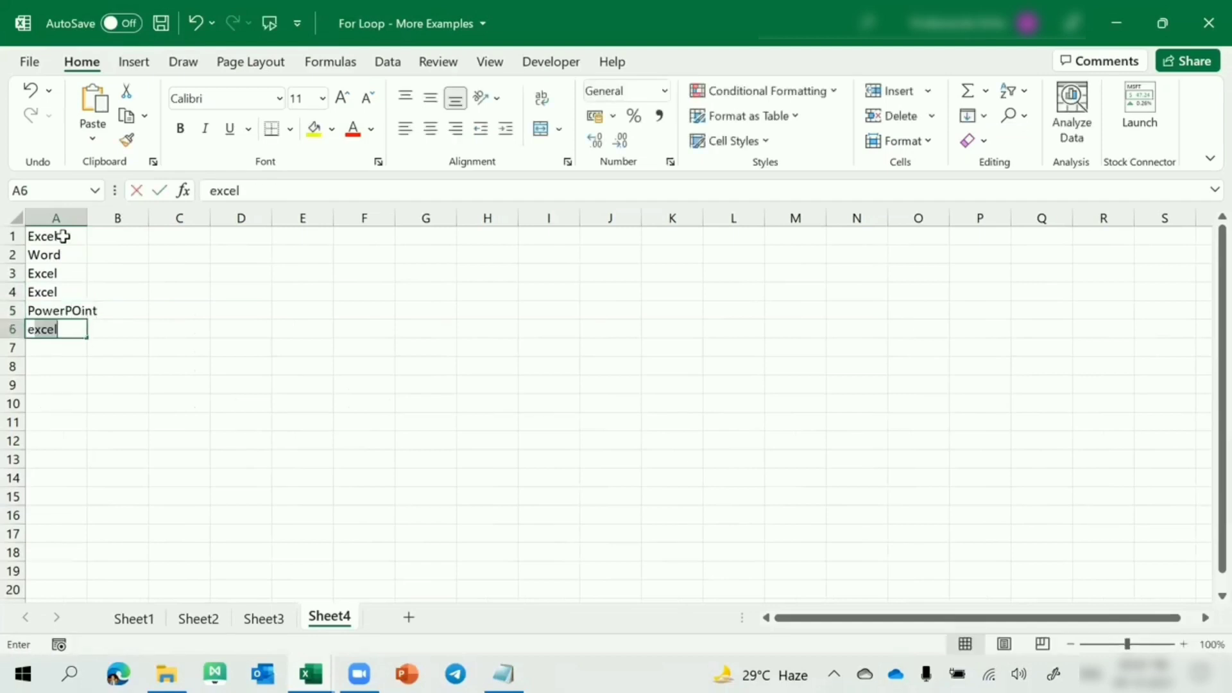
key("Return")
type("excel")
key("Return")
type("word excel ")
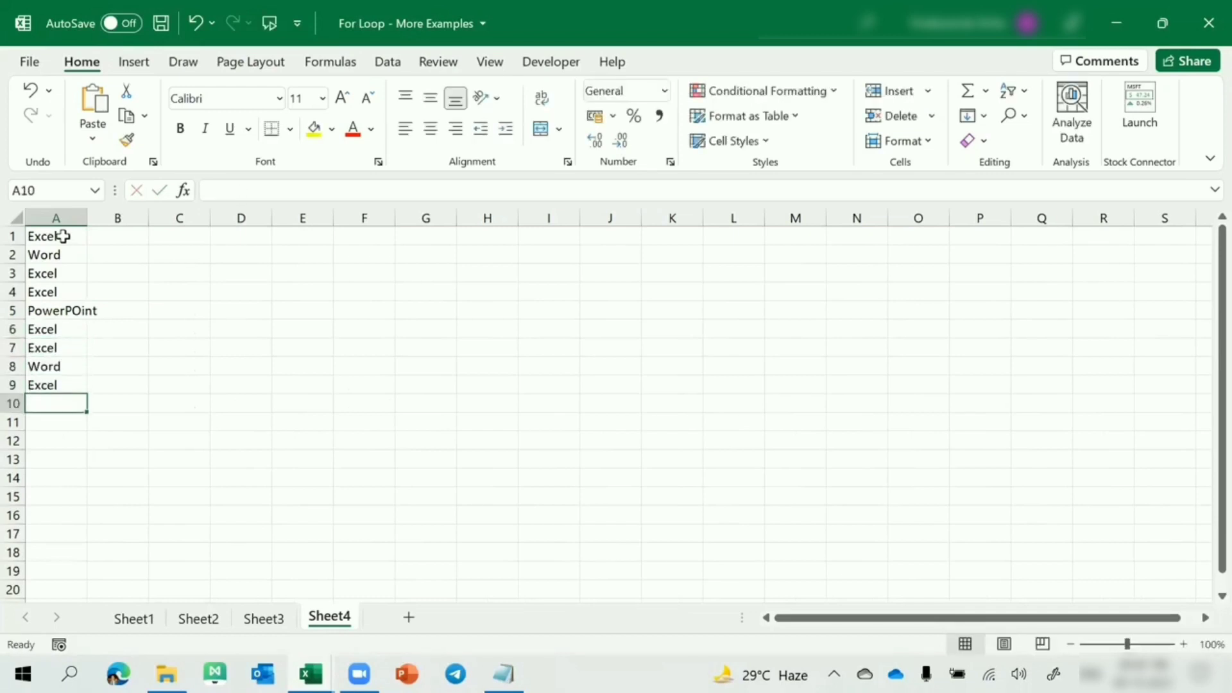
type("excel p")
key("Return")
type("powerPOint")
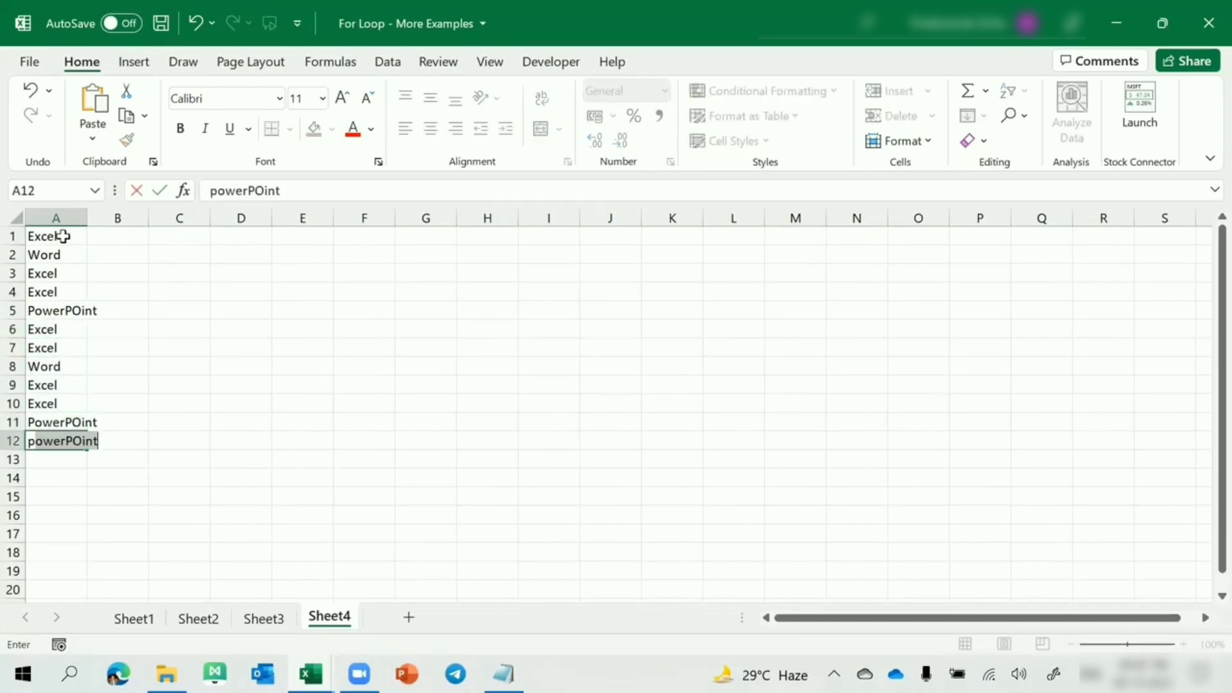
key("Return")
type("e")
key("Return")
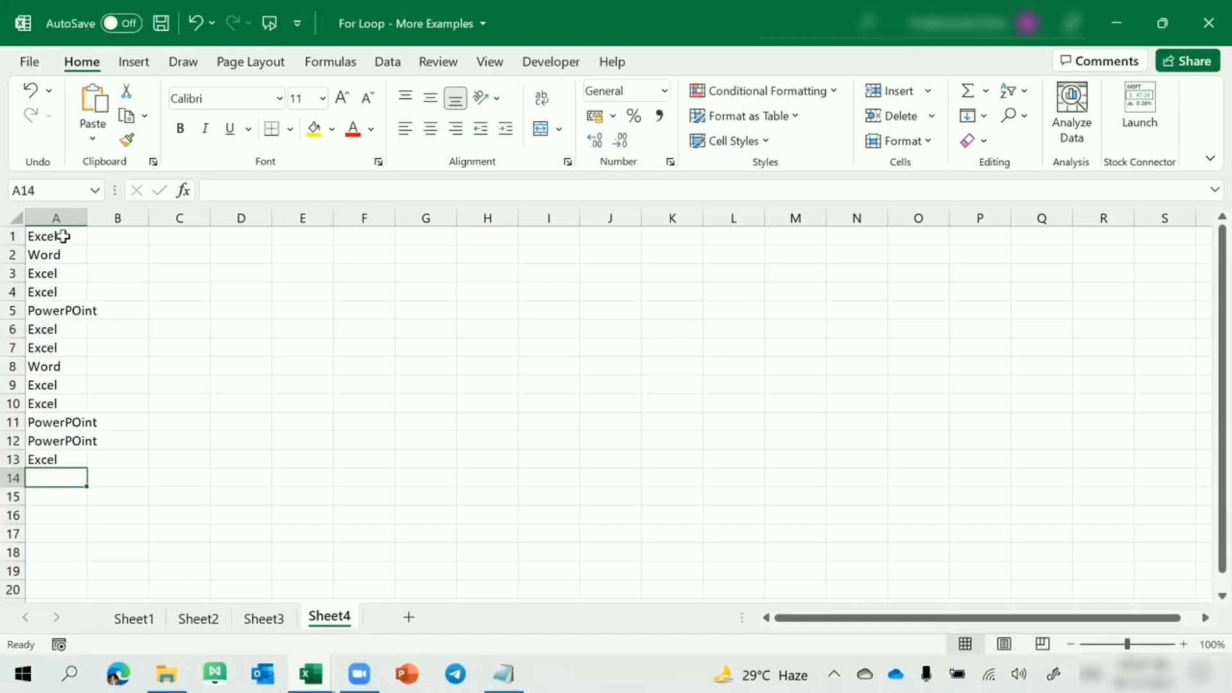
type("word")
key("Return")
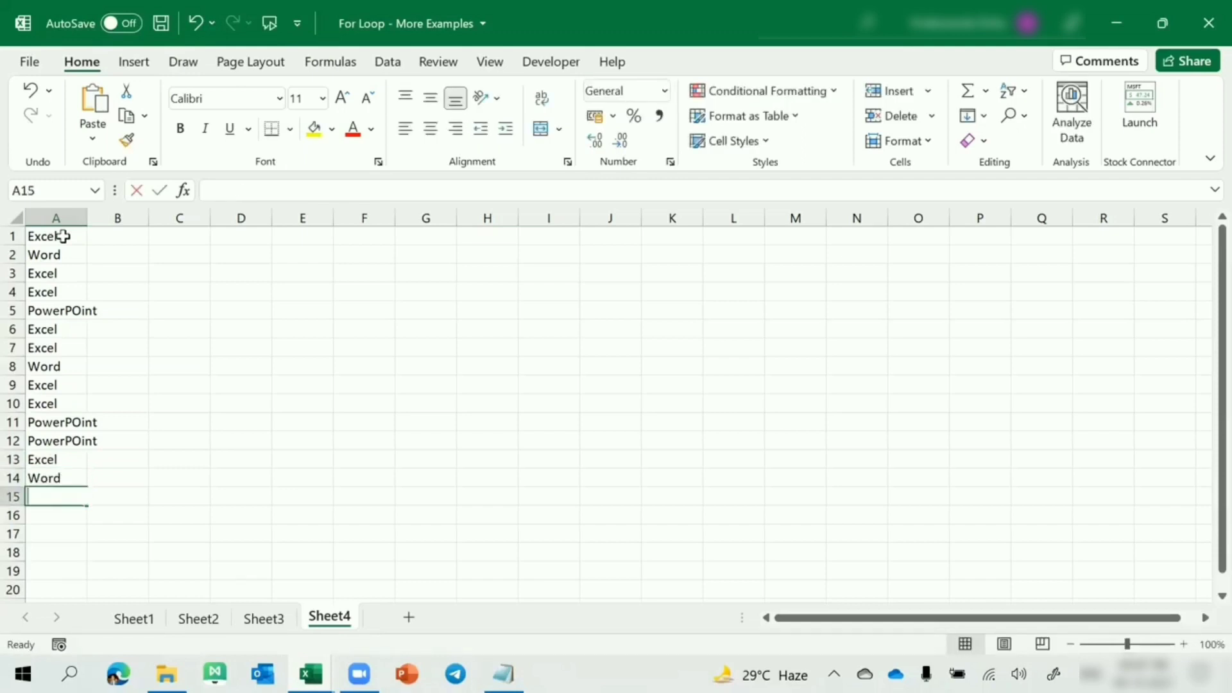
type("powerPOint")
key("Return")
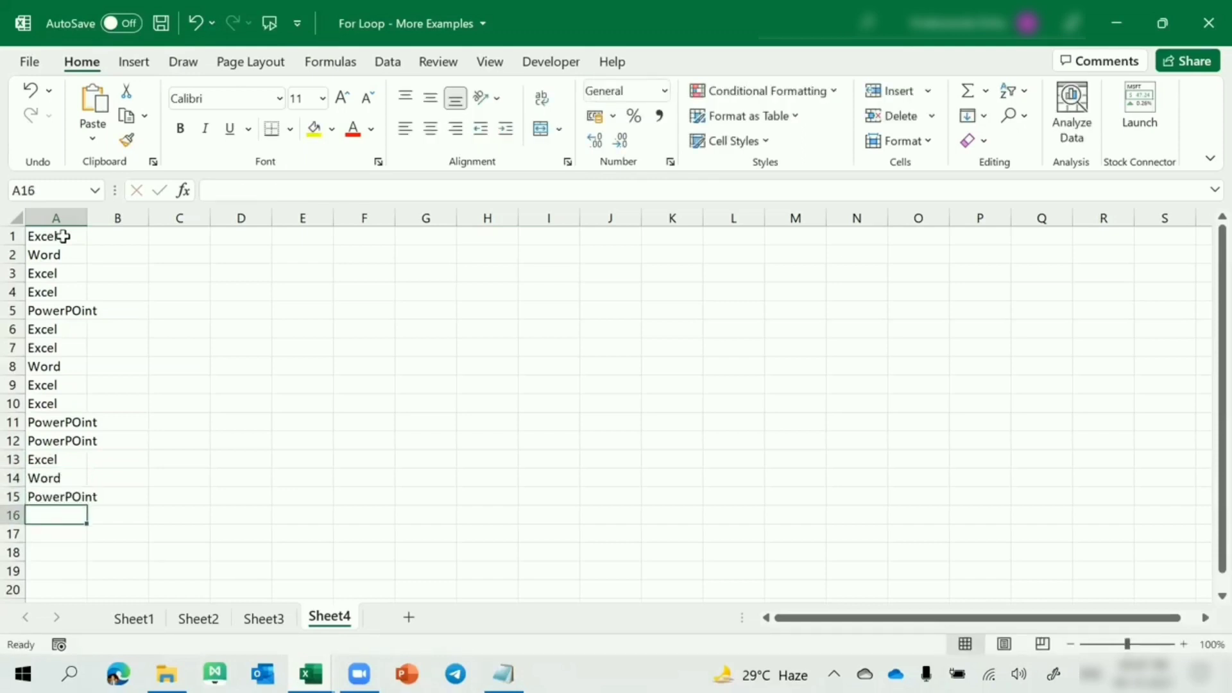
Correct the spelling in A5 to PowerPoint.
left_click(69, 306)
double_click(75, 309)
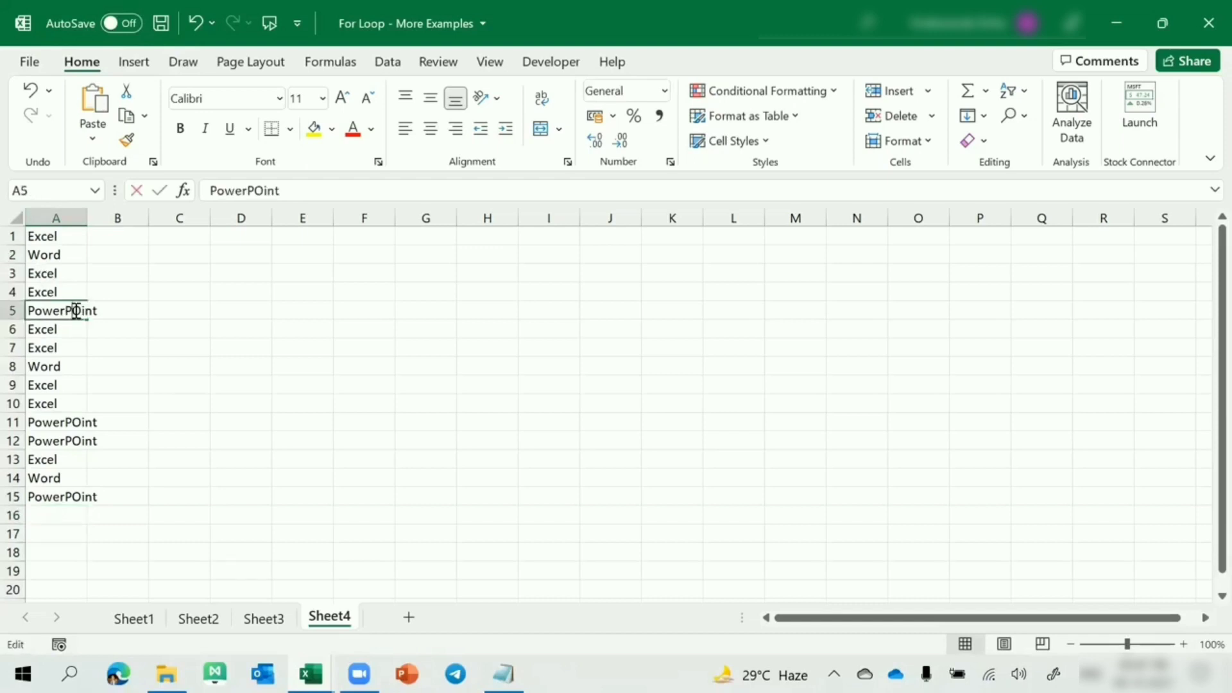
key("BackSpace")
type("o")
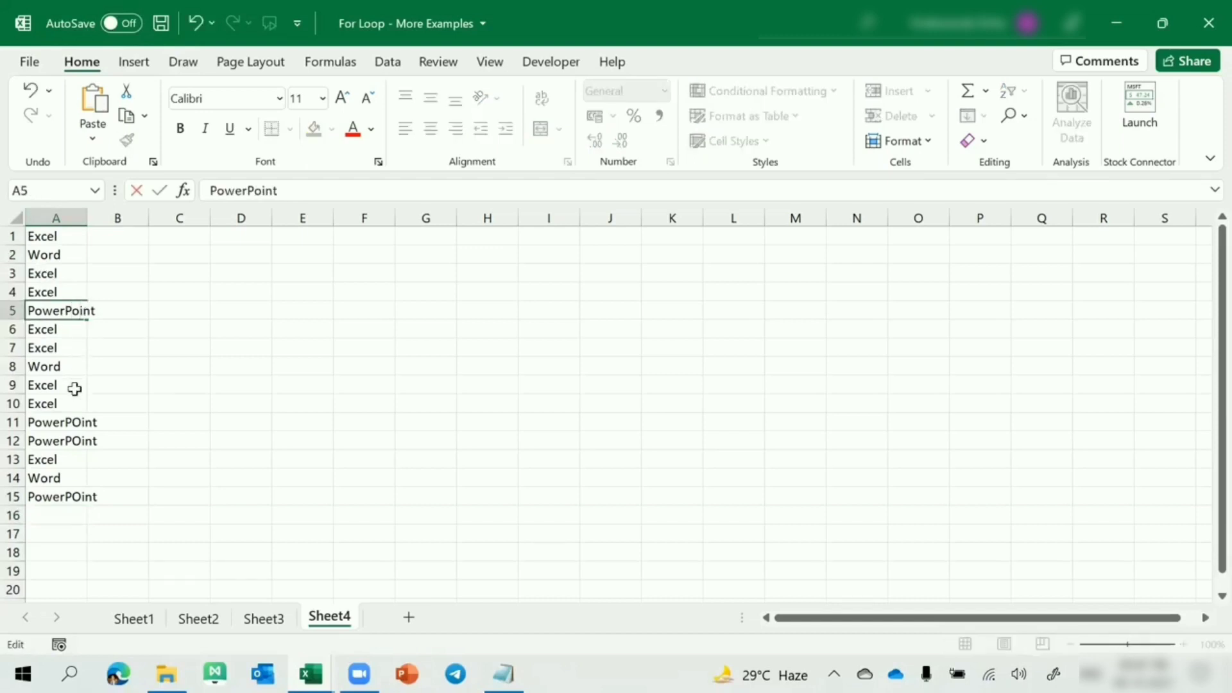
left_click(74, 423)
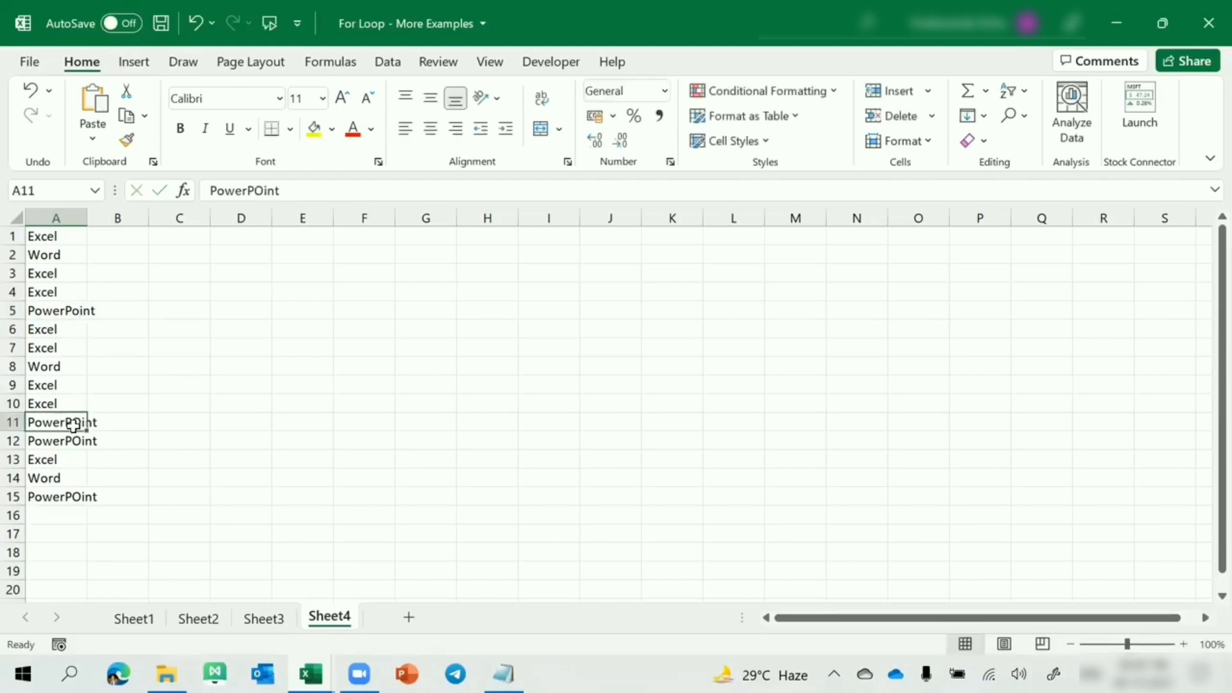
Copy the corrected PowerPoint from A5 over the misspelled entries in A11, A12 and A15.
left_click(58, 312)
key("ctrl+c")
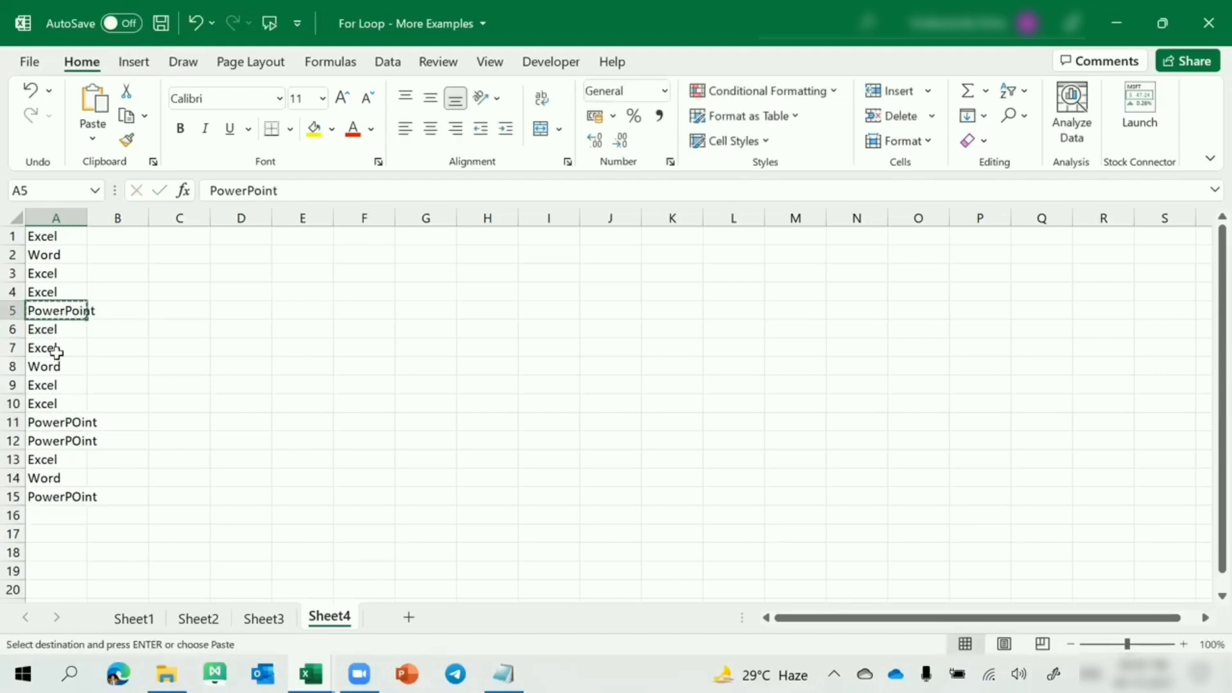
left_click_drag(58, 419, 59, 433)
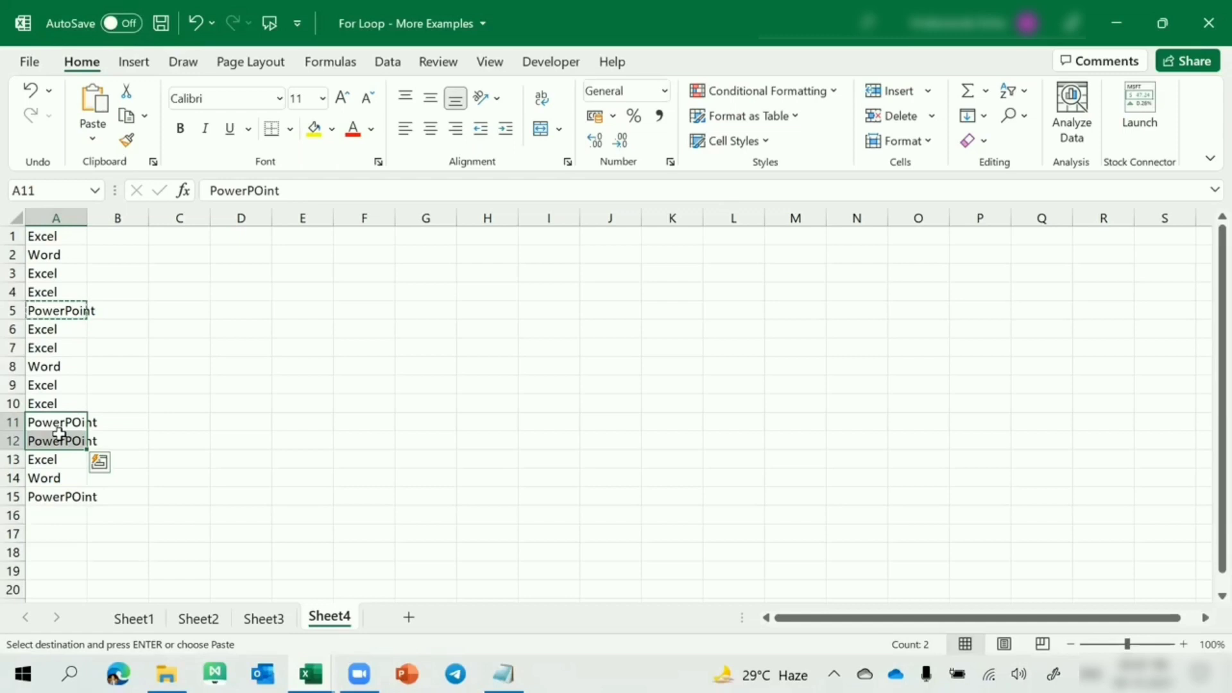
key("ctrl+v")
left_click(54, 499)
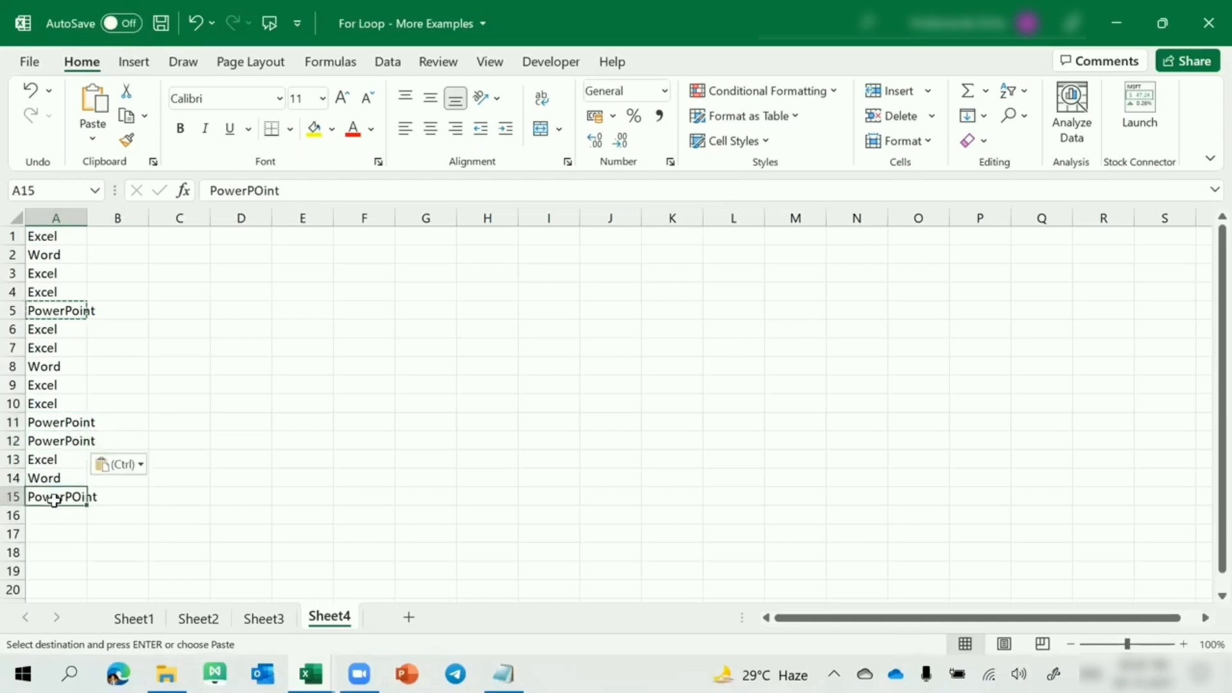
key("ctrl+v")
Widen column A to fit the application names.
left_click_drag(88, 211, 155, 208)
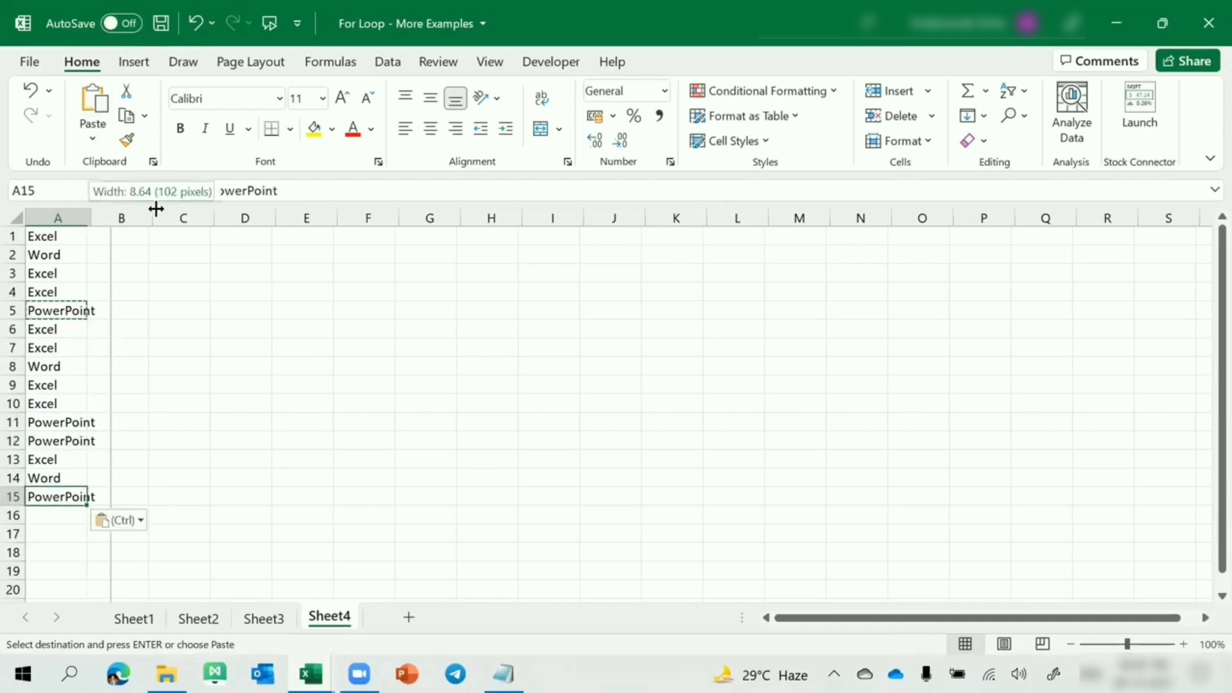
left_click(85, 217)
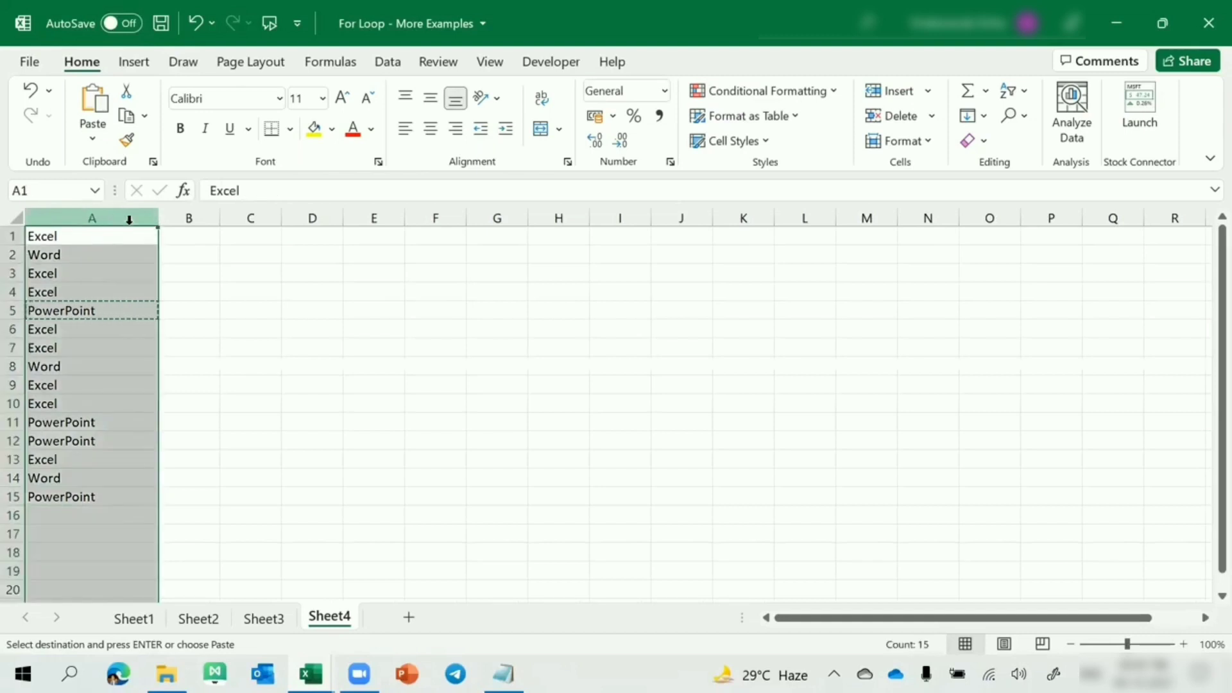
left_click(184, 235)
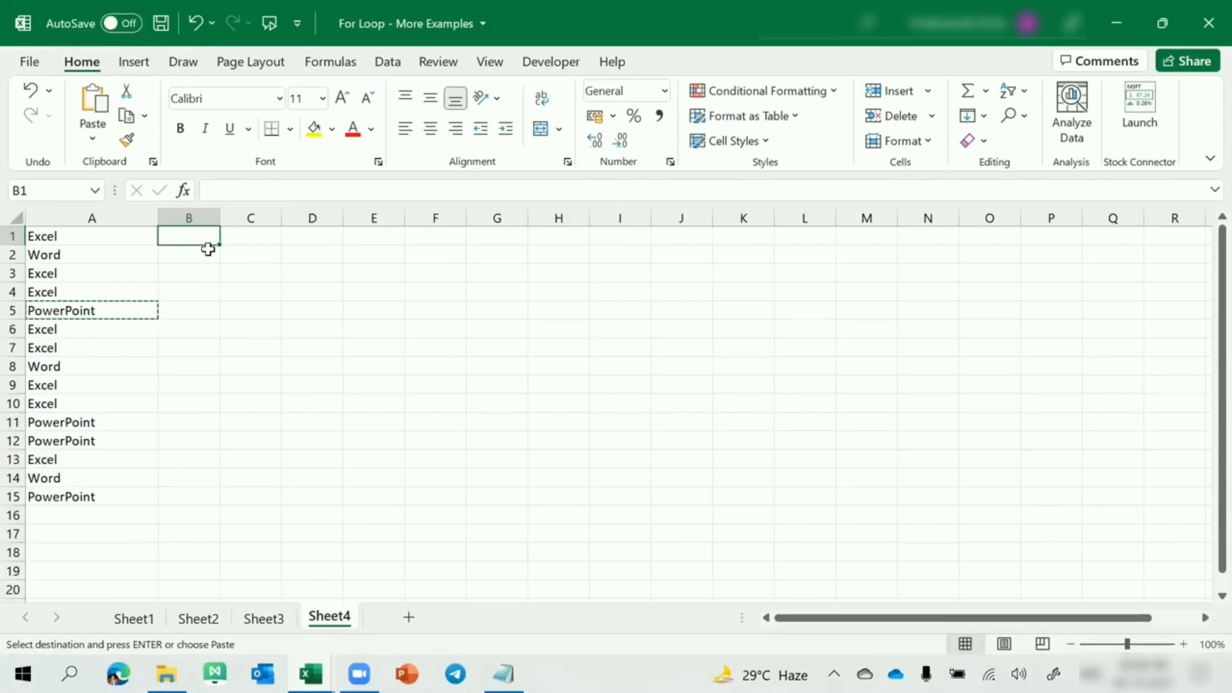
Start a new Sub LoopWithCondition procedure below the existing code in Module1.
key("alt+F11")
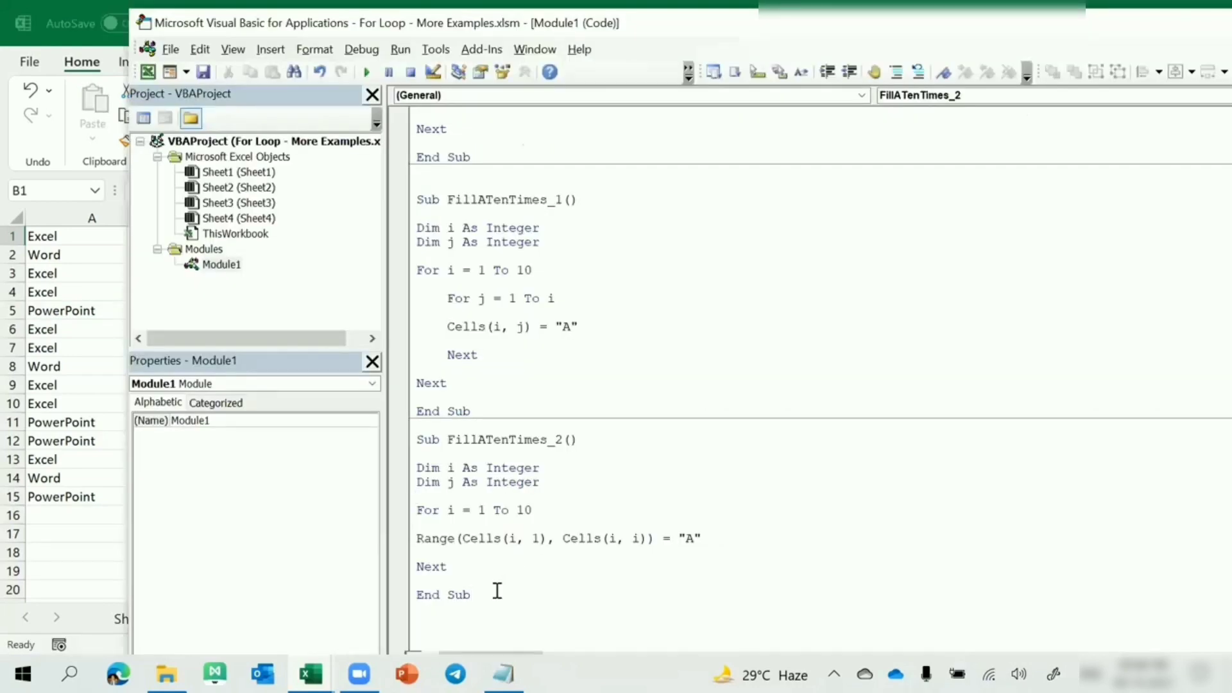
key("Return")
key("Return")
type("Su")
type("b")
type(" one")
key("BackSpace")
key("BackSpace")
key("BackSpace")
type("LoopW")
type("ithC")
type("ondit")
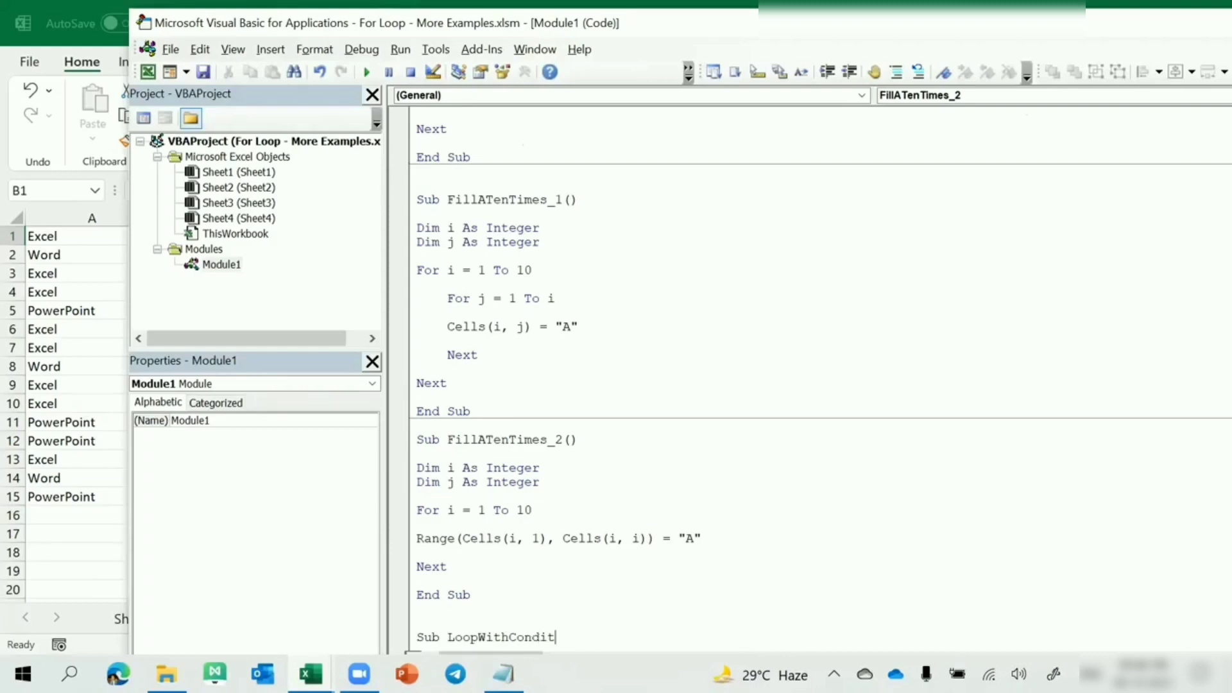
type("ion")
key("Return")
Declare Dim i As Integer and add a For i = 1 To 15 … Next loop, then return to Excel.
scroll(441, 542, "down", 1)
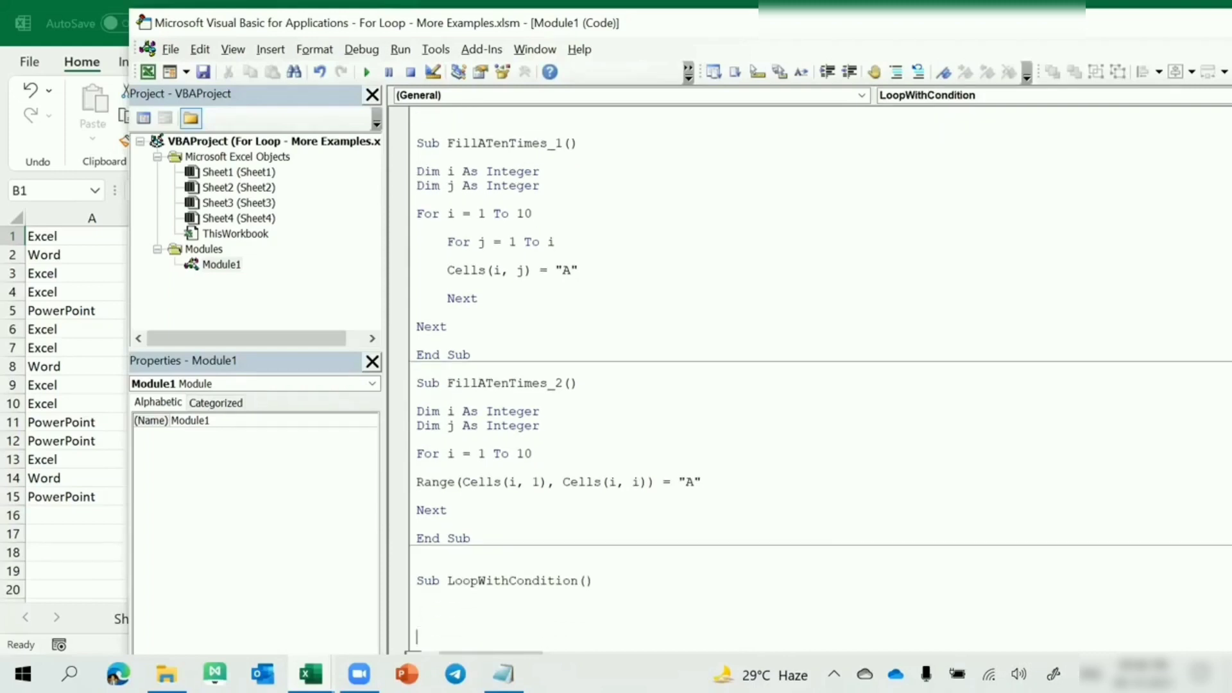
scroll(441, 542, "down", 1)
key("Return")
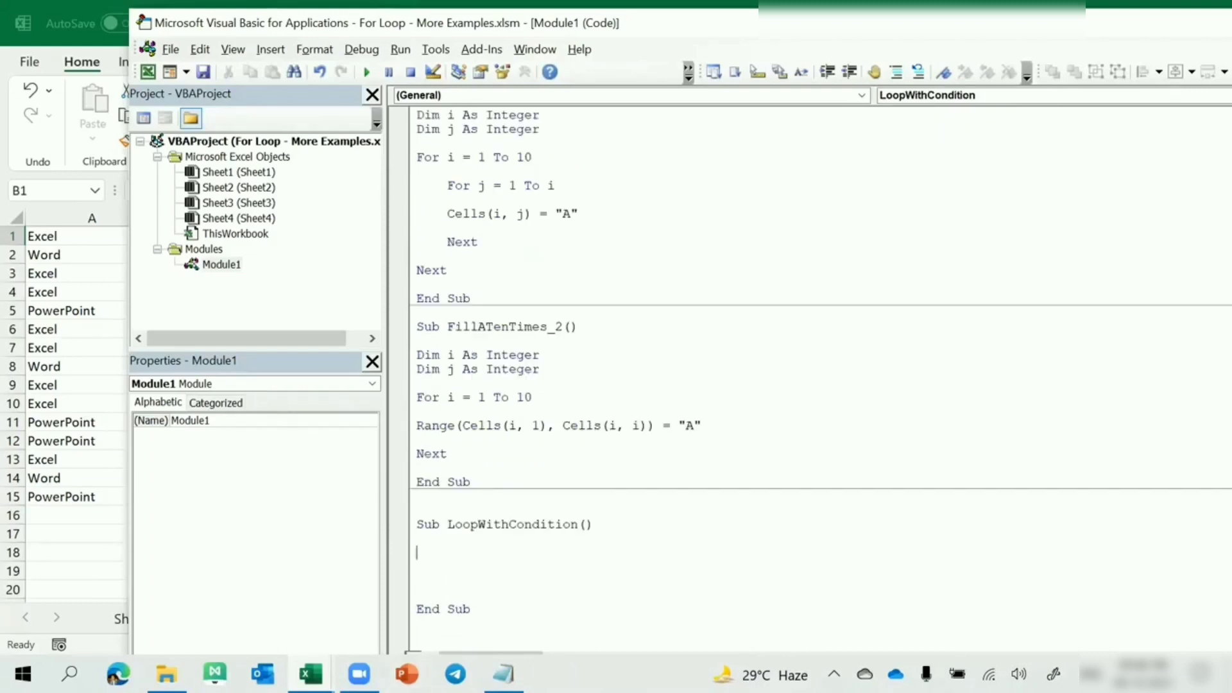
type("dim i a")
type("s in")
key("Return")
key("Return")
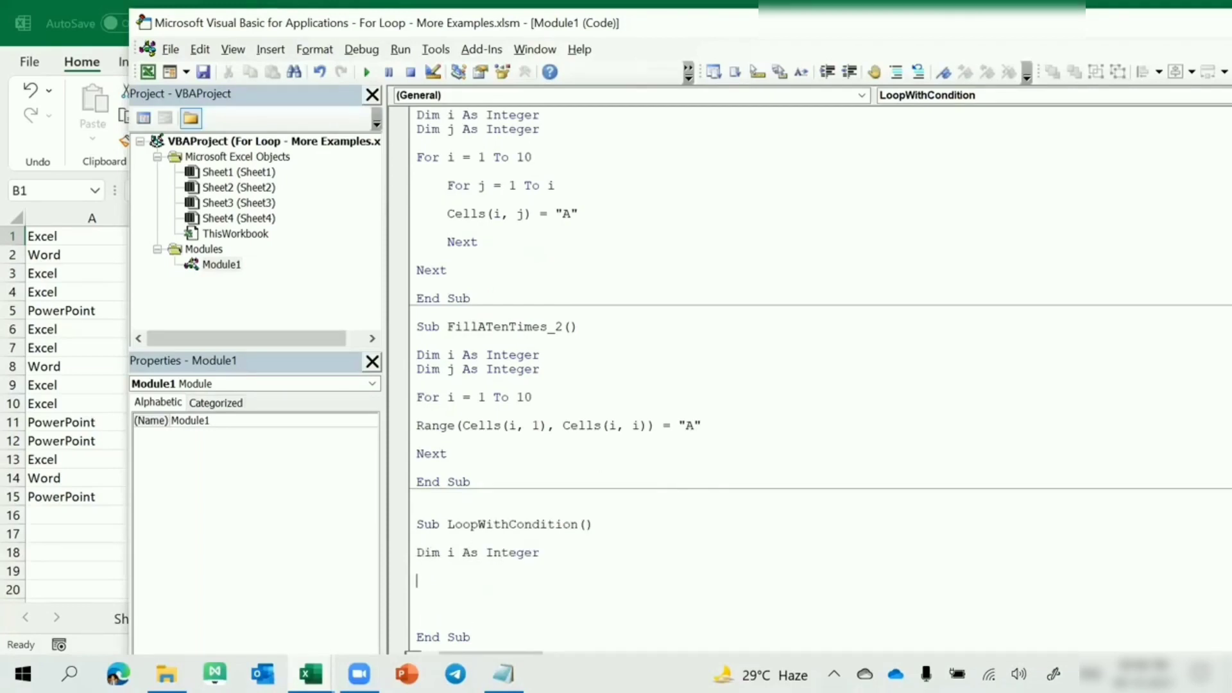
type("for ")
type("i =")
type("1 to 1")
type("5")
key("Return")
type("B")
key("BackSpace")
type("Ne")
type("xt")
key("alt+F11")
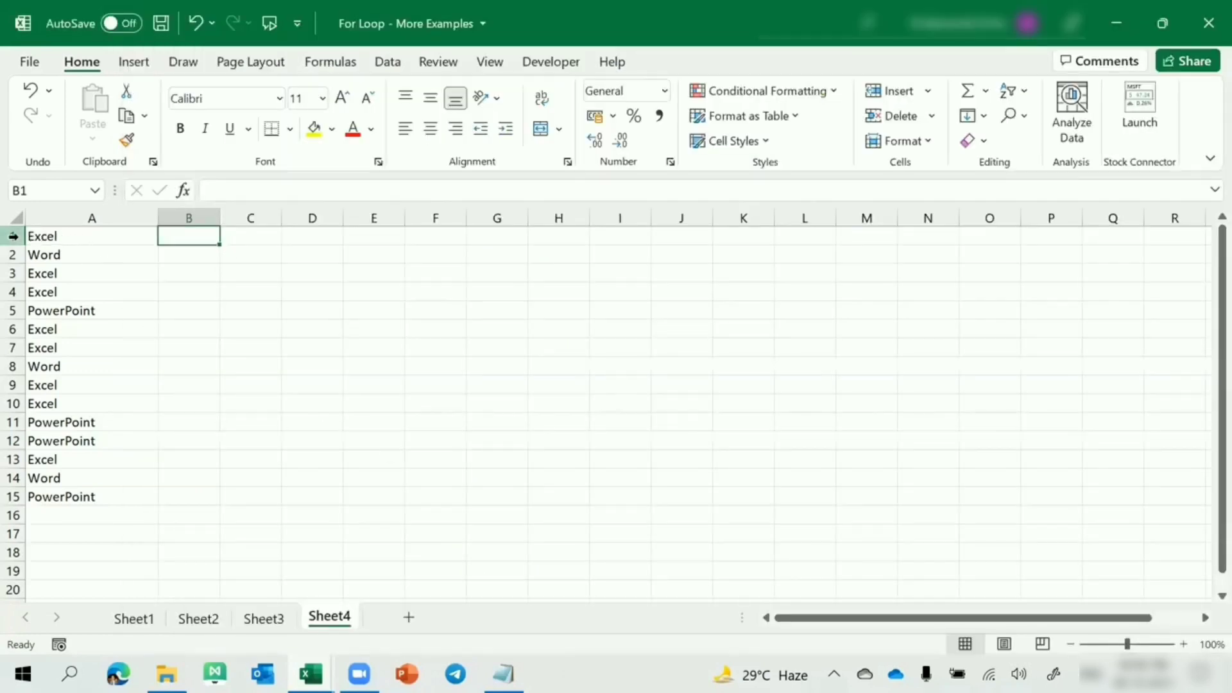
Insert a blank row above the list on Sheet4.
left_click(12, 236)
right_click(13, 236)
left_click(66, 399)
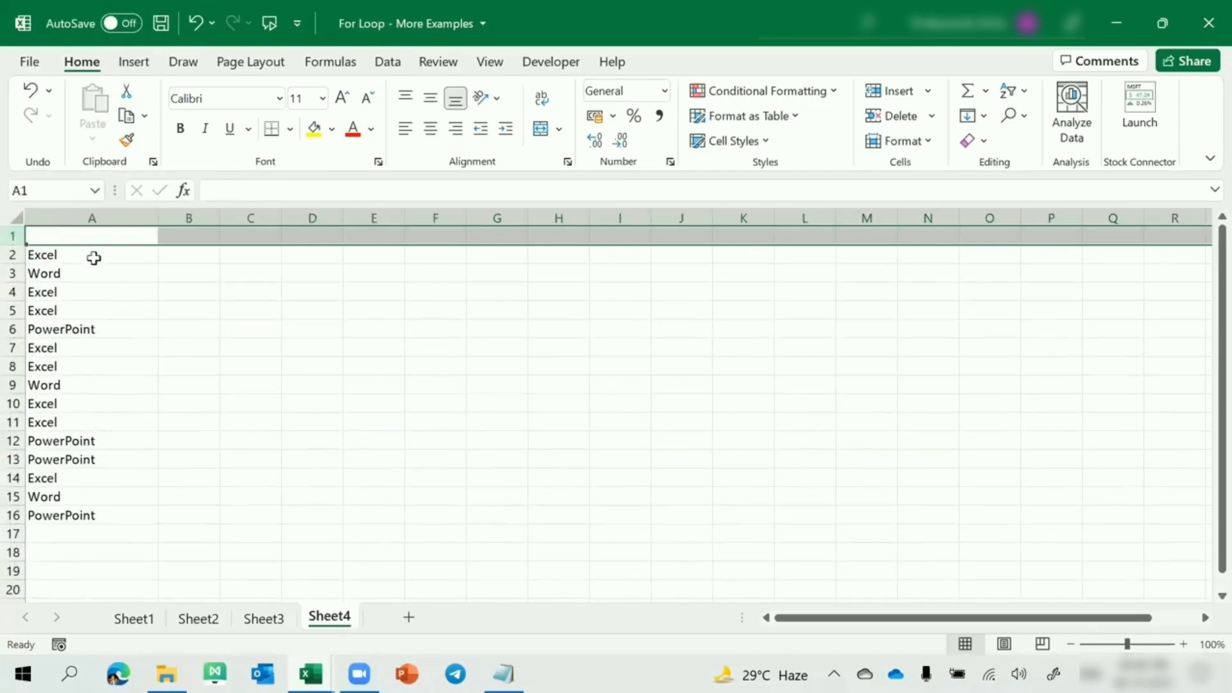
Enter the headers Application in A1 and Status in B1, then switch to the VBA editor.
left_click(92, 234)
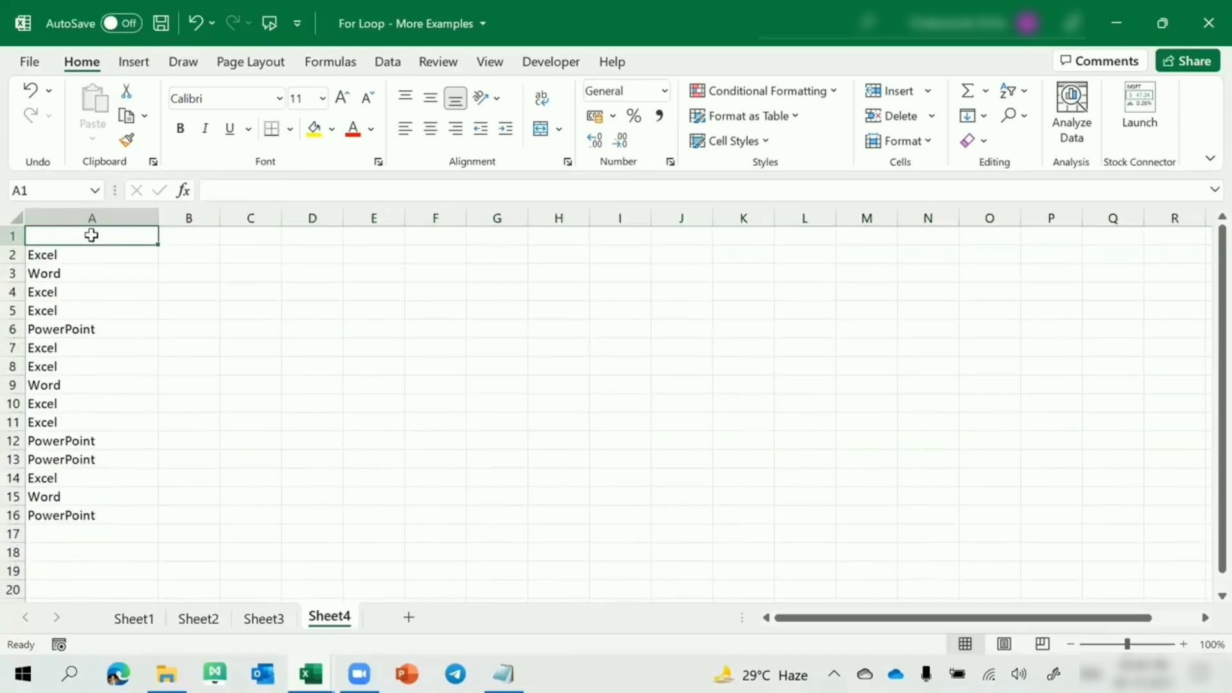
type("Applica")
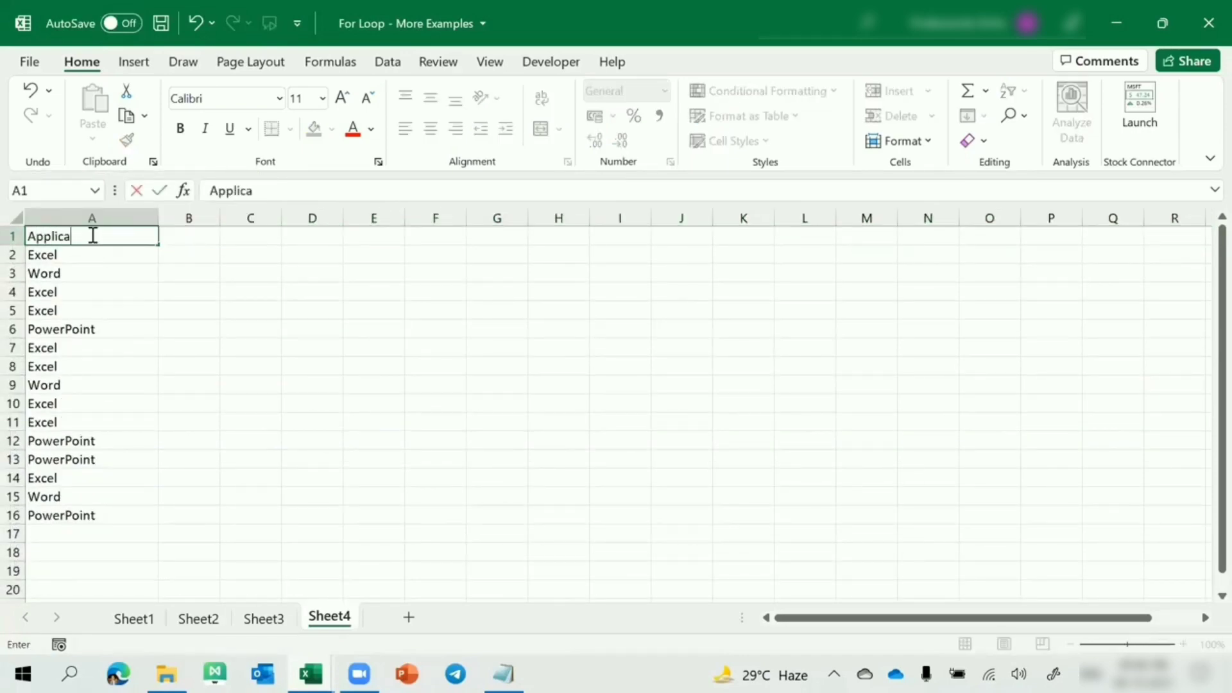
type("tion")
key("Tab")
type("S")
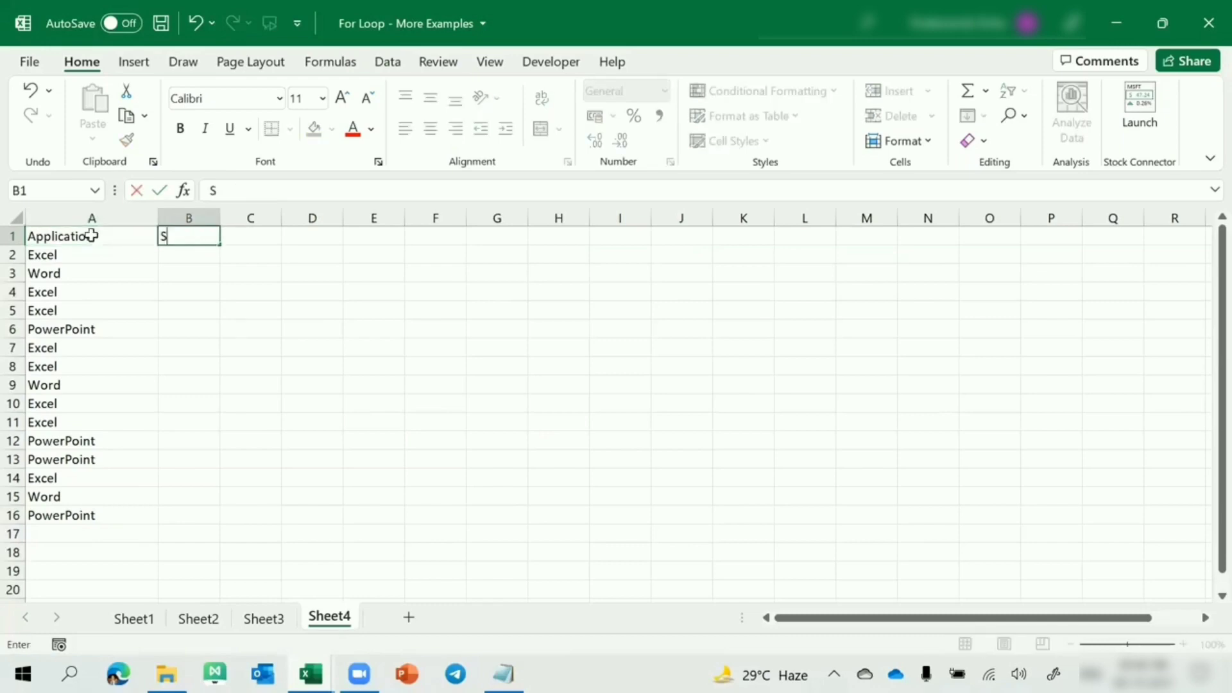
type("tatus")
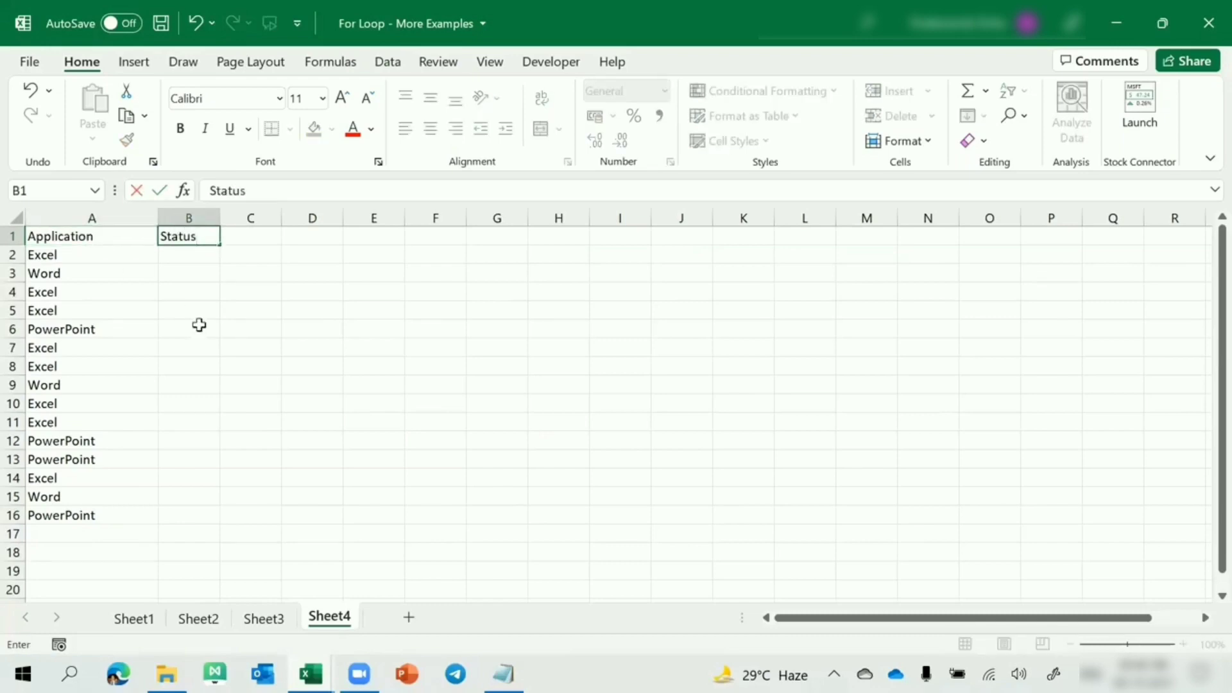
left_click(199, 325)
key("alt+F11")
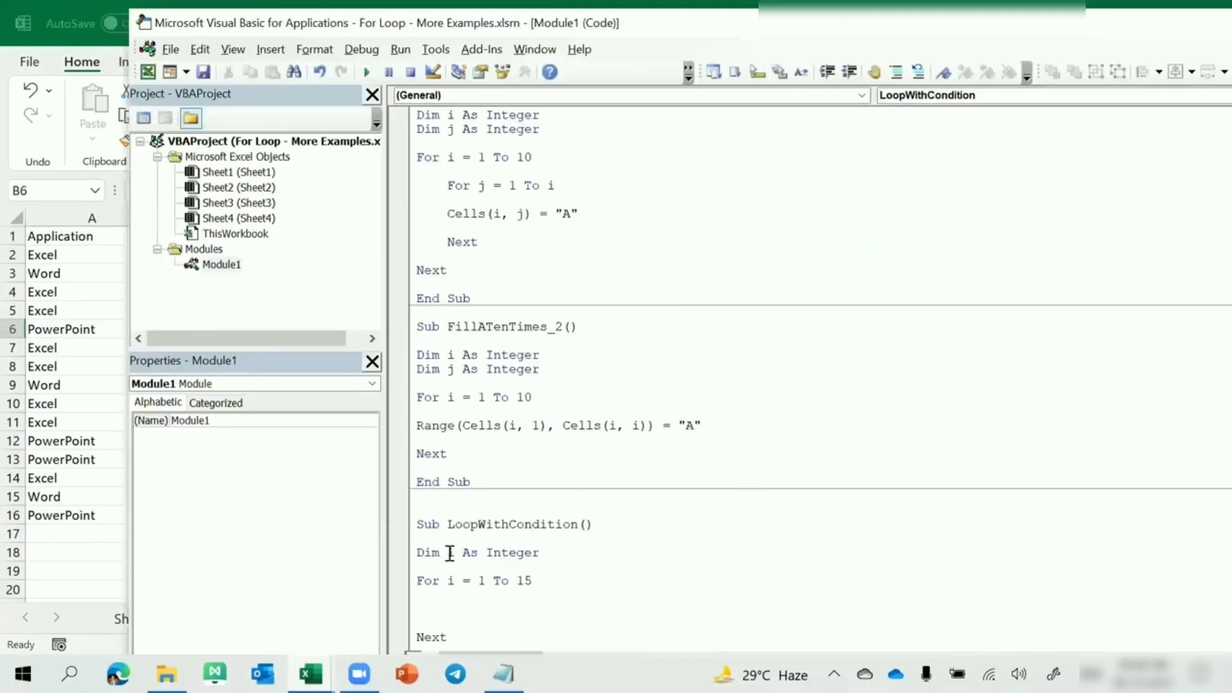
Change the loop bounds to For i = 2 To 16.
double_click(482, 580)
type("2")
double_click(524, 581)
type("16")
Add If Cells(i,1)="Excel" Then Cells(i,2)="Met", followed by Else, inside the loop.
scroll(663, 562, "down", 2)
left_click(458, 498)
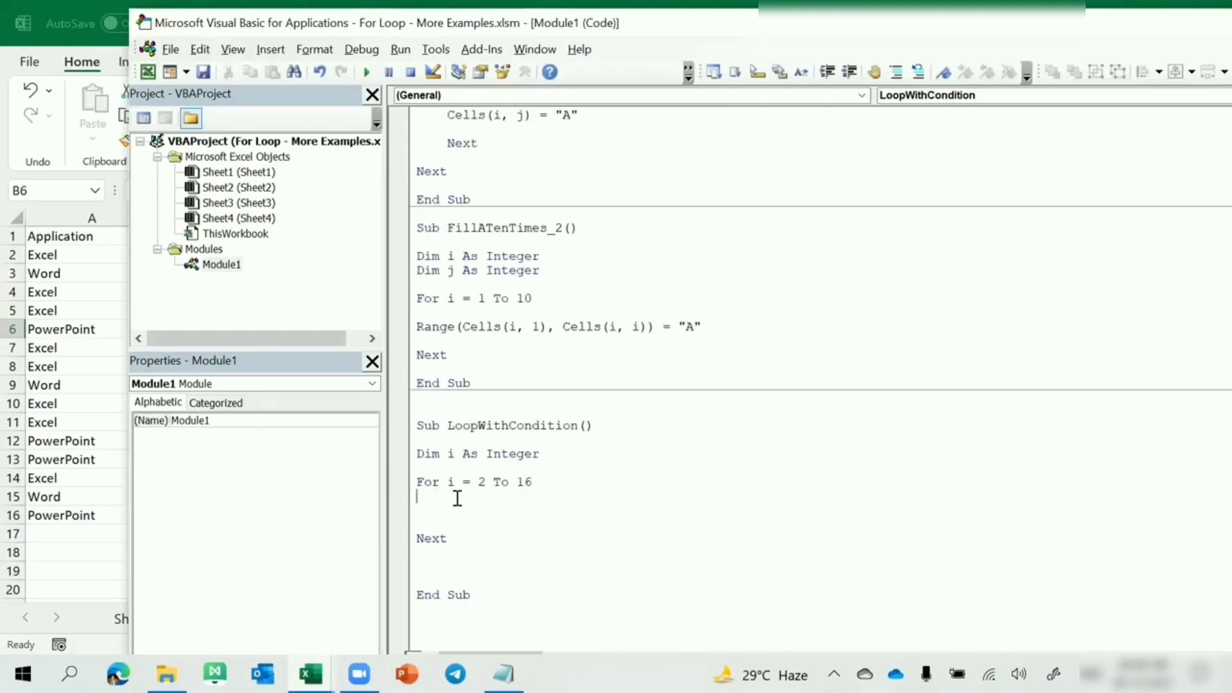
key("Return")
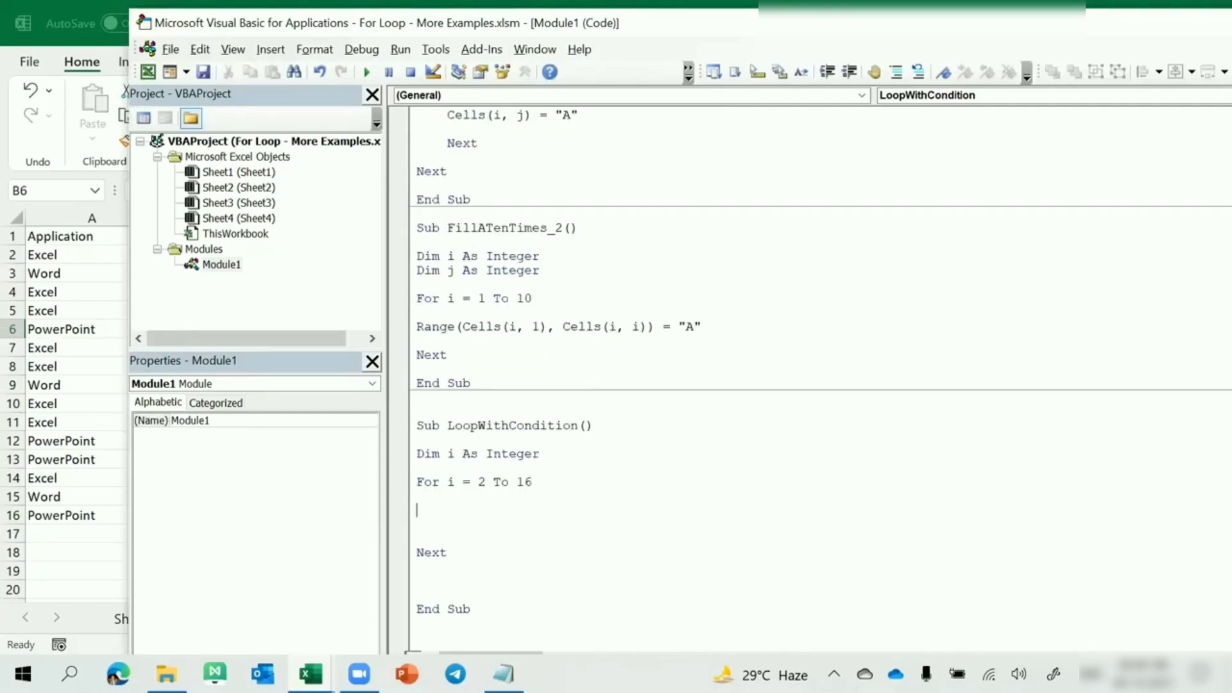
type("if ")
type("cell")
type("s(")
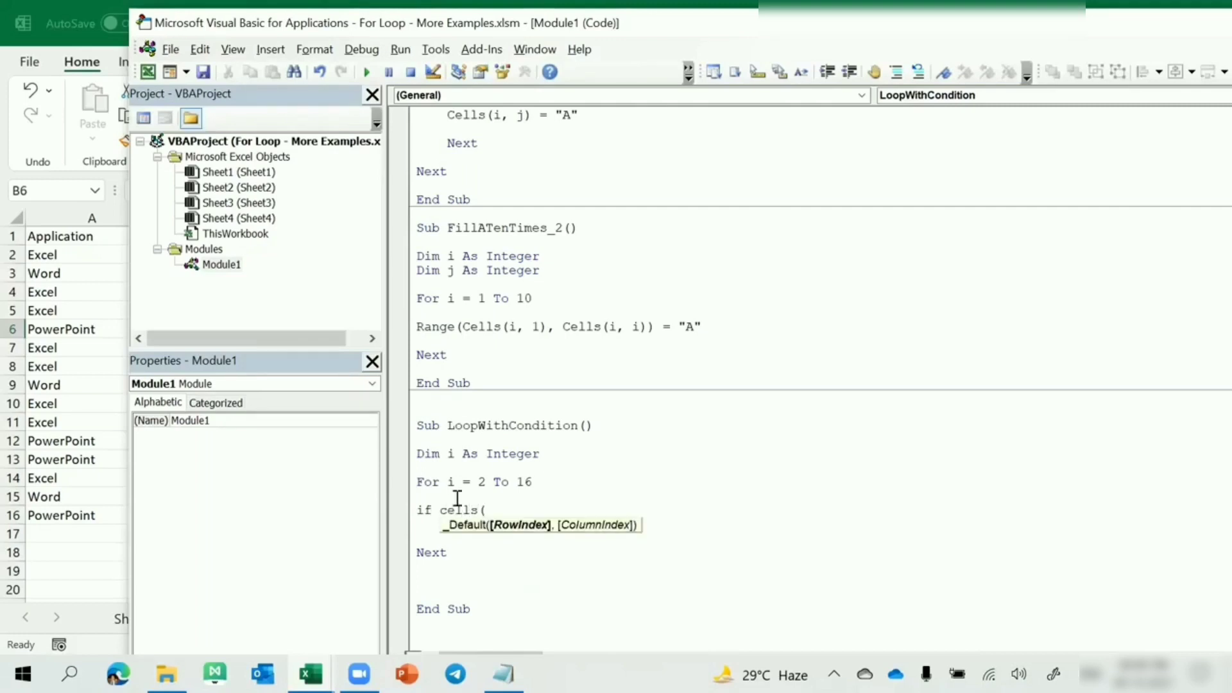
type("i,1")
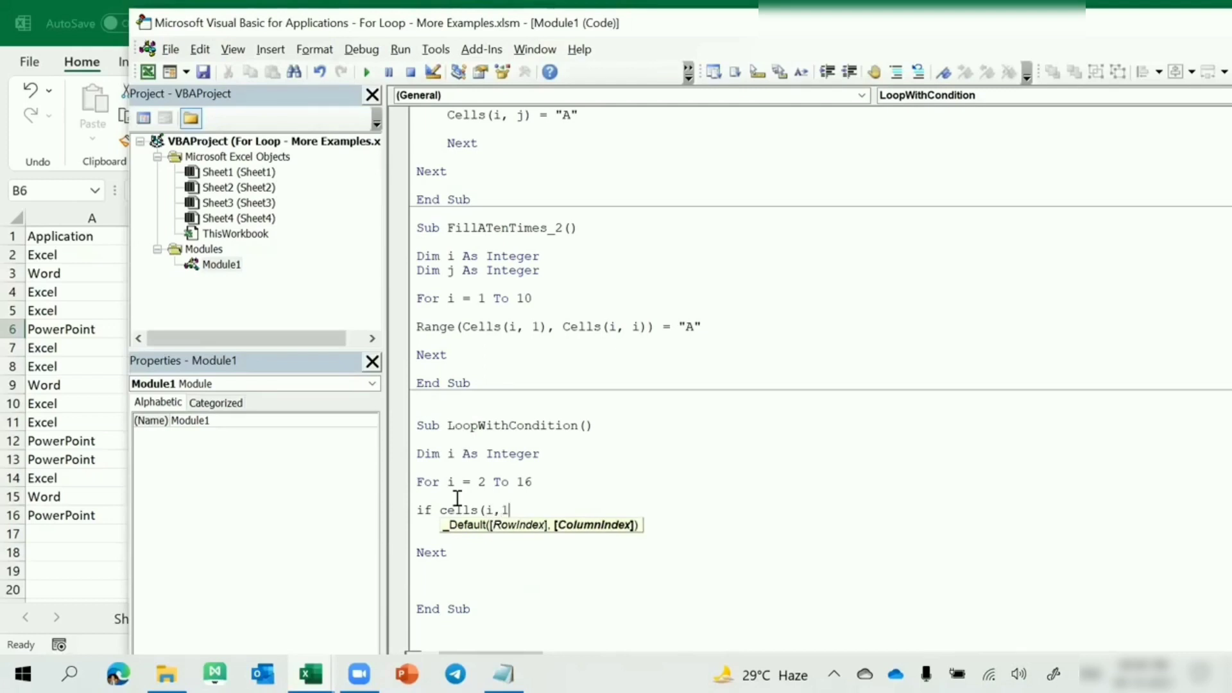
type(")=\"")
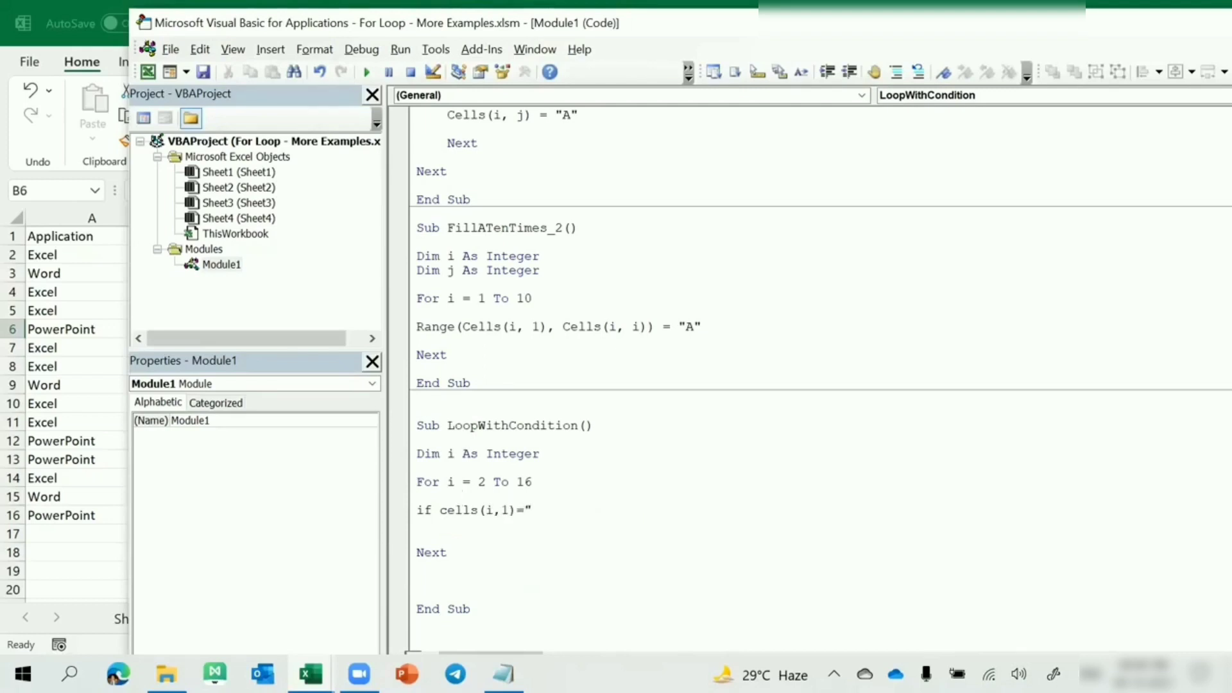
type("Exce;")
key("BackSpace")
type("l\"")
type("then")
key("Return")
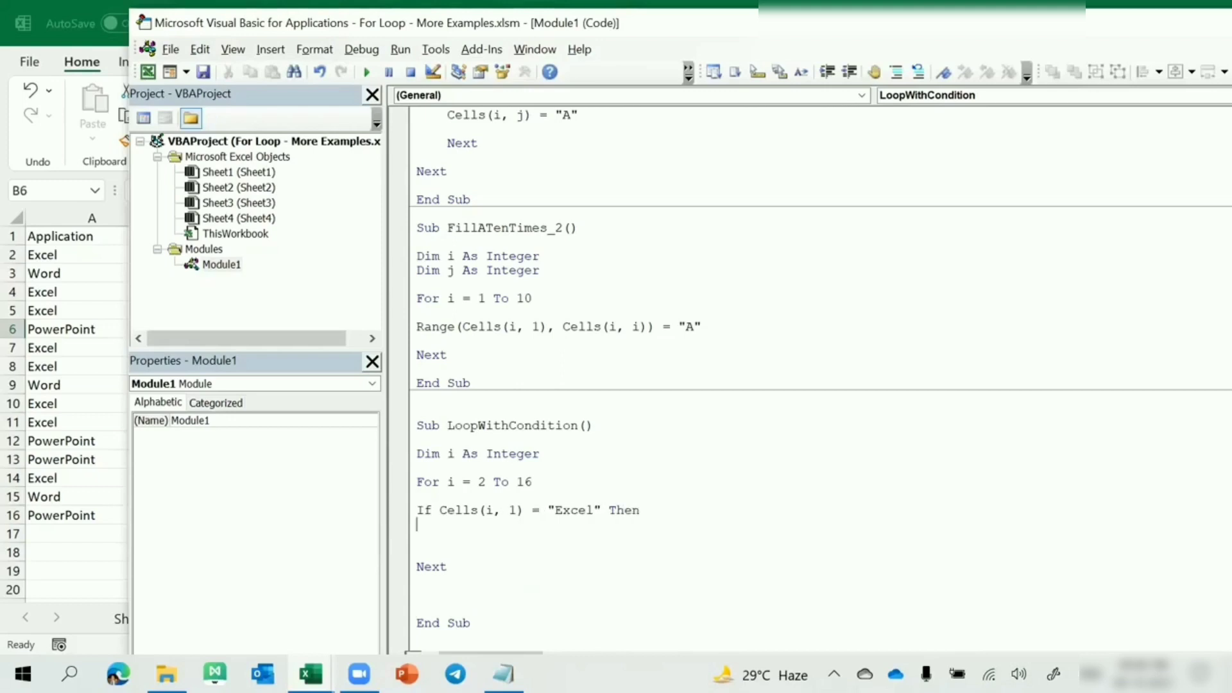
type("ce")
type("lls(i")
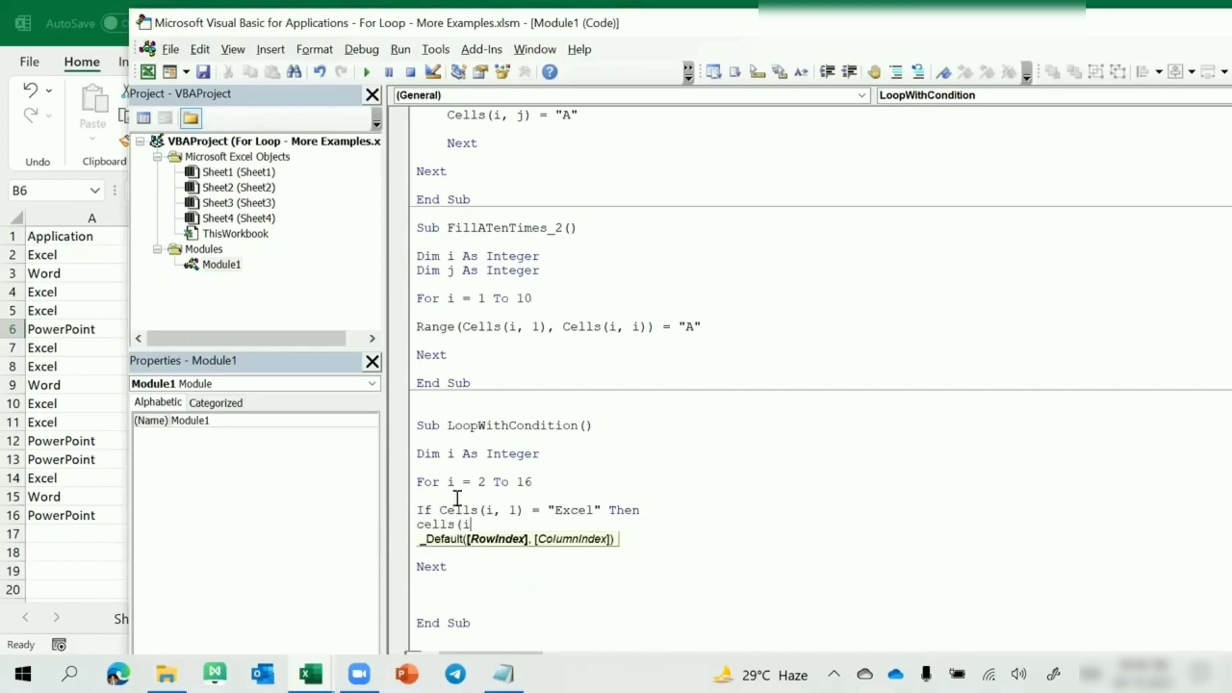
type(",2")
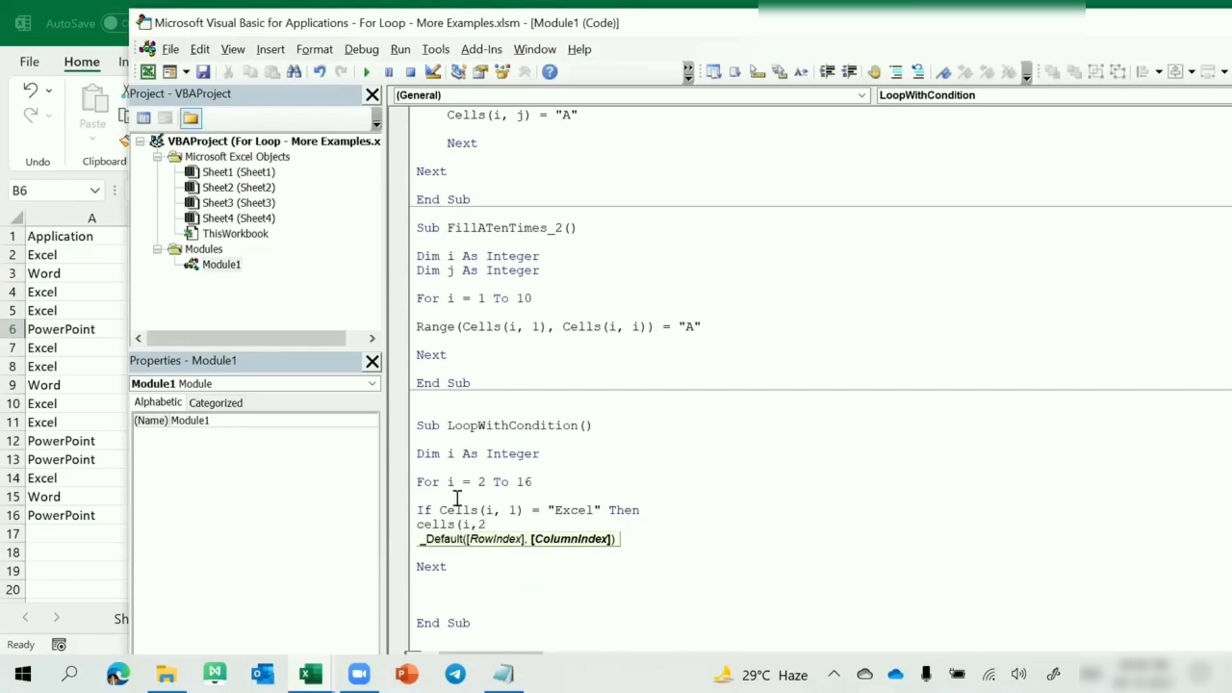
type(")=")
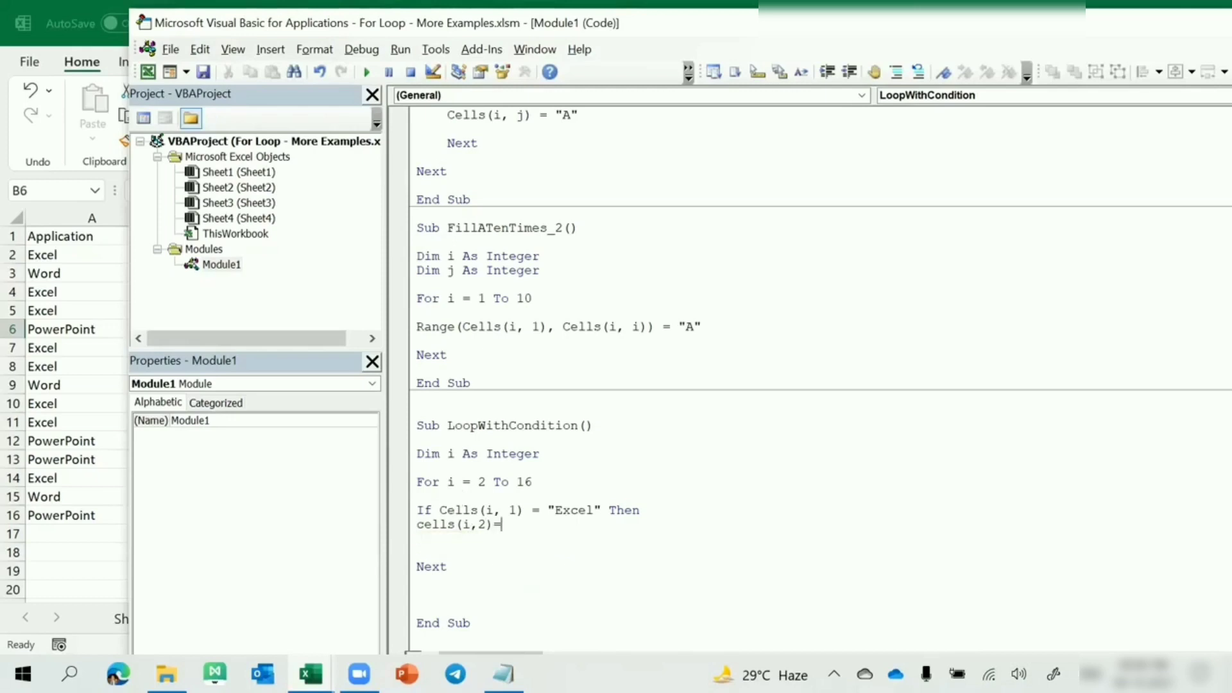
type("\"Met")
type("\"")
key("Return")
type("el")
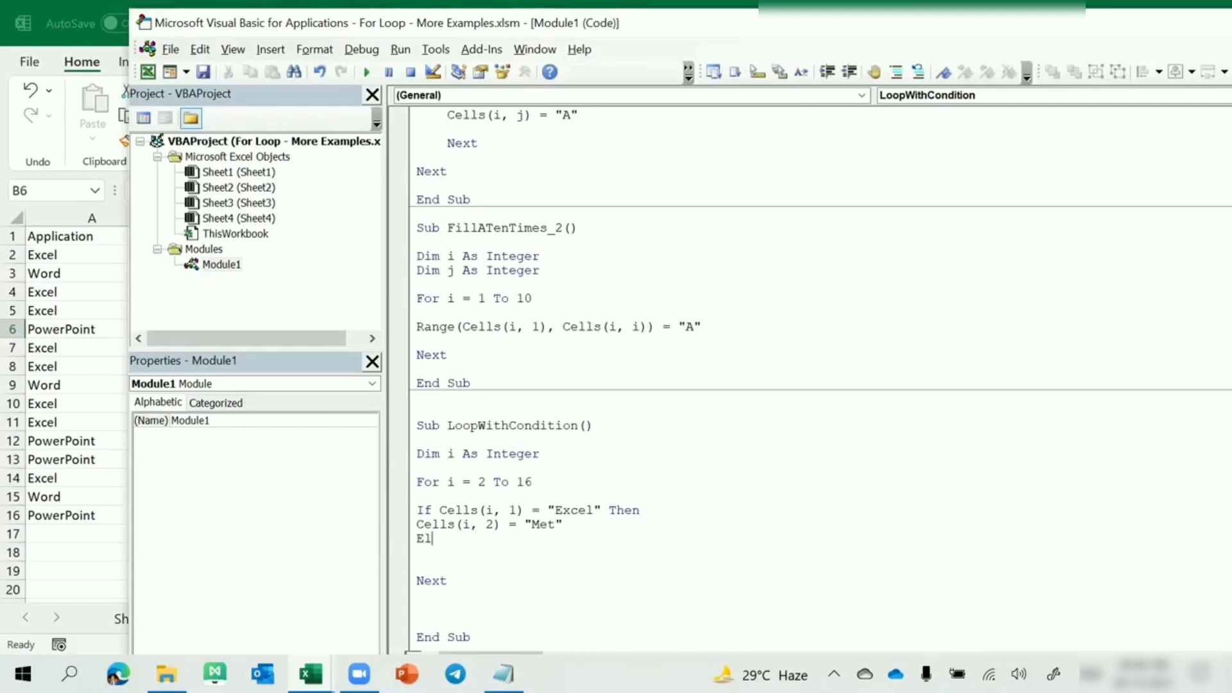
type("se")
key("Return")
Finish the Else branch with Cells(i,2)="Not Met", close with End If, and remove the extra blank line.
type("c")
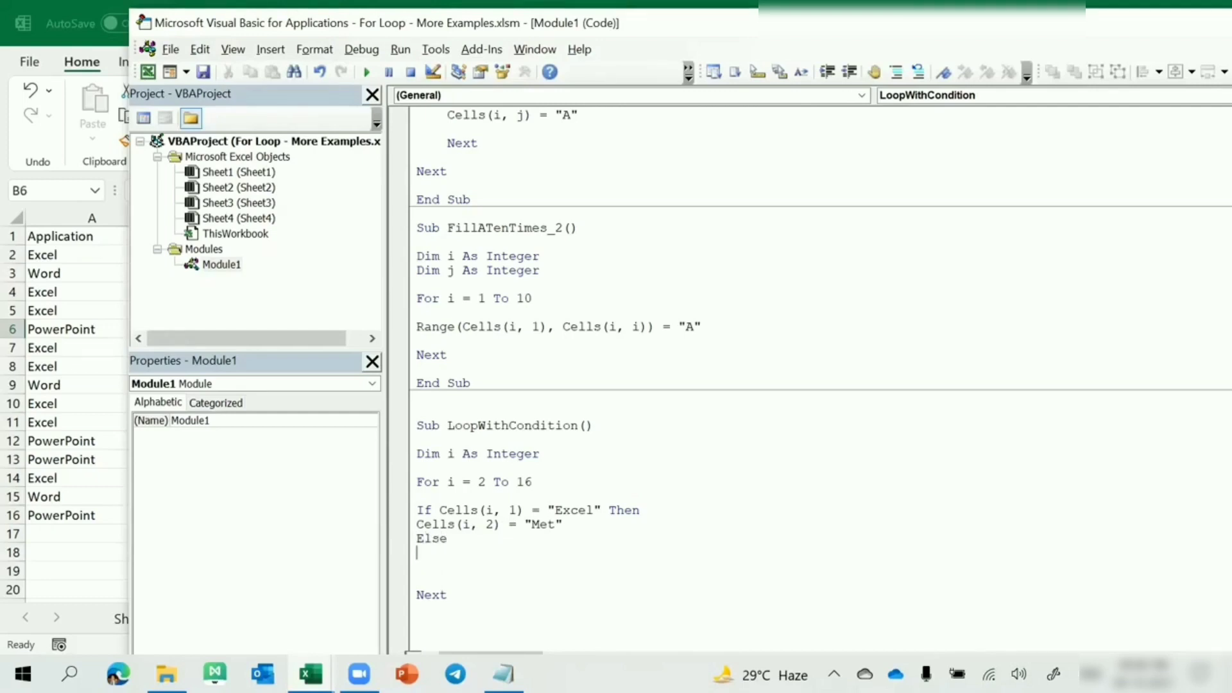
type("ells")
type("(i")
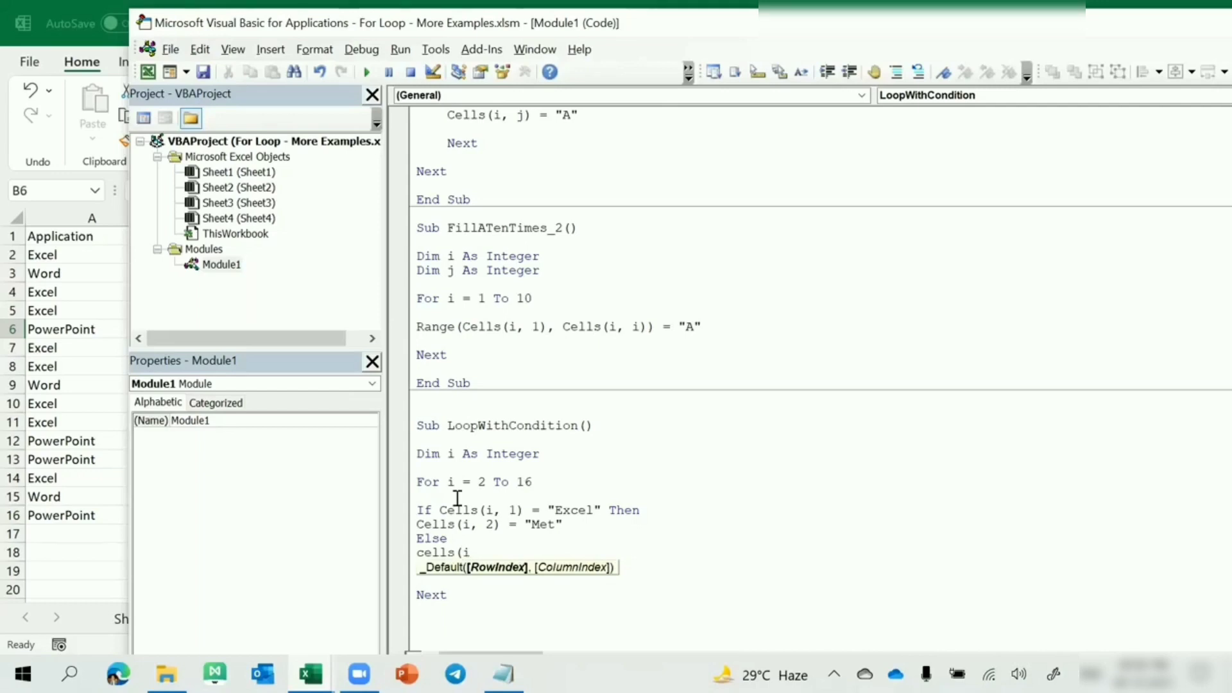
type(",2)=")
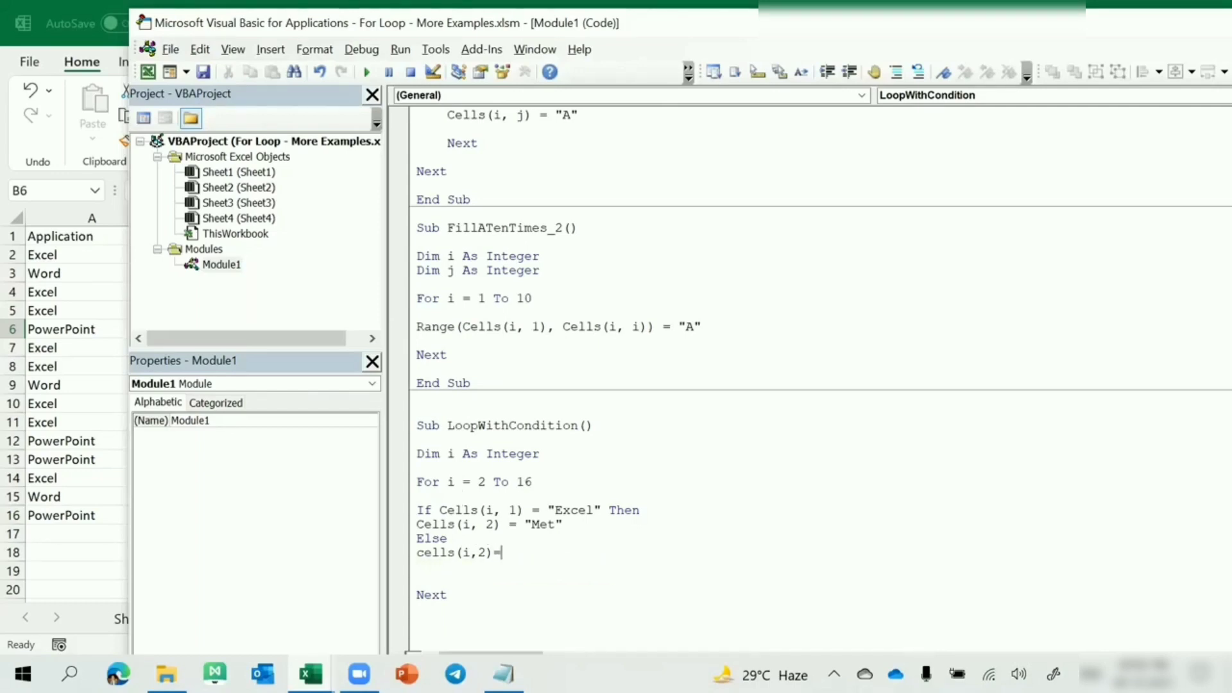
type("\"")
type("Bo")
type("t")
key("BackSpace")
key("BackSpace")
key("BackSpace")
key("BackSpace")
type("Not ")
type("Met\"")
key("Return")
type("End ")
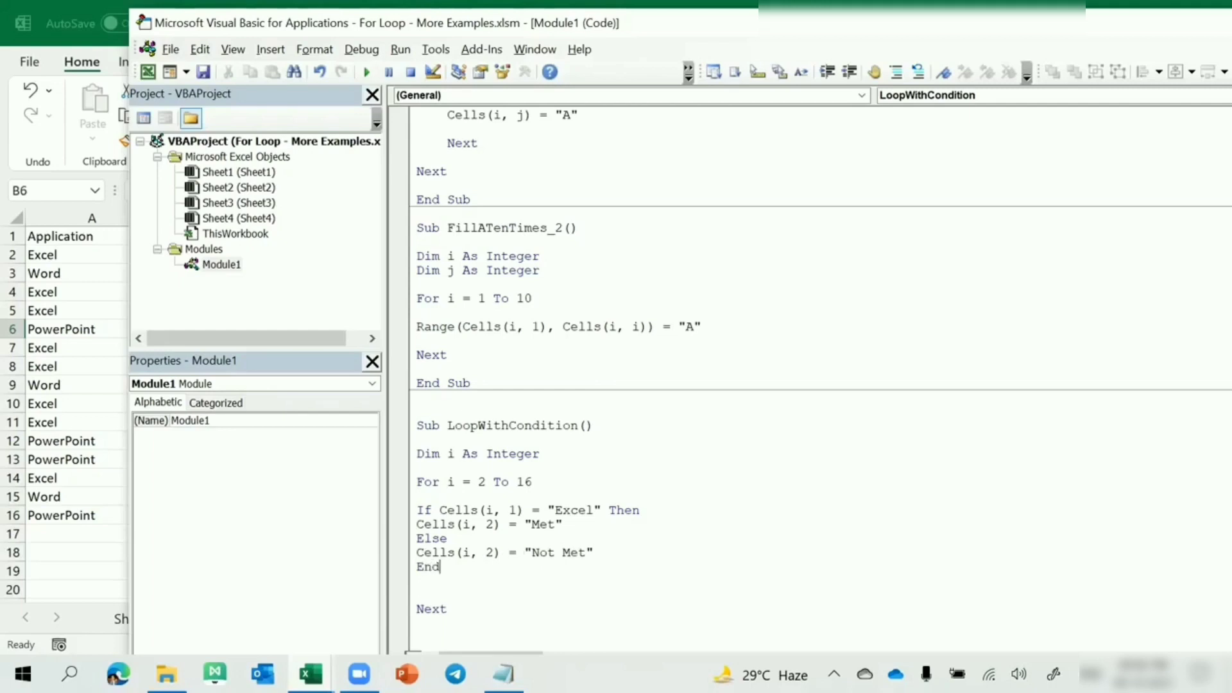
type("if")
key("Return")
scroll(524, 539, "down", 1)
left_click(459, 544)
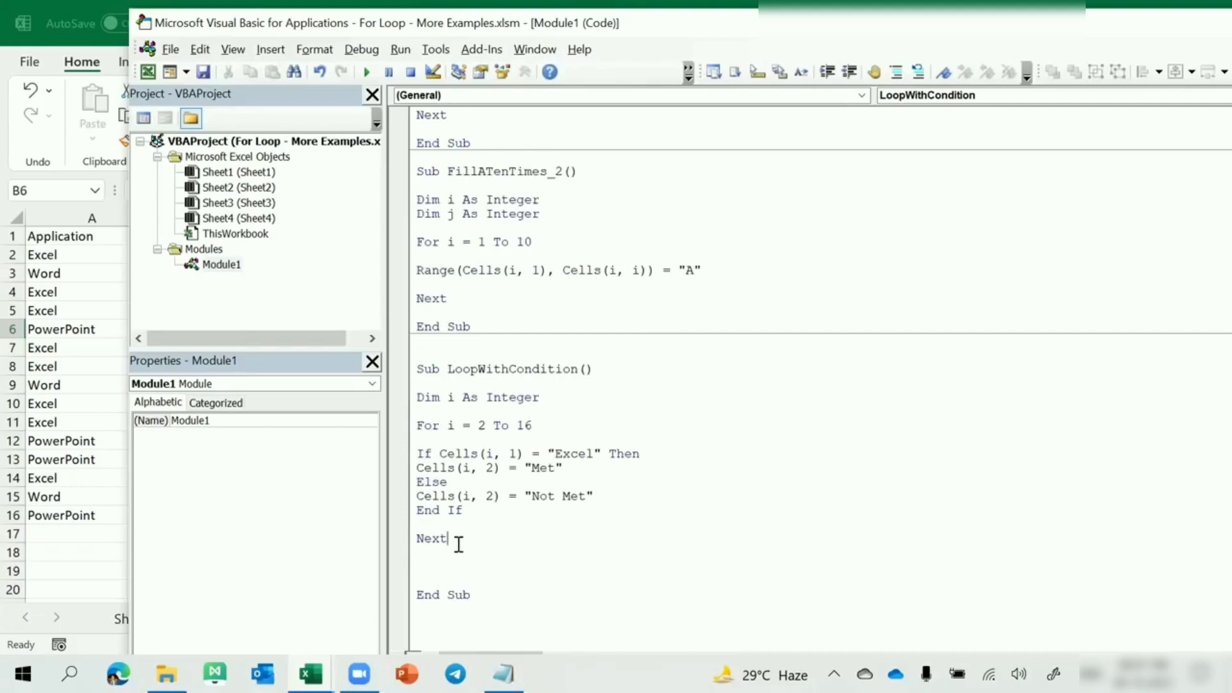
key("Delete")
left_click(478, 469)
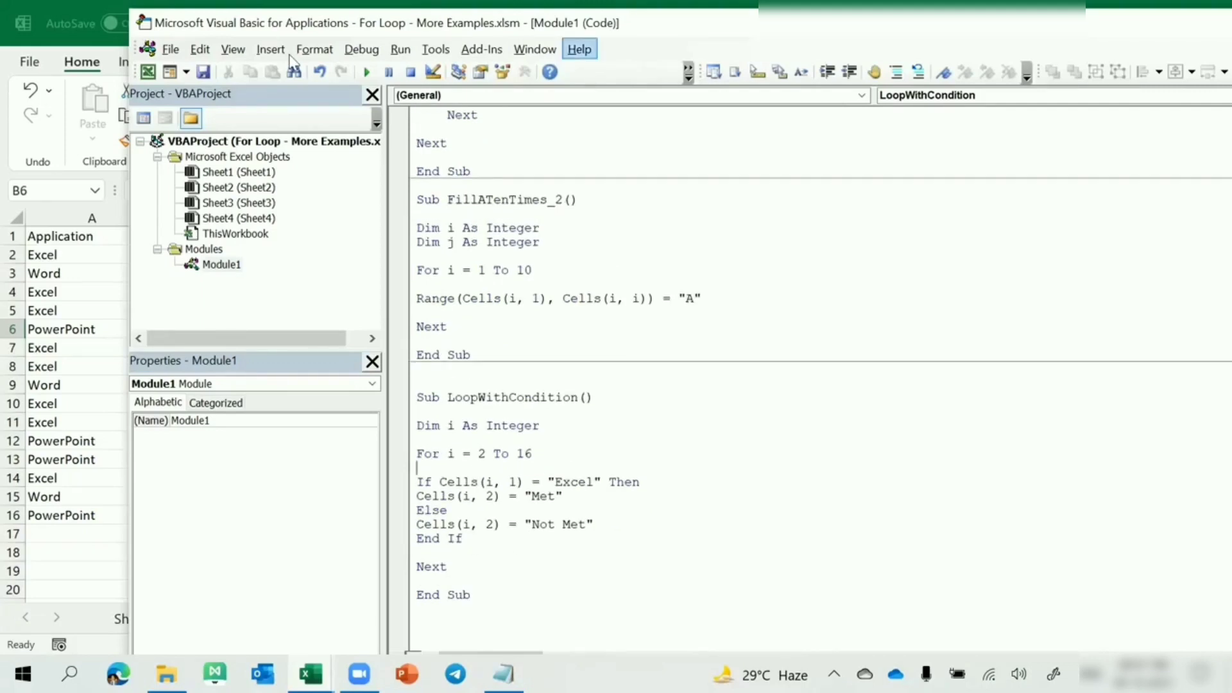
Run LoopWithCondition to fill B2:B16 with Met or Not Met, then view Sheet4.
left_click_drag(385, 23, 655, 39)
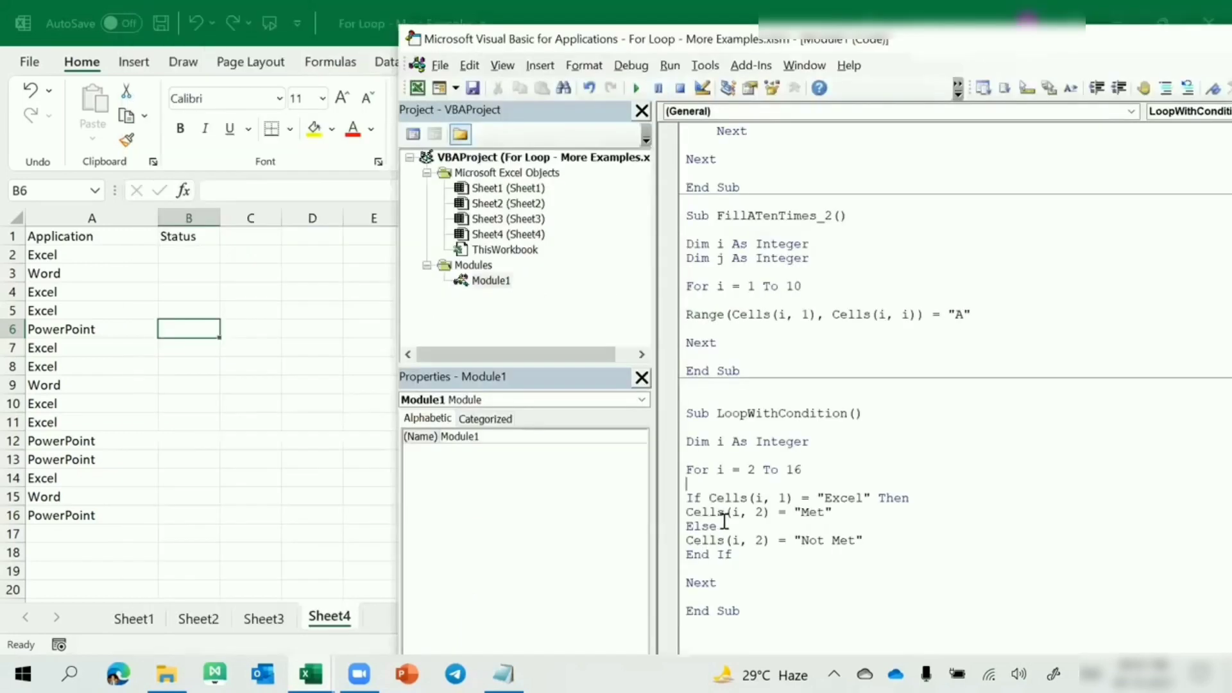
left_click(636, 89)
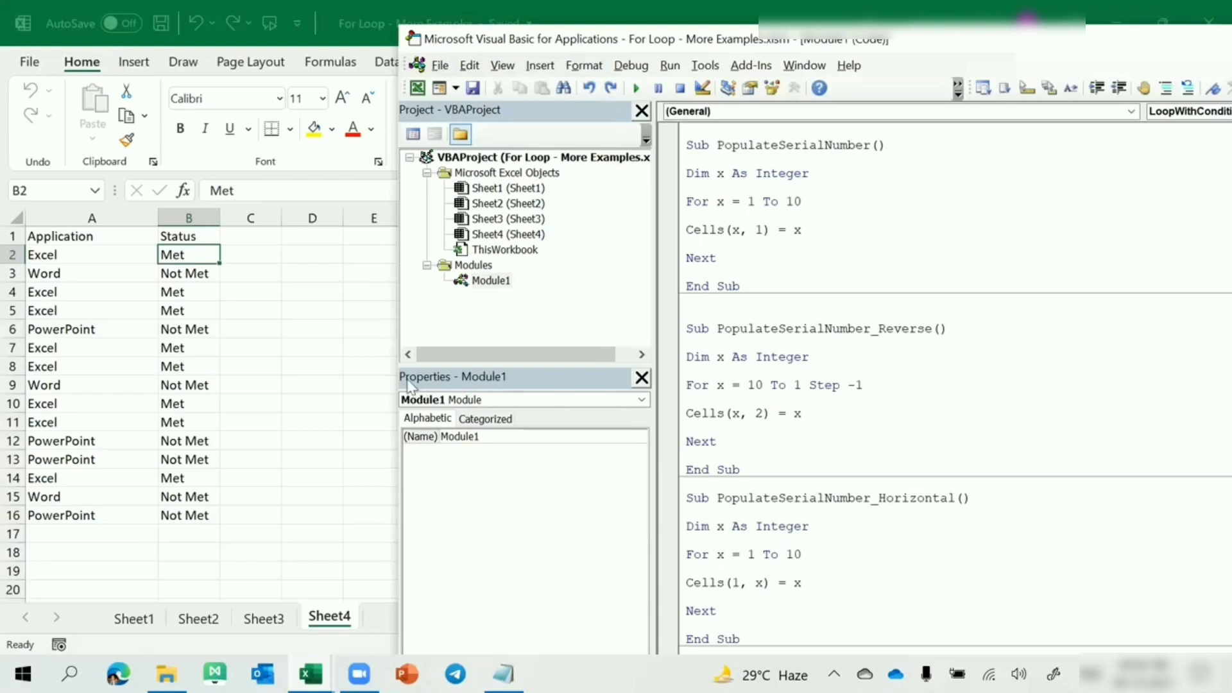
left_click(98, 263)
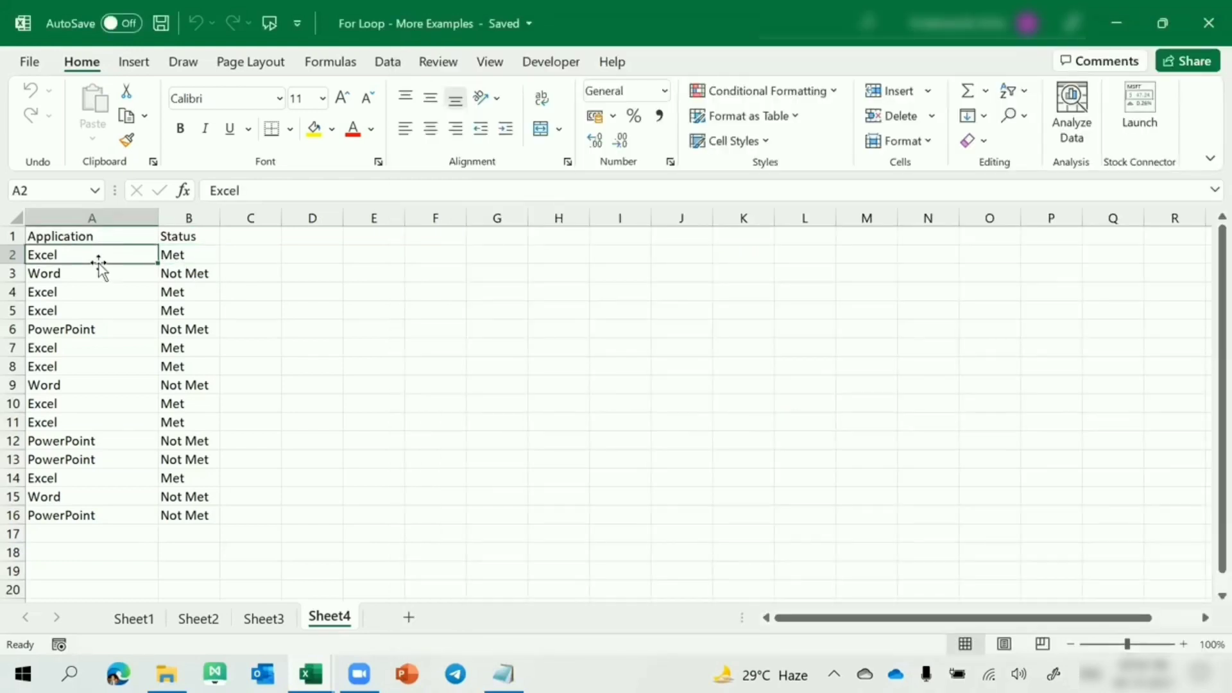